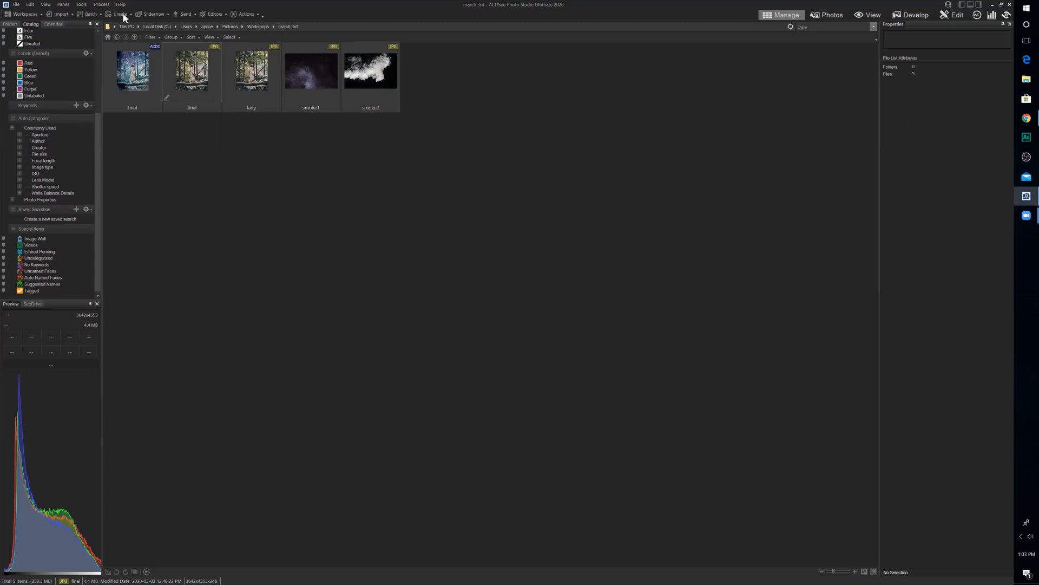
- Examine the layer stack of the layered ACDC image named final in Edit mode, and return to the file list in Manage mode
{"action": "left_click", "coordinate": [133, 73]}
{"action": "left_click", "coordinate": [959, 16]}
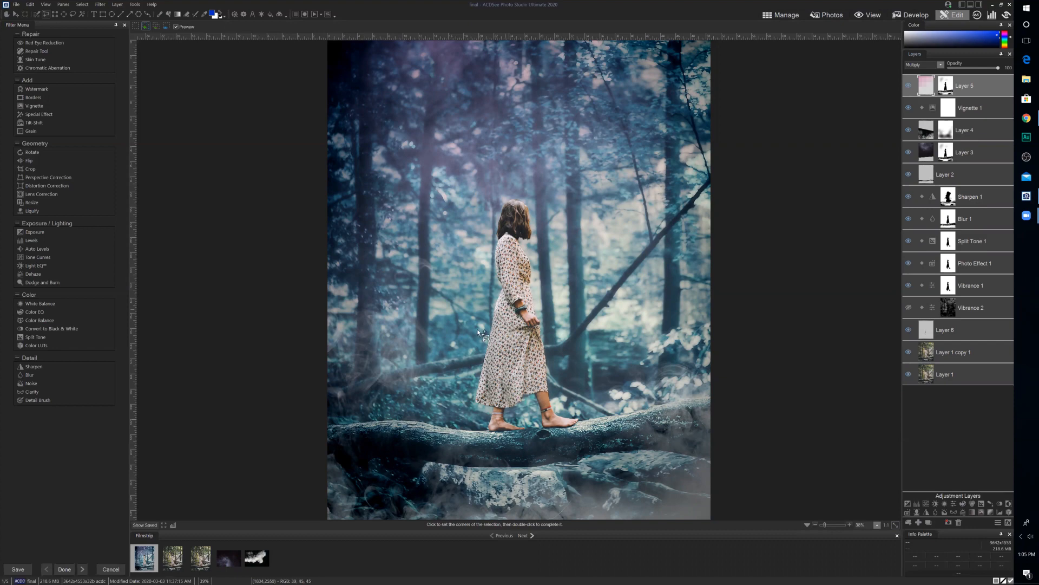
{"action": "left_click", "coordinate": [791, 17]}
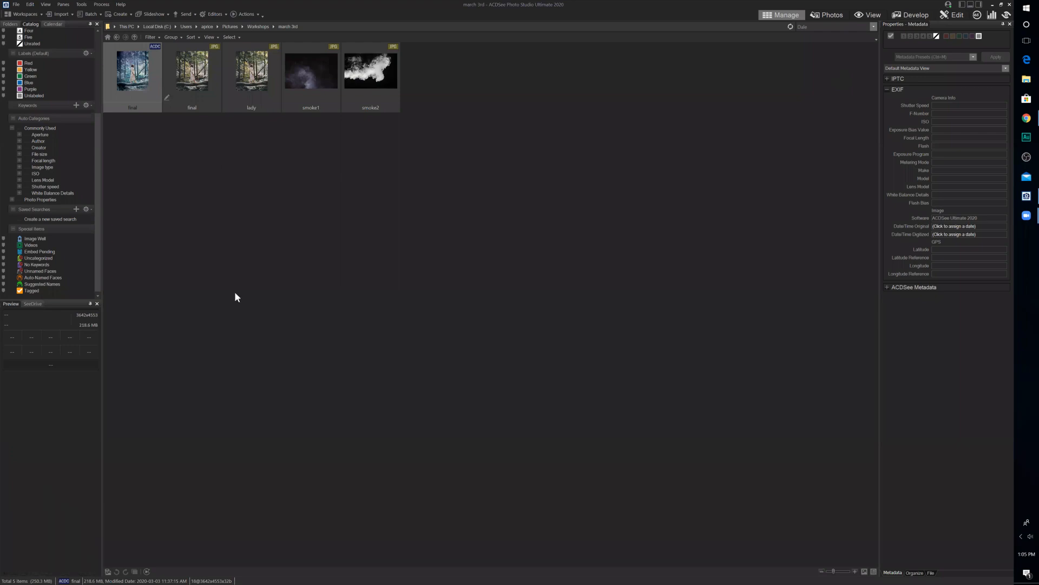
{"action": "left_click", "coordinate": [357, 209]}
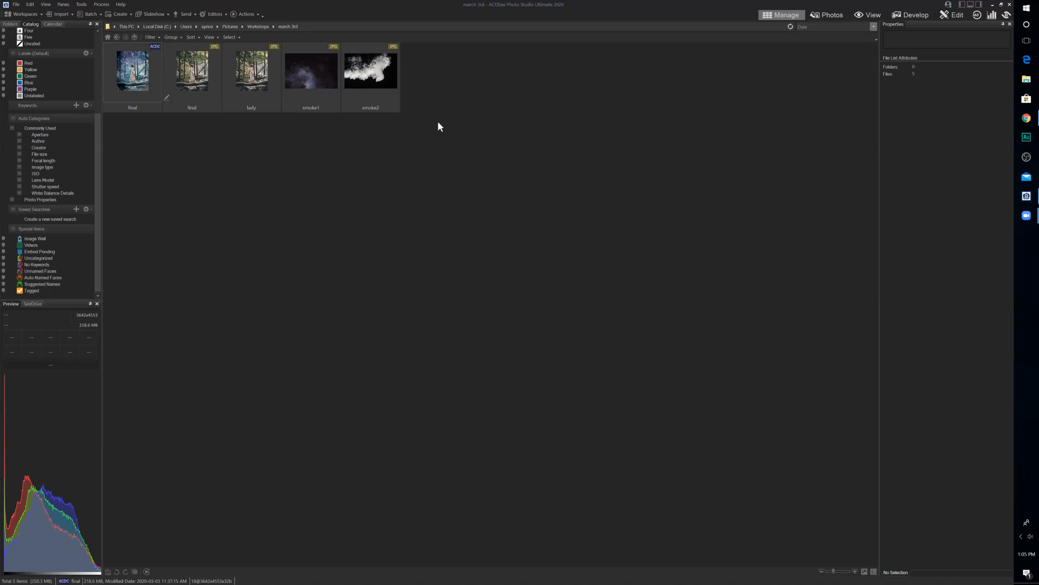
- Open the JPG version of the image named final in Edit mode
{"action": "left_click", "coordinate": [206, 84]}
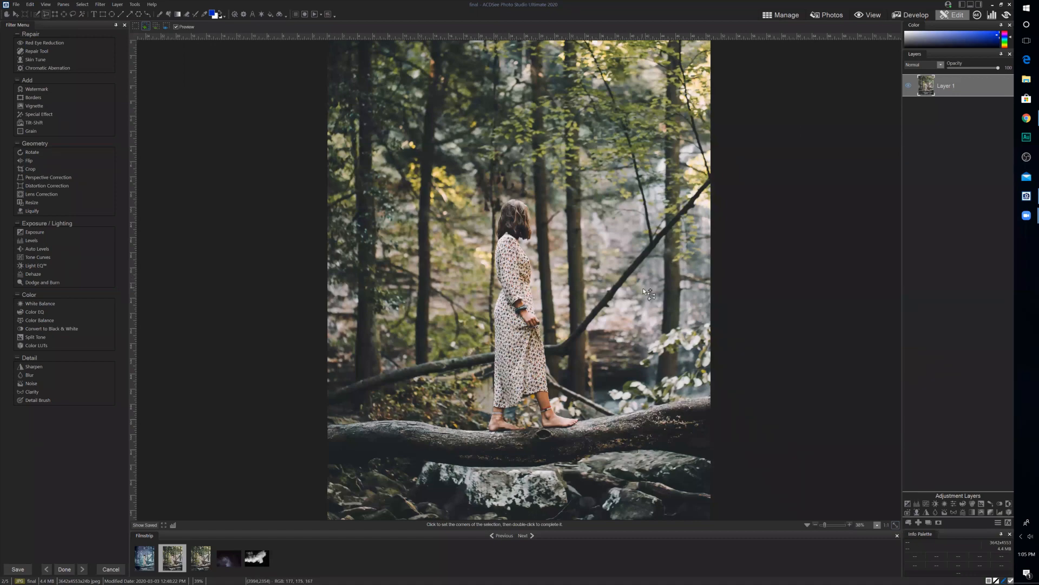
{"action": "left_click", "coordinate": [787, 15]}
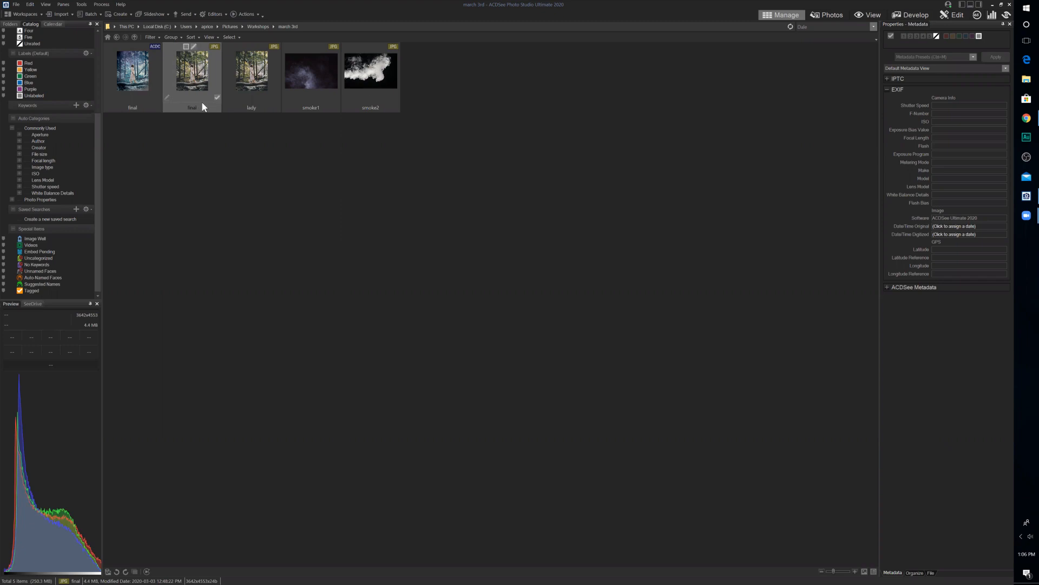
{"action": "left_click", "coordinate": [957, 17]}
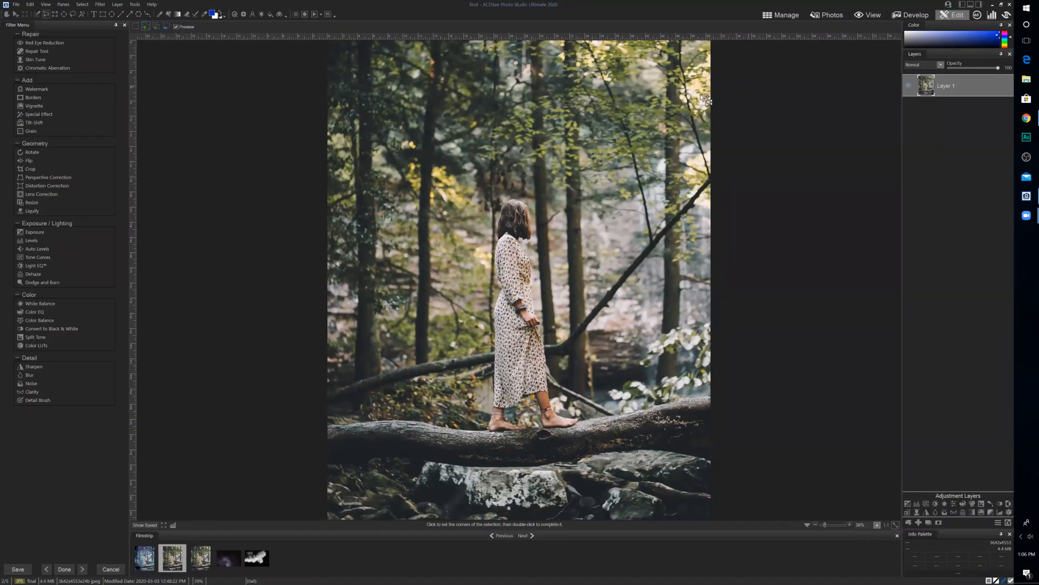
- Draw a triangular polygon selection in the trees above the woman and save the selection as polygon
{"action": "left_click", "coordinate": [510, 71]}
{"action": "double_click", "coordinate": [574, 182]}
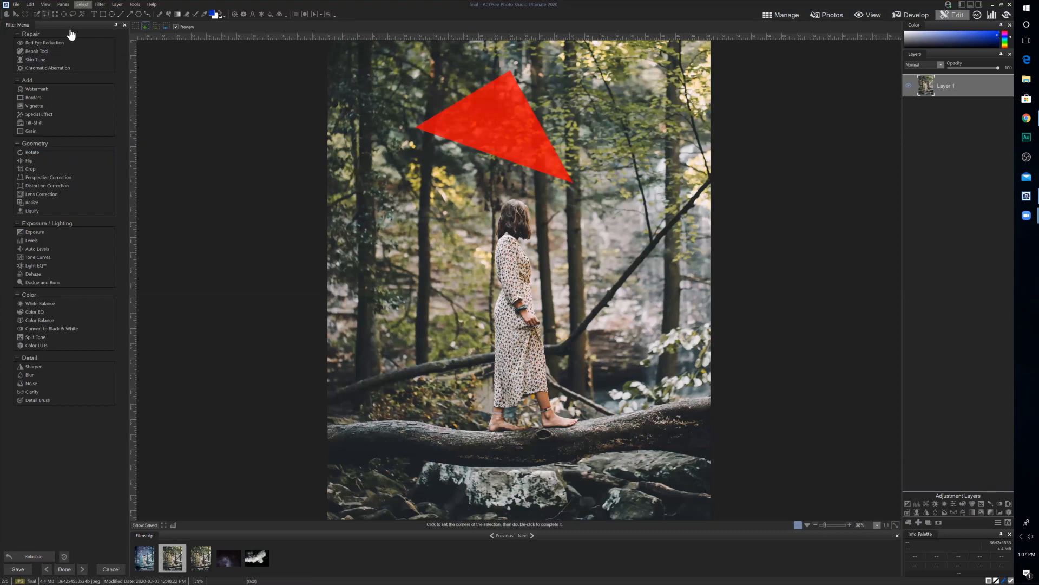
{"action": "key", "text": "alt+s"}
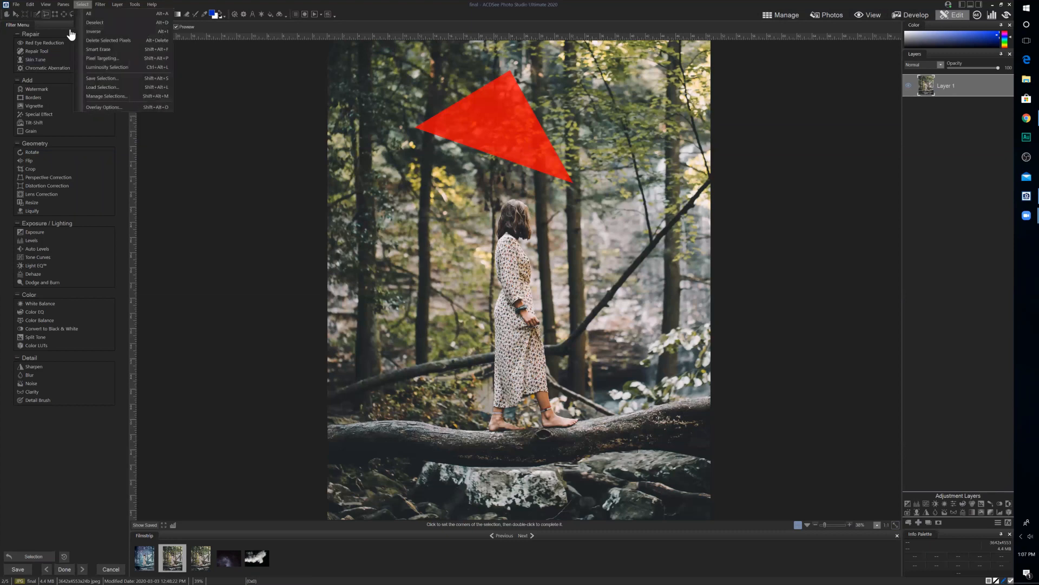
{"action": "left_click", "coordinate": [113, 81]}
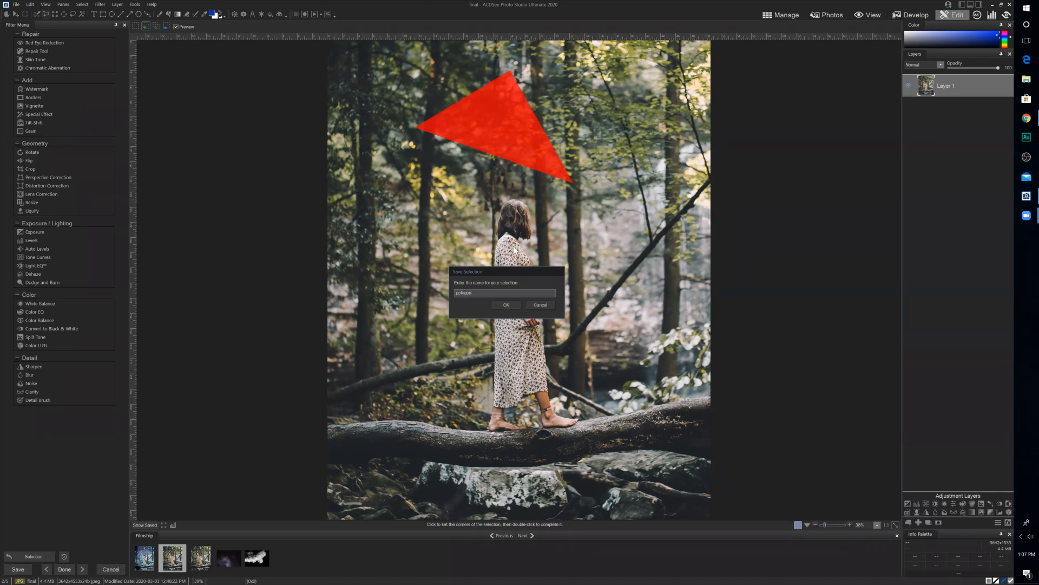
{"action": "left_click", "coordinate": [506, 303]}
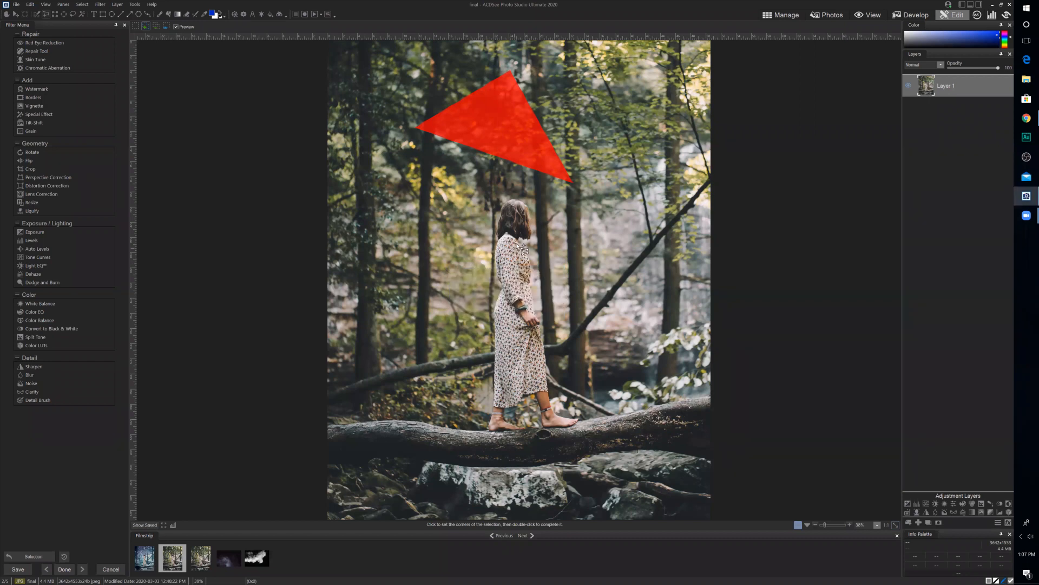
- Review the saved selections available for loading and in the Manage Selections list, without loading or deleting any
{"action": "left_click", "coordinate": [82, 5]}
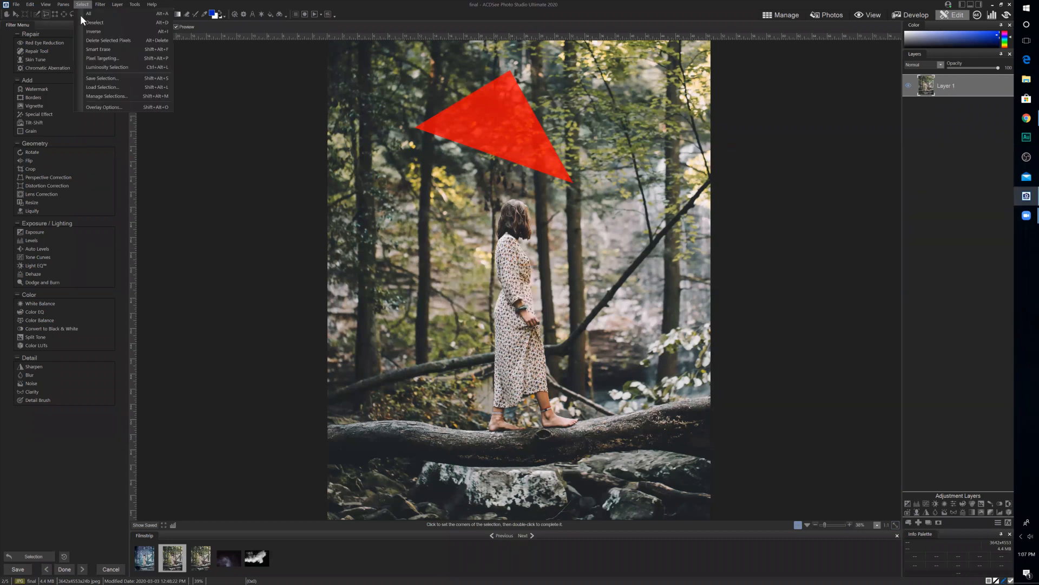
{"action": "left_click", "coordinate": [102, 88]}
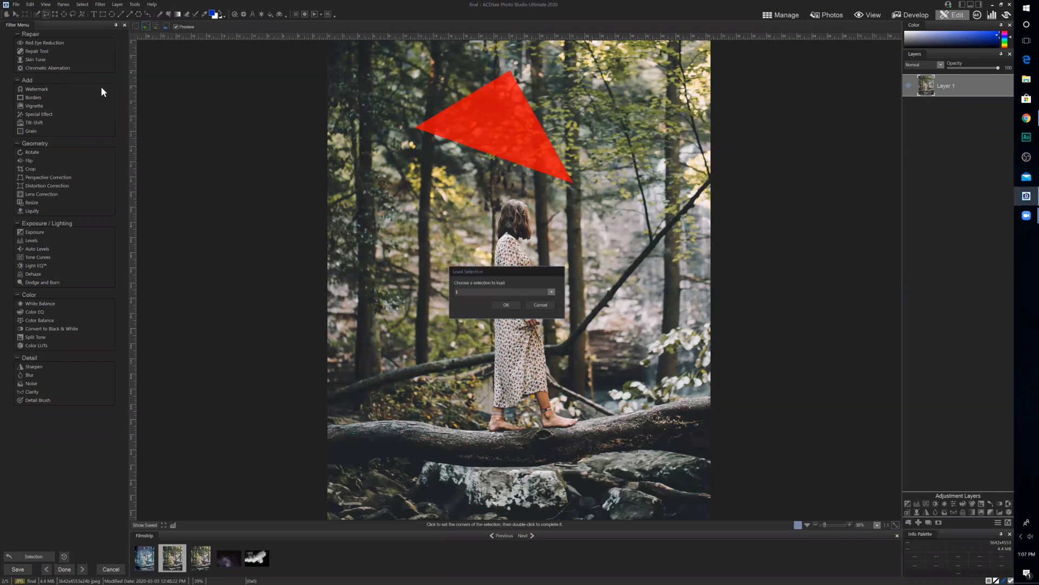
{"action": "left_click", "coordinate": [520, 293]}
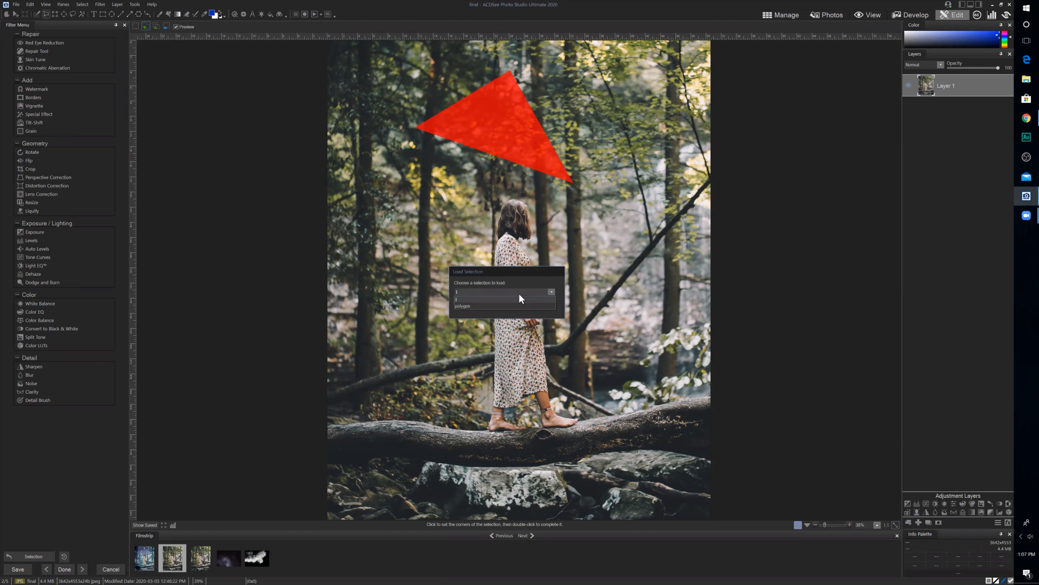
{"action": "left_click", "coordinate": [463, 299]}
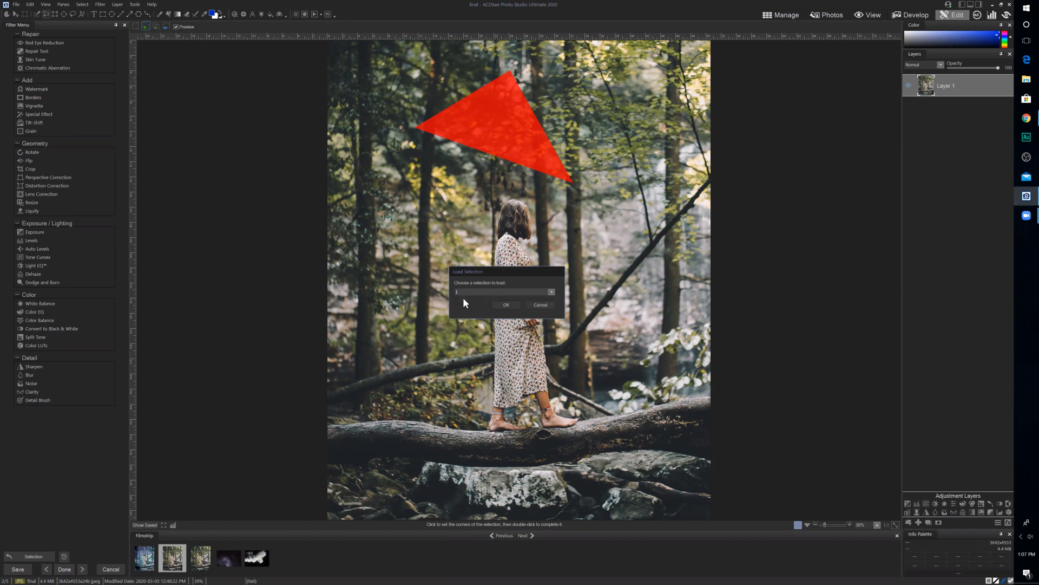
{"action": "left_click", "coordinate": [540, 305]}
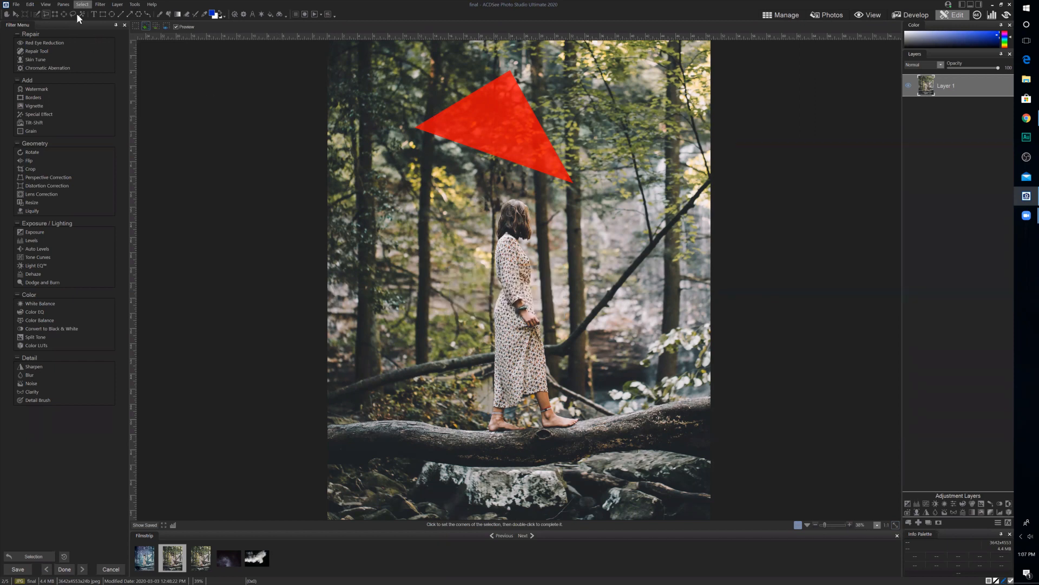
{"action": "left_click", "coordinate": [108, 101]}
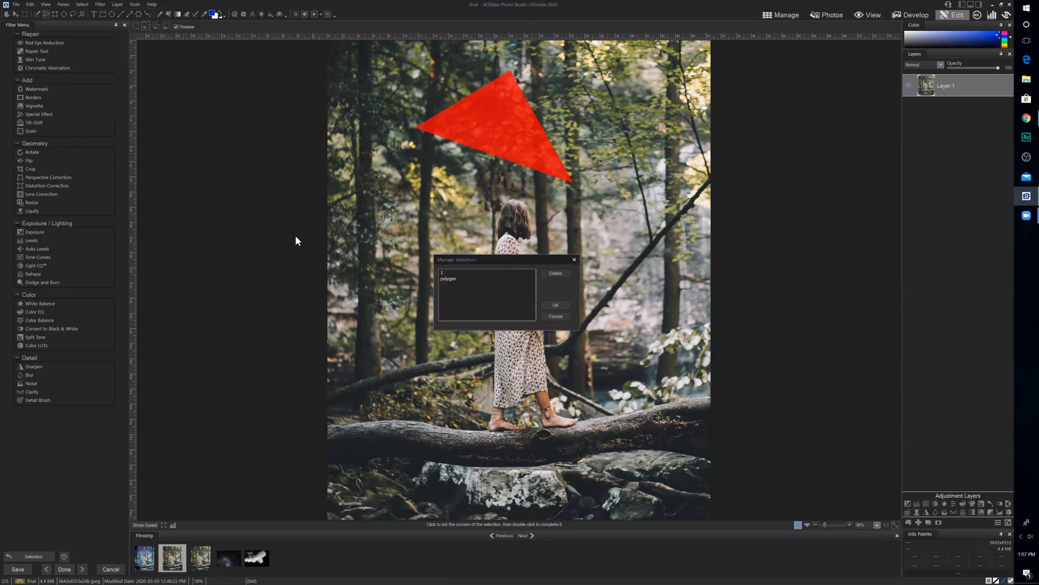
{"action": "left_click", "coordinate": [574, 260]}
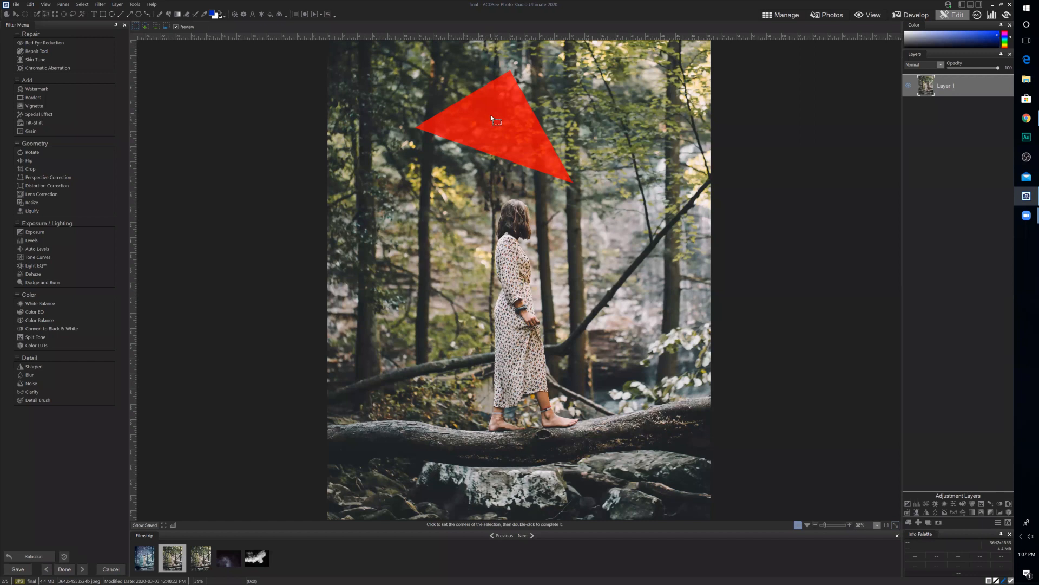
- Move the triangular selection down over the woman and back up into the trees, and deselect it
{"action": "left_click_drag", "start_coordinate": [491, 116], "coordinate": [512, 252]}
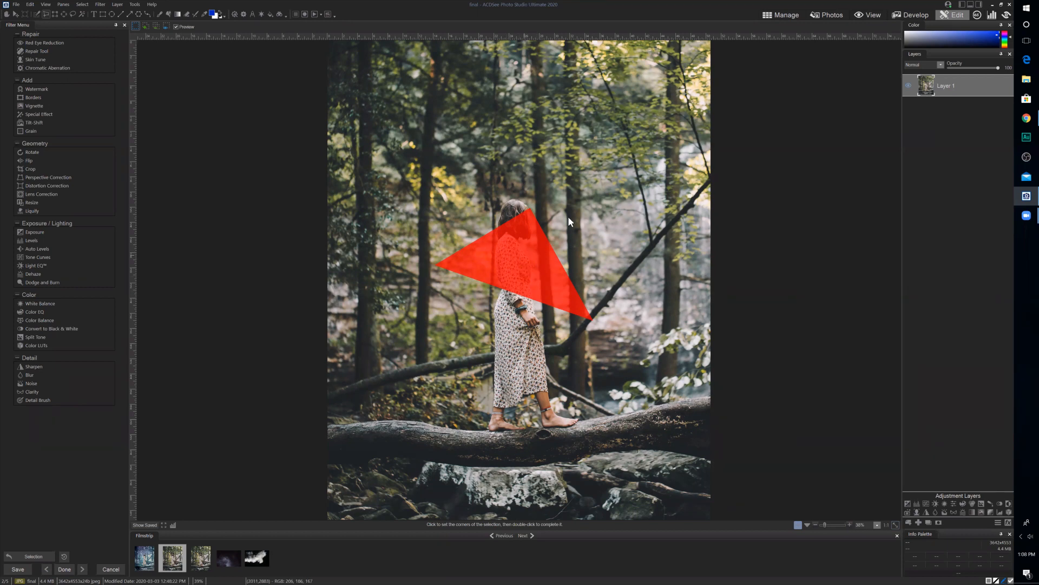
{"action": "left_click_drag", "start_coordinate": [567, 216], "coordinate": [540, 128]}
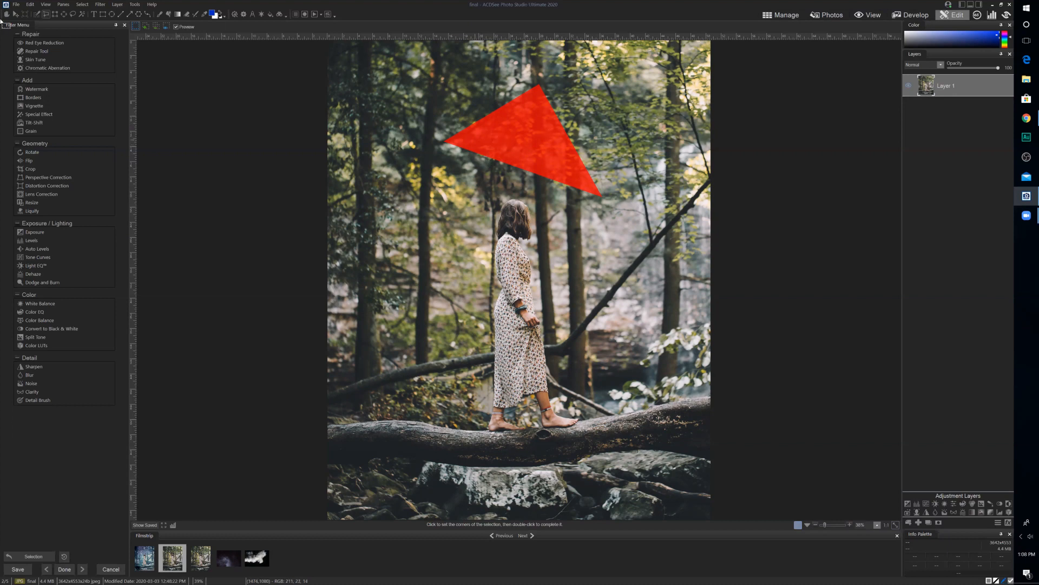
{"action": "left_click", "coordinate": [80, 8]}
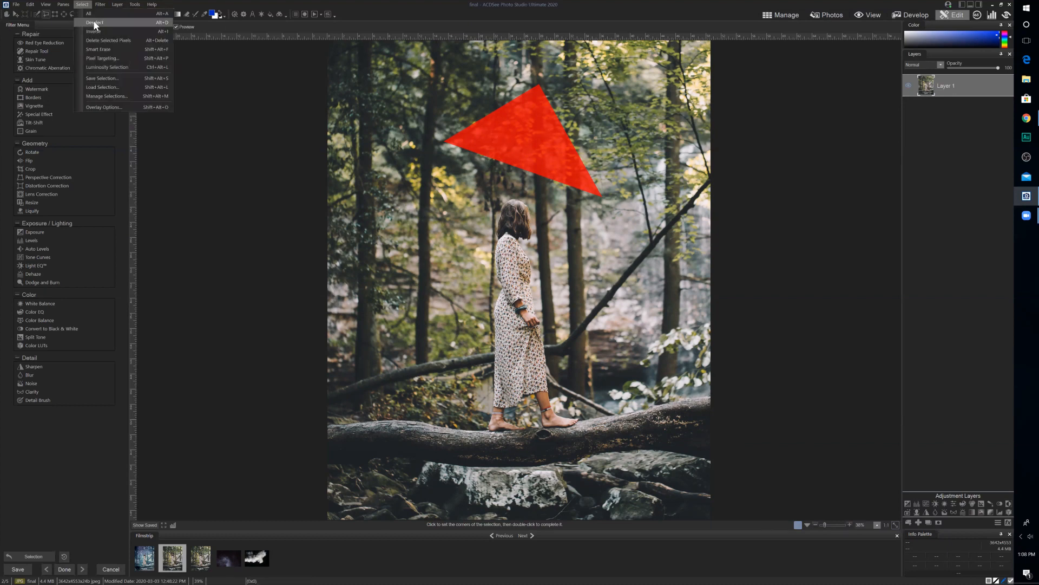
{"action": "left_click", "coordinate": [96, 22]}
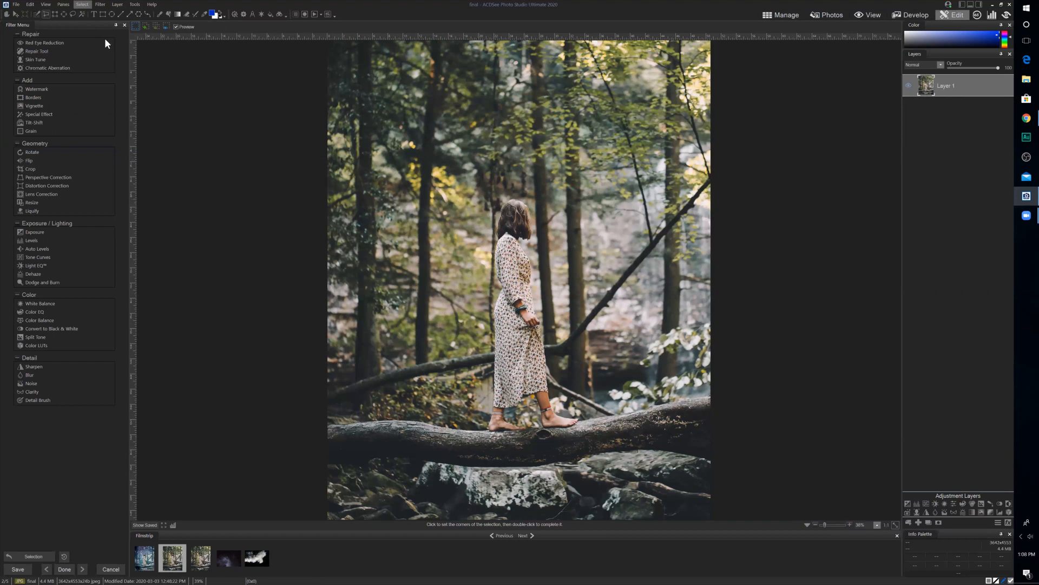
- Load the saved selection named 1, which outlines the woman
{"action": "key", "text": "alt+s"}
{"action": "left_click", "coordinate": [126, 88]}
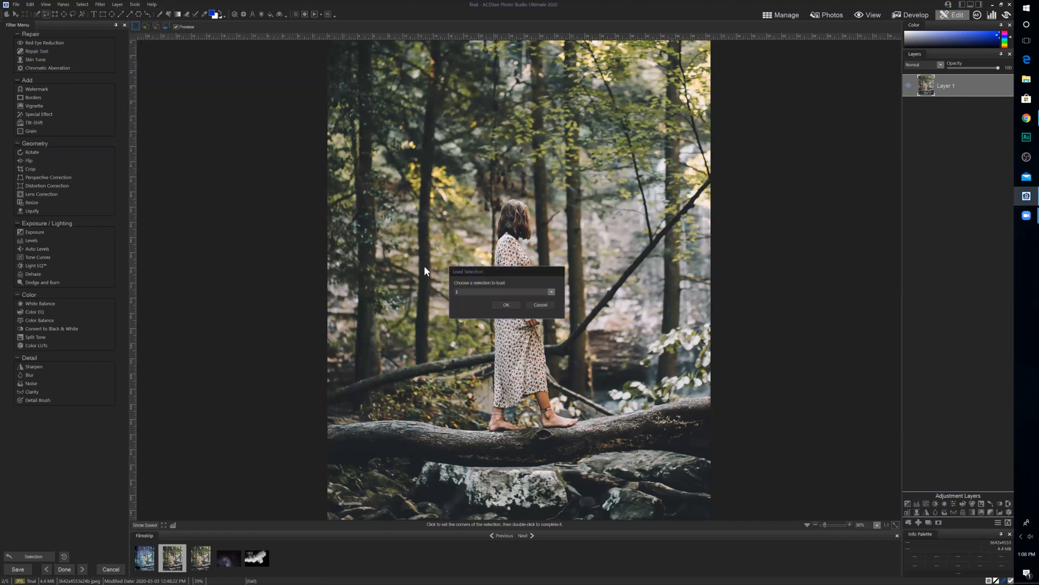
{"action": "left_click", "coordinate": [505, 305]}
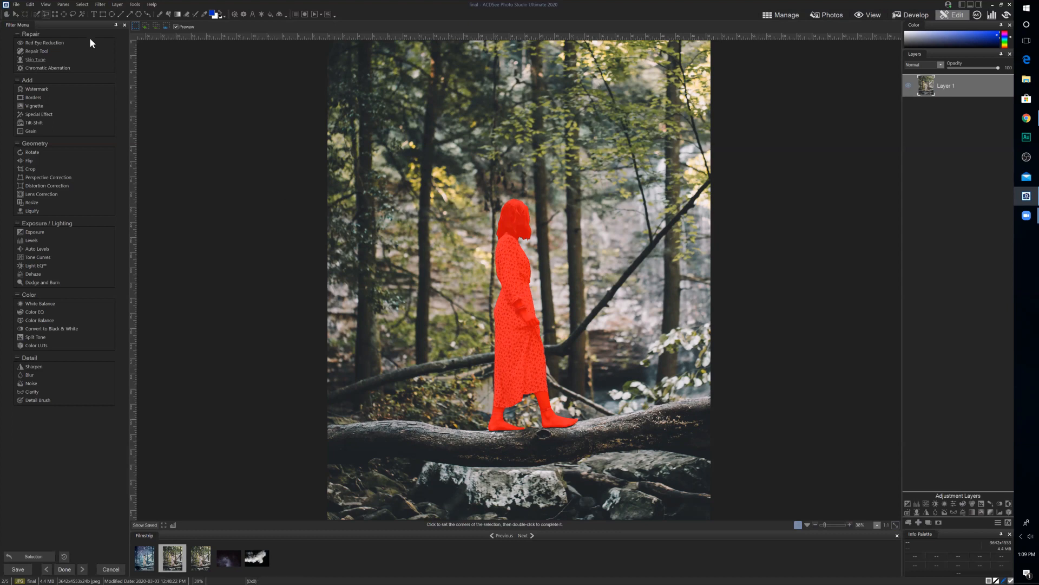
- Set the selection overlay style to Marching Ants
{"action": "key", "text": "alt+s"}
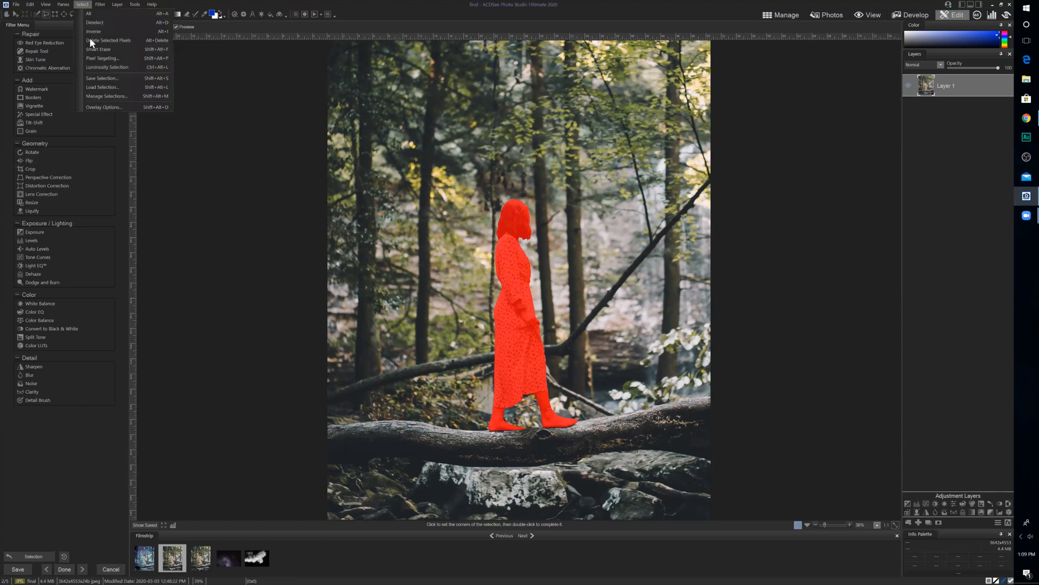
{"action": "left_click", "coordinate": [102, 107]}
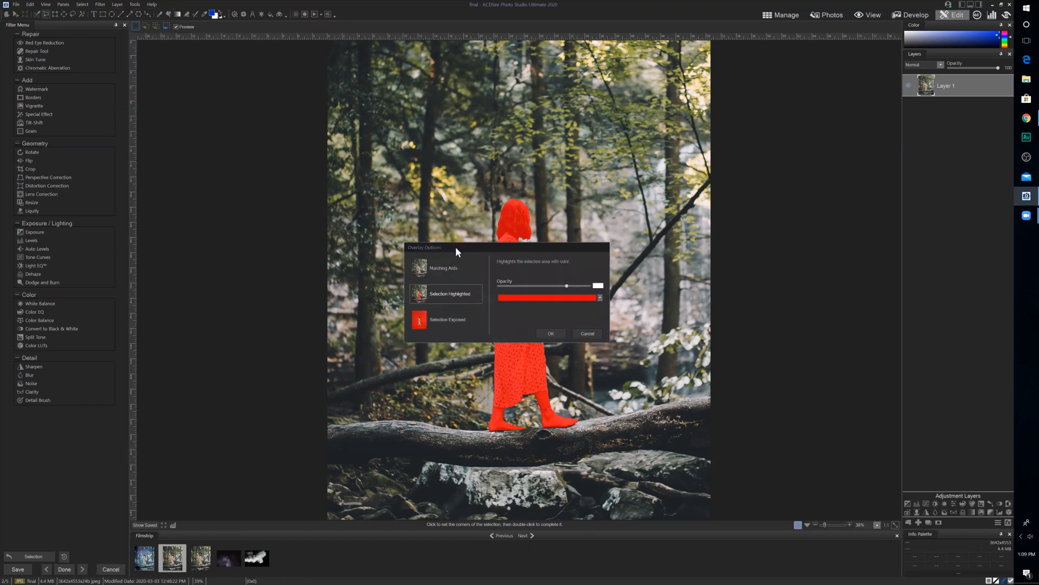
{"action": "left_click_drag", "start_coordinate": [456, 246], "coordinate": [547, 70]}
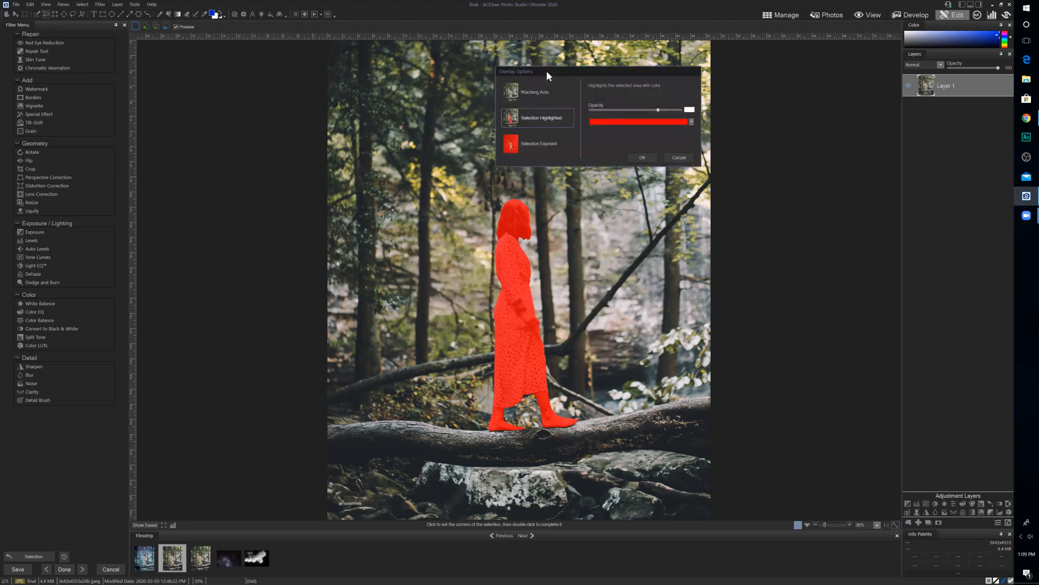
{"action": "left_click", "coordinate": [521, 88]}
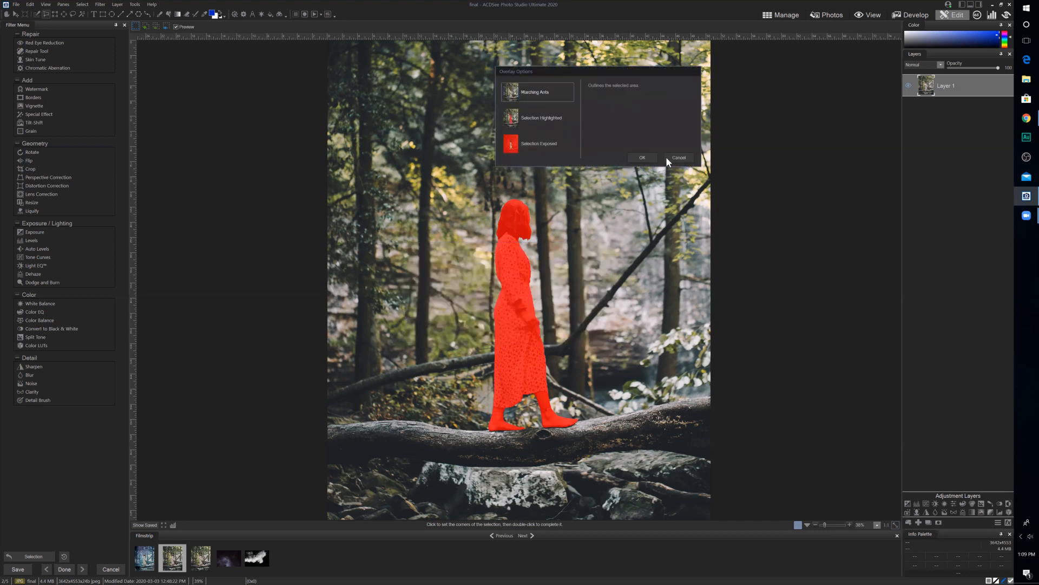
{"action": "left_click", "coordinate": [642, 157]}
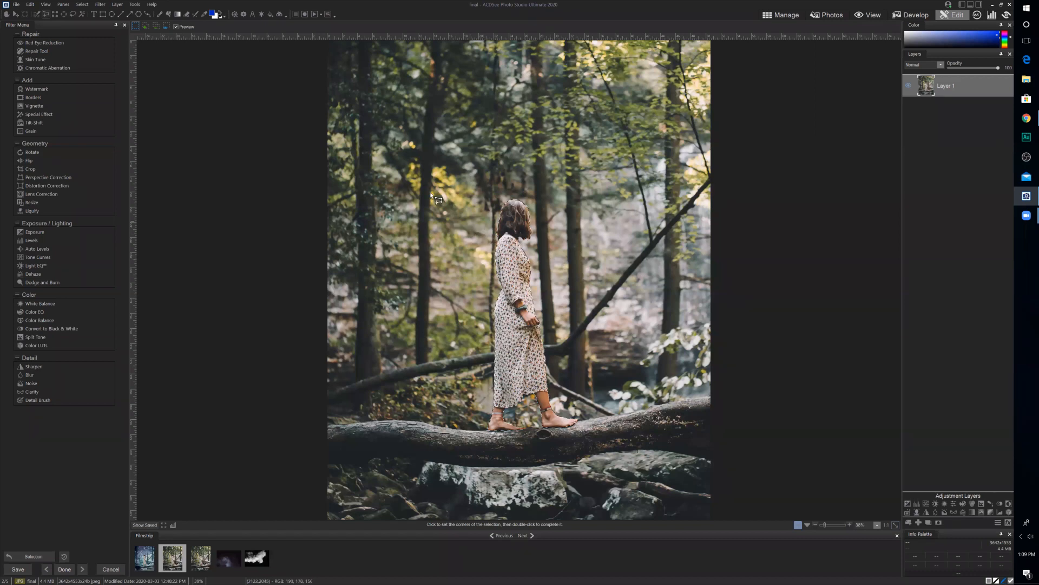
- Set the selection overlay style to Selection Highlighted, in red with an opacity of 75
{"action": "left_click", "coordinate": [79, 5]}
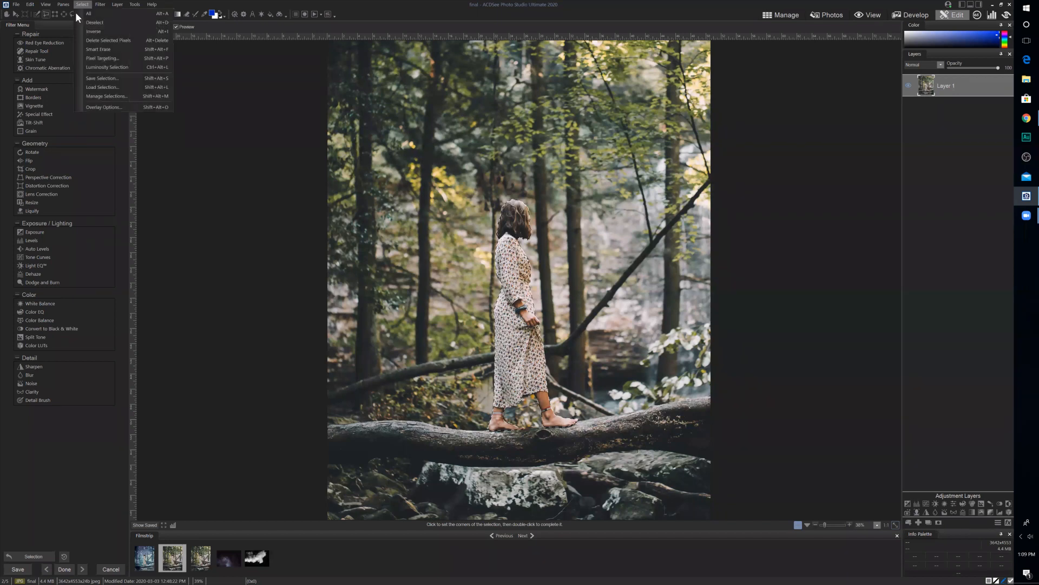
{"action": "left_click", "coordinate": [108, 107]}
{"action": "left_click", "coordinate": [449, 297]}
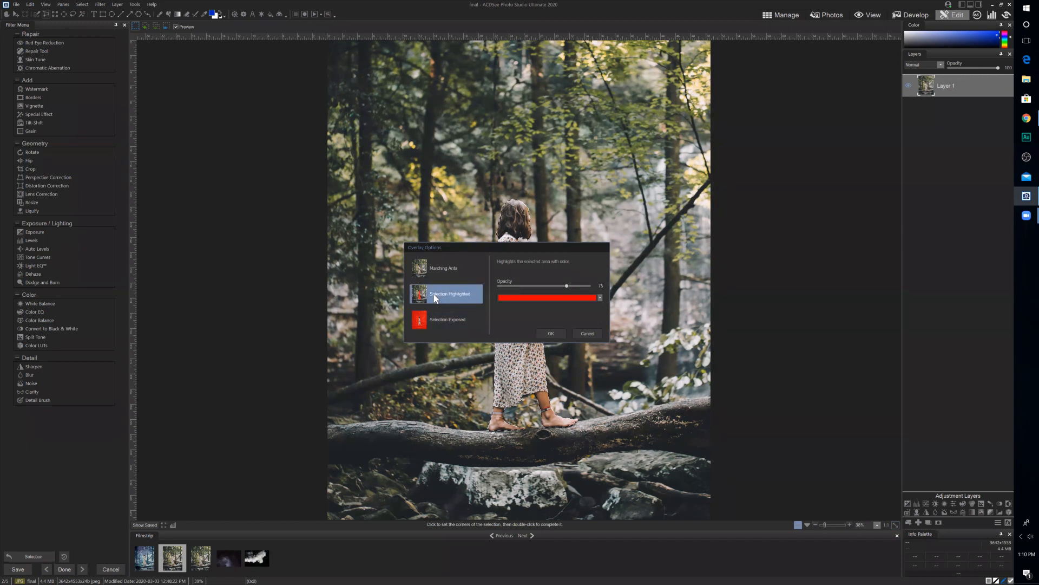
{"action": "left_click", "coordinate": [551, 333]}
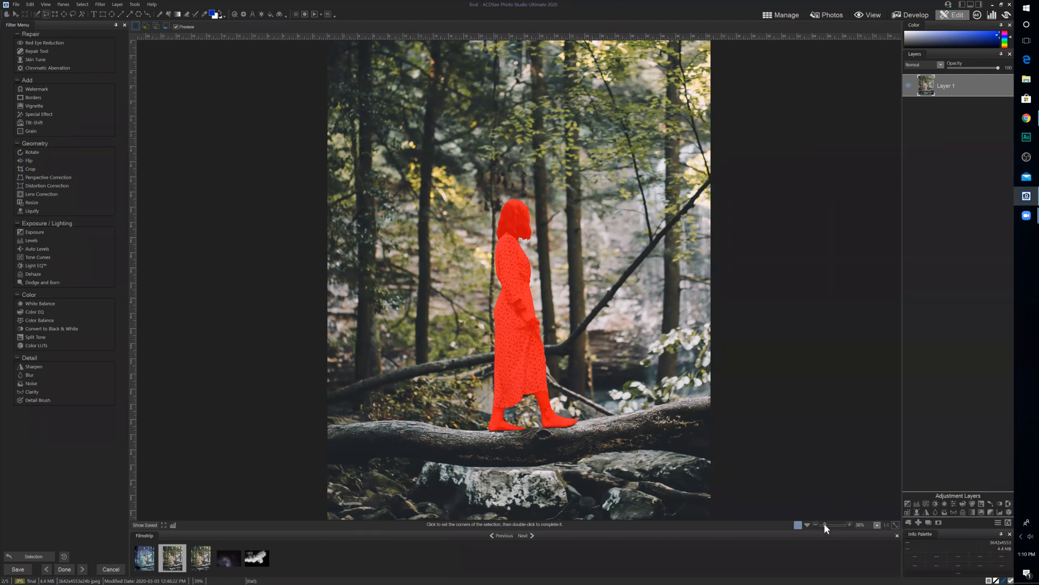
- Activate the selection brush for refining the woman's outline, with Smart Brushing set to Magic
{"action": "left_click_drag", "start_coordinate": [825, 523], "coordinate": [827, 523]}
{"action": "left_click_drag", "start_coordinate": [828, 525], "coordinate": [829, 524]}
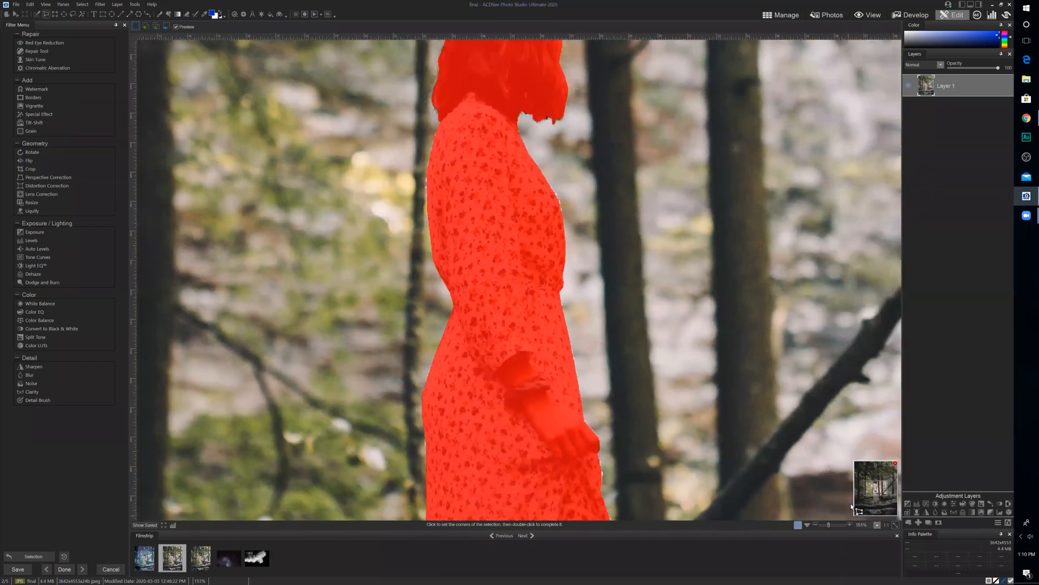
{"action": "left_click_drag", "start_coordinate": [876, 489], "coordinate": [875, 486]}
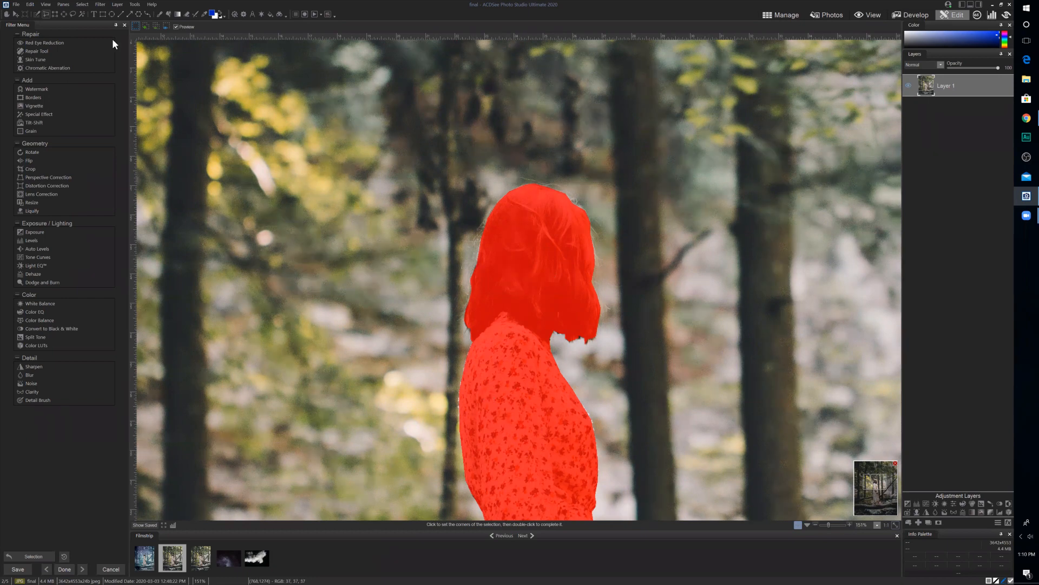
{"action": "left_click", "coordinate": [47, 14]}
{"action": "left_click", "coordinate": [37, 14]}
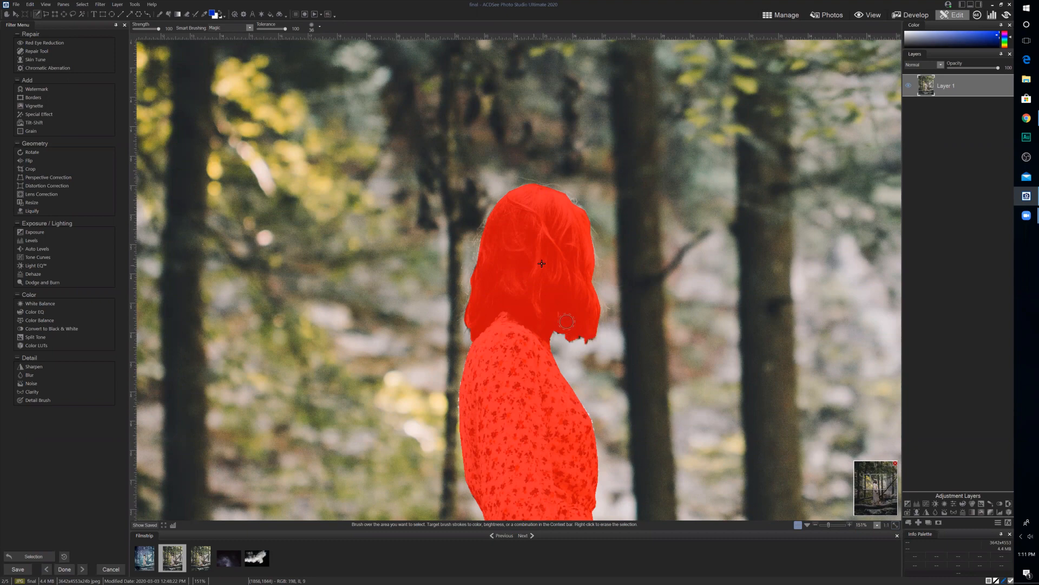
{"action": "left_click", "coordinate": [249, 28]}
{"action": "left_click", "coordinate": [227, 54]}
- Reduce the nib width of the selection brush for detailed work along the woman's hair
{"action": "left_click_drag", "start_coordinate": [828, 521], "coordinate": [832, 521]}
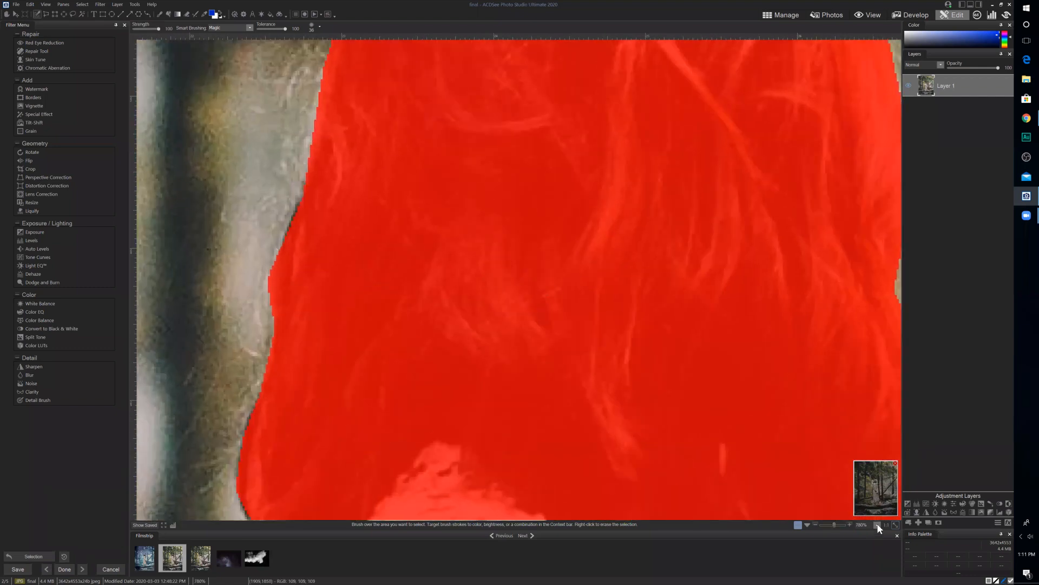
{"action": "left_click", "coordinate": [877, 525]}
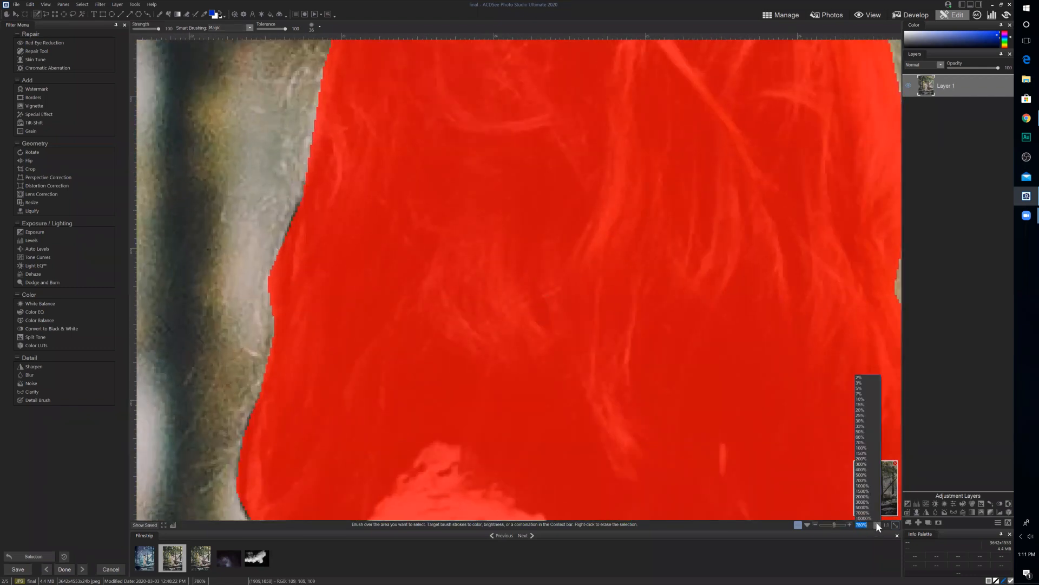
{"action": "left_click", "coordinate": [865, 476]}
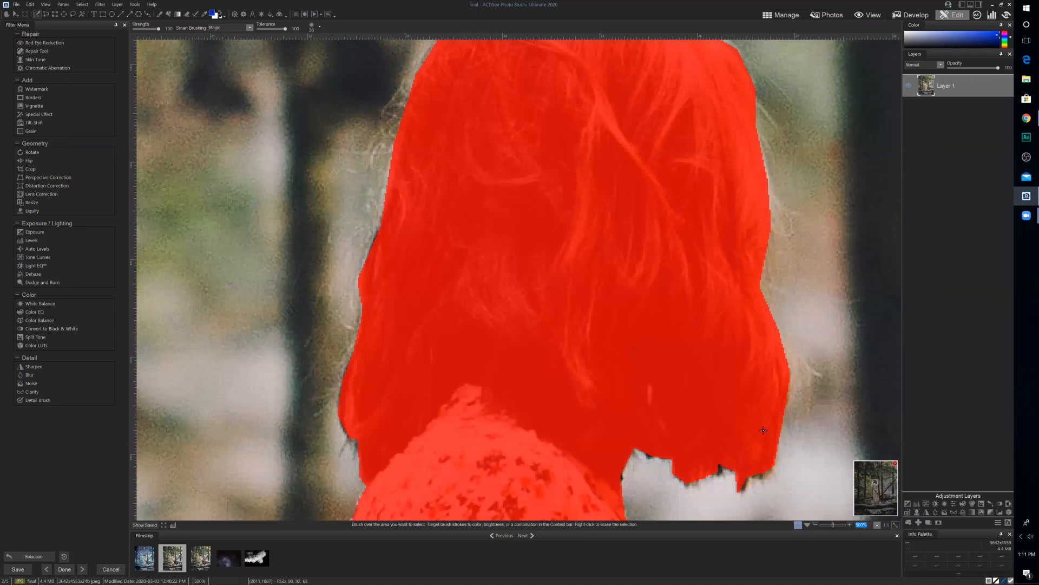
{"action": "left_click_drag", "start_coordinate": [876, 481], "coordinate": [876, 483]}
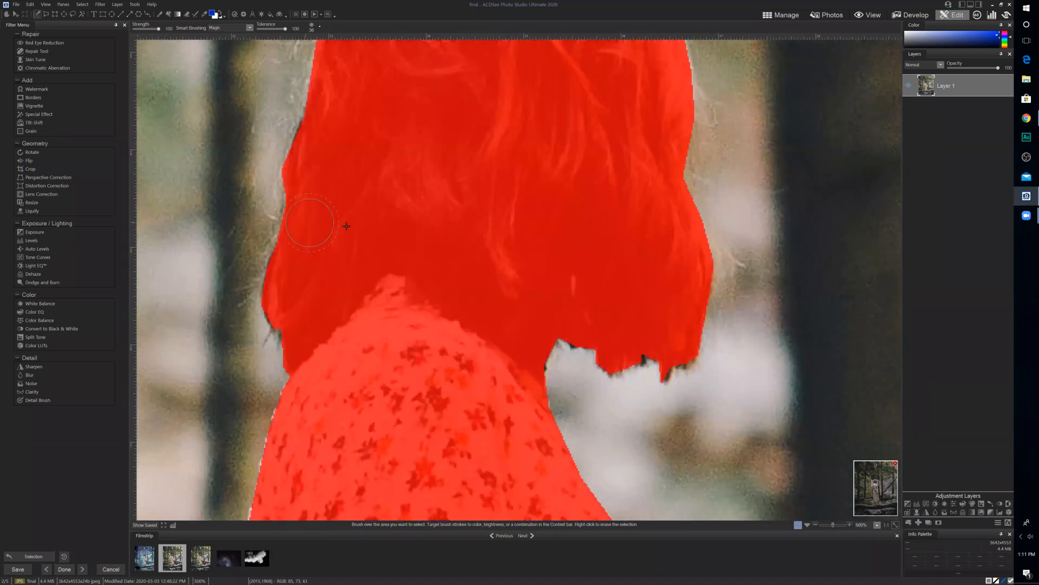
{"action": "left_click", "coordinate": [319, 30]}
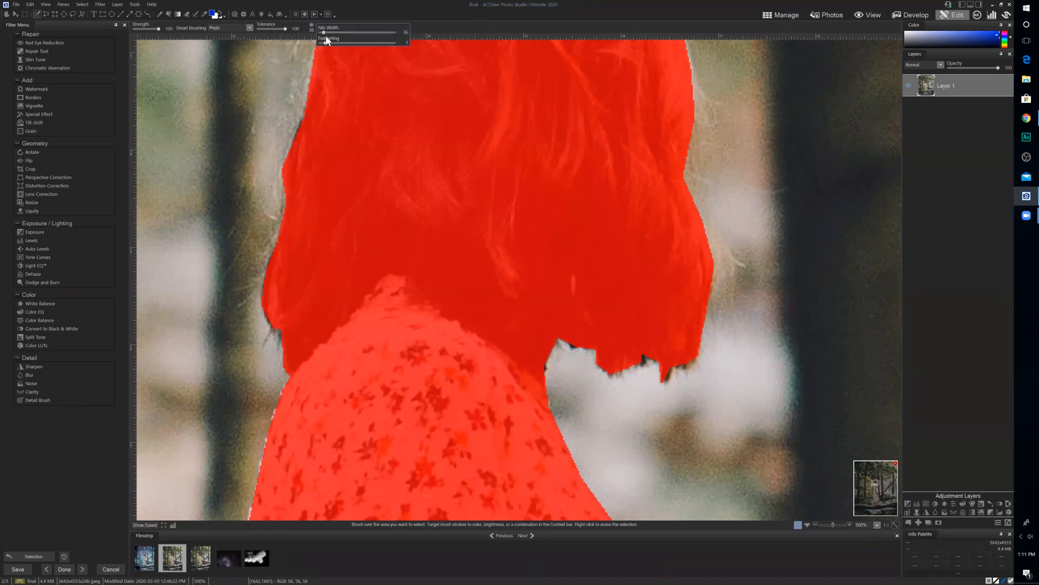
{"action": "left_click_drag", "start_coordinate": [323, 33], "coordinate": [321, 33]}
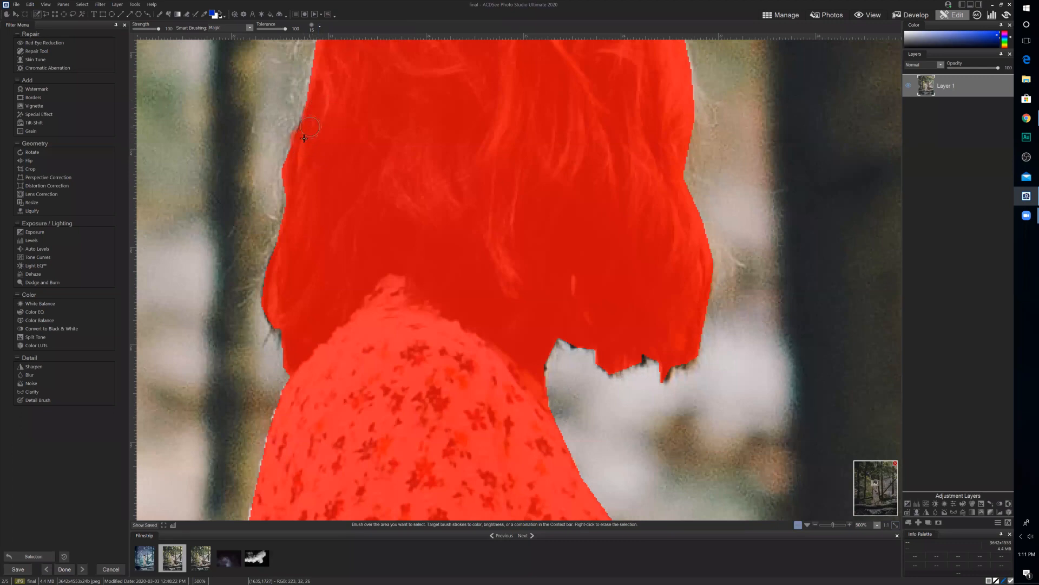
- Brush the missed hair at the nape and the hair tips near the chin into the selection
{"action": "mouse_move", "coordinate": [281, 323]}
{"action": "left_mouse_down"}
{"action": "mouse_move", "coordinate": [273, 314]}
{"action": "mouse_move", "coordinate": [285, 334]}
{"action": "left_mouse_up"}
{"action": "left_click_drag", "start_coordinate": [271, 289], "coordinate": [304, 208]}
{"action": "scroll", "coordinate": [524, 358], "scroll_direction": "down", "scroll_amount": 2}
{"action": "mouse_move", "coordinate": [623, 371]}
{"action": "left_mouse_down"}
{"action": "mouse_move", "coordinate": [644, 355]}
{"action": "mouse_move", "coordinate": [659, 360]}
{"action": "mouse_move", "coordinate": [667, 381]}
{"action": "mouse_move", "coordinate": [692, 362]}
{"action": "left_mouse_up"}
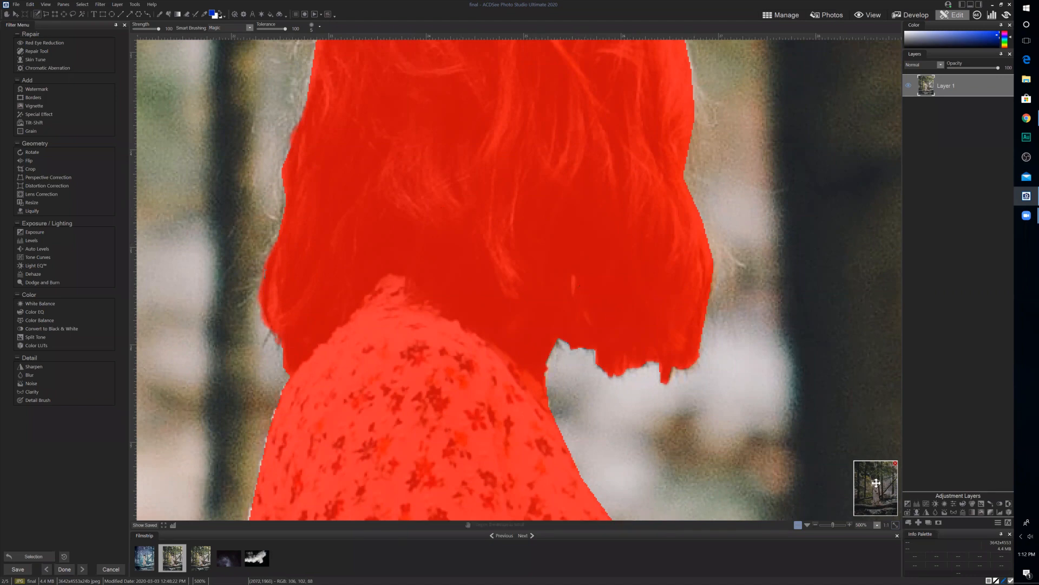
- Brush the missed edge along the back of the dress, below the hair, into the selection
{"action": "left_click_drag", "start_coordinate": [583, 333], "coordinate": [573, 88]}
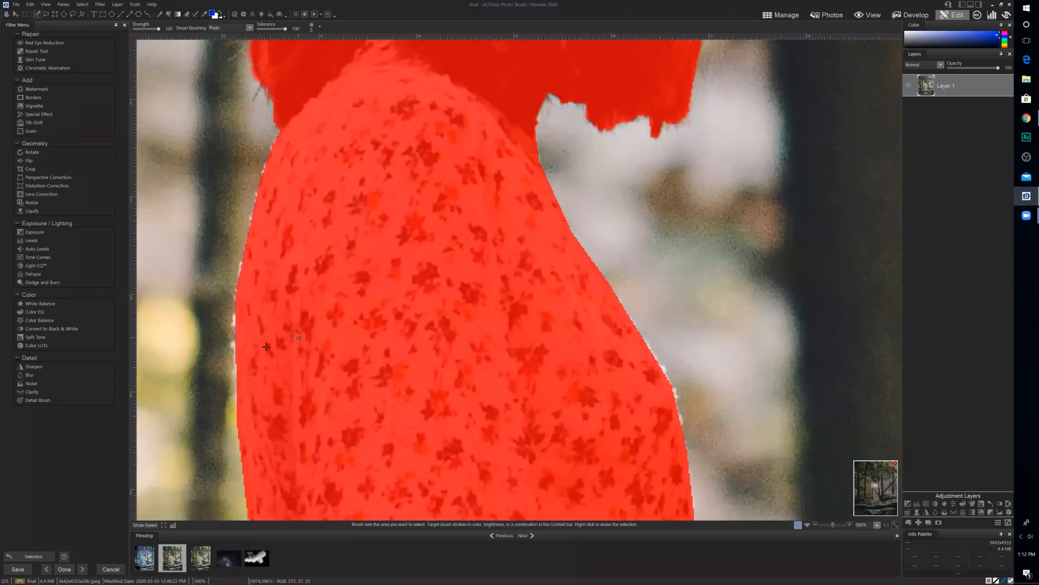
{"action": "scroll", "coordinate": [264, 348], "scroll_direction": "up", "scroll_amount": 2}
{"action": "left_click_drag", "start_coordinate": [266, 158], "coordinate": [276, 141]}
{"action": "left_click_drag", "start_coordinate": [239, 245], "coordinate": [241, 276]}
{"action": "mouse_move", "coordinate": [232, 237]}
{"action": "left_mouse_down"}
{"action": "mouse_move", "coordinate": [230, 277]}
{"action": "mouse_move", "coordinate": [235, 250]}
{"action": "left_mouse_up"}
- Add the missed front edge of the dress at the chest and waist to the selection with the brush
{"action": "left_click_drag", "start_coordinate": [589, 351], "coordinate": [531, 242]}
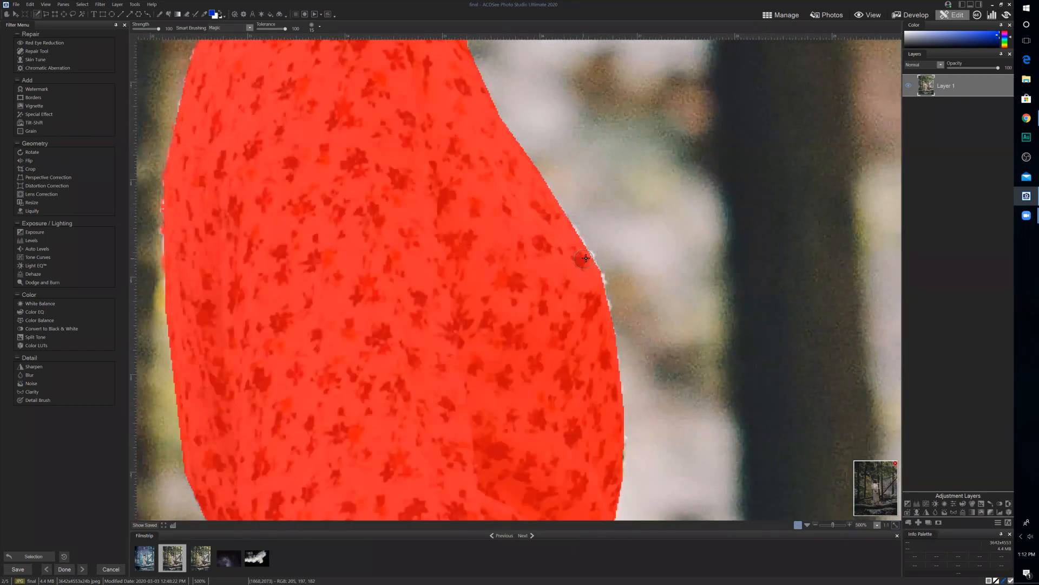
{"action": "scroll", "coordinate": [588, 256], "scroll_direction": "down", "scroll_amount": 5}
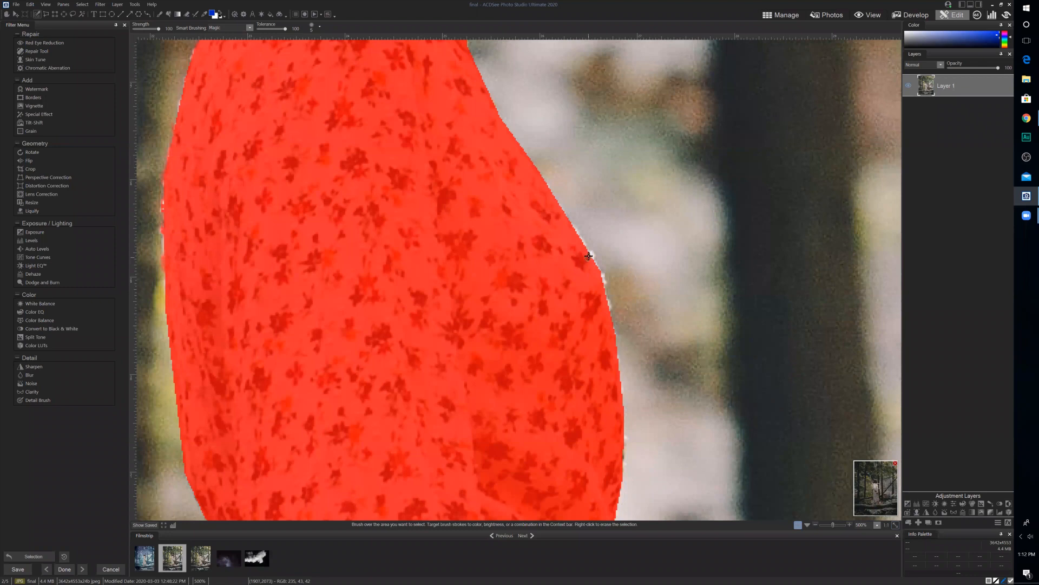
{"action": "left_click_drag", "start_coordinate": [590, 255], "coordinate": [608, 306]}
{"action": "left_click_drag", "start_coordinate": [581, 240], "coordinate": [587, 253]}
{"action": "left_click_drag", "start_coordinate": [521, 253], "coordinate": [562, 317]}
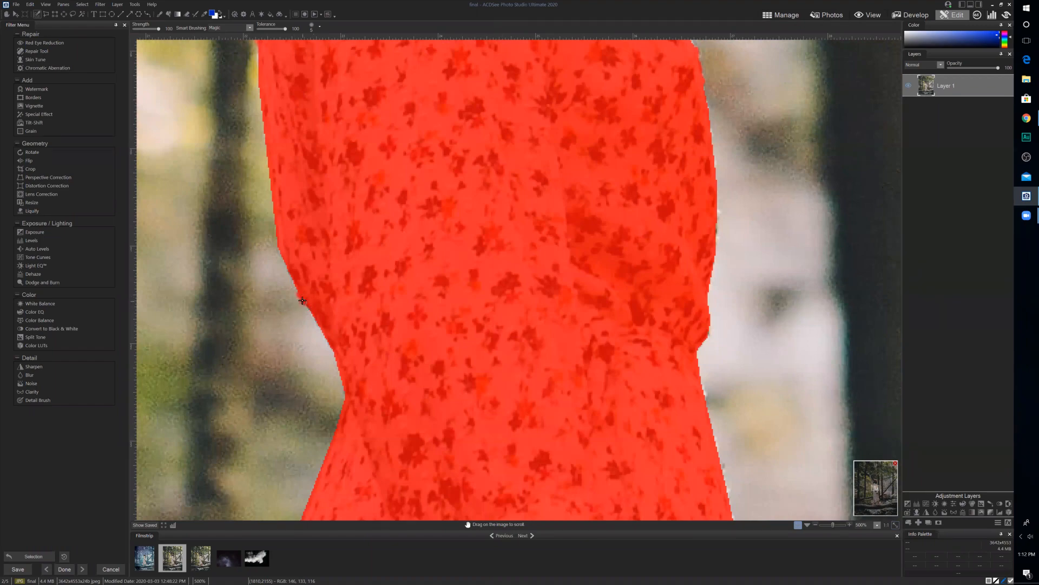
{"action": "mouse_move", "coordinate": [598, 352]}
{"action": "left_mouse_down"}
{"action": "mouse_move", "coordinate": [517, 257]}
{"action": "mouse_move", "coordinate": [433, 193]}
{"action": "mouse_move", "coordinate": [543, 235]}
{"action": "mouse_move", "coordinate": [548, 265]}
{"action": "left_mouse_up"}
{"action": "left_click_drag", "start_coordinate": [543, 222], "coordinate": [565, 332]}
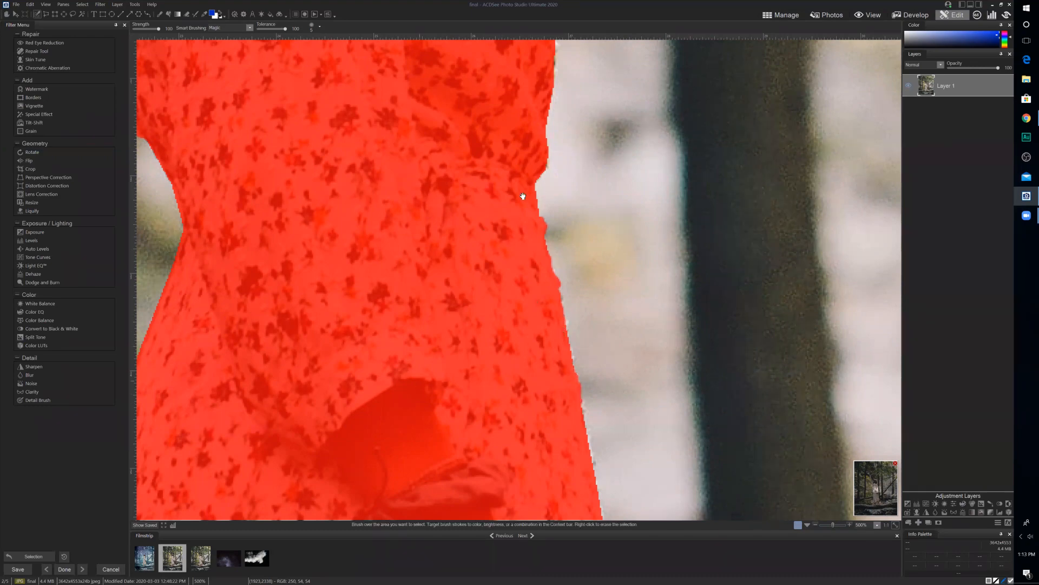
- Add the missed edges of the hand, the skirt just below it and the back of the skirt to the selection
{"action": "left_click_drag", "start_coordinate": [523, 196], "coordinate": [636, 97]}
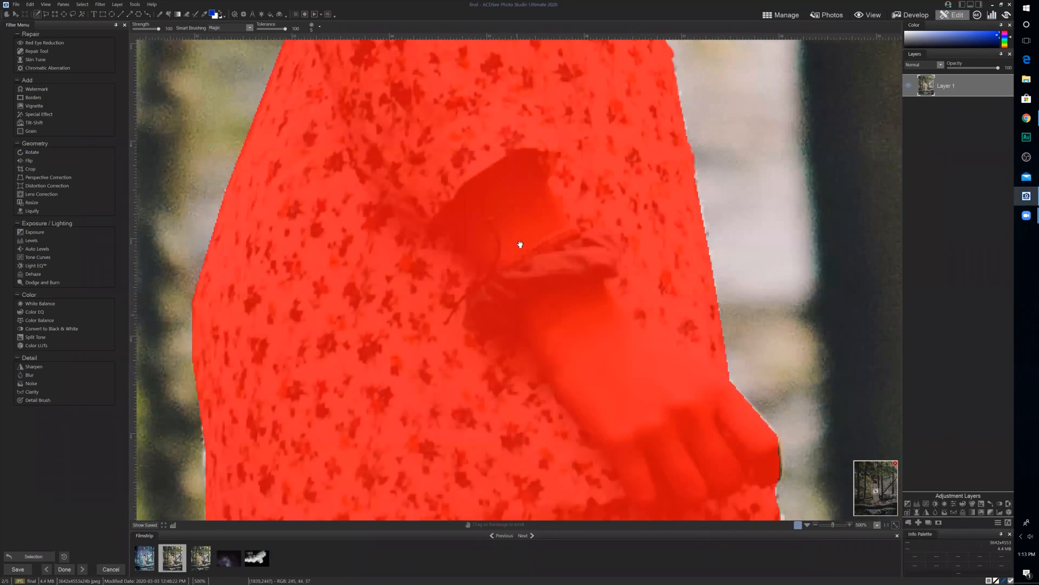
{"action": "mouse_move", "coordinate": [520, 244]}
{"action": "left_mouse_down"}
{"action": "mouse_move", "coordinate": [507, 132]}
{"action": "mouse_move", "coordinate": [437, 108]}
{"action": "mouse_move", "coordinate": [425, 86]}
{"action": "left_mouse_up"}
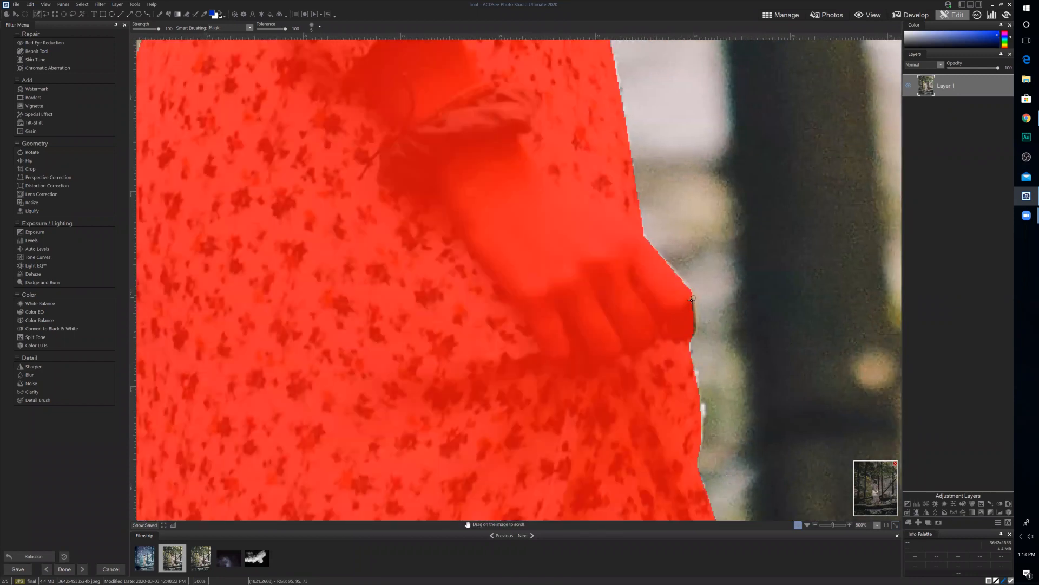
{"action": "left_click_drag", "start_coordinate": [691, 299], "coordinate": [686, 356]}
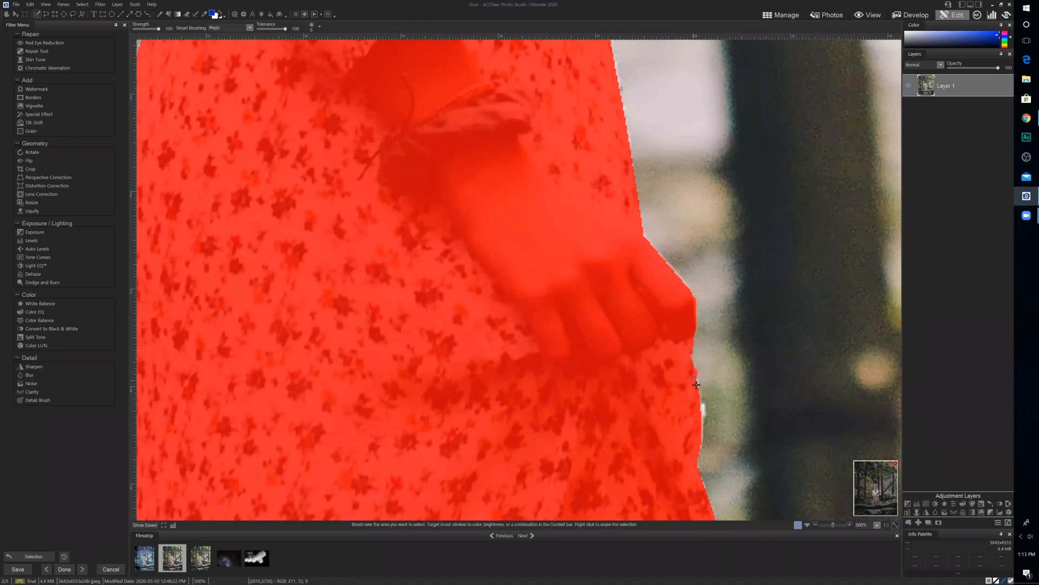
{"action": "mouse_move", "coordinate": [696, 408]}
{"action": "left_mouse_down"}
{"action": "mouse_move", "coordinate": [698, 441]}
{"action": "mouse_move", "coordinate": [700, 405]}
{"action": "left_mouse_up"}
{"action": "left_click_drag", "start_coordinate": [507, 306], "coordinate": [622, 151]}
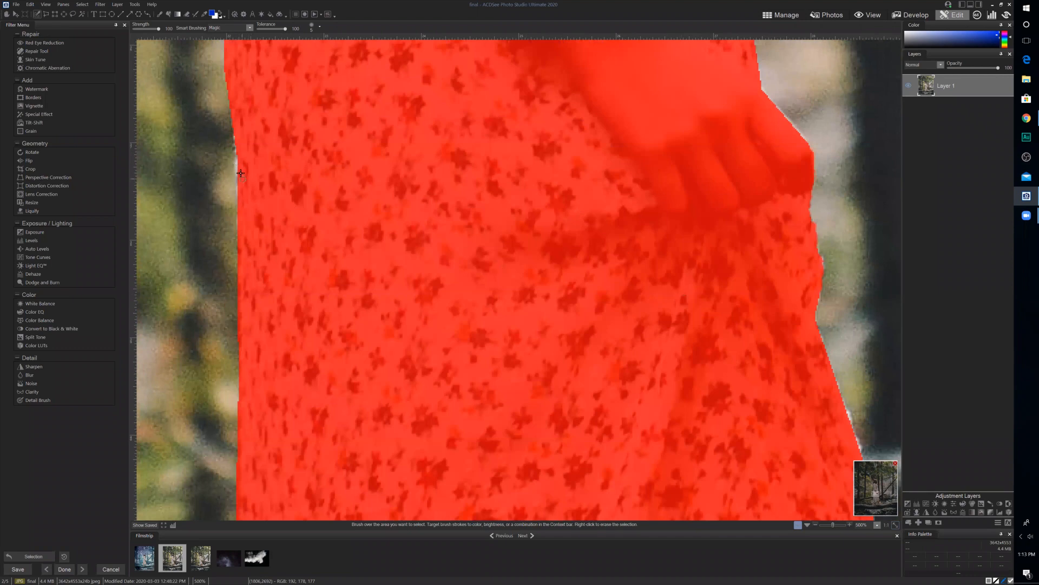
{"action": "left_click_drag", "start_coordinate": [240, 172], "coordinate": [236, 167]}
- Brush the missed light edge along the lower front of the skirt, down to the hem, into the selection
{"action": "left_click_drag", "start_coordinate": [540, 389], "coordinate": [322, 199]}
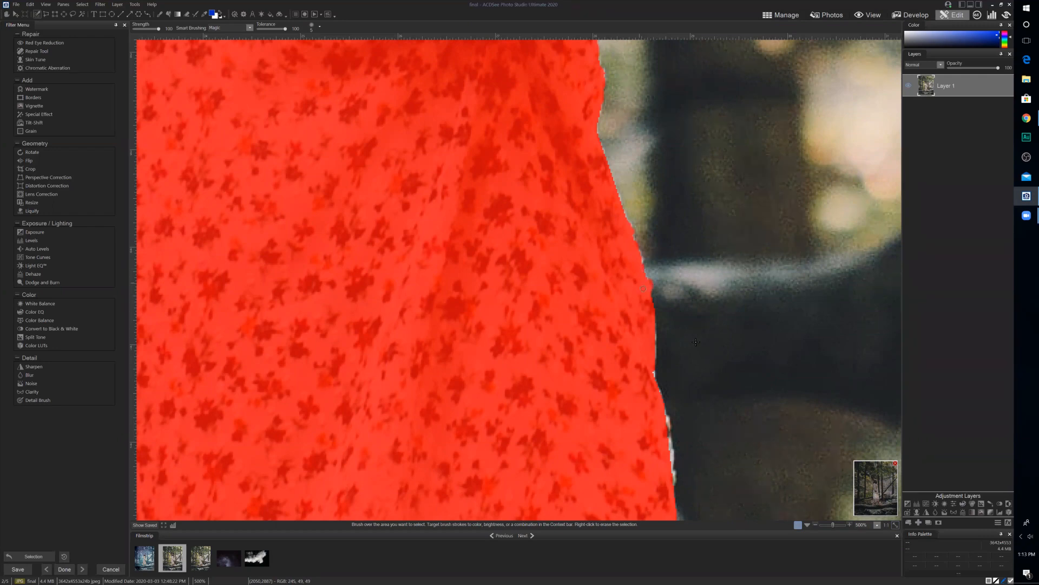
{"action": "mouse_move", "coordinate": [689, 257]}
{"action": "left_mouse_down"}
{"action": "mouse_move", "coordinate": [656, 195]}
{"action": "mouse_move", "coordinate": [610, 168]}
{"action": "left_mouse_up"}
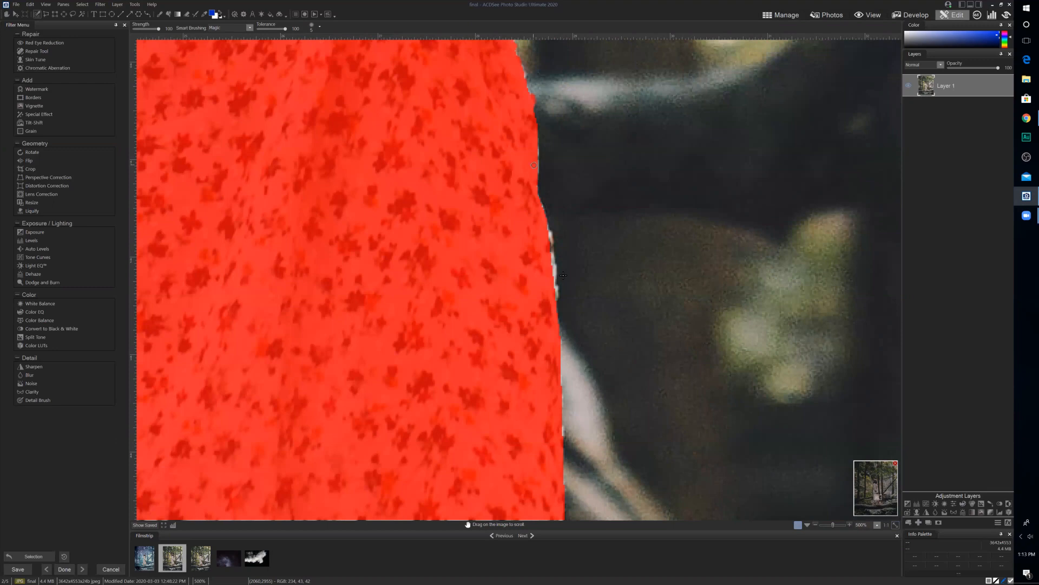
{"action": "mouse_move", "coordinate": [563, 275]}
{"action": "left_mouse_down"}
{"action": "mouse_move", "coordinate": [553, 253]}
{"action": "mouse_move", "coordinate": [553, 288]}
{"action": "left_mouse_up"}
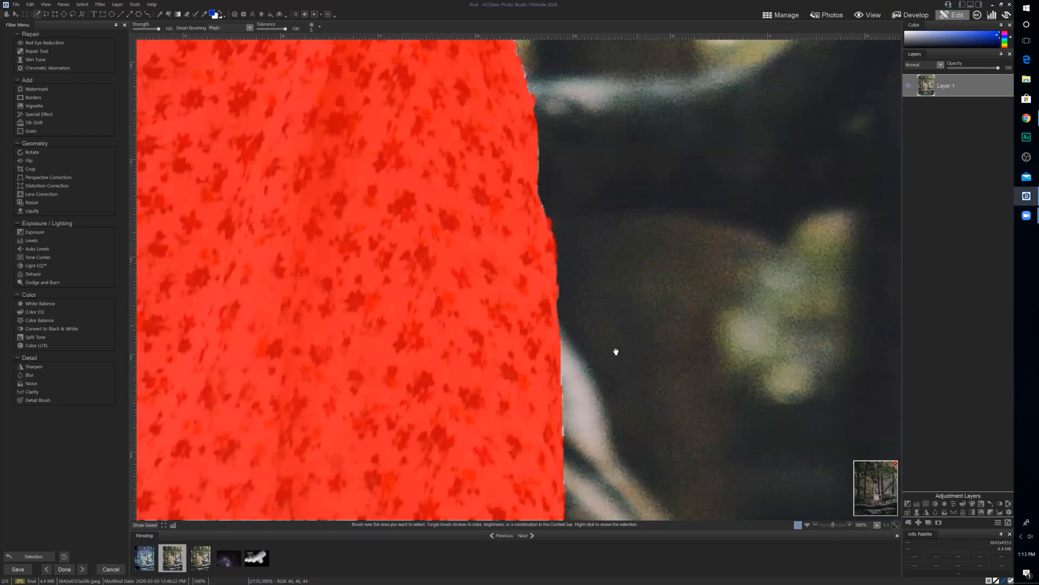
{"action": "left_click_drag", "start_coordinate": [635, 348], "coordinate": [634, 178]}
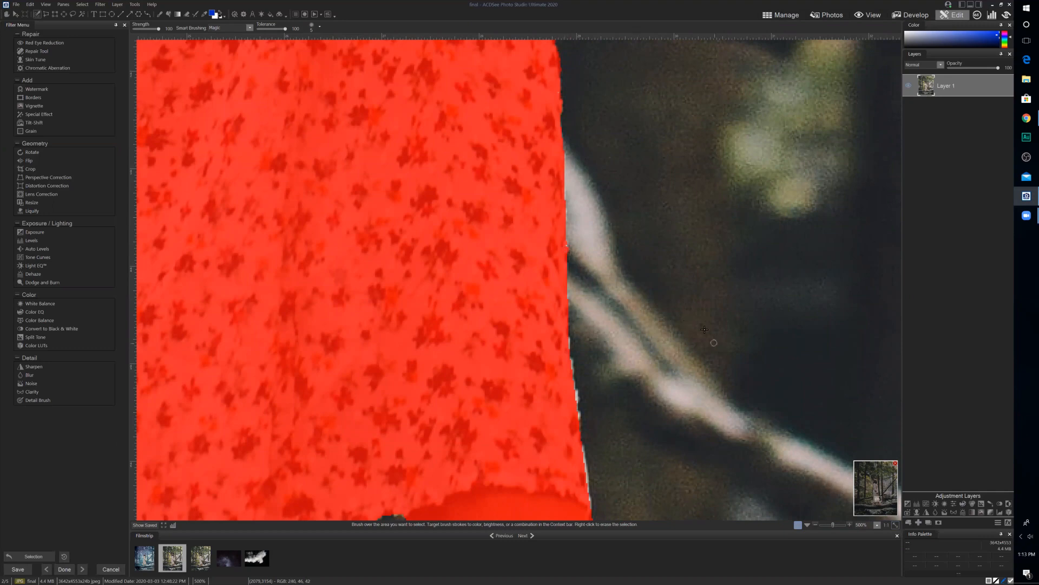
{"action": "left_click_drag", "start_coordinate": [735, 303], "coordinate": [727, 283]}
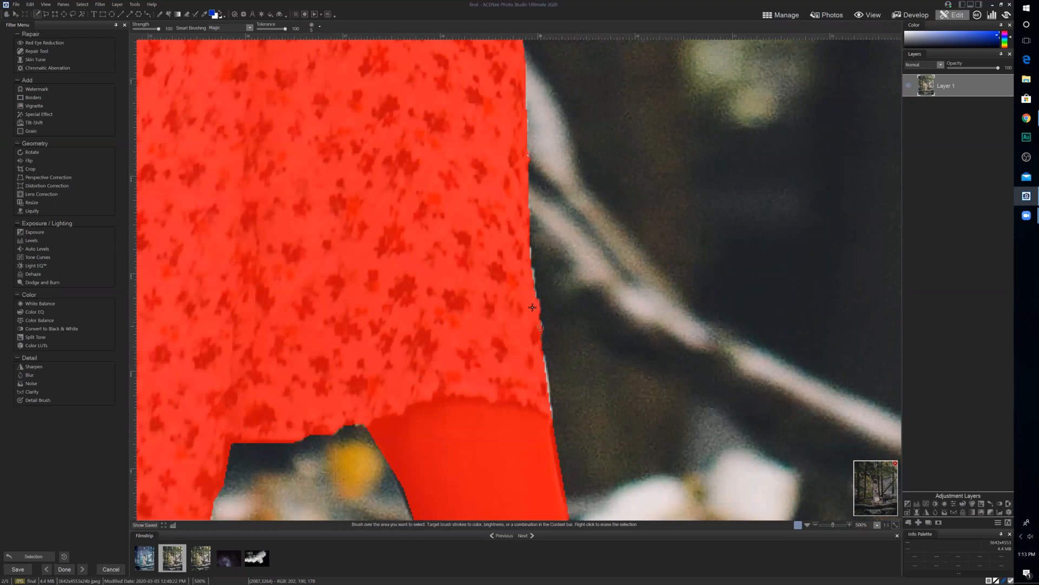
{"action": "left_click_drag", "start_coordinate": [534, 299], "coordinate": [529, 252]}
{"action": "left_click_drag", "start_coordinate": [603, 352], "coordinate": [602, 257]}
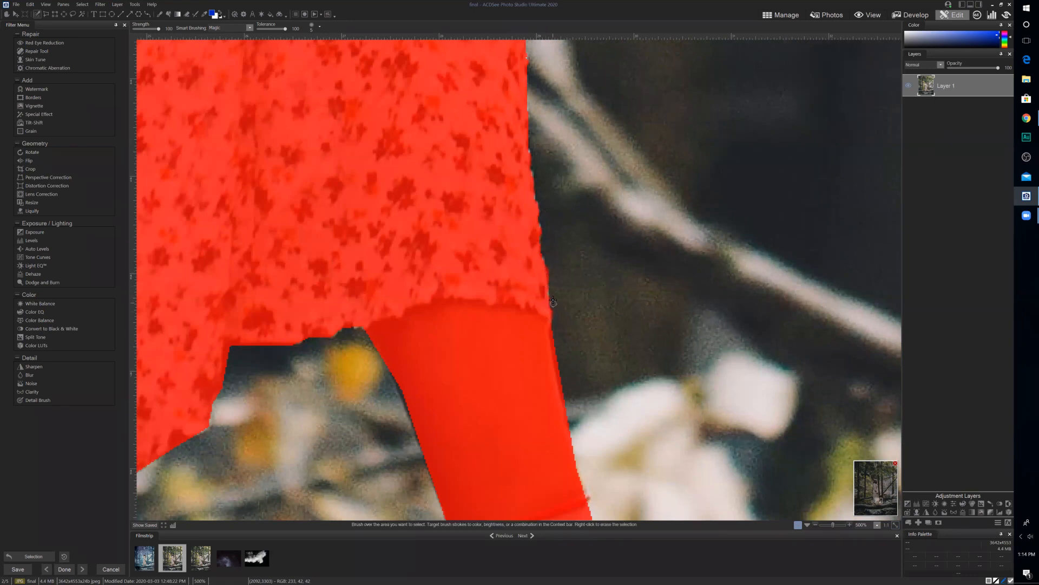
- Brush over the back edge of the lower skirt beside the dark branches to refine the selection
{"action": "left_click_drag", "start_coordinate": [534, 287], "coordinate": [618, 272]}
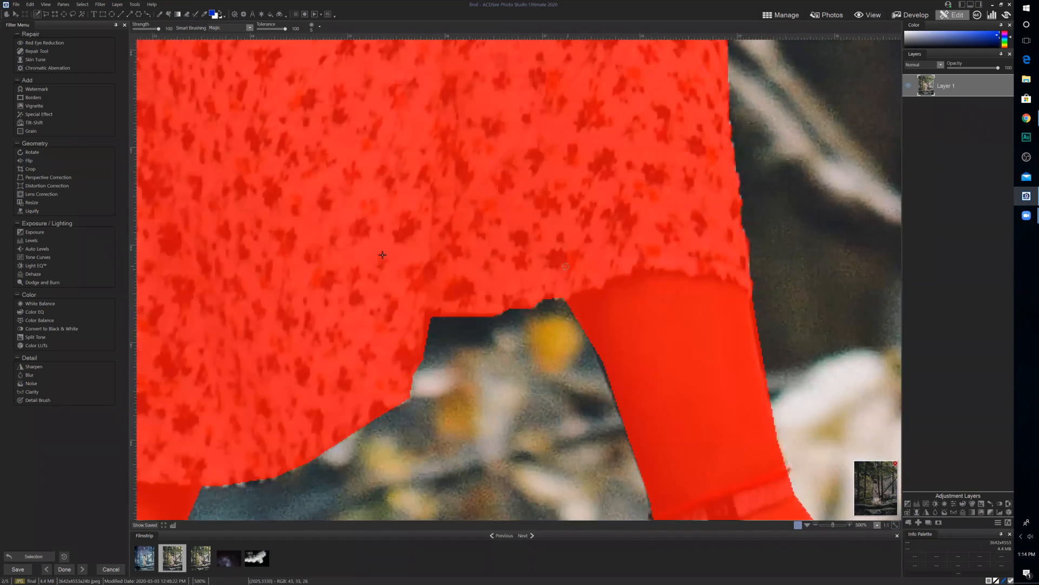
{"action": "left_click_drag", "start_coordinate": [564, 251], "coordinate": [567, 154]}
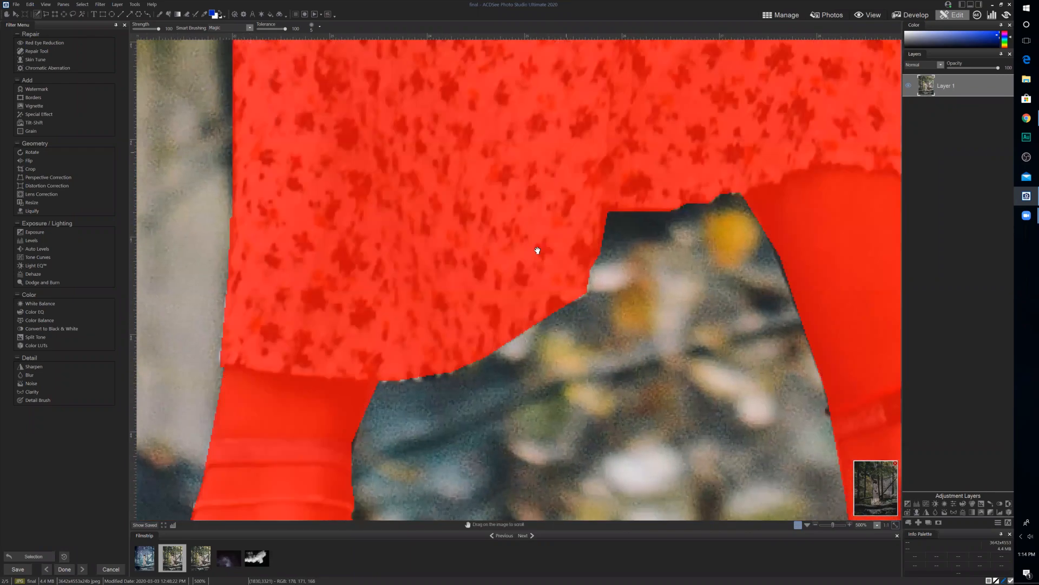
{"action": "left_click_drag", "start_coordinate": [448, 302], "coordinate": [539, 411]}
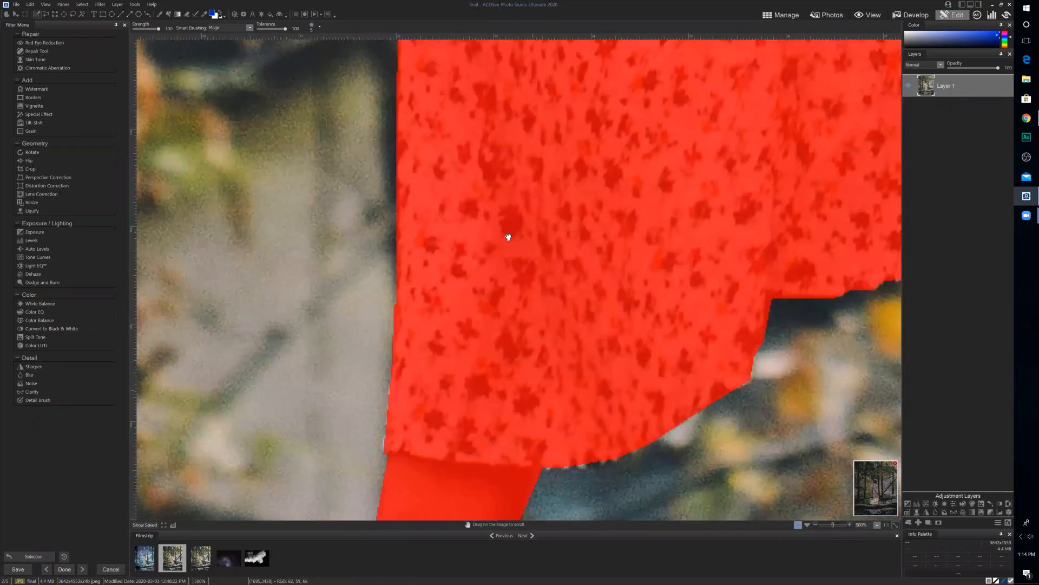
{"action": "left_click_drag", "start_coordinate": [487, 142], "coordinate": [539, 411]}
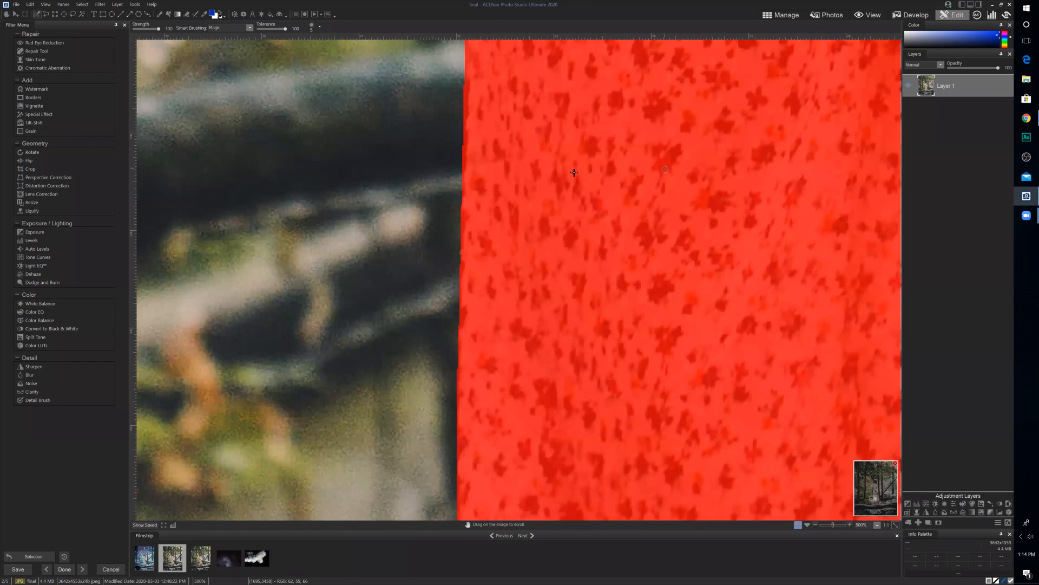
{"action": "left_click_drag", "start_coordinate": [592, 177], "coordinate": [564, 306]}
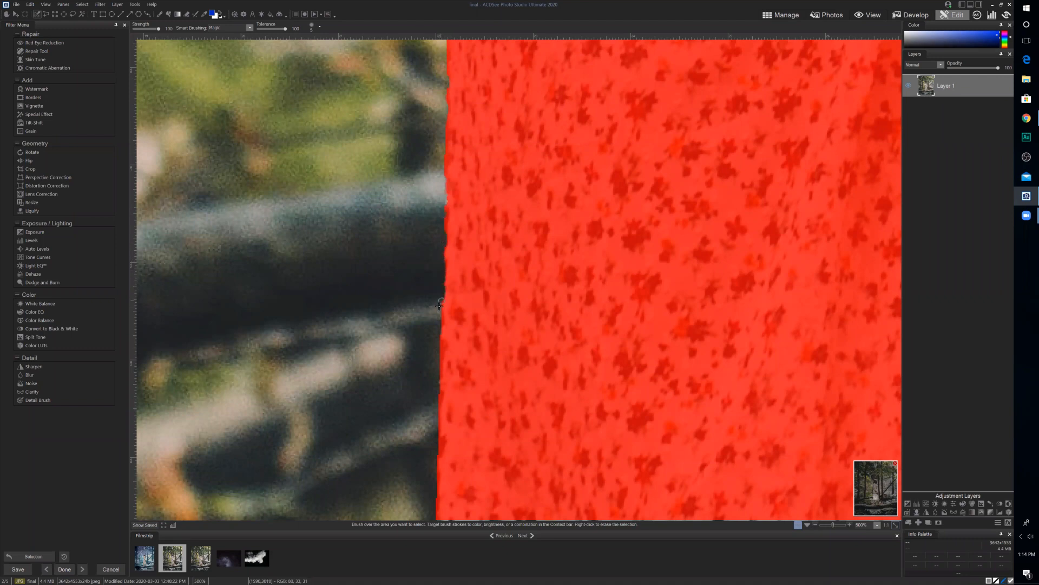
- Refine the selection along the skirt's inner hem between the legs and at the anklet on the front leg
{"action": "left_click_drag", "start_coordinate": [476, 180], "coordinate": [345, 61]}
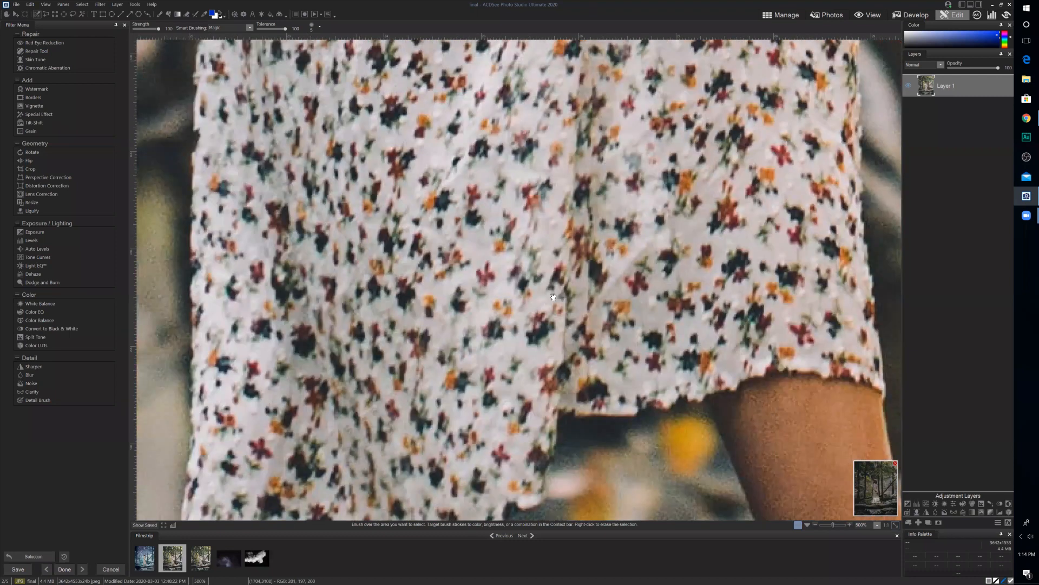
{"action": "mouse_move", "coordinate": [660, 415]}
{"action": "left_mouse_down"}
{"action": "mouse_move", "coordinate": [521, 201]}
{"action": "mouse_move", "coordinate": [554, 241]}
{"action": "left_mouse_up"}
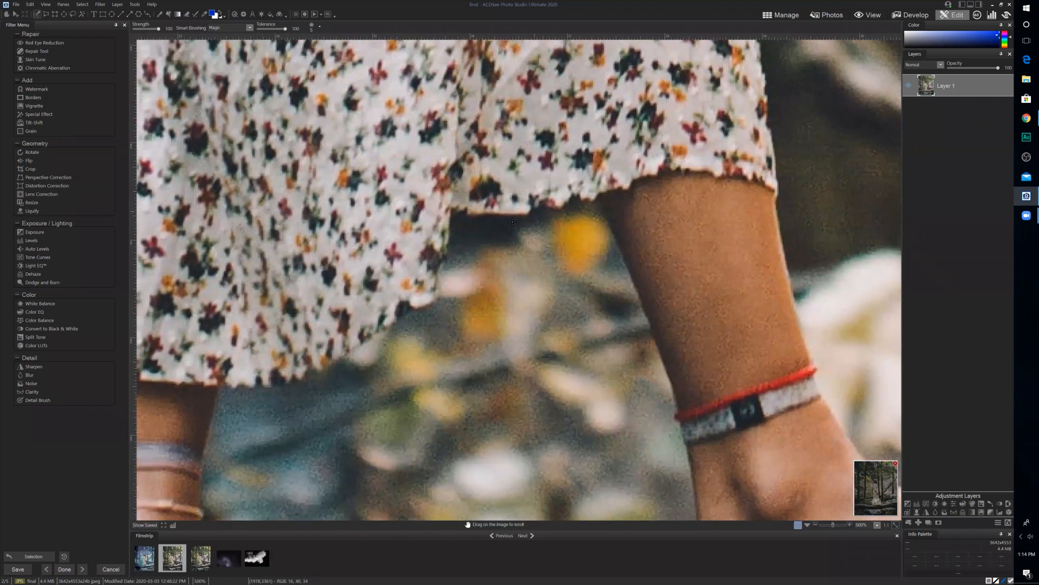
{"action": "mouse_move", "coordinate": [450, 237]}
{"action": "left_mouse_down"}
{"action": "mouse_move", "coordinate": [461, 219]}
{"action": "mouse_move", "coordinate": [532, 218]}
{"action": "mouse_move", "coordinate": [447, 254]}
{"action": "mouse_move", "coordinate": [450, 243]}
{"action": "mouse_move", "coordinate": [439, 297]}
{"action": "left_mouse_up"}
{"action": "left_click_drag", "start_coordinate": [464, 347], "coordinate": [567, 212]}
{"action": "mouse_move", "coordinate": [317, 284]}
{"action": "left_mouse_down"}
{"action": "mouse_move", "coordinate": [319, 259]}
{"action": "mouse_move", "coordinate": [338, 255]}
{"action": "mouse_move", "coordinate": [323, 249]}
{"action": "mouse_move", "coordinate": [422, 229]}
{"action": "left_mouse_up"}
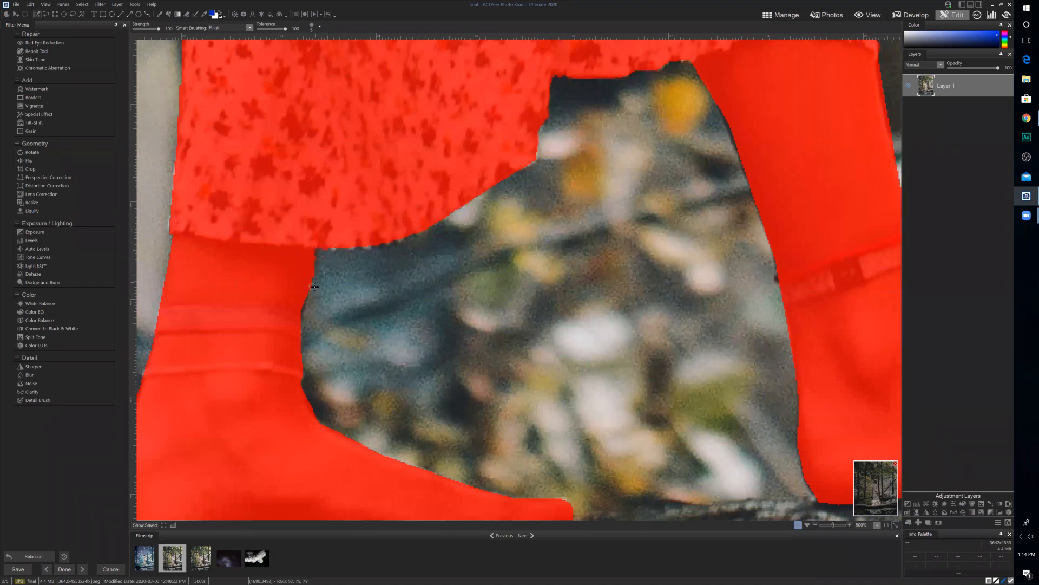
{"action": "left_click_drag", "start_coordinate": [463, 265], "coordinate": [306, 300]}
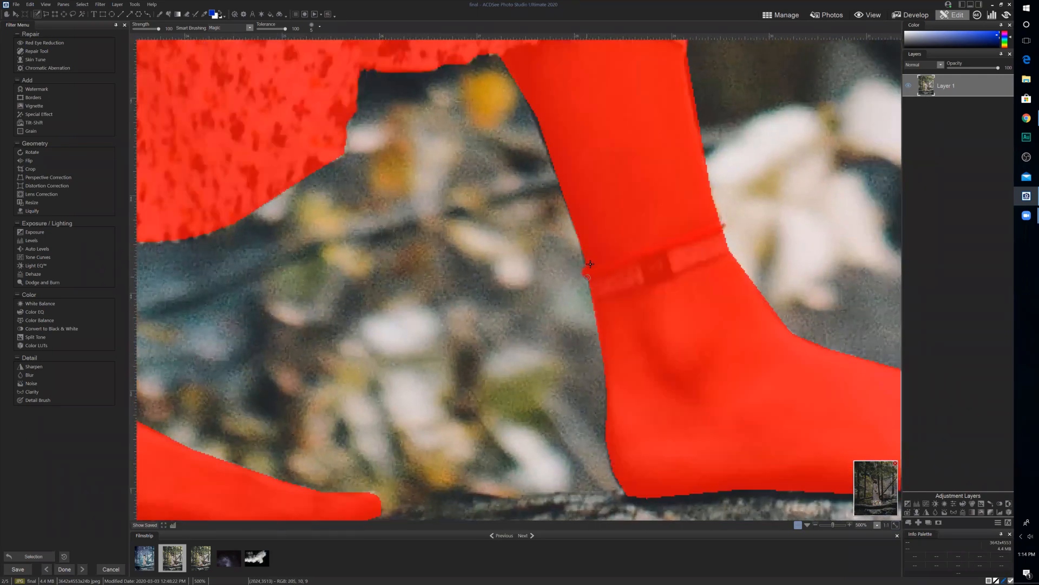
{"action": "left_click_drag", "start_coordinate": [490, 228], "coordinate": [487, 314]}
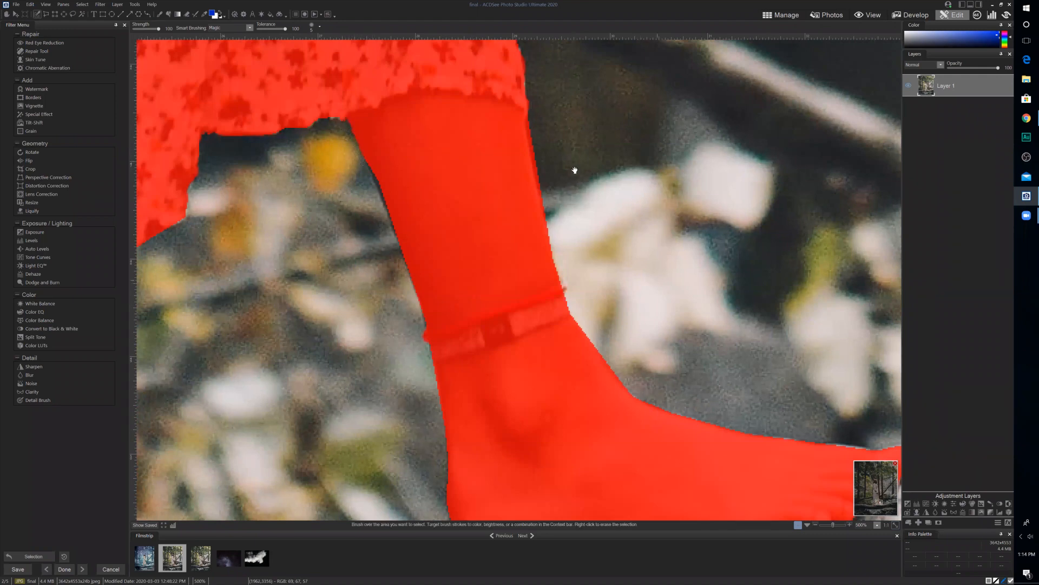
- Complete the selection at the front foot's toe tip and check the outline of both feet on the log
{"action": "left_click_drag", "start_coordinate": [575, 171], "coordinate": [446, 170]}
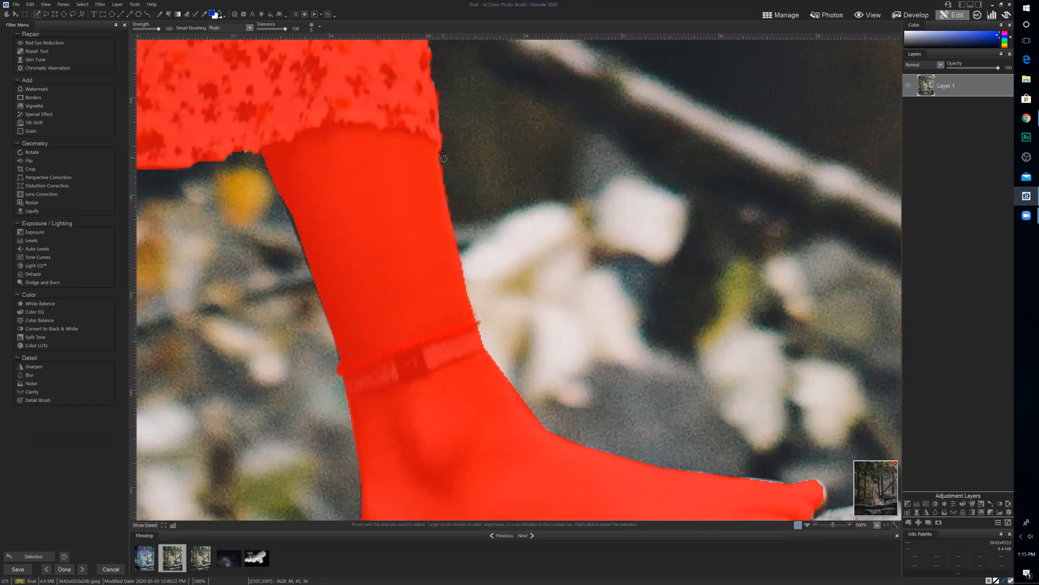
{"action": "left_click_drag", "start_coordinate": [685, 278], "coordinate": [511, 85]}
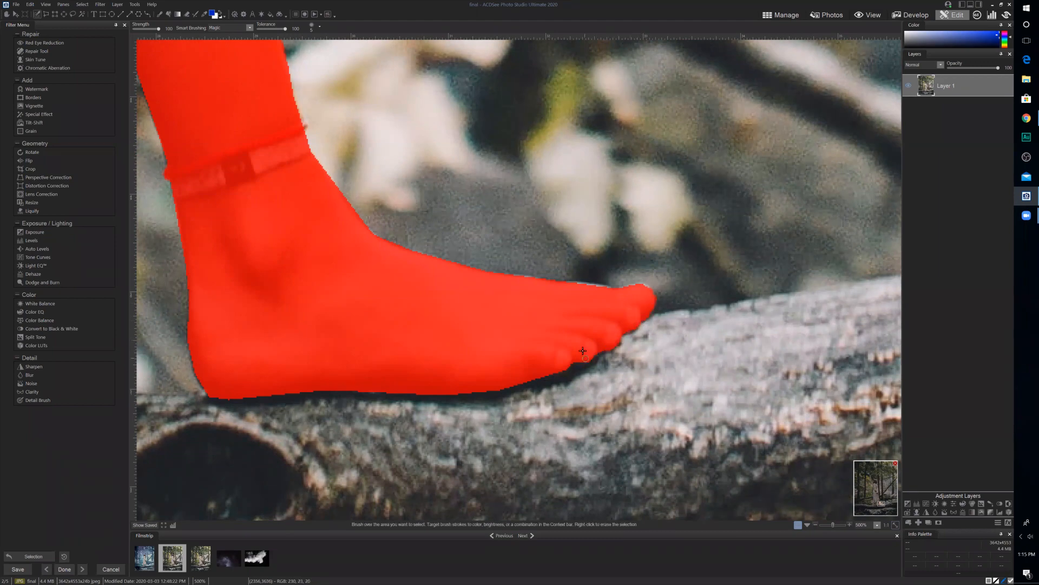
{"action": "left_click_drag", "start_coordinate": [550, 342], "coordinate": [834, 258]}
{"action": "left_click_drag", "start_coordinate": [351, 274], "coordinate": [720, 276]}
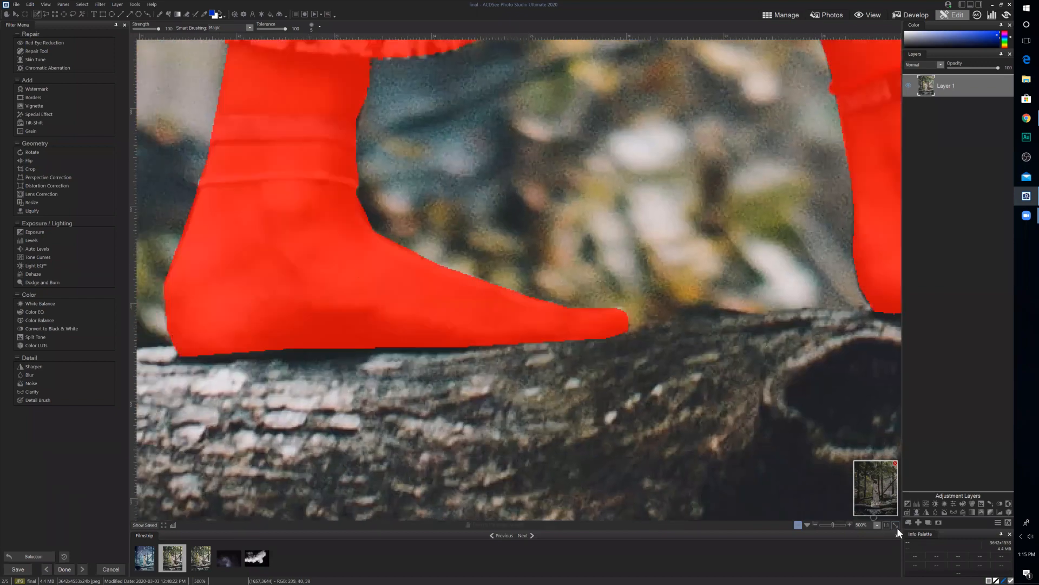
{"action": "left_click", "coordinate": [896, 525]}
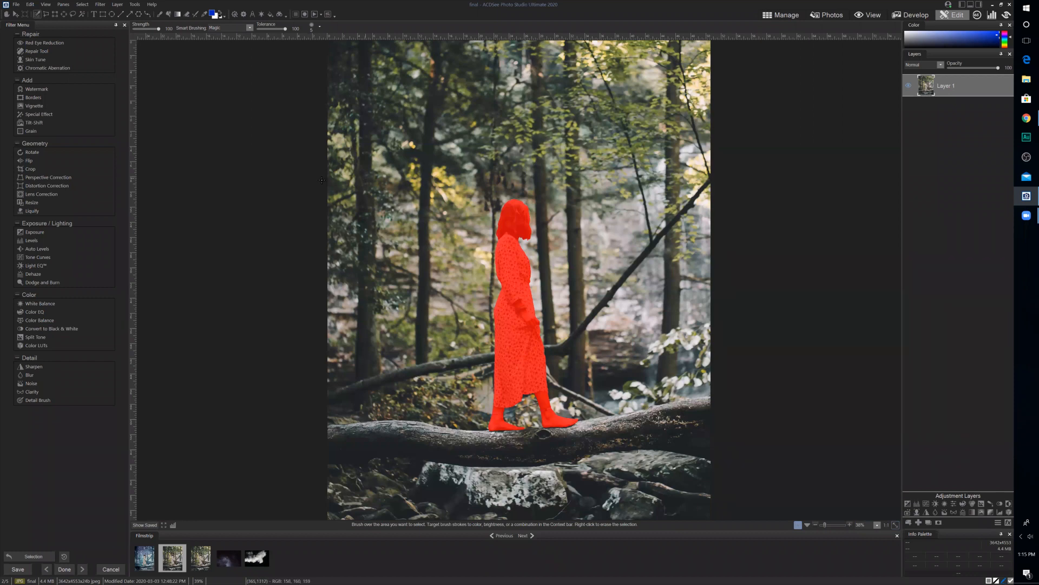
- Save the woman's selection under the name woman2
{"action": "left_click", "coordinate": [82, 4]}
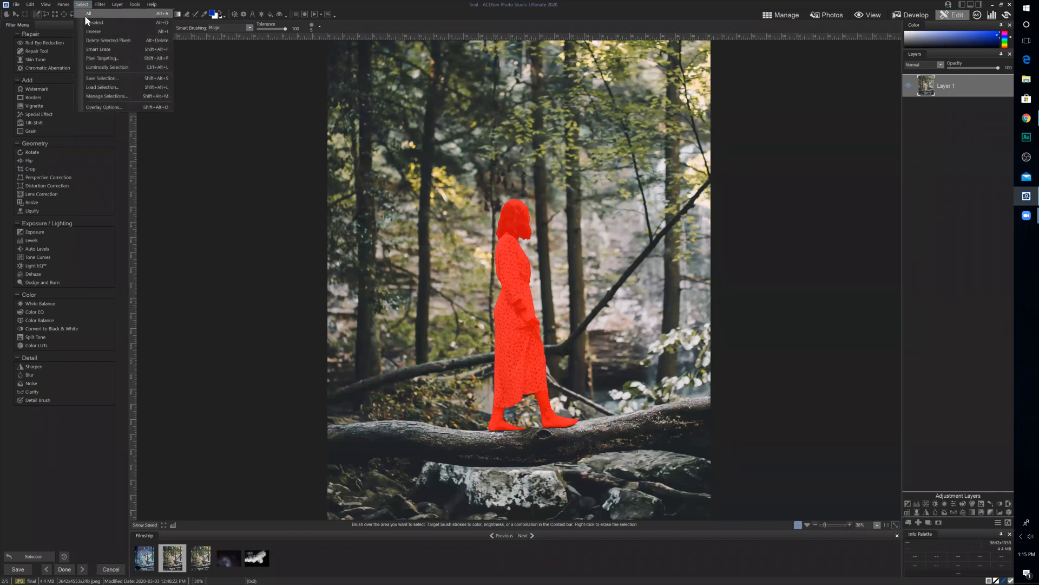
{"action": "left_click", "coordinate": [111, 79]}
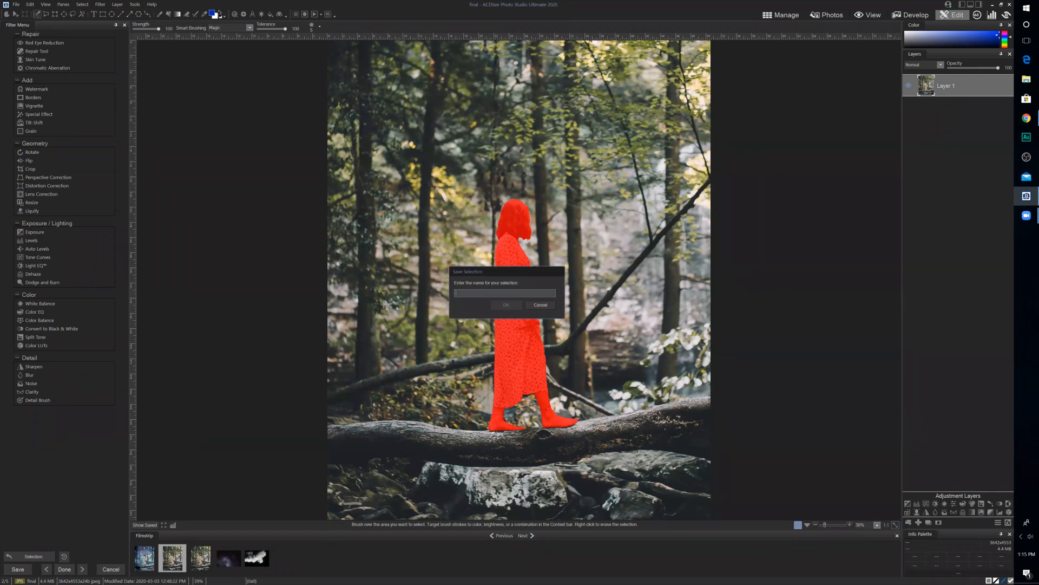
{"action": "type", "text": "woman2"}
{"action": "left_click", "coordinate": [507, 304]}
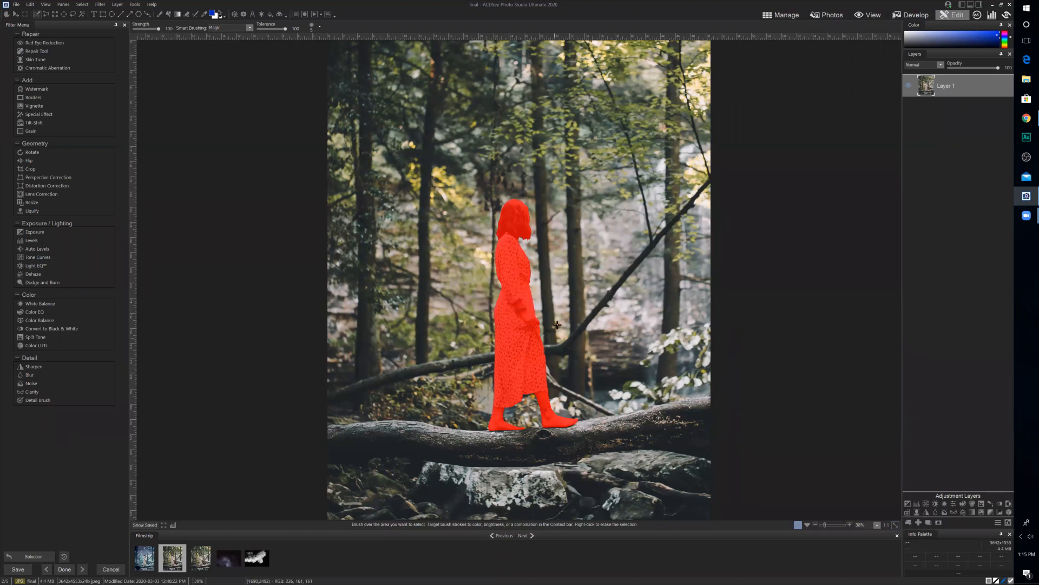
- Look through the list of saved selections available for loading without loading one
{"action": "left_click", "coordinate": [82, 4]}
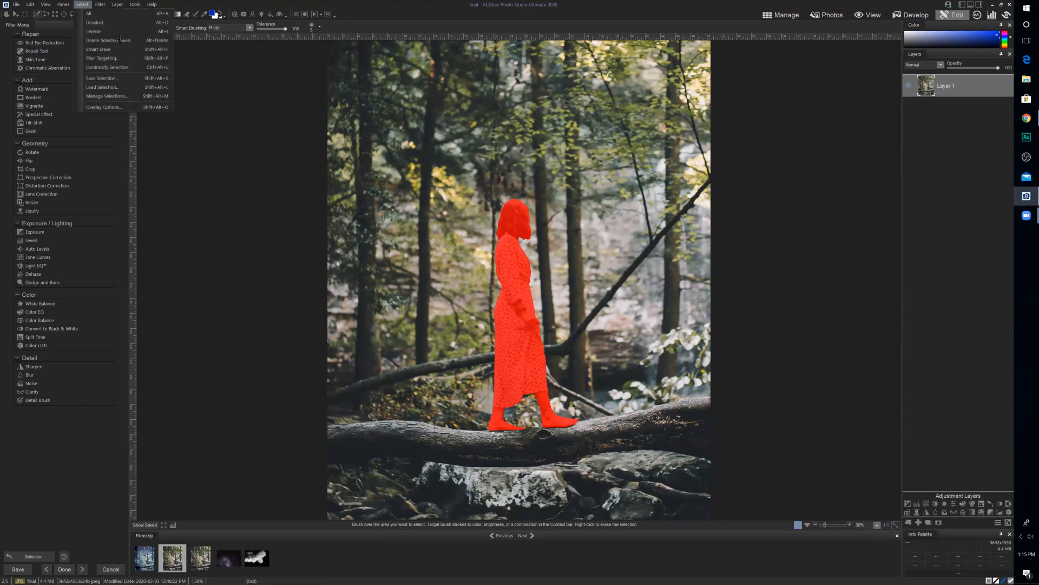
{"action": "left_click", "coordinate": [101, 85]}
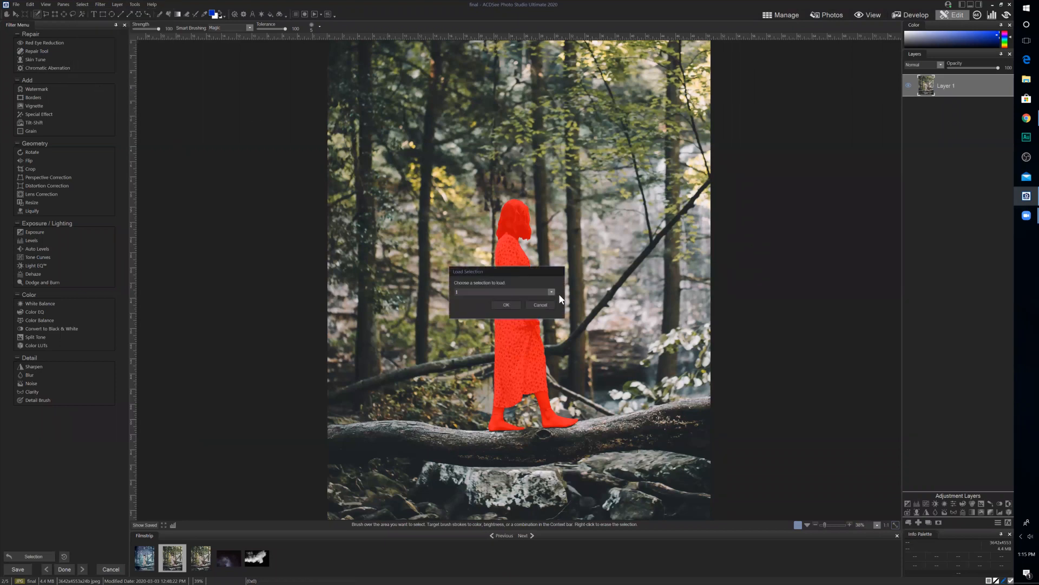
{"action": "left_click", "coordinate": [553, 292]}
{"action": "left_click", "coordinate": [552, 291]}
{"action": "left_click", "coordinate": [549, 305]}
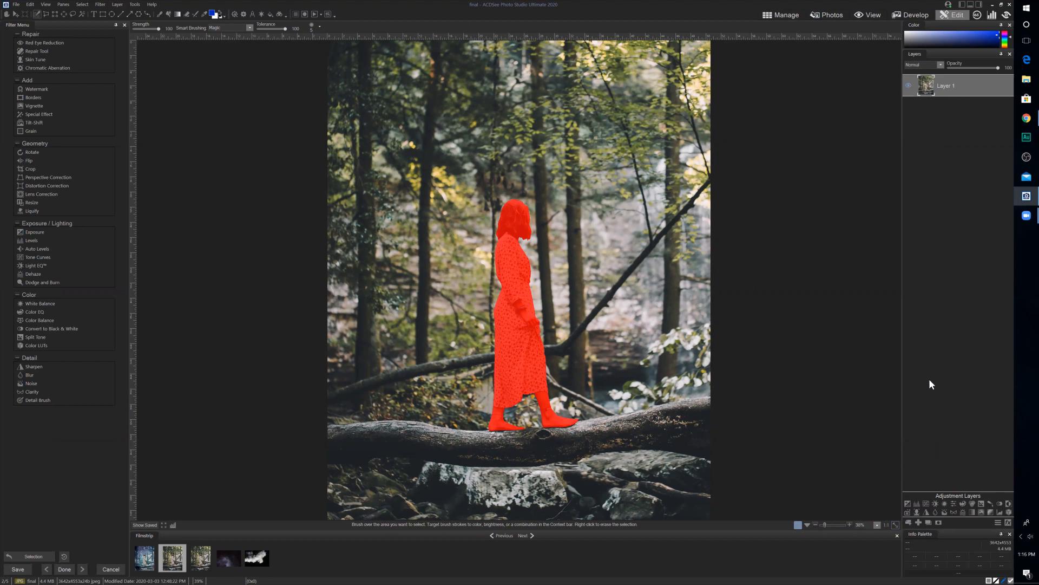
- Duplicate Layer 1 and add a Vibrance adjustment layer above the copy, masked by the woman's selection
{"action": "left_click", "coordinate": [929, 522]}
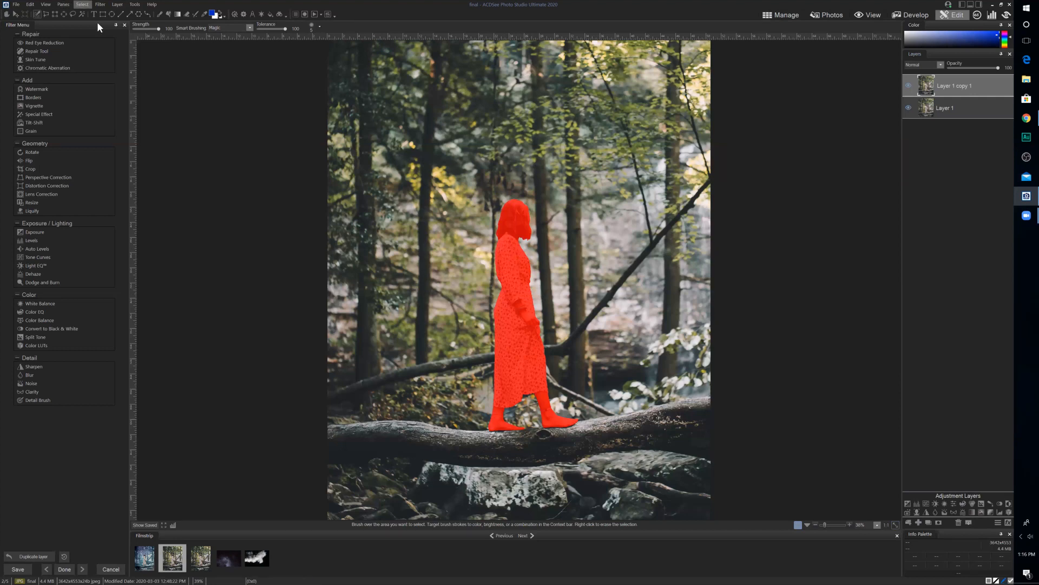
{"action": "left_click", "coordinate": [82, 4]}
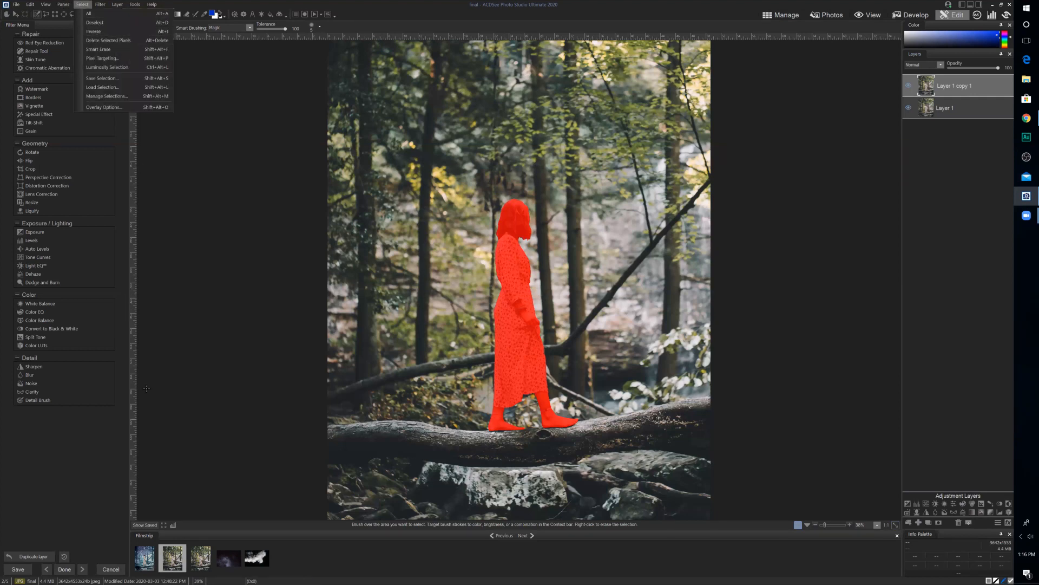
{"action": "left_click", "coordinate": [333, 536]}
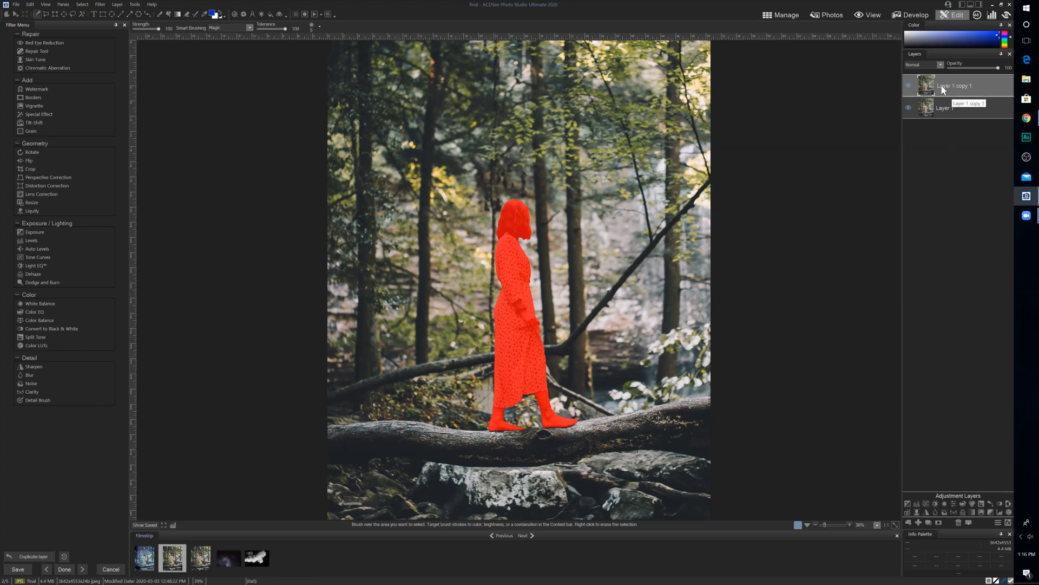
{"action": "left_click", "coordinate": [954, 504]}
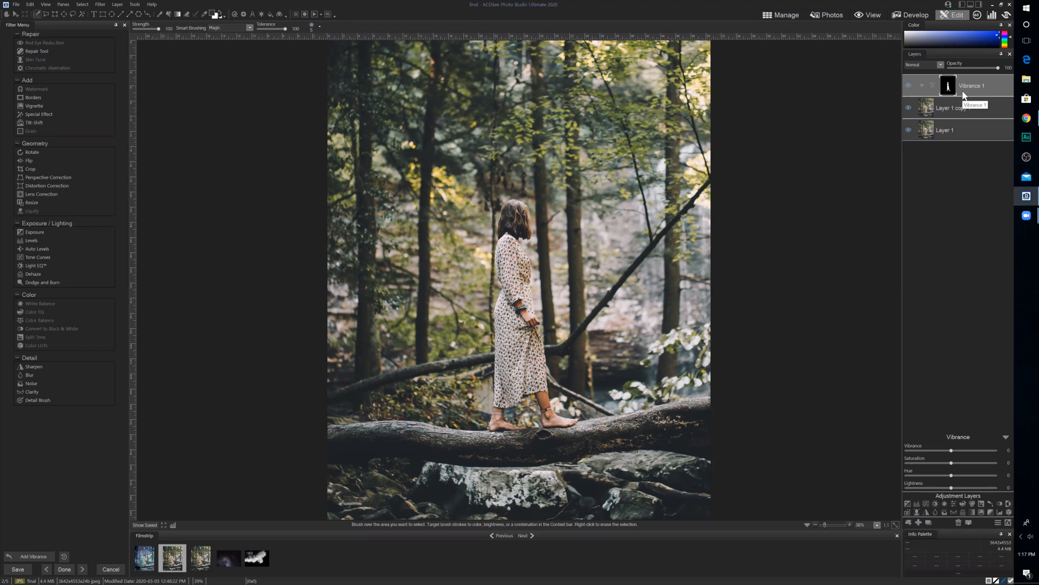
- Try a second, unmasked Vibrance adjustment layer with saturation and hue at 100, then delete it
{"action": "left_click", "coordinate": [909, 87]}
{"action": "left_click", "coordinate": [954, 502]}
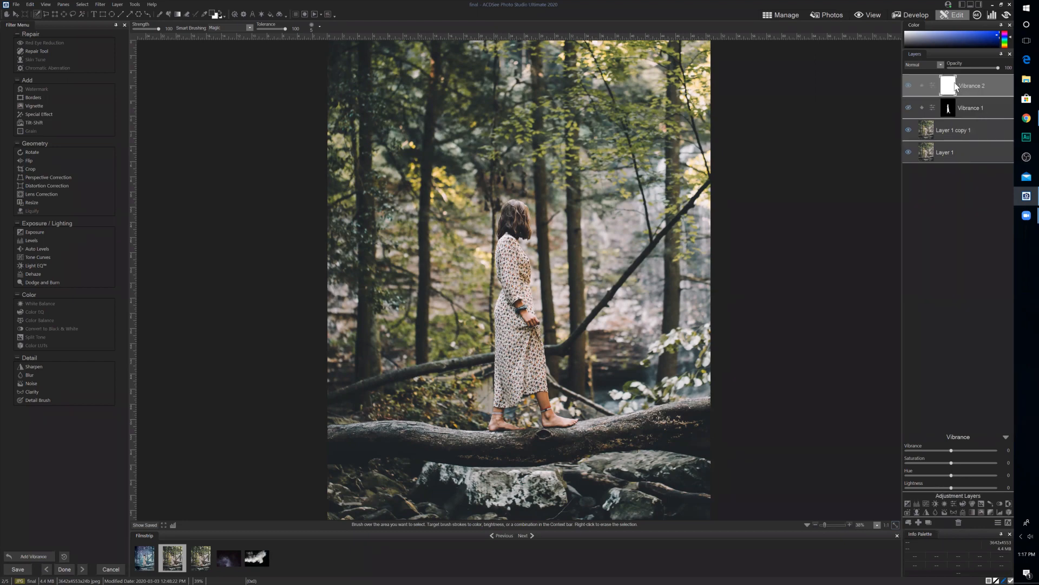
{"action": "left_click_drag", "start_coordinate": [951, 463], "coordinate": [1005, 474]}
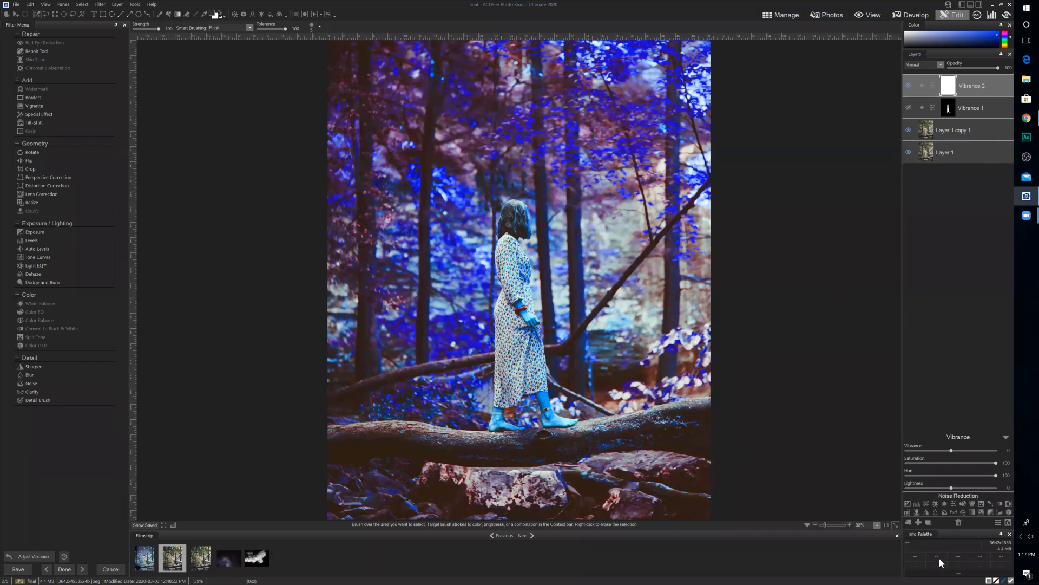
{"action": "left_click", "coordinate": [959, 523]}
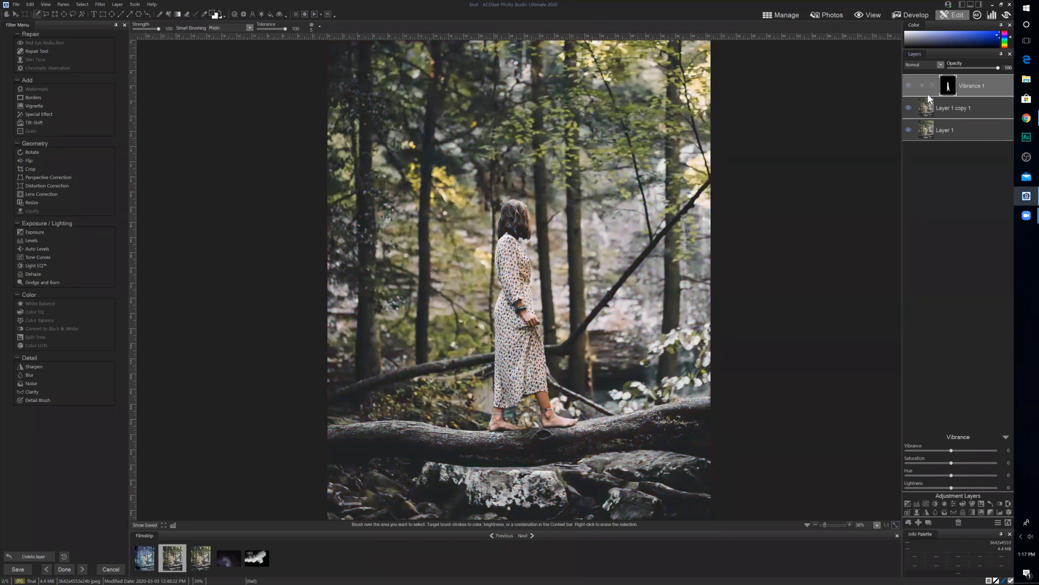
{"action": "left_click", "coordinate": [907, 85]}
- Shift the hue of the Vibrance adjustment masked to the woman to about -88
{"action": "left_click_drag", "start_coordinate": [949, 475], "coordinate": [912, 477]}
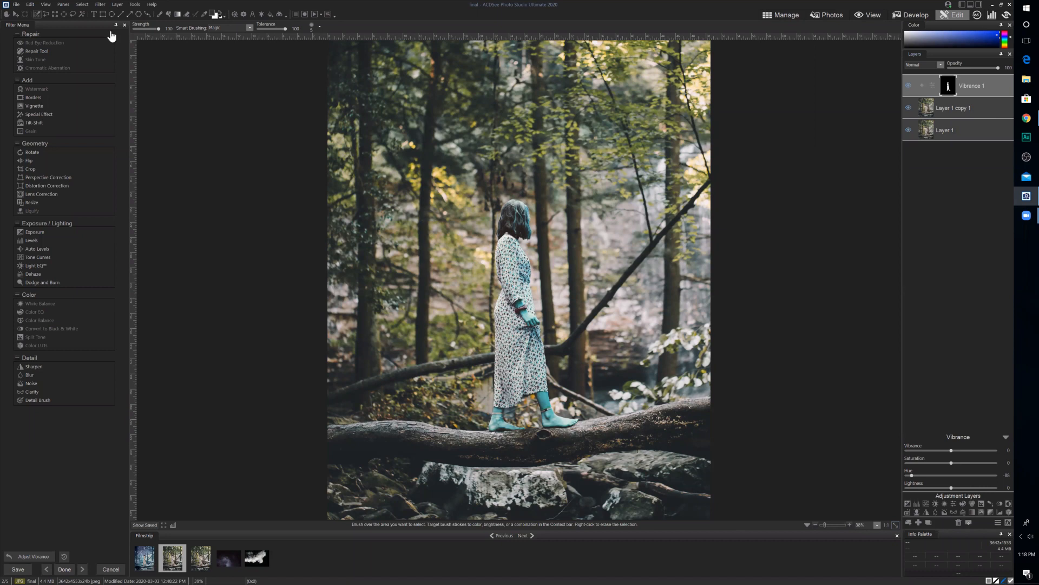
{"action": "key", "text": "alt+s"}
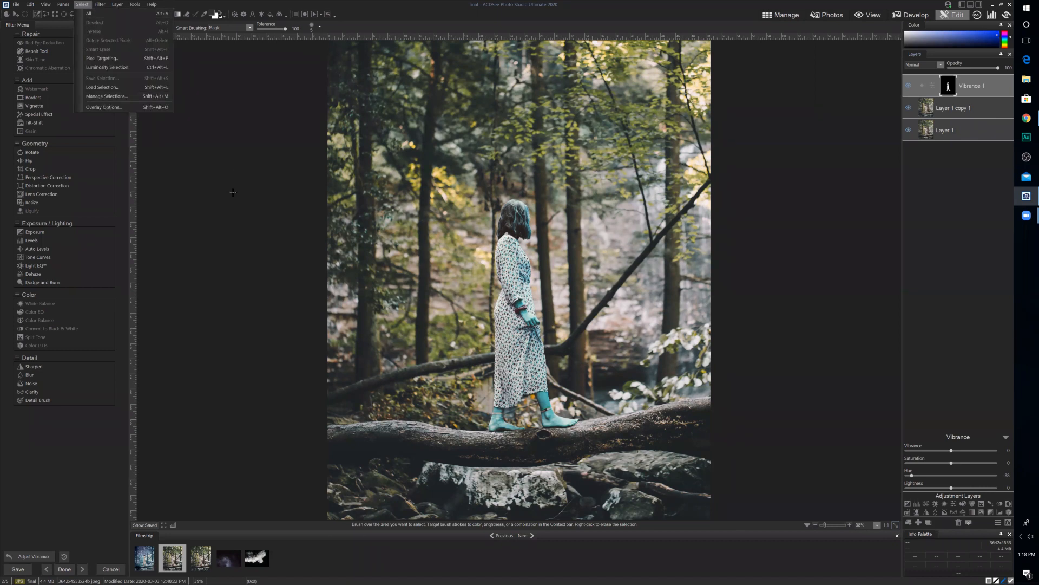
{"action": "left_click", "coordinate": [108, 67]}
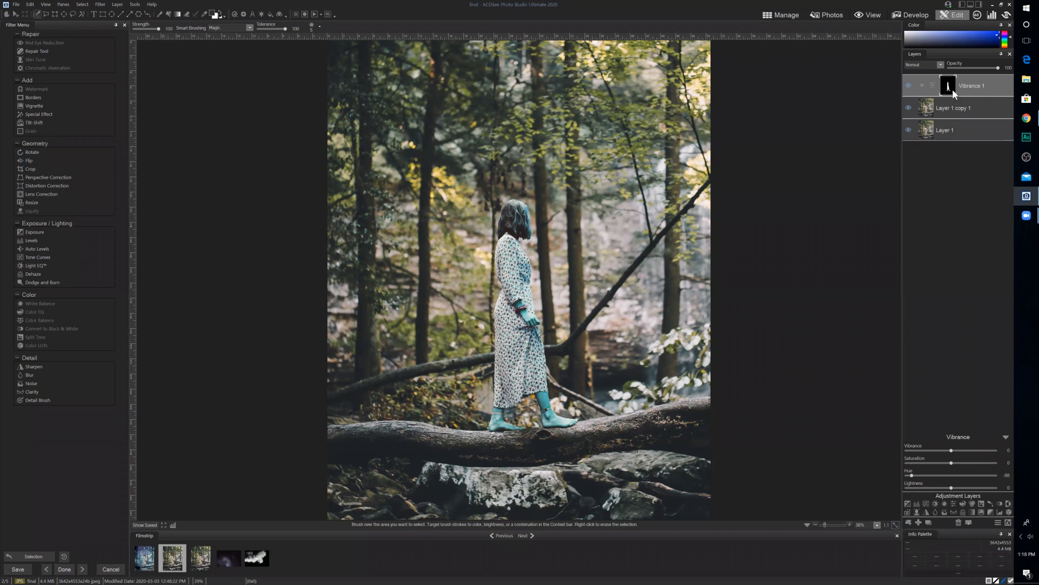
- Inspect the mask of the Vibrance adjustment layer by switching its overlay on and off
{"action": "left_click", "coordinate": [948, 88]}
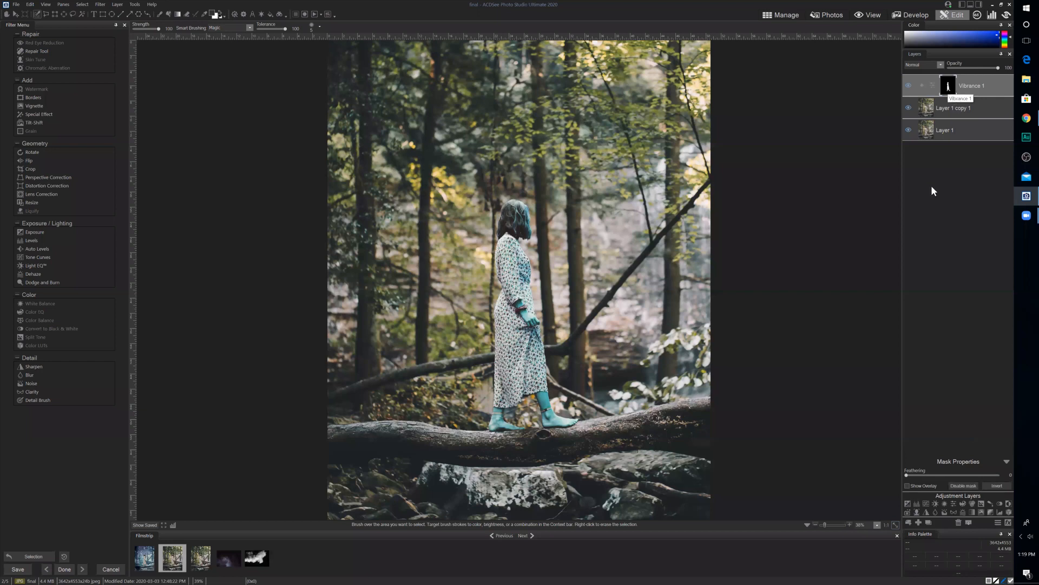
{"action": "left_click", "coordinate": [934, 85]}
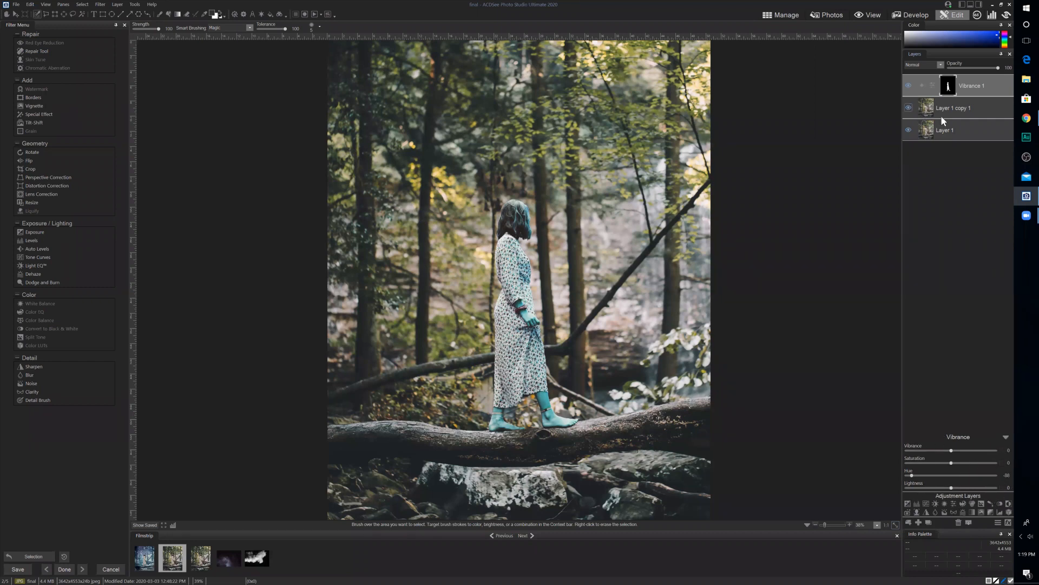
{"action": "left_click", "coordinate": [948, 85]}
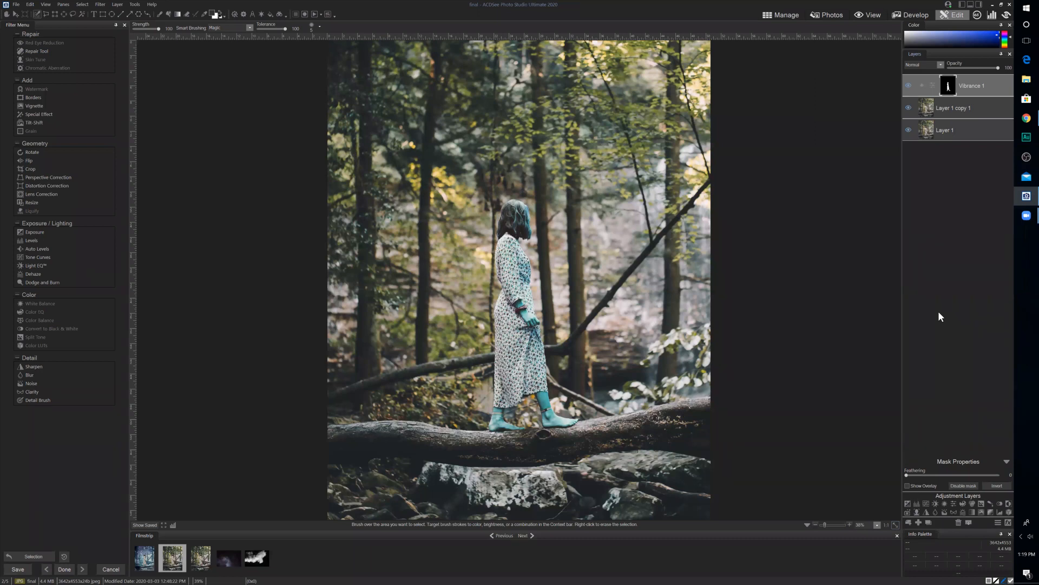
{"action": "left_click", "coordinate": [908, 486]}
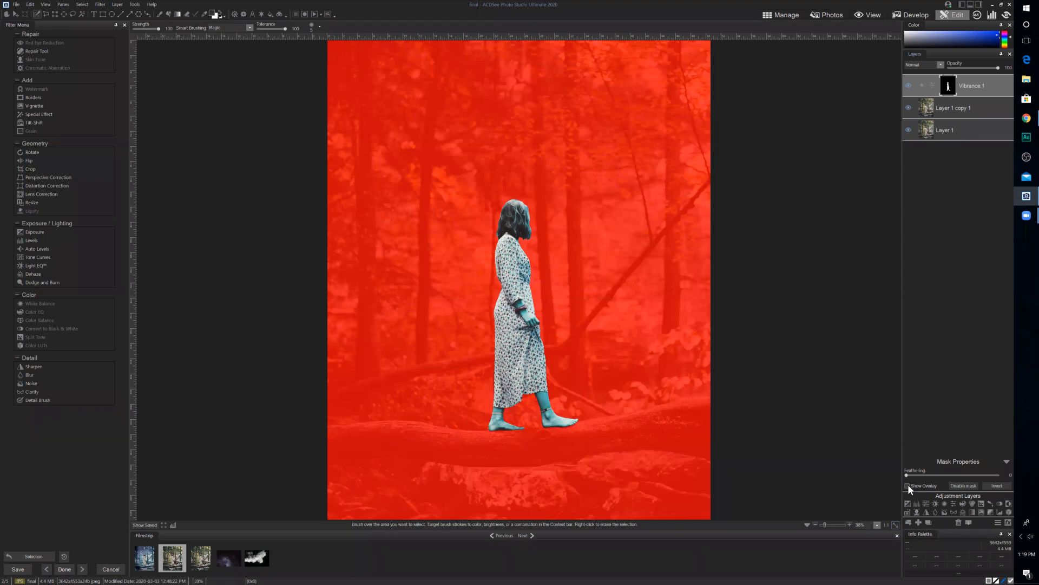
{"action": "left_click", "coordinate": [908, 486]}
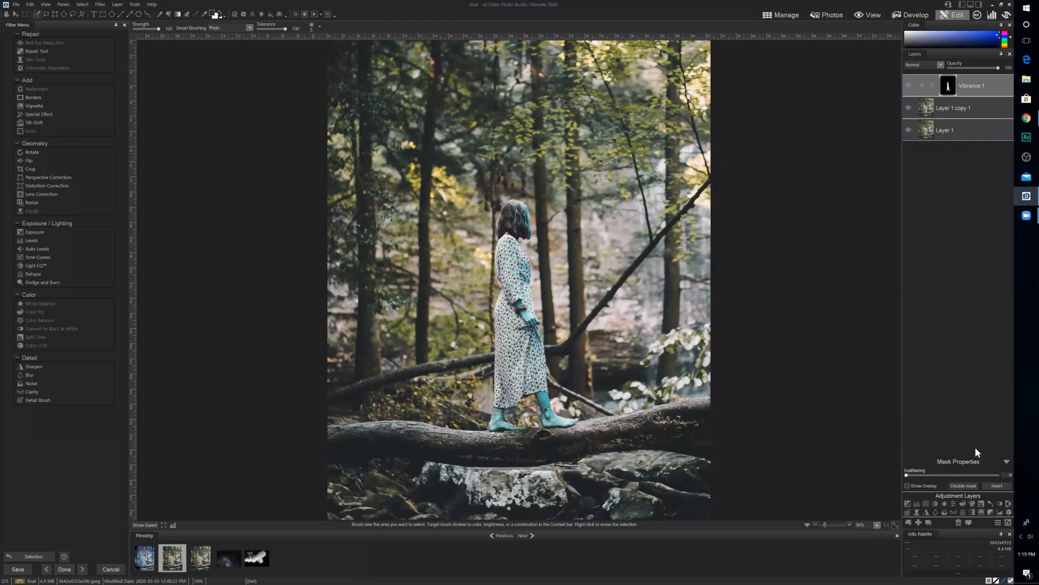
- Invert the Vibrance layer's mask so the adjustment affects the forest instead of the woman, checking it with the overlay
{"action": "left_click", "coordinate": [908, 486]}
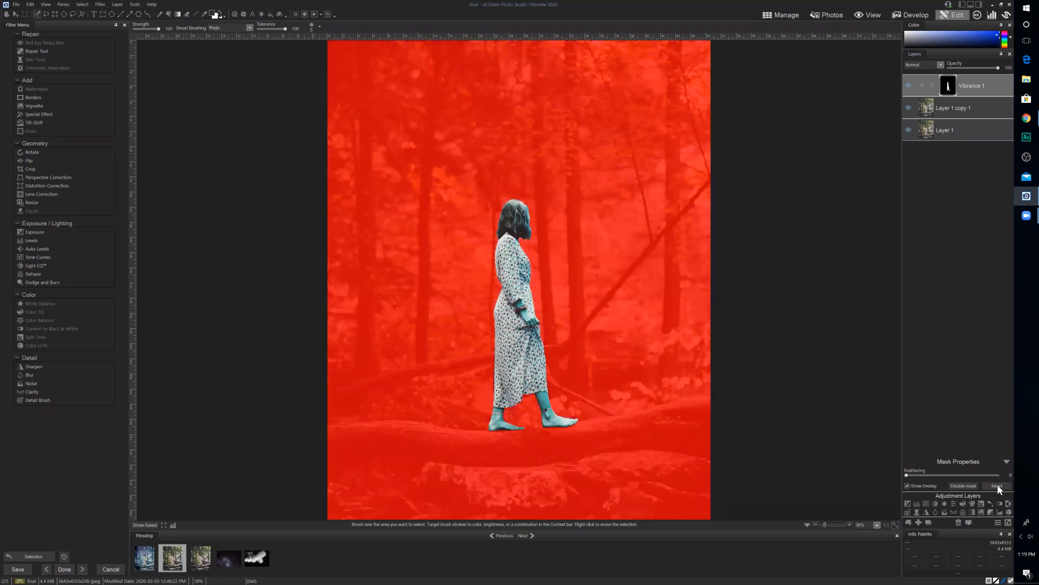
{"action": "left_click", "coordinate": [998, 485]}
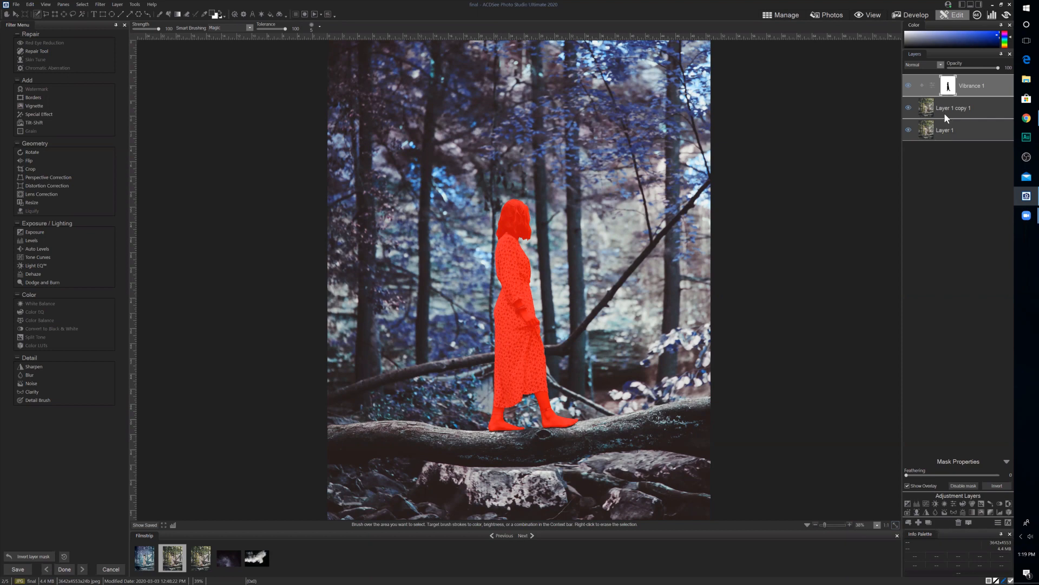
{"action": "left_click", "coordinate": [907, 486]}
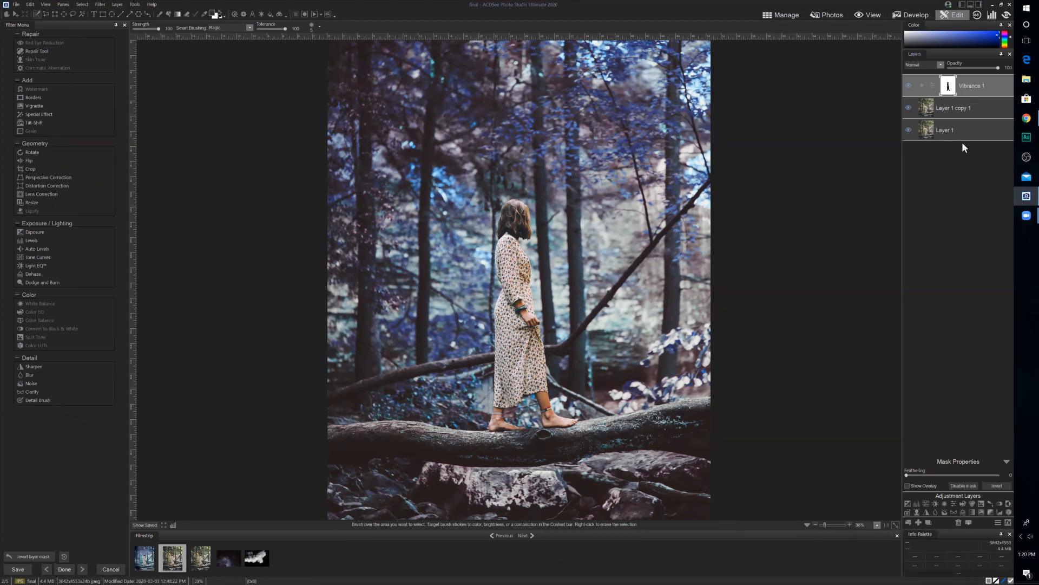
- Set the Vibrance adjustment's saturation to -32 and its hue to -70
{"action": "left_click", "coordinate": [934, 87]}
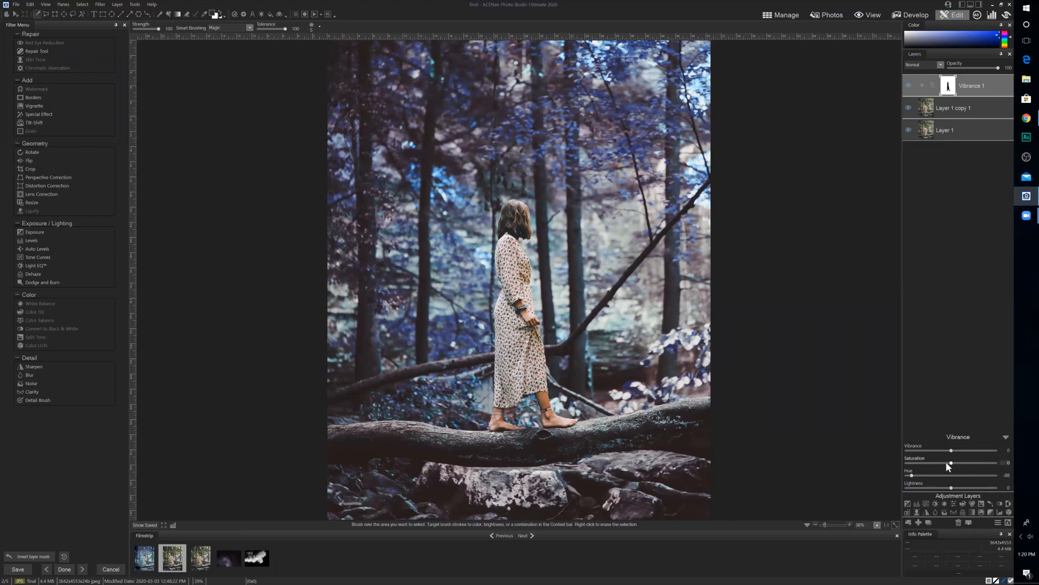
{"action": "left_click", "coordinate": [1002, 461]}
{"action": "type", "text": "-32"}
{"action": "left_click", "coordinate": [1004, 475]}
{"action": "key", "text": "BackSpace"}
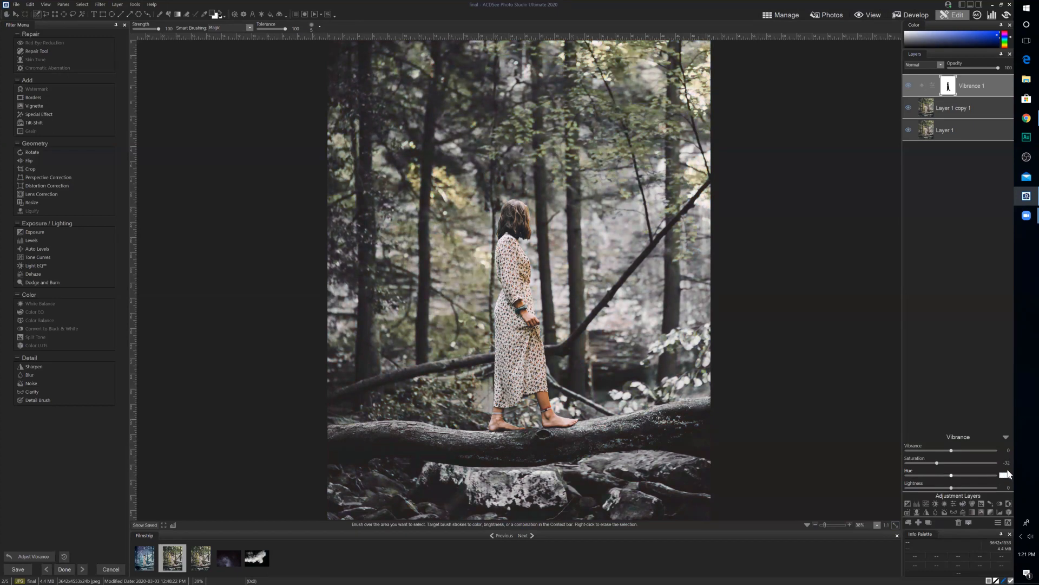
{"action": "type", "text": "-70"}
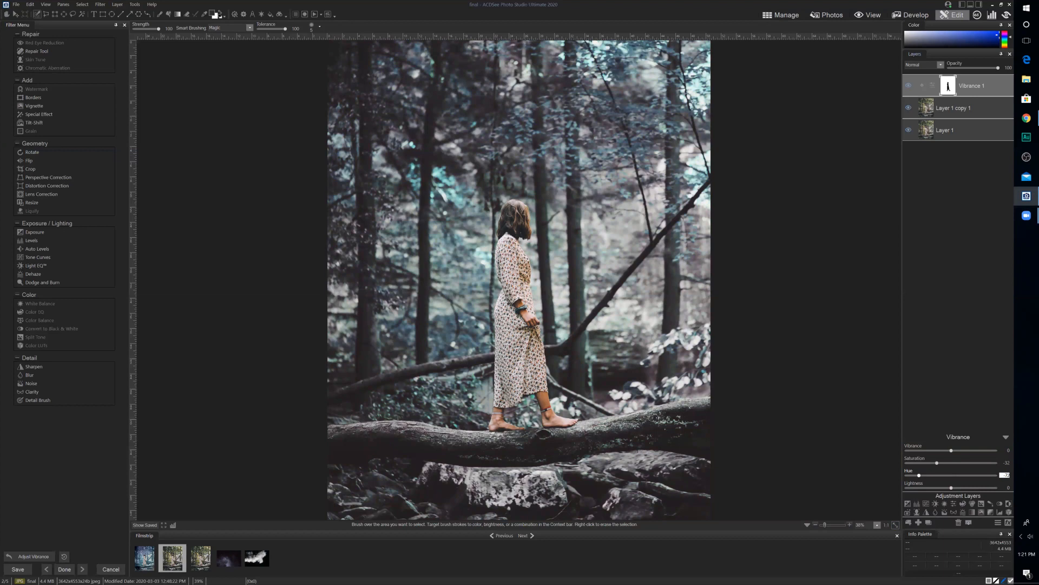
{"action": "left_click", "coordinate": [947, 377]}
- Add a Photo Effect adjustment layer with the Process effect and lower its opacity to about 32
{"action": "left_click", "coordinate": [908, 513]}
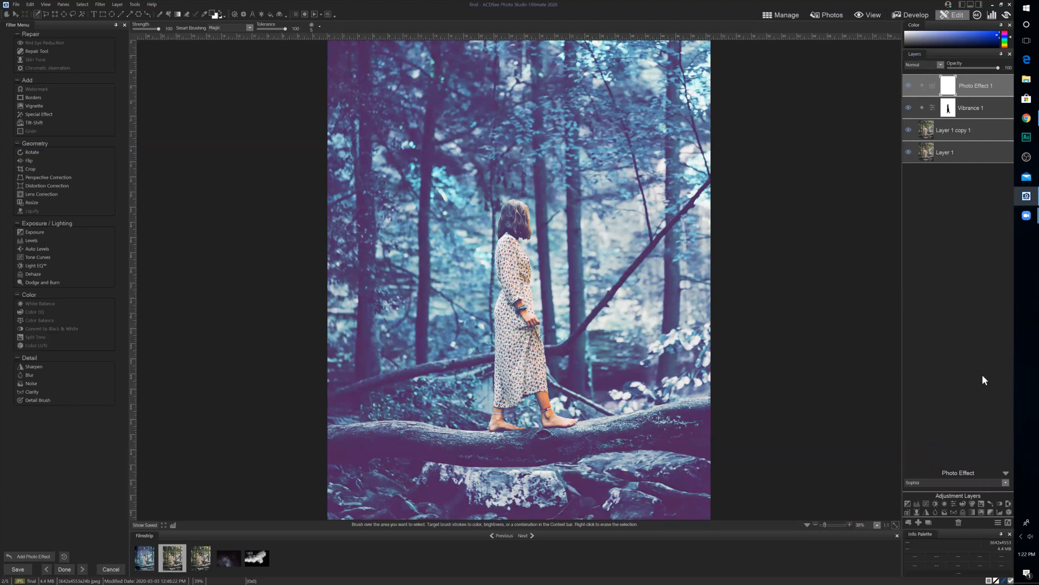
{"action": "left_click", "coordinate": [953, 479]}
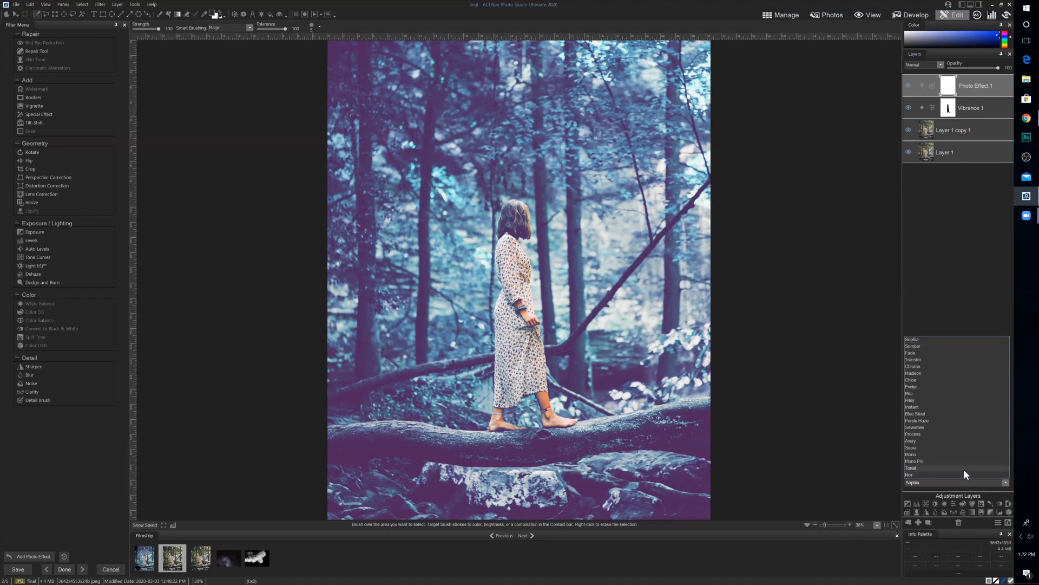
{"action": "left_click", "coordinate": [943, 434]}
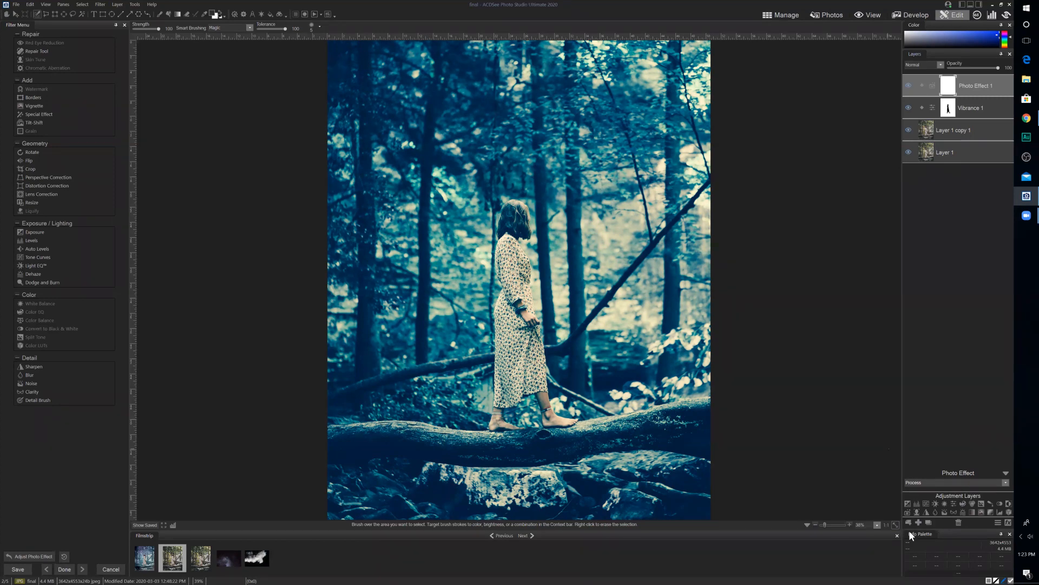
{"action": "left_click_drag", "start_coordinate": [998, 72], "coordinate": [997, 71]}
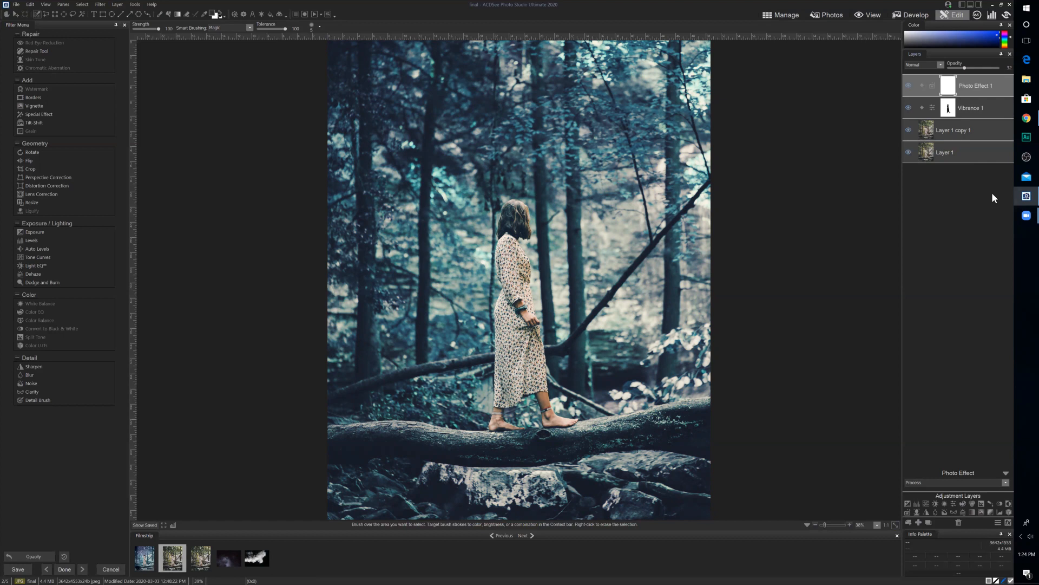
- Copy the Vibrance adjustment layer's mask to the clipboard
{"action": "left_click", "coordinate": [953, 115]}
{"action": "right_click", "coordinate": [952, 114]}
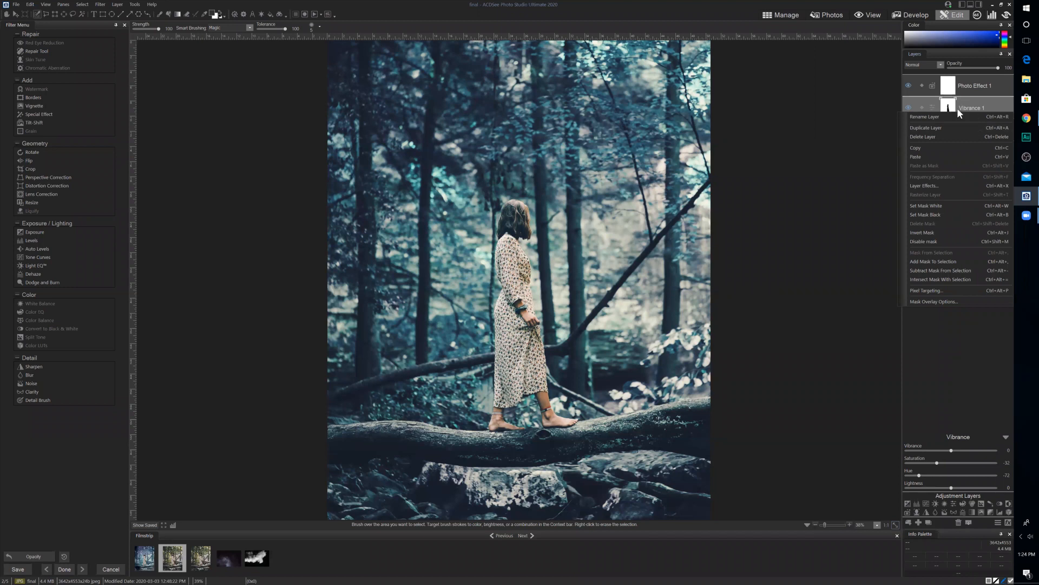
{"action": "left_click", "coordinate": [916, 147]}
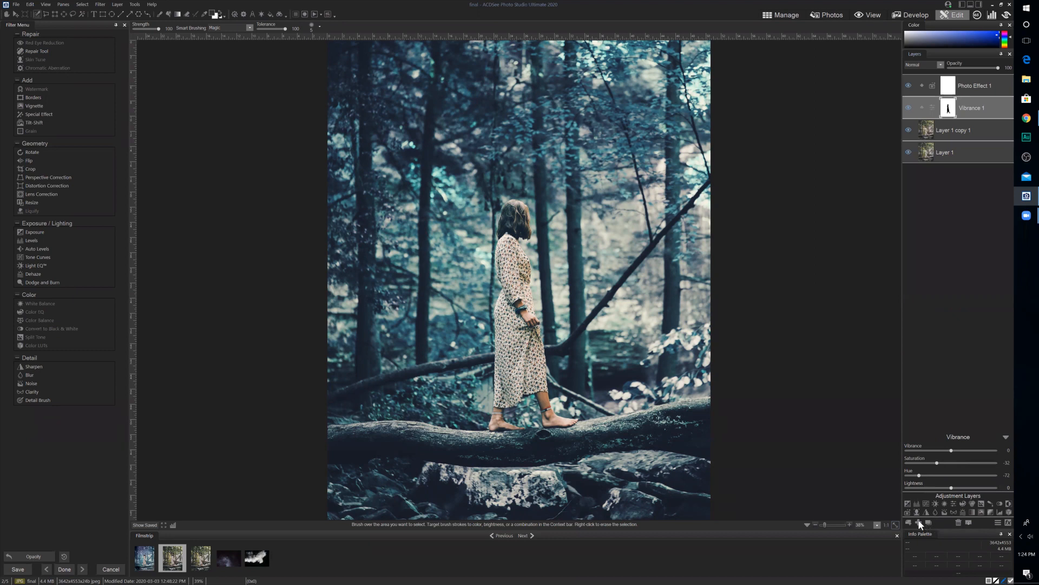
{"action": "left_click", "coordinate": [948, 81]}
{"action": "right_click", "coordinate": [948, 83]}
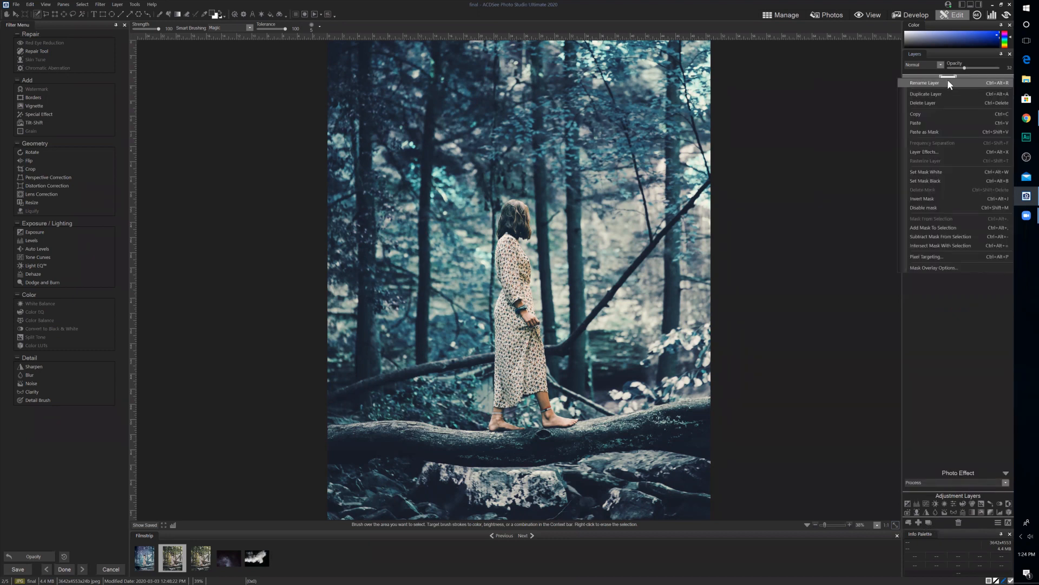
{"action": "left_click", "coordinate": [916, 124]}
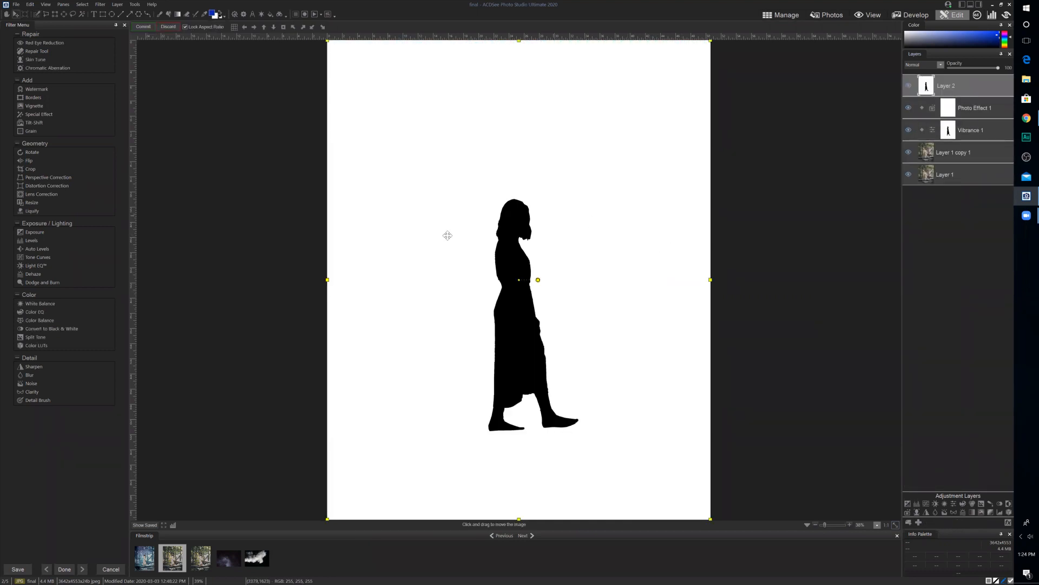
{"action": "left_click", "coordinate": [168, 26]}
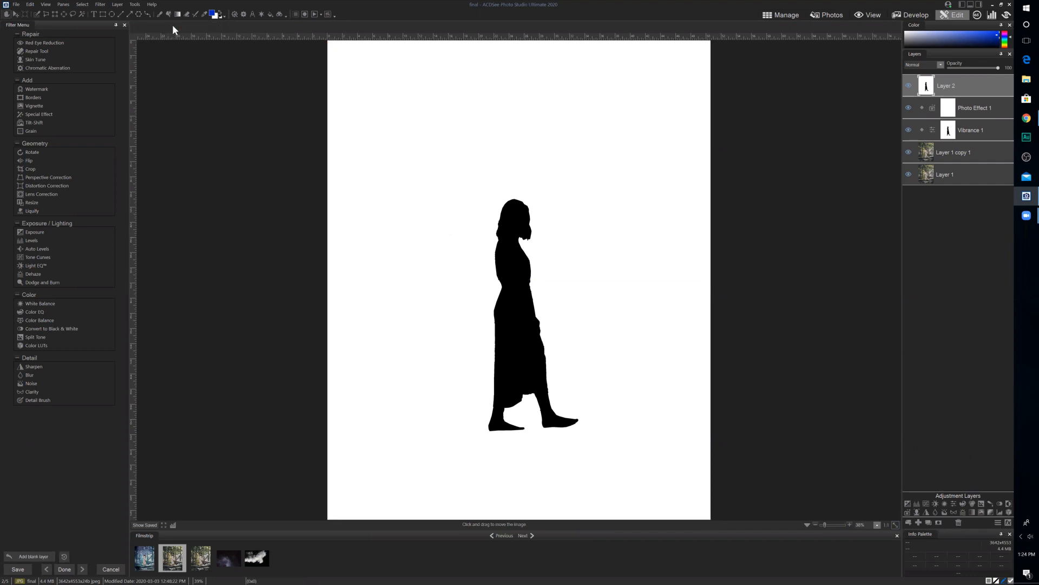
{"action": "left_click", "coordinate": [958, 521]}
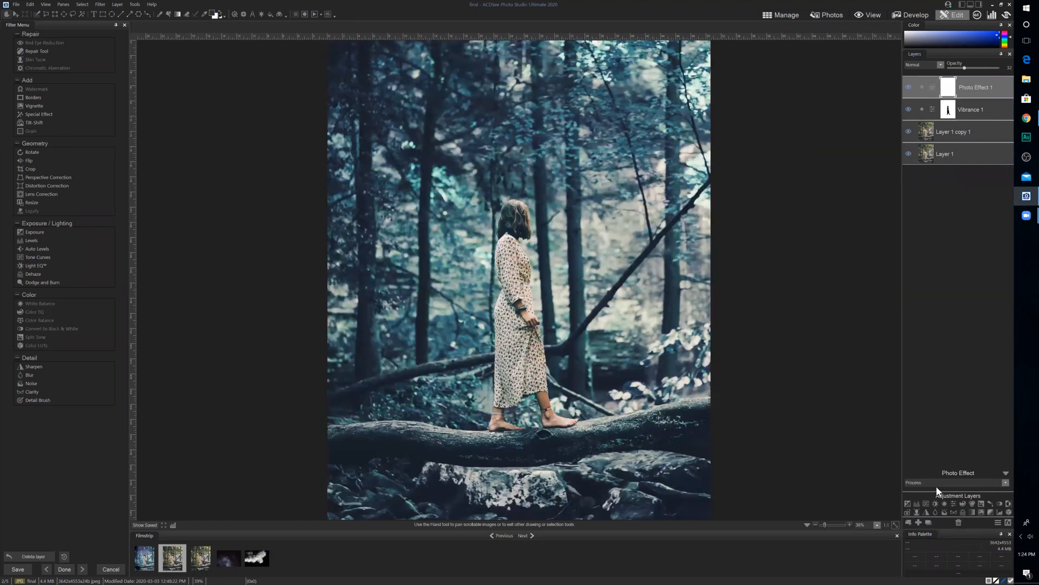
- Paste the copied silhouette as the mask of the Photo Effect adjustment layer
{"action": "right_click", "coordinate": [949, 86]}
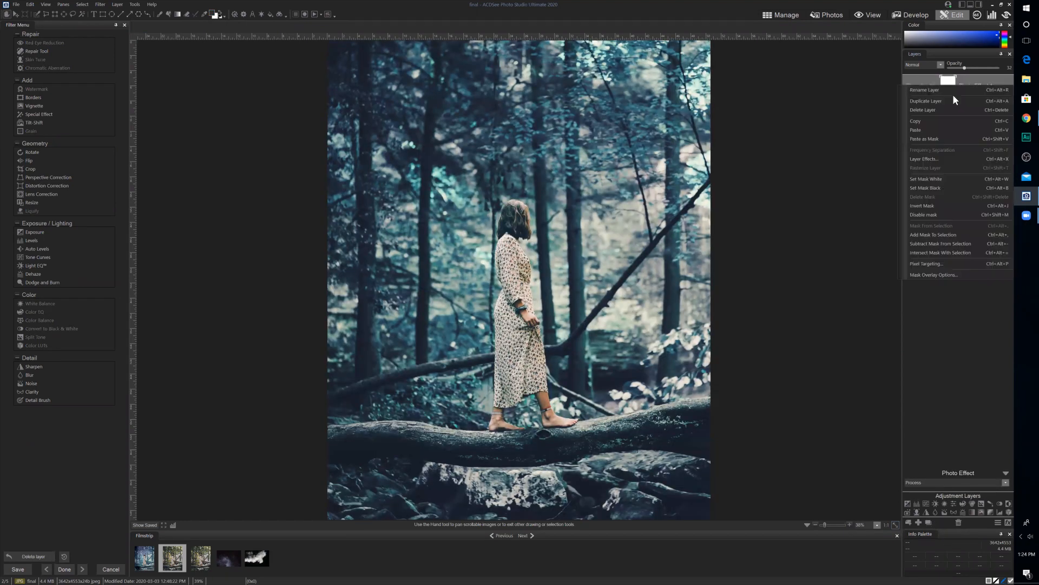
{"action": "left_click", "coordinate": [937, 139]}
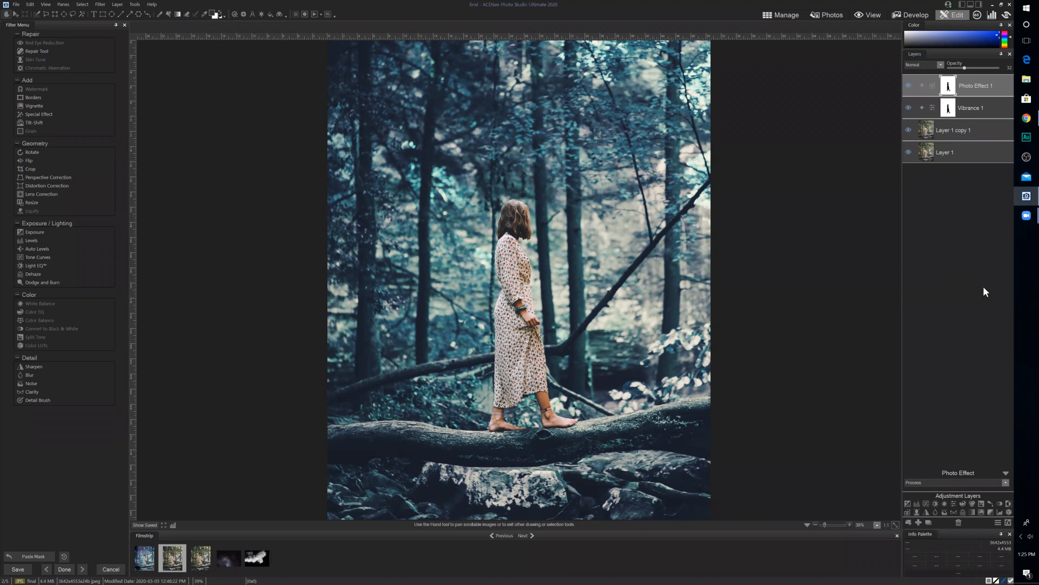
- Add a Split Tone adjustment layer with highlights saturation 14 and hue 180, and shadows saturation 56 and hue 190
{"action": "left_click", "coordinate": [984, 504]}
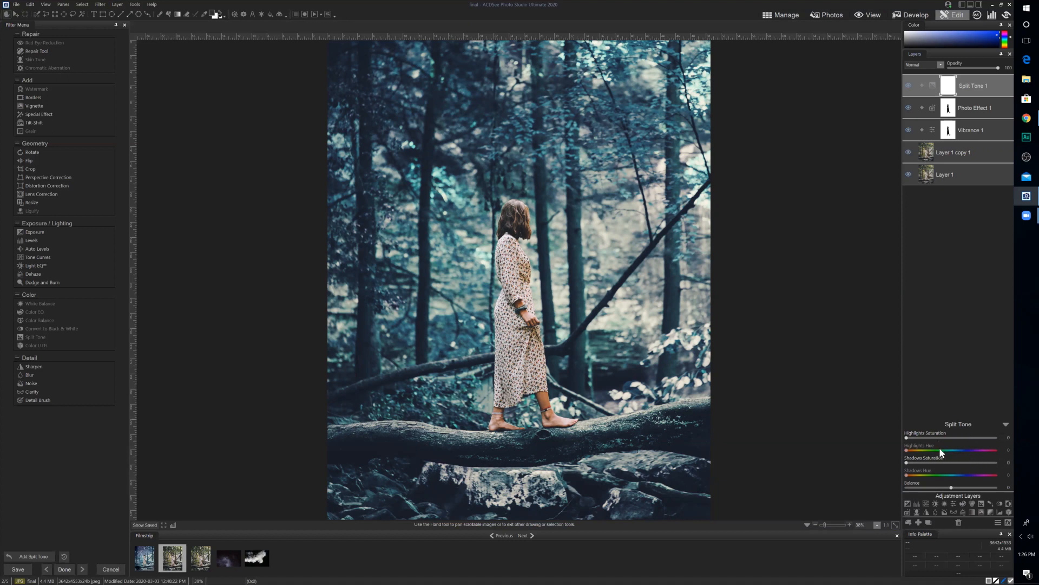
{"action": "left_click_drag", "start_coordinate": [911, 439], "coordinate": [920, 439]}
{"action": "left_click_drag", "start_coordinate": [906, 450], "coordinate": [952, 451]}
{"action": "left_click_drag", "start_coordinate": [906, 450], "coordinate": [961, 455]}
{"action": "left_click_drag", "start_coordinate": [951, 451], "coordinate": [951, 451]}
{"action": "left_click_drag", "start_coordinate": [917, 460], "coordinate": [937, 461]}
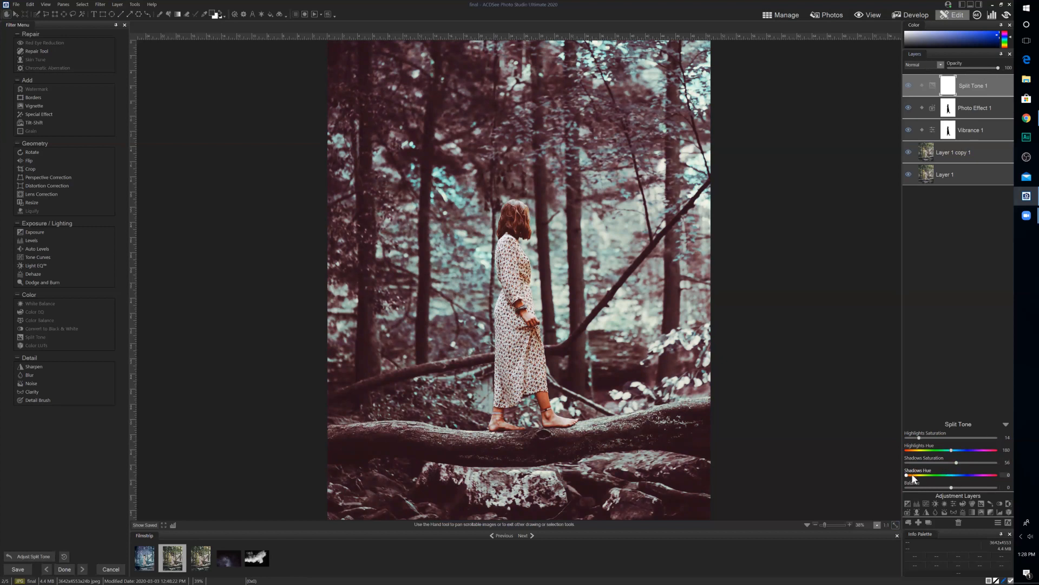
{"action": "left_click_drag", "start_coordinate": [912, 475], "coordinate": [962, 475]}
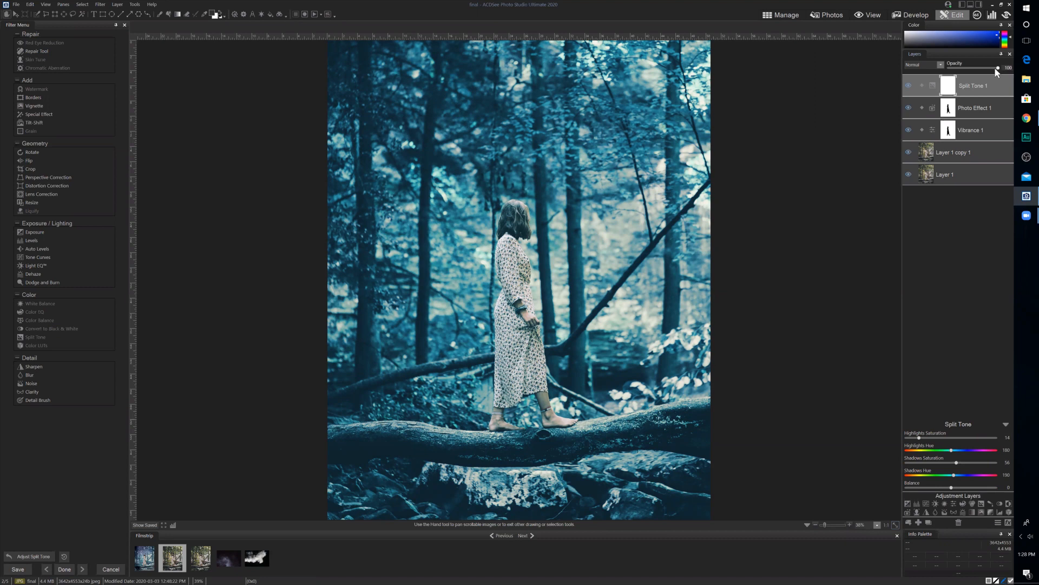
- Lower the Split Tone layer's opacity to about 46 and compare the image with its saved version
{"action": "left_click_drag", "start_coordinate": [999, 71], "coordinate": [986, 71]}
{"action": "left_click_drag", "start_coordinate": [963, 68], "coordinate": [972, 69]}
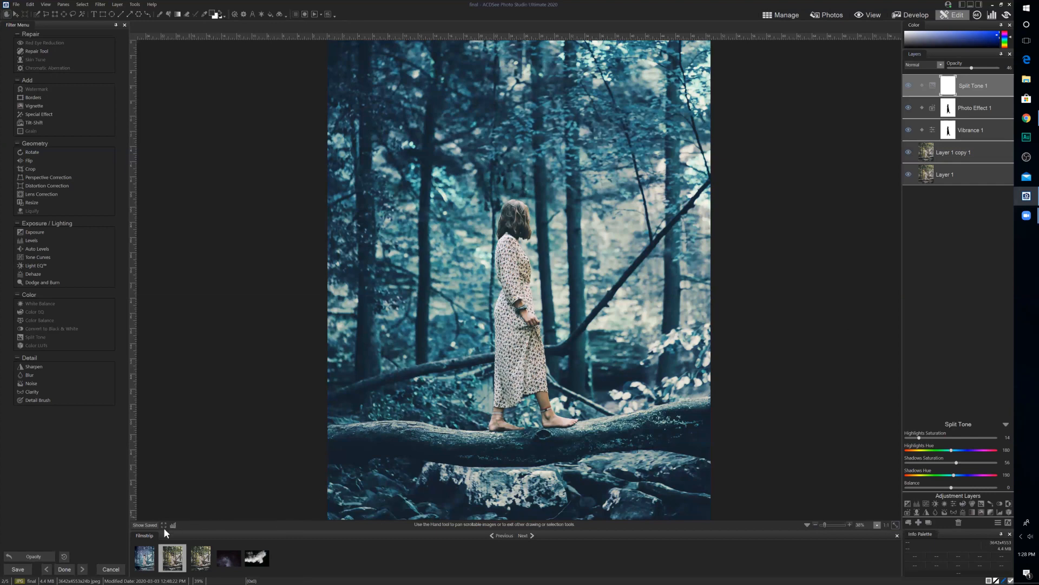
{"action": "left_click", "coordinate": [148, 525]}
{"action": "left_click", "coordinate": [144, 524]}
- Copy the Photo Effect layer's mask and paste it as the mask of the Split Tone layer
{"action": "left_click", "coordinate": [951, 109]}
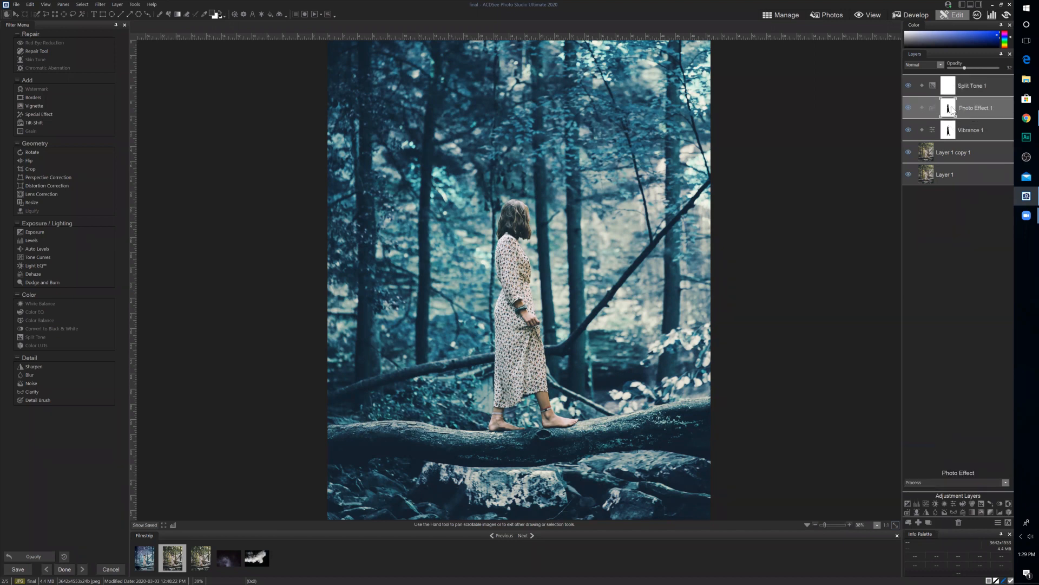
{"action": "right_click", "coordinate": [952, 108]}
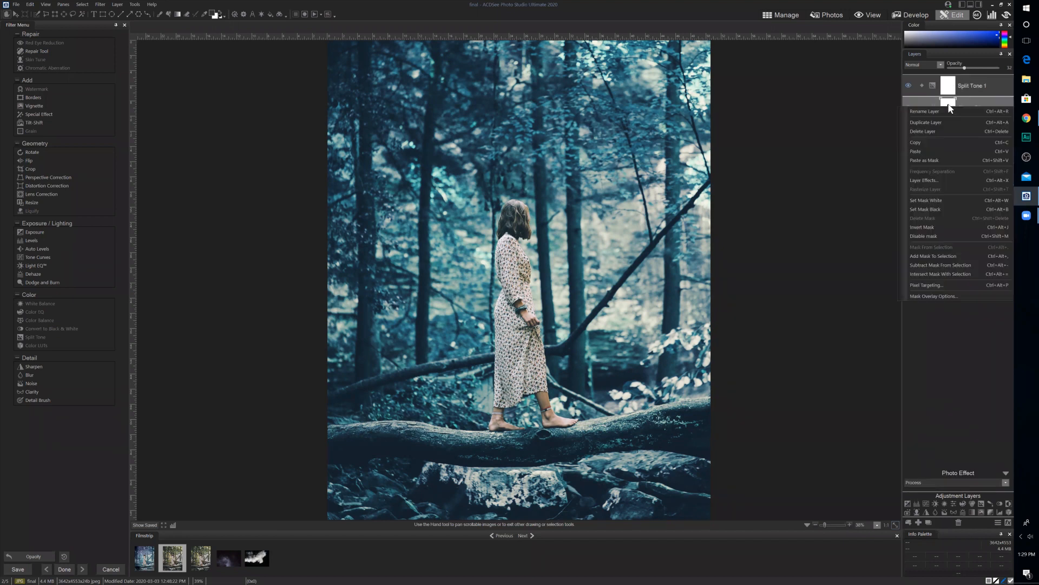
{"action": "left_click", "coordinate": [924, 141]}
{"action": "left_click", "coordinate": [948, 85]}
{"action": "right_click", "coordinate": [947, 90]}
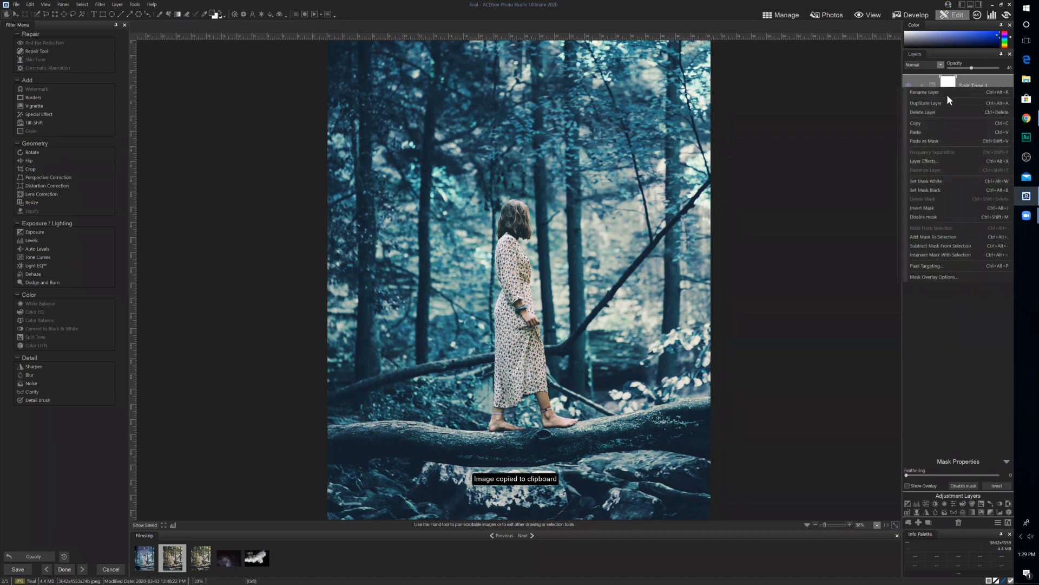
{"action": "left_click", "coordinate": [927, 139]}
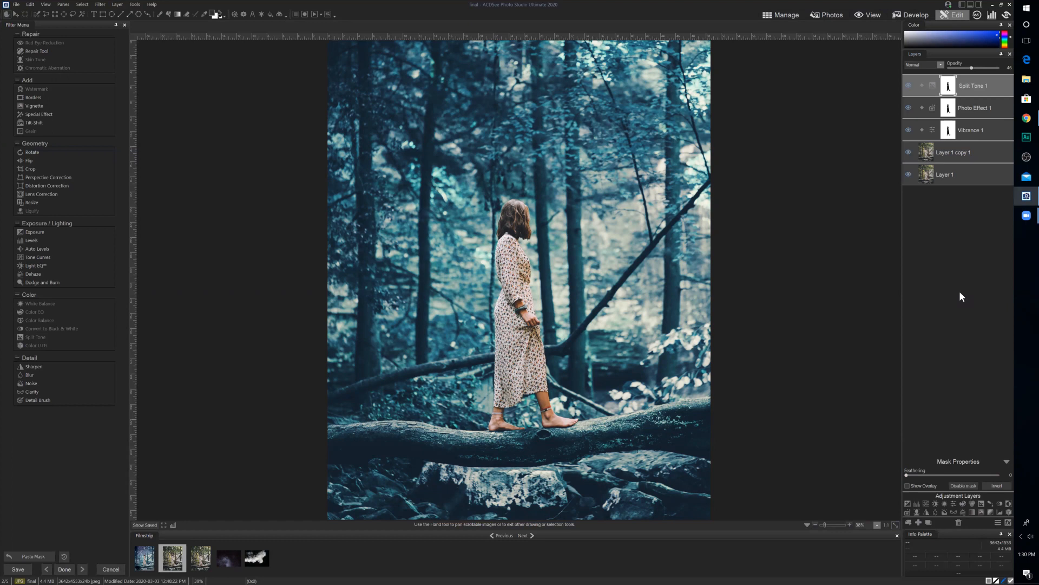
- Add a Blur adjustment layer with strength 20 and lower its opacity to about 40
{"action": "left_click", "coordinate": [935, 512]}
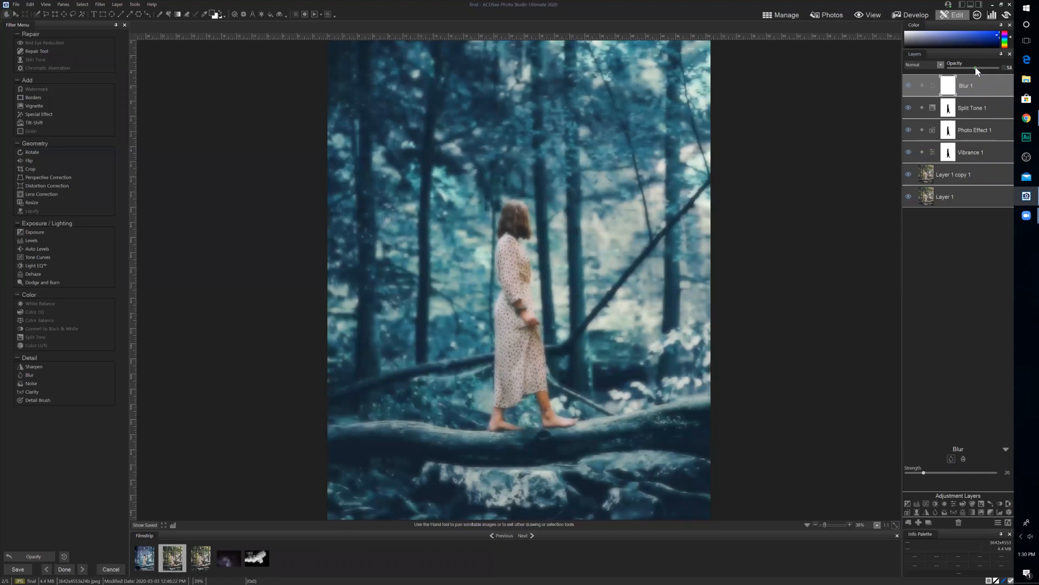
{"action": "left_click_drag", "start_coordinate": [981, 72], "coordinate": [968, 69]}
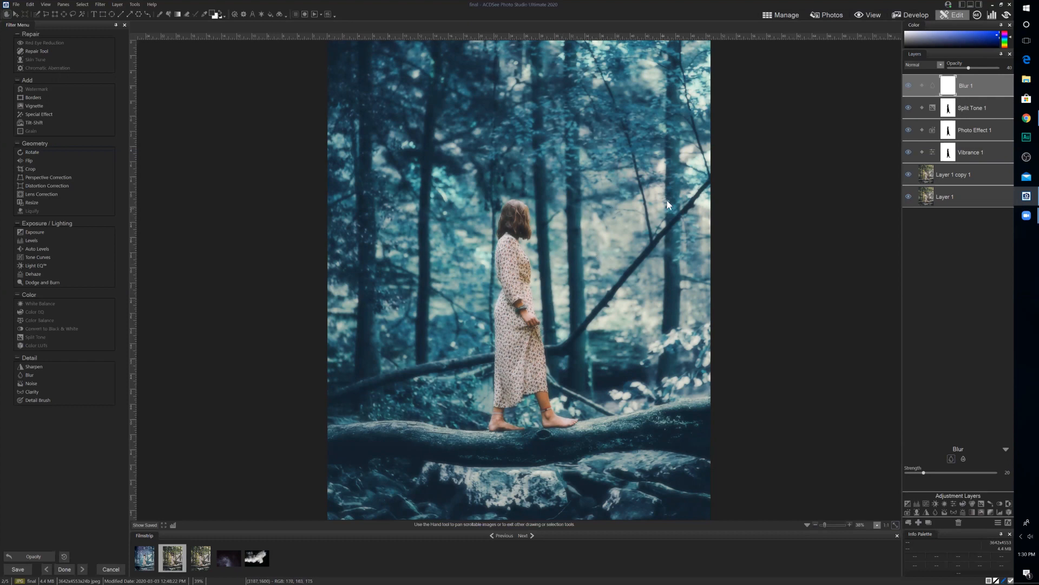
- Paste the copied silhouette as the Blur layer's mask and compare the image with the layer hidden and shown
{"action": "right_click", "coordinate": [949, 88]}
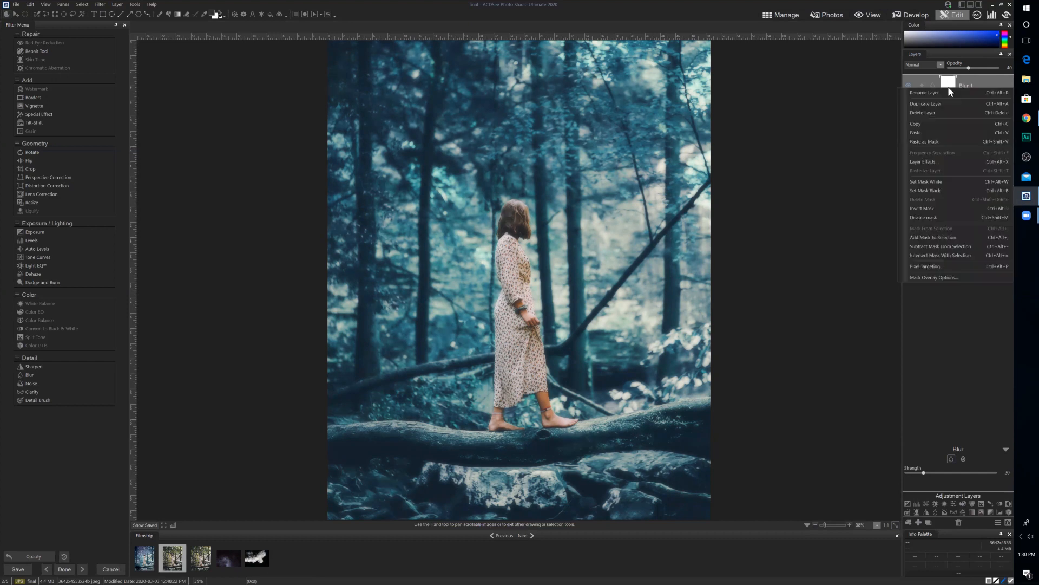
{"action": "left_click", "coordinate": [931, 141]}
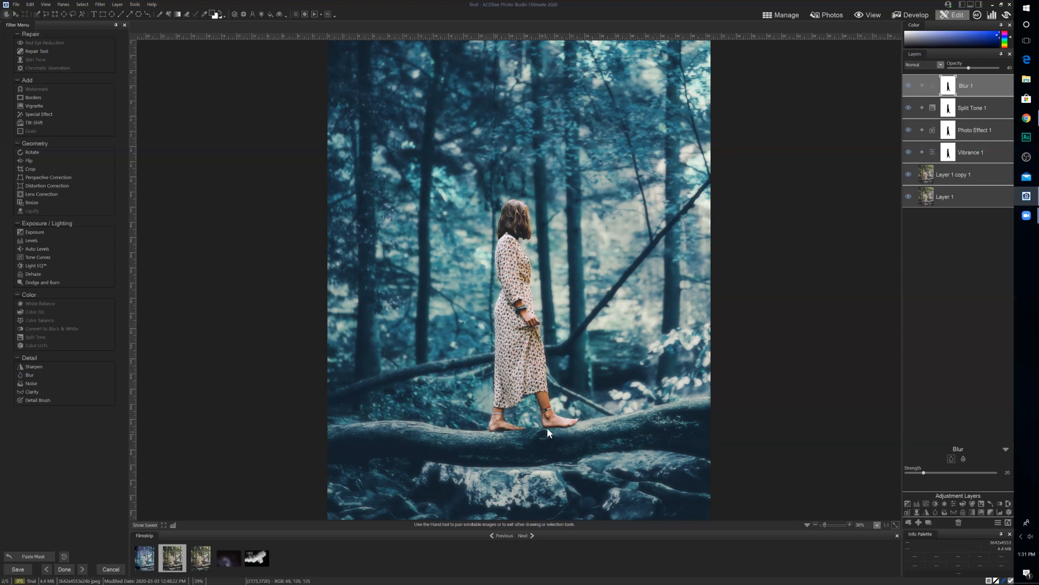
{"action": "left_click", "coordinate": [911, 84]}
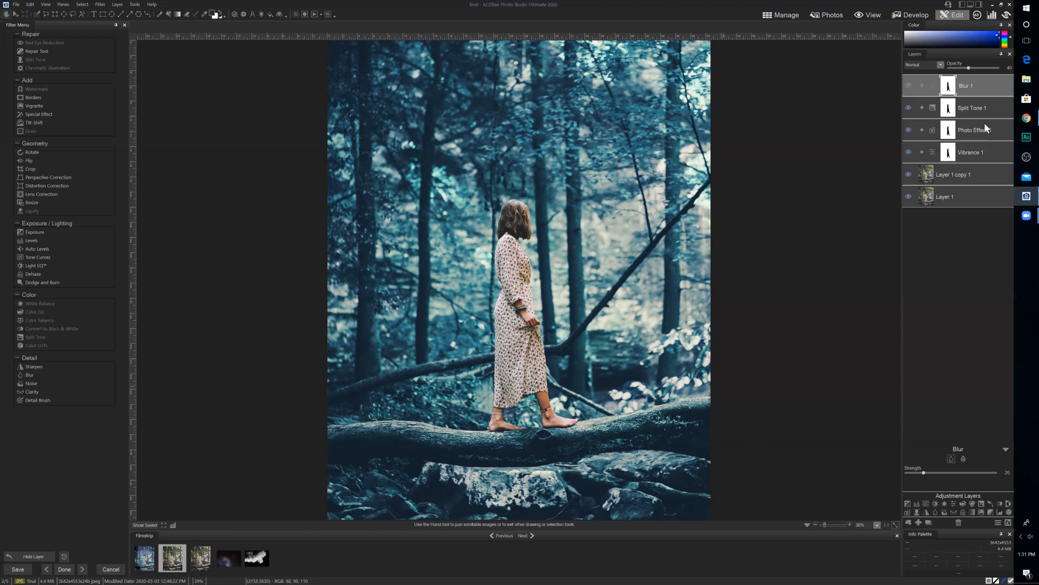
{"action": "left_click", "coordinate": [909, 86]}
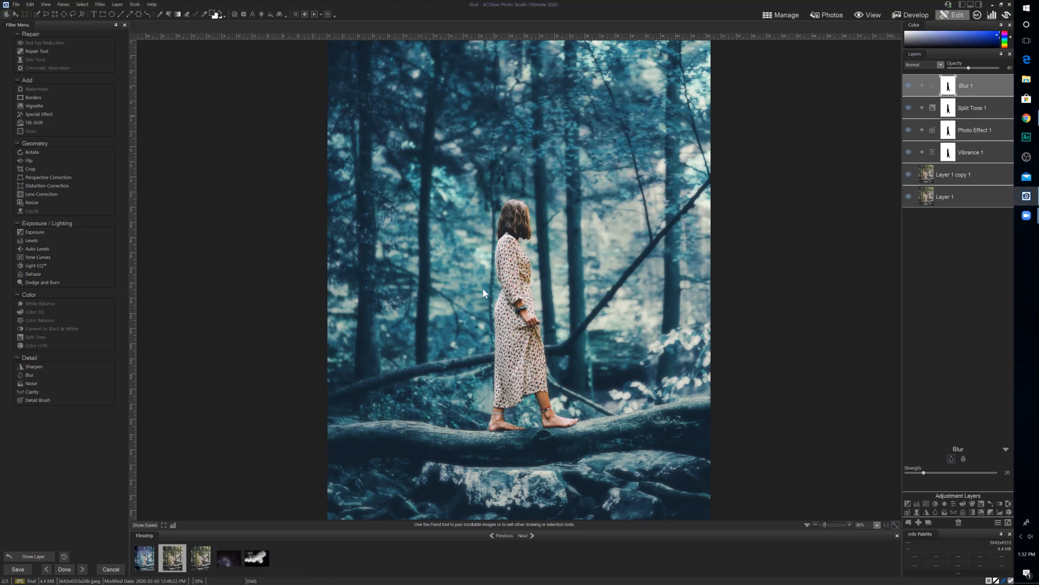
- Paint black on the Blur layer's mask along the log with a smaller brush to remove the blur there
{"action": "left_click", "coordinate": [159, 14]}
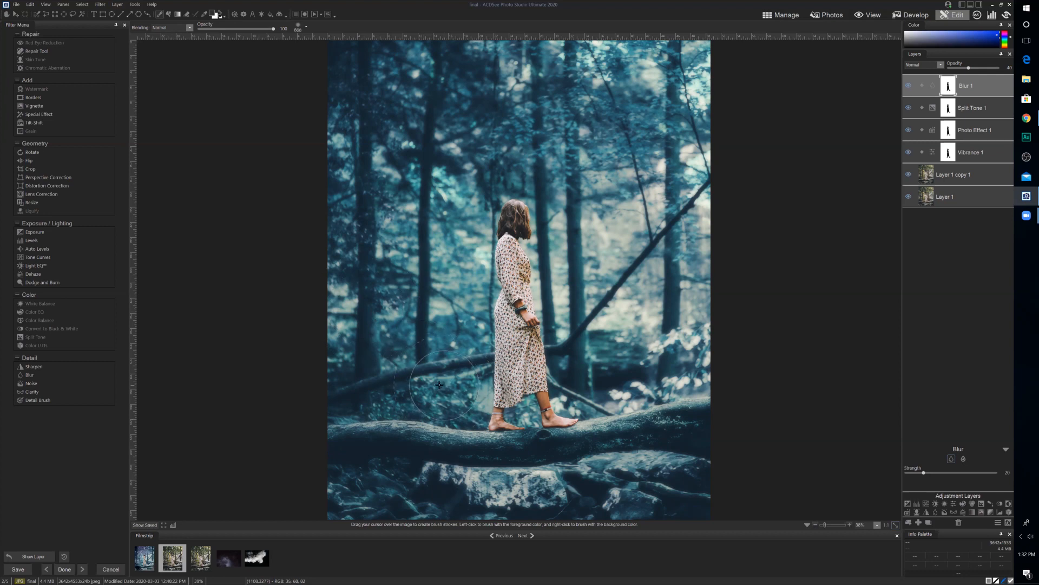
{"action": "scroll", "coordinate": [439, 385], "scroll_direction": "down", "scroll_amount": 15}
{"action": "scroll", "coordinate": [438, 383], "scroll_direction": "down", "scroll_amount": 7}
{"action": "scroll", "coordinate": [435, 384], "scroll_direction": "up", "scroll_amount": 1}
{"action": "left_click", "coordinate": [214, 15]}
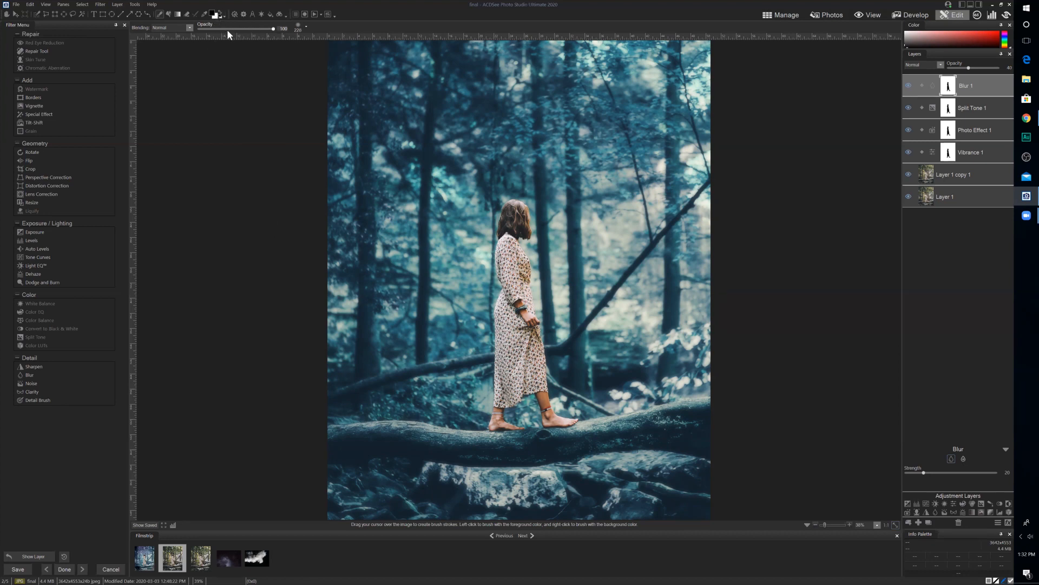
{"action": "scroll", "coordinate": [404, 406], "scroll_direction": "down", "scroll_amount": 3}
{"action": "mouse_move", "coordinate": [320, 431]}
{"action": "left_mouse_down"}
{"action": "mouse_move", "coordinate": [536, 439]}
{"action": "mouse_move", "coordinate": [713, 409]}
{"action": "mouse_move", "coordinate": [652, 433]}
{"action": "mouse_move", "coordinate": [723, 444]}
{"action": "mouse_move", "coordinate": [563, 445]}
{"action": "mouse_move", "coordinate": [620, 439]}
{"action": "mouse_move", "coordinate": [601, 434]}
{"action": "mouse_move", "coordinate": [509, 457]}
{"action": "mouse_move", "coordinate": [327, 450]}
{"action": "mouse_move", "coordinate": [671, 433]}
{"action": "mouse_move", "coordinate": [715, 404]}
{"action": "mouse_move", "coordinate": [667, 429]}
{"action": "left_mouse_up"}
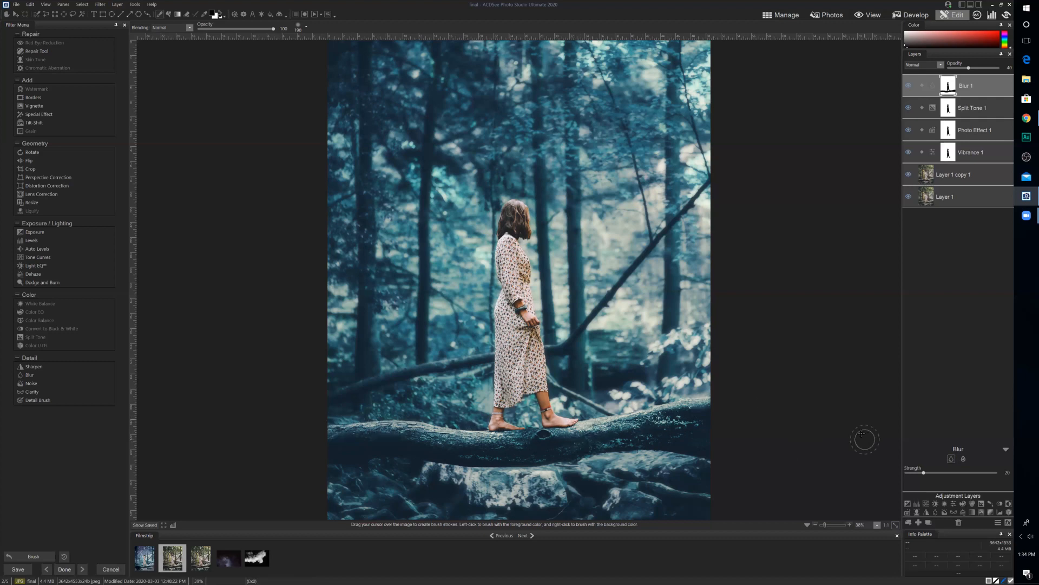
- Add a Sharpen adjustment layer and set its mask to black
{"action": "left_click", "coordinate": [927, 512]}
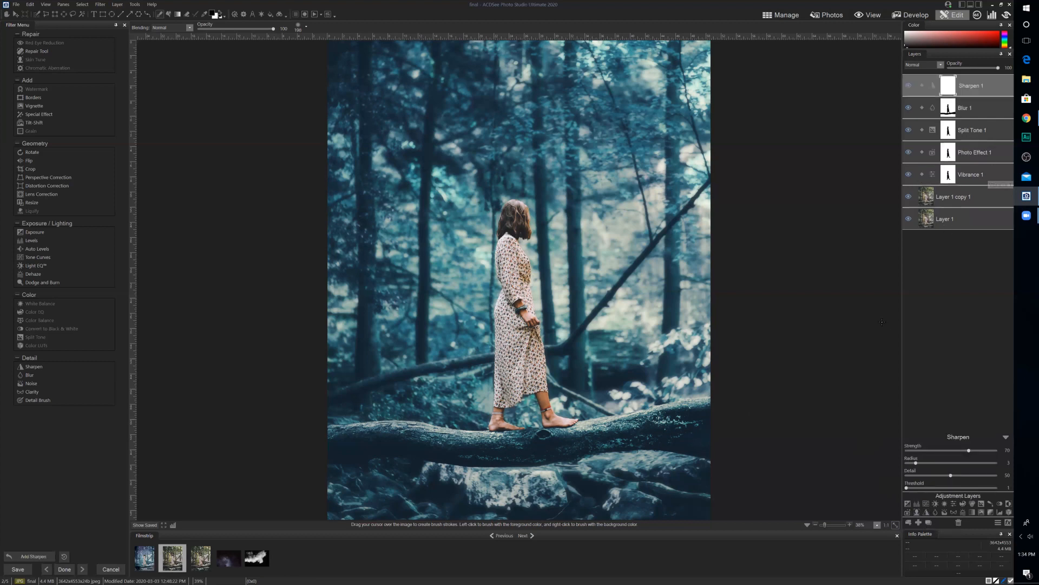
{"action": "right_click", "coordinate": [948, 85]}
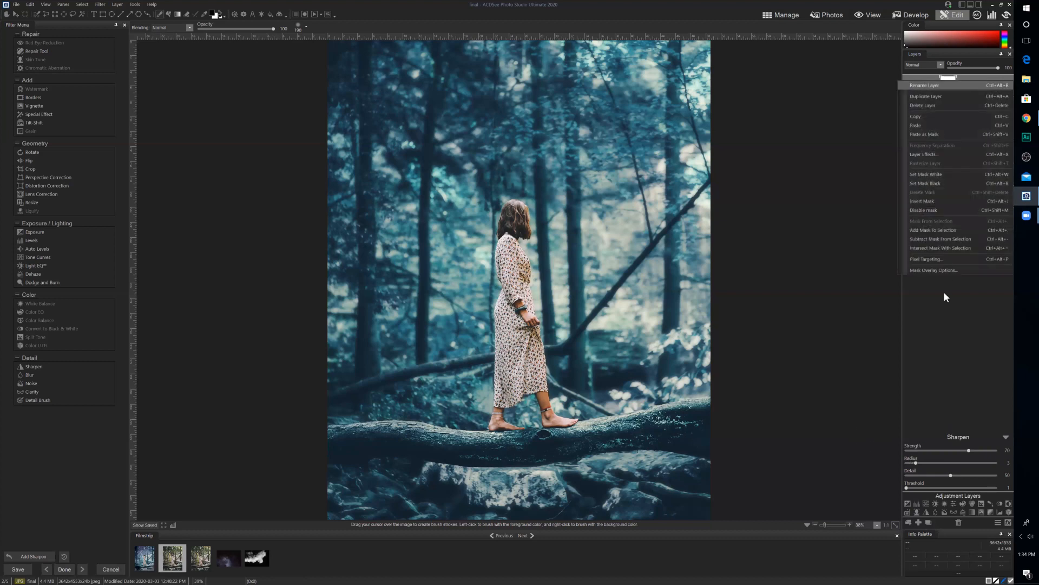
{"action": "left_click", "coordinate": [992, 170]}
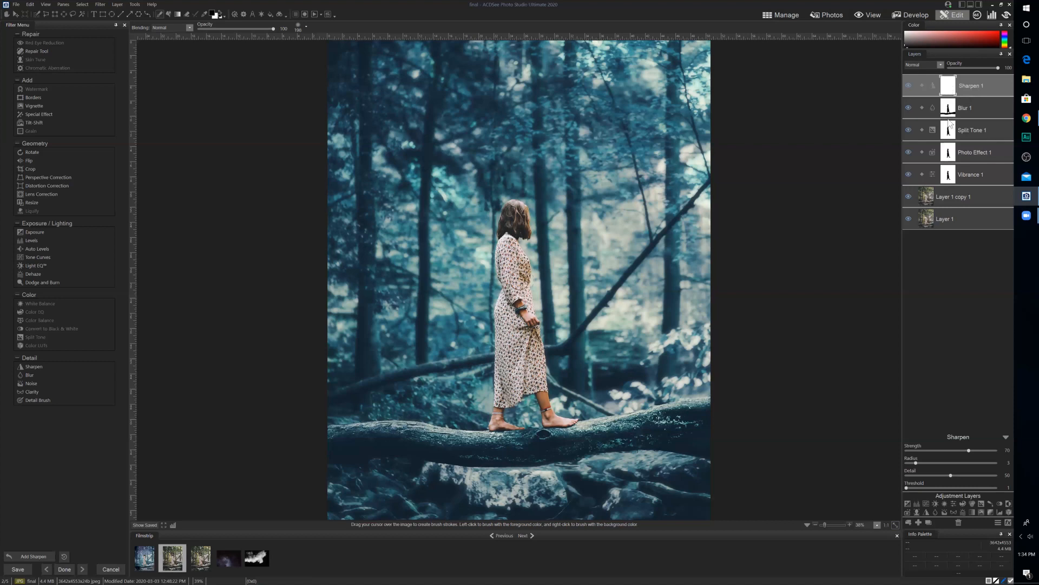
{"action": "right_click", "coordinate": [950, 85]}
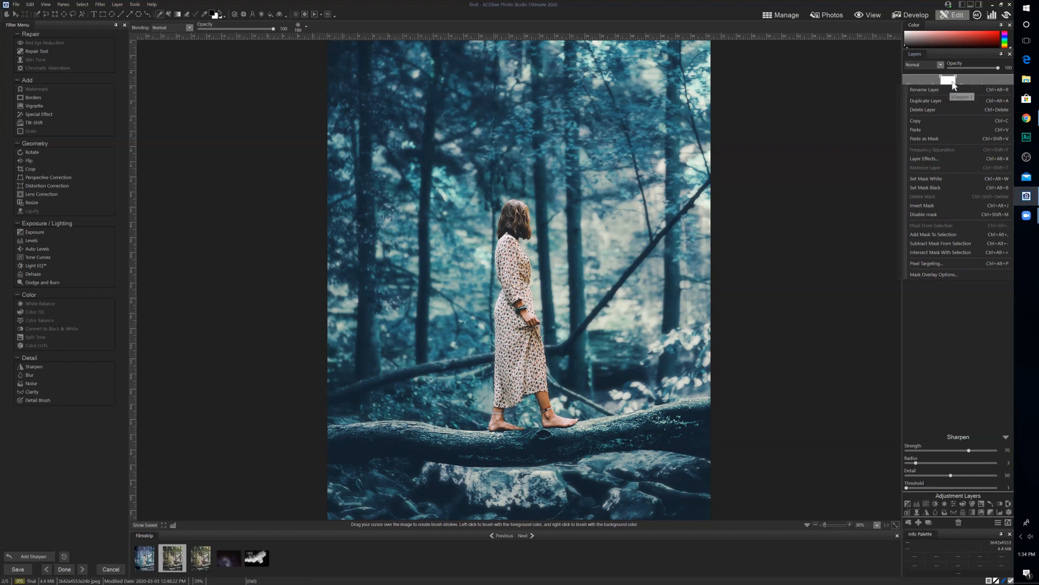
{"action": "left_click", "coordinate": [931, 188]}
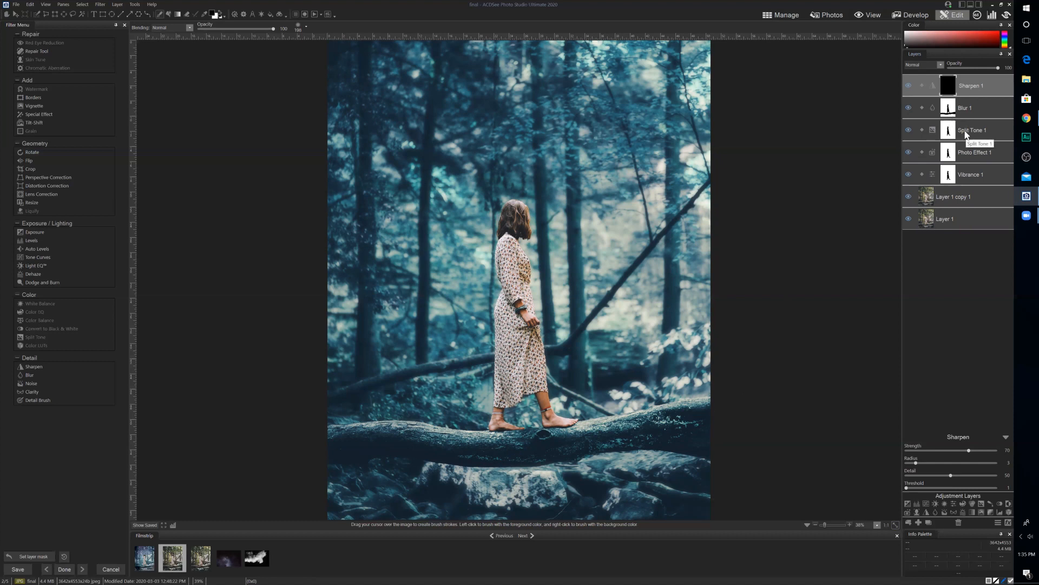
- Copy the Blur layer's mask and paste it as the mask of the Sharpen layer
{"action": "right_click", "coordinate": [948, 109]}
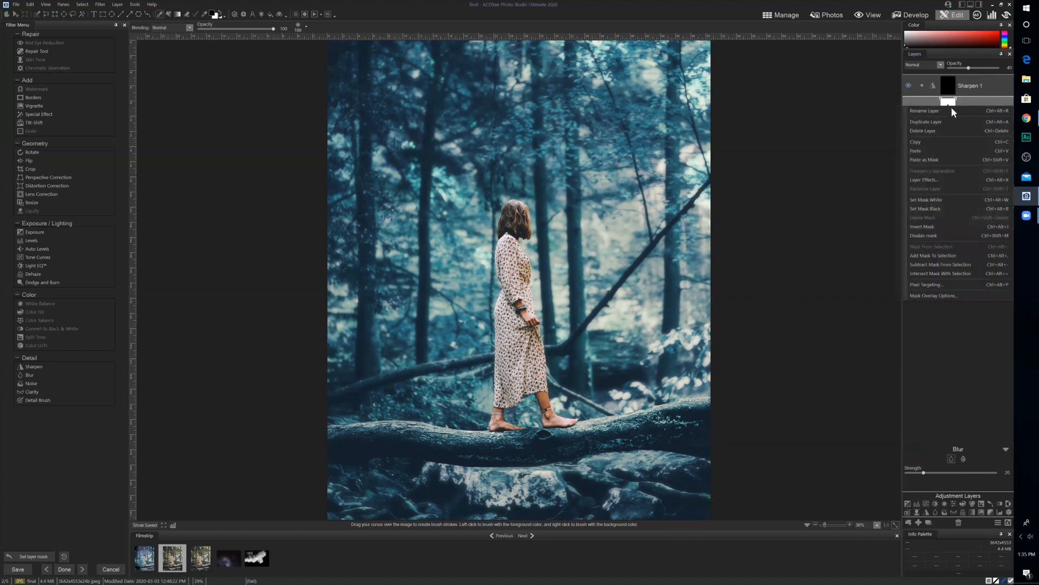
{"action": "left_click", "coordinate": [952, 107]}
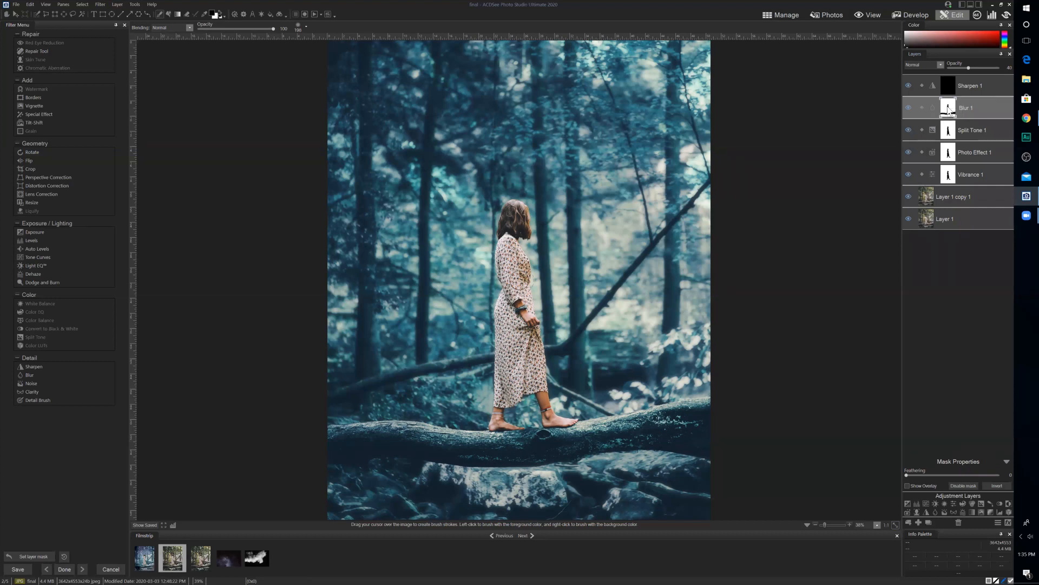
{"action": "right_click", "coordinate": [948, 107]}
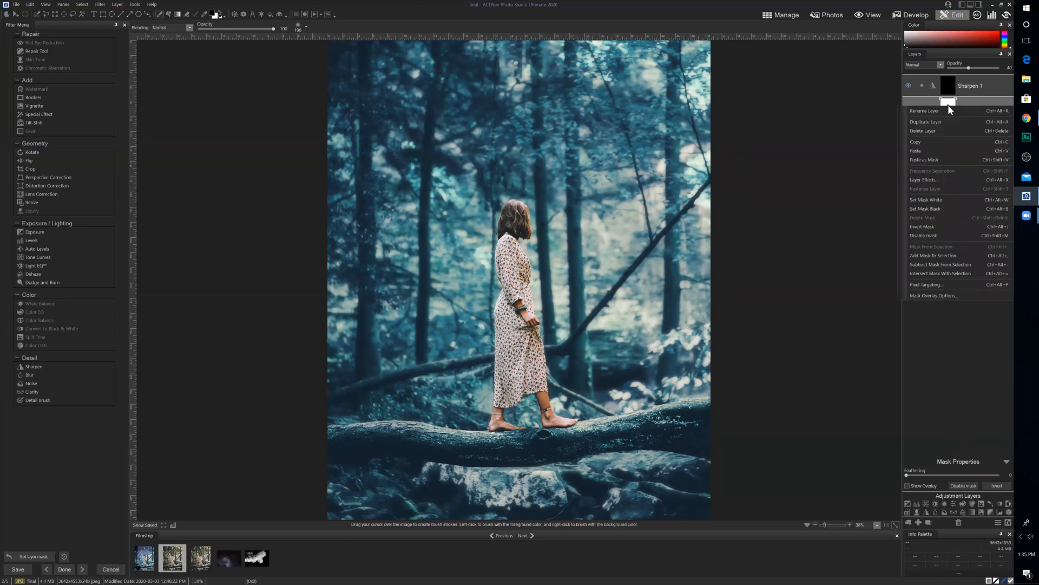
{"action": "left_click", "coordinate": [934, 142]}
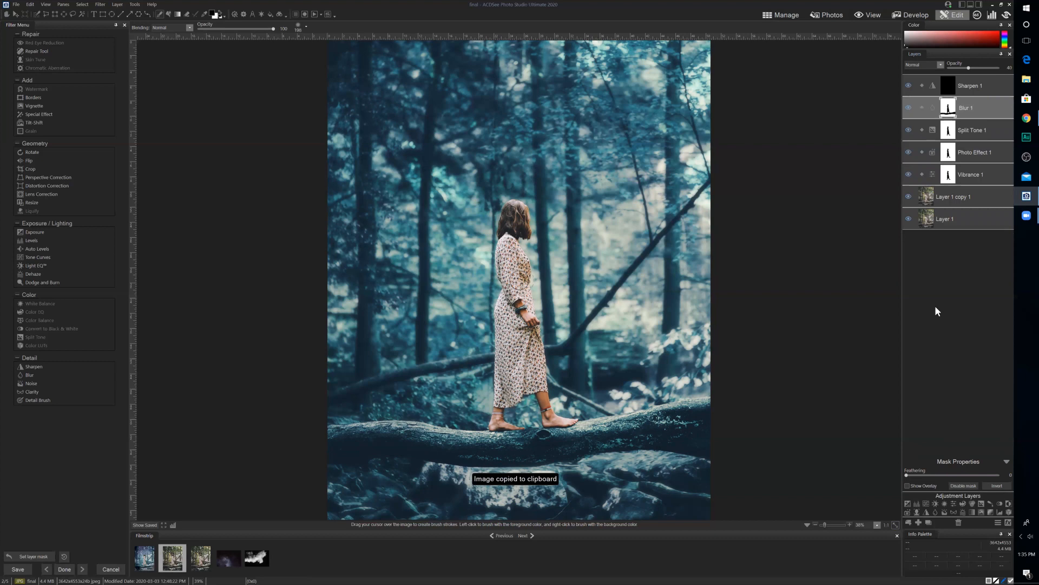
{"action": "left_click", "coordinate": [947, 87]}
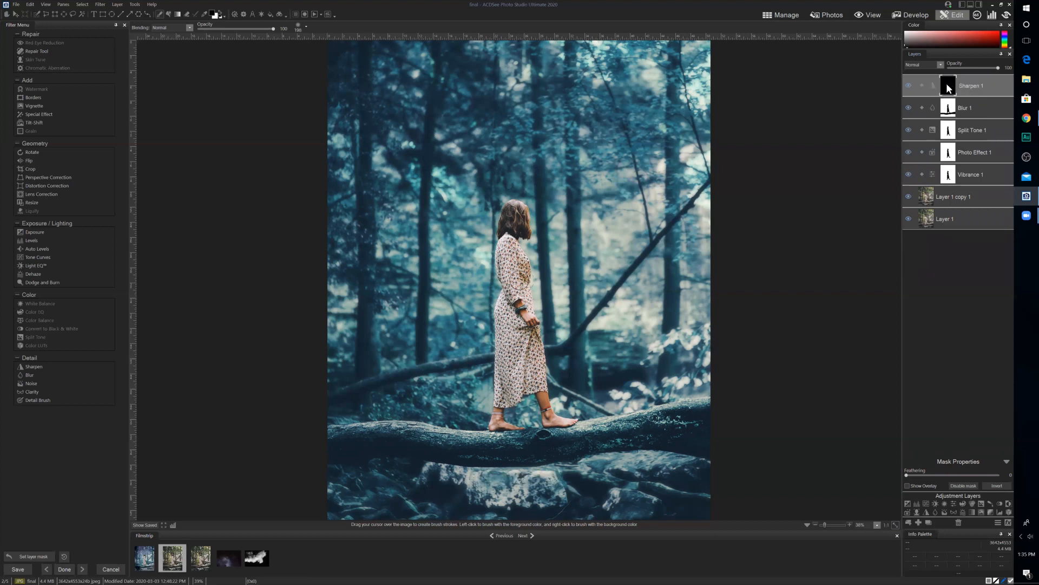
{"action": "right_click", "coordinate": [947, 85]}
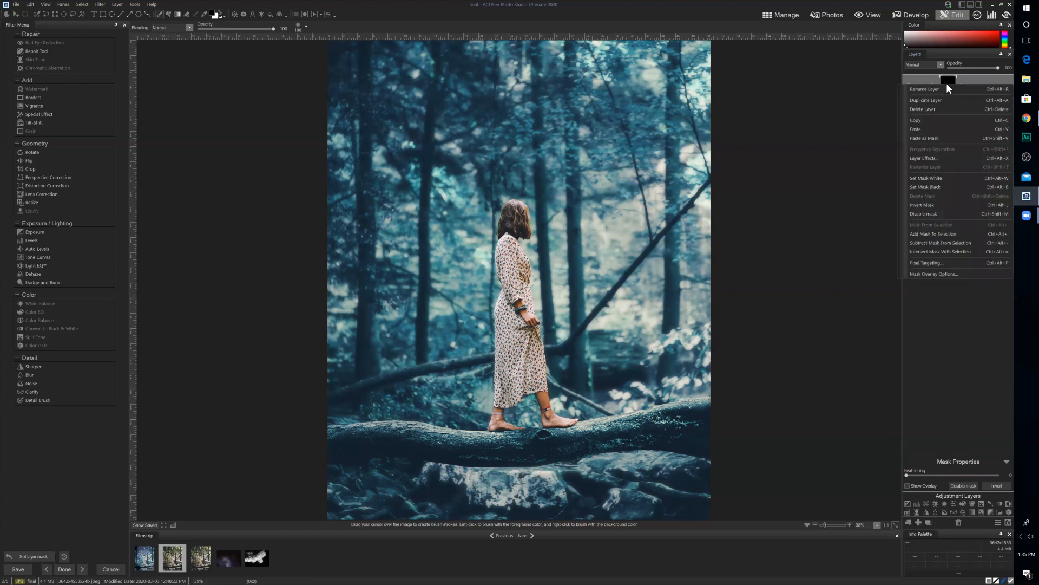
{"action": "left_click", "coordinate": [934, 135]}
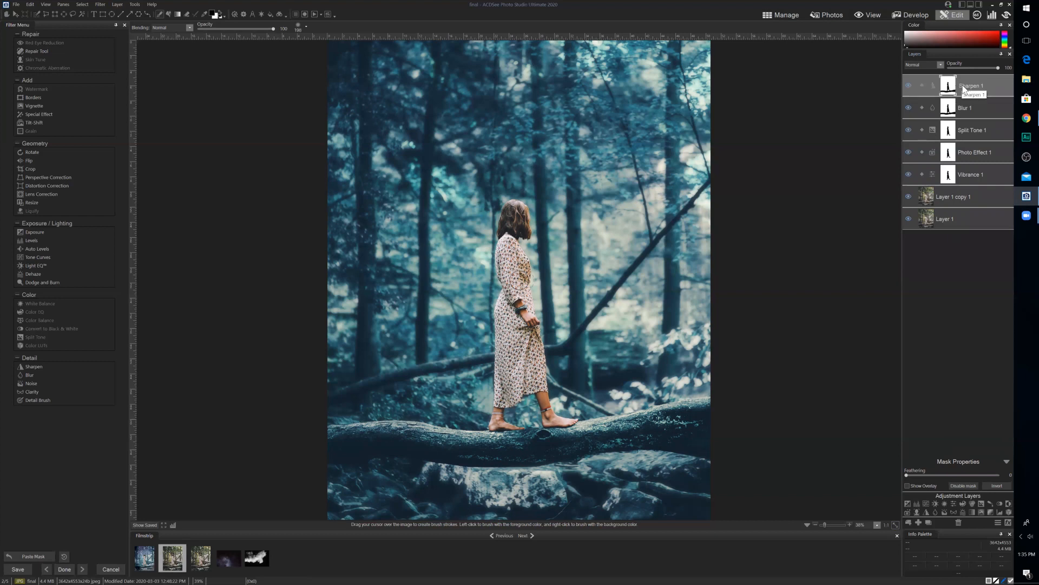
- Invert the Sharpen layer's mask and compare the woman's dress, feet and the log with the layer hidden and shown
{"action": "left_click", "coordinate": [990, 486]}
{"action": "scroll", "coordinate": [507, 378], "scroll_direction": "up", "scroll_amount": 4}
{"action": "left_click", "coordinate": [909, 87]}
{"action": "left_click", "coordinate": [908, 86]}
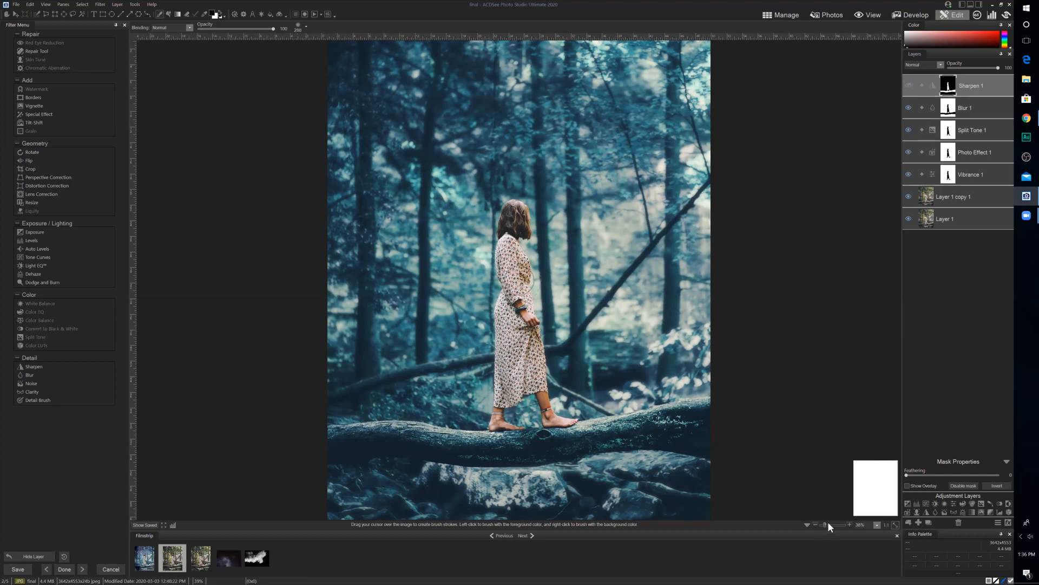
{"action": "left_click_drag", "start_coordinate": [827, 521], "coordinate": [829, 521]}
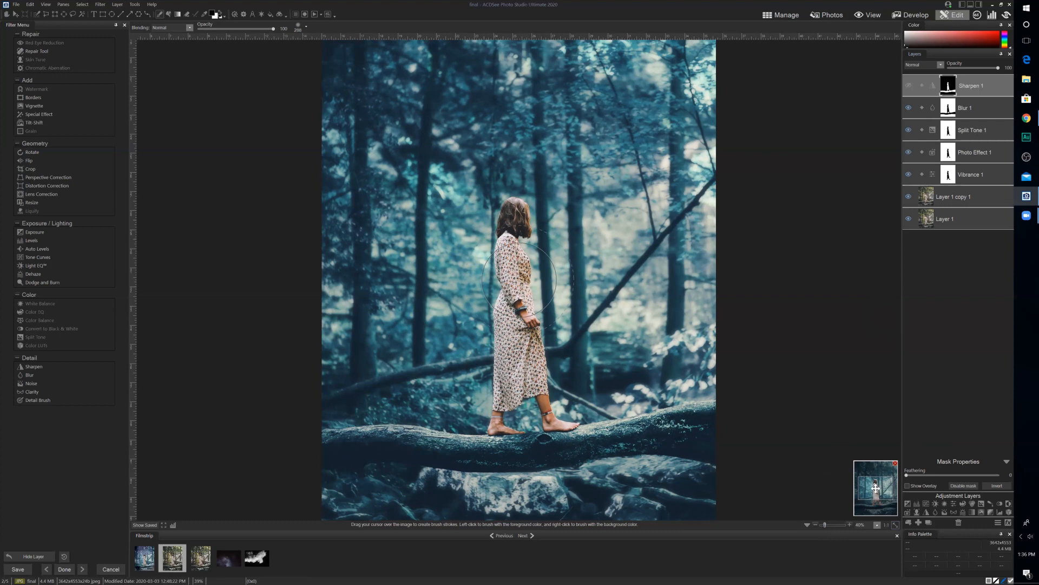
{"action": "scroll", "coordinate": [877, 487], "scroll_direction": "up", "scroll_amount": 3}
{"action": "left_click_drag", "start_coordinate": [879, 488], "coordinate": [881, 504]}
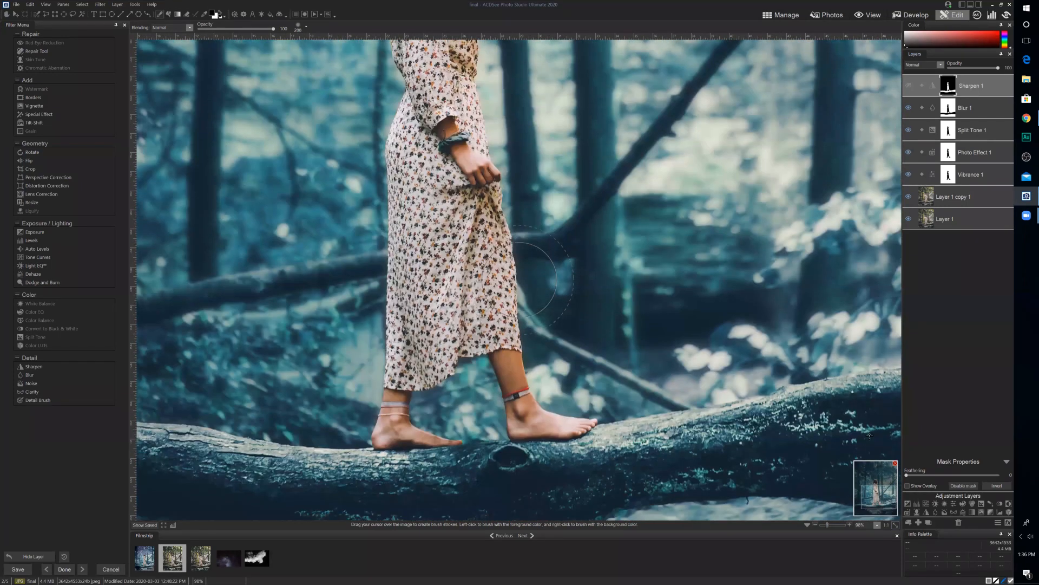
{"action": "left_click", "coordinate": [908, 85]}
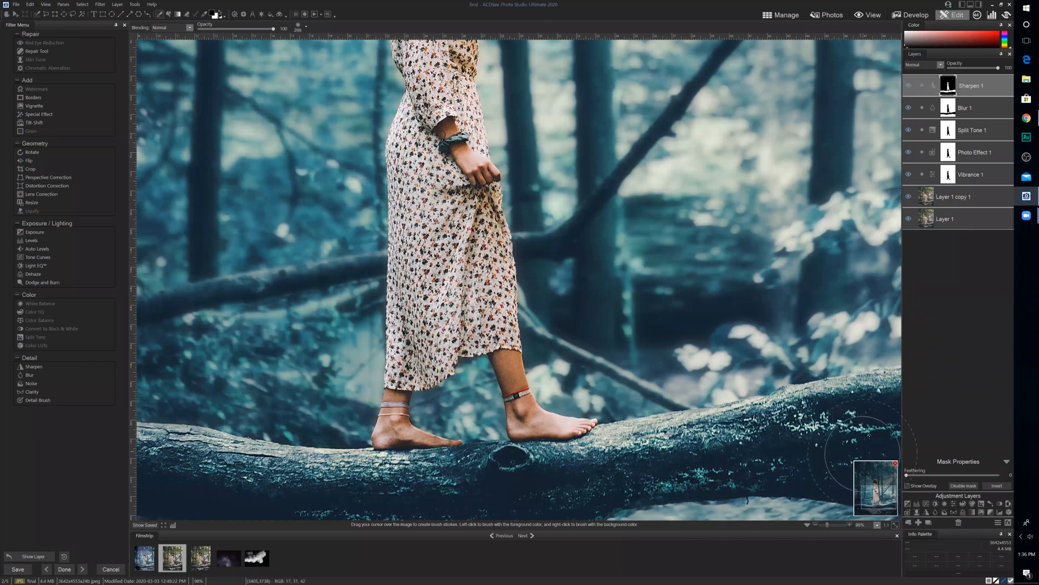
{"action": "left_click", "coordinate": [896, 524]}
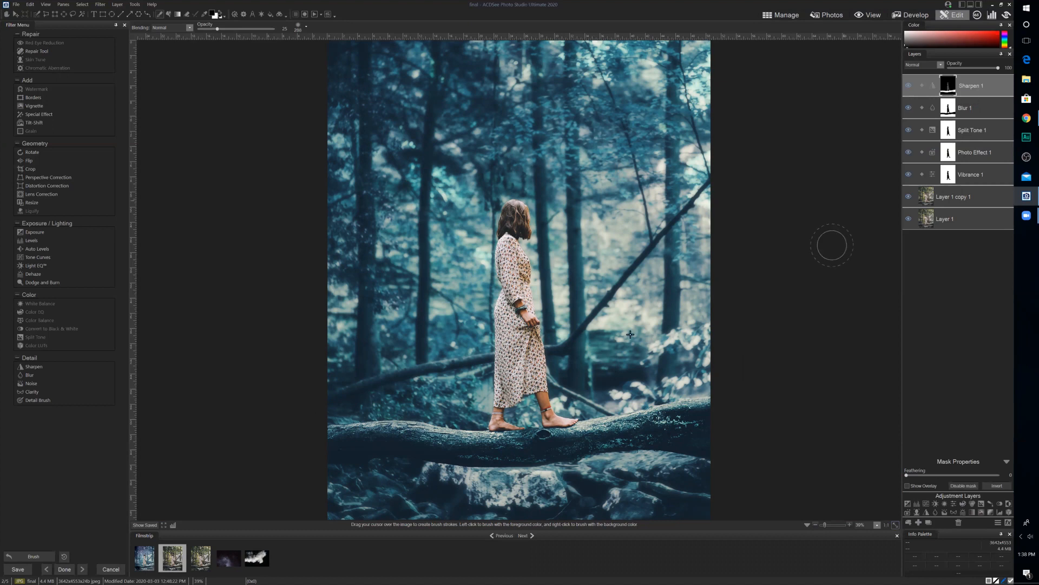
- Save the layered image under the file name final-woman in the ACDC file format
{"action": "left_click", "coordinate": [16, 5]}
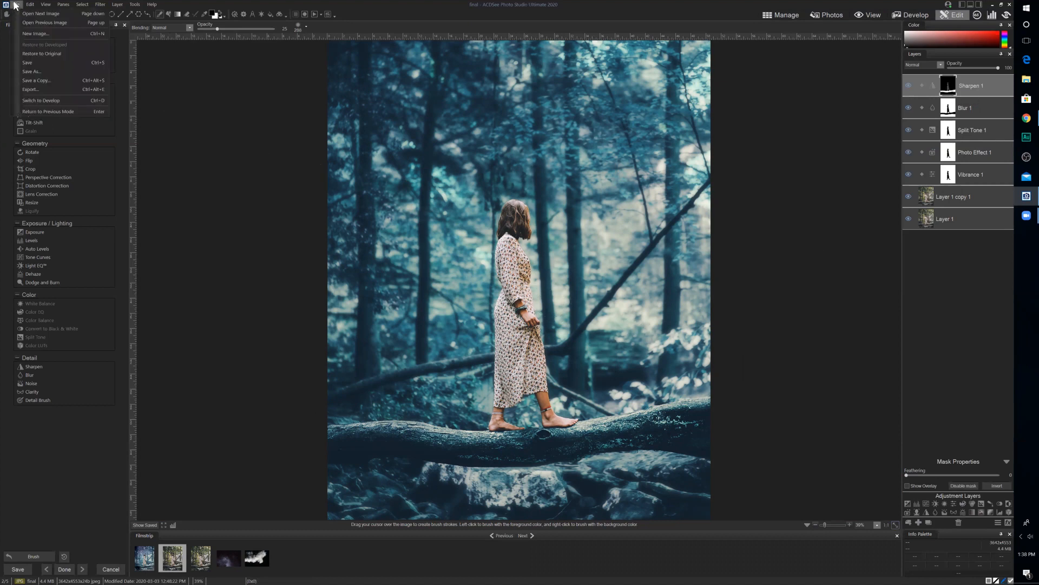
{"action": "left_click", "coordinate": [31, 72]}
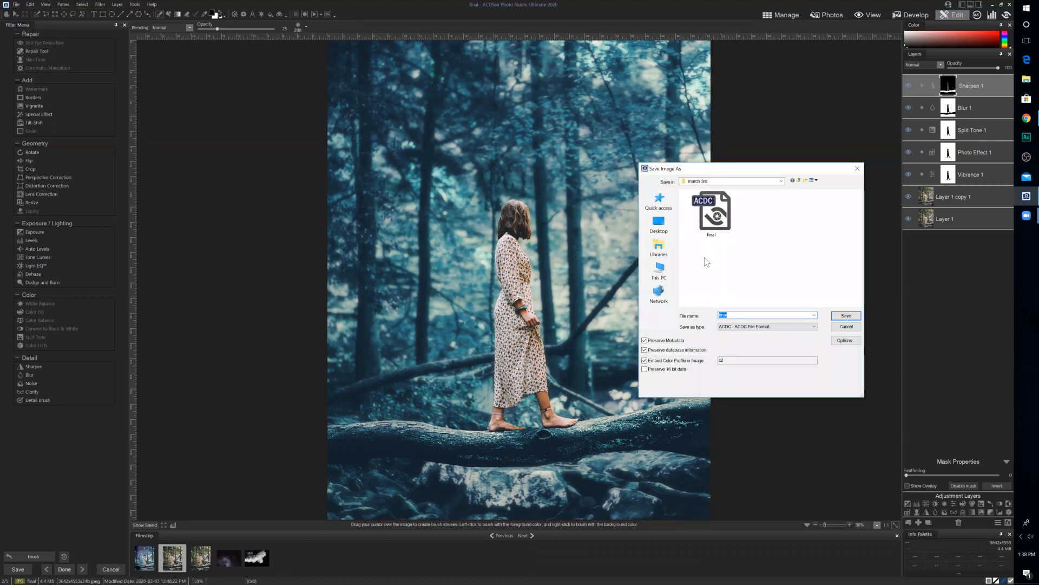
{"action": "key", "text": "Right"}
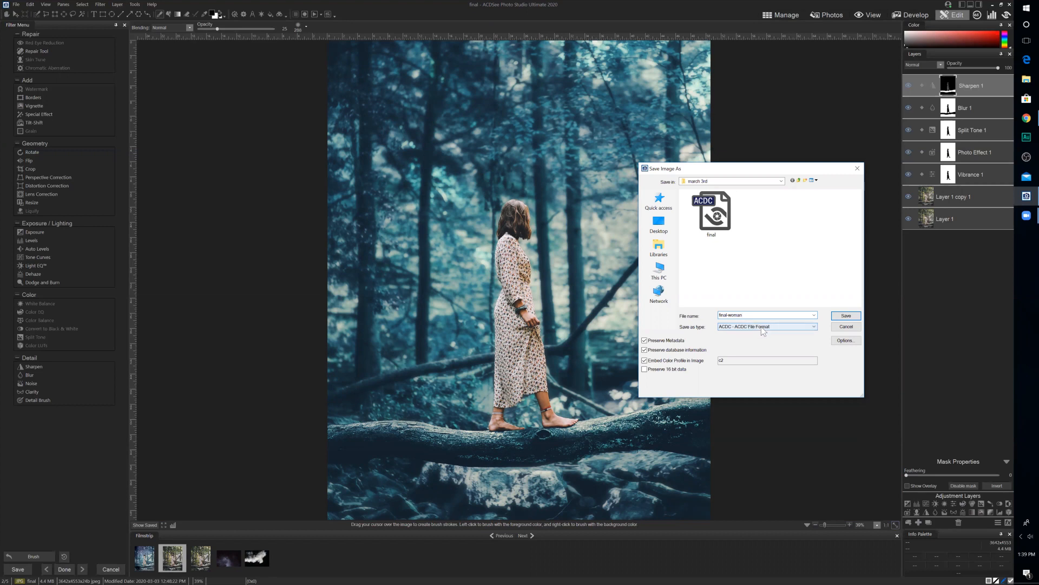
{"action": "left_click", "coordinate": [846, 317]}
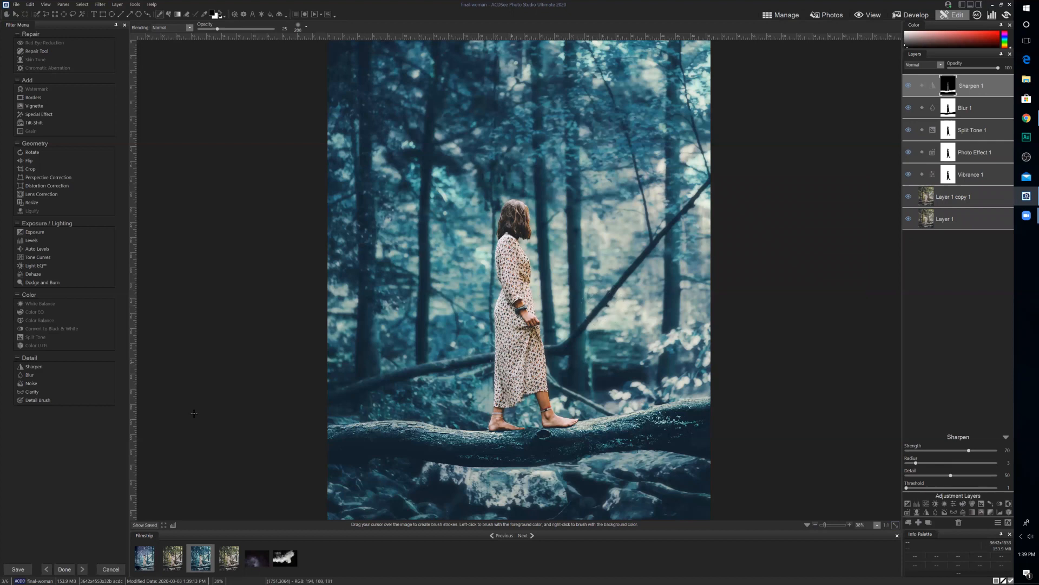
- Hide the bottom Layer 1 and make Layer 1 copy 1 the active layer
{"action": "left_click", "coordinate": [947, 216]}
{"action": "left_click", "coordinate": [909, 219]}
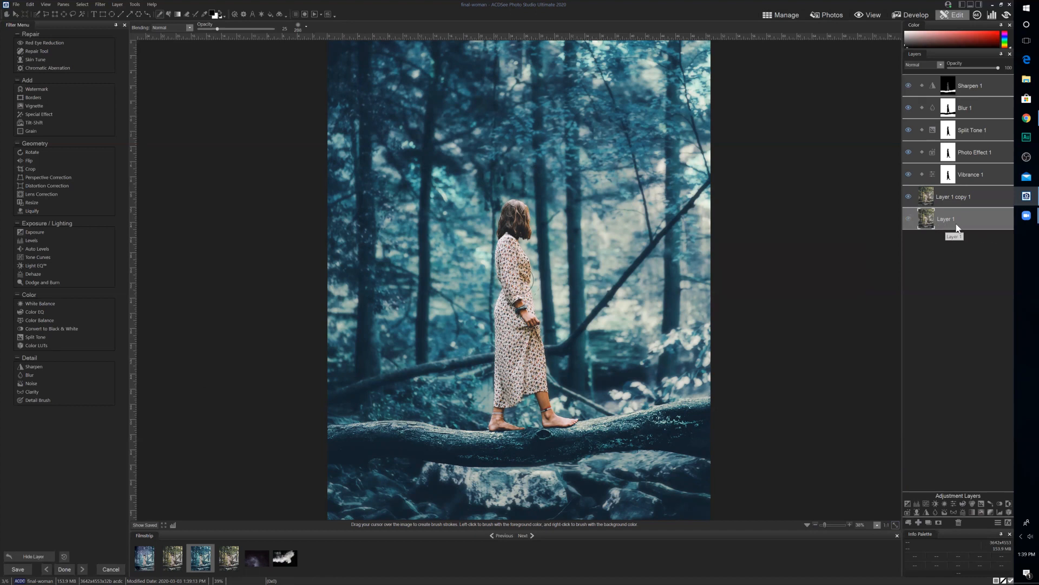
{"action": "left_click", "coordinate": [943, 198]}
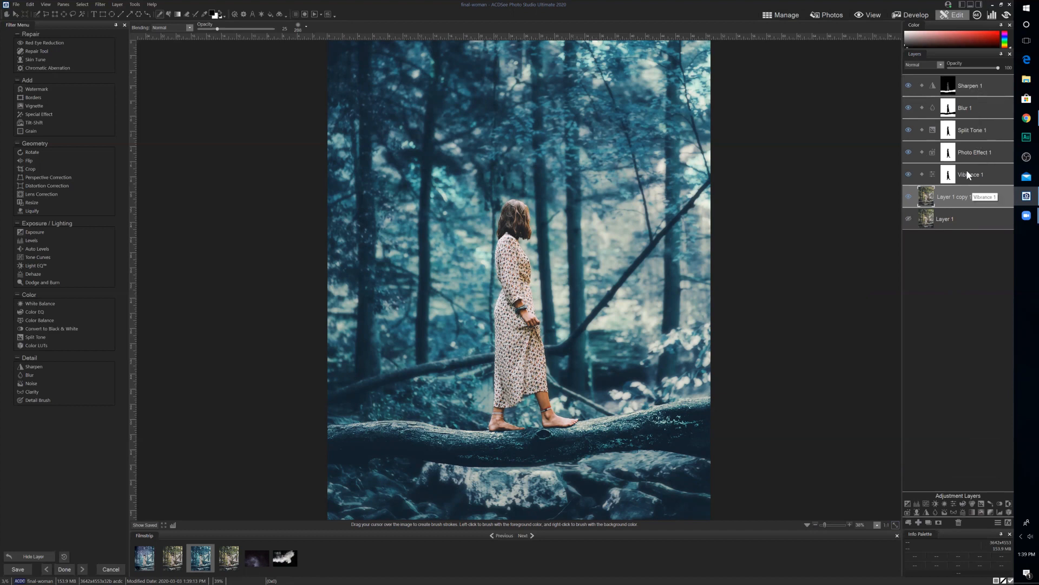
- Compare the image with the Vibrance, Photo Effect, Split Tone, Blur and Sharpen layers individually hidden and shown
{"action": "left_click", "coordinate": [909, 175]}
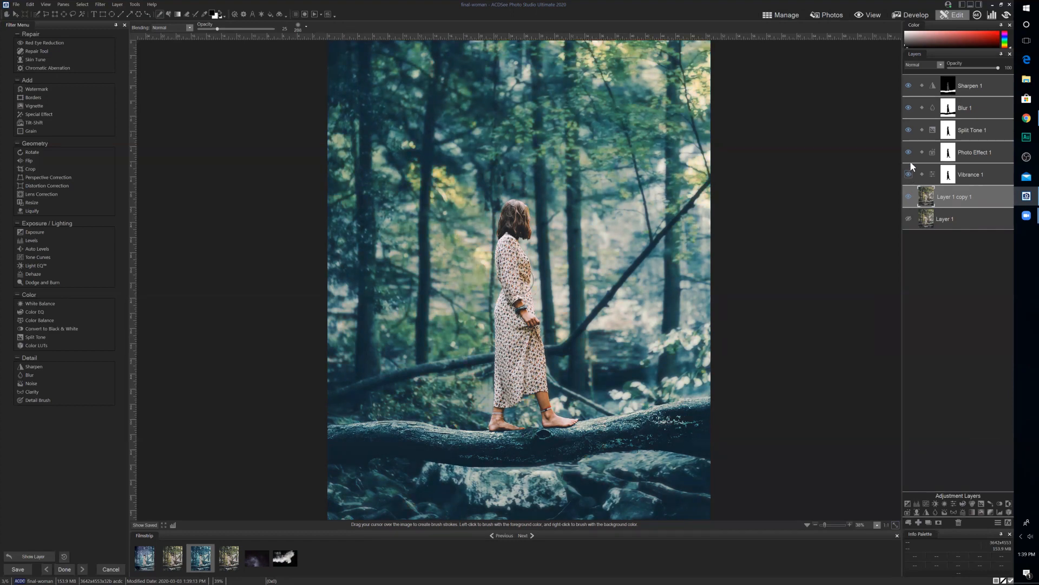
{"action": "left_click", "coordinate": [909, 152]}
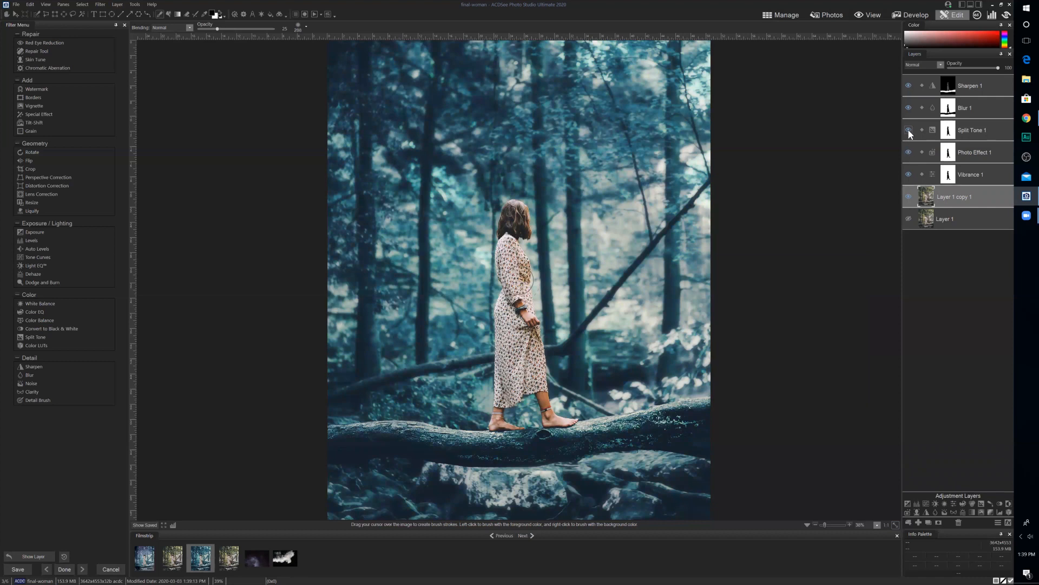
{"action": "left_click", "coordinate": [909, 131]}
{"action": "left_click", "coordinate": [909, 107]}
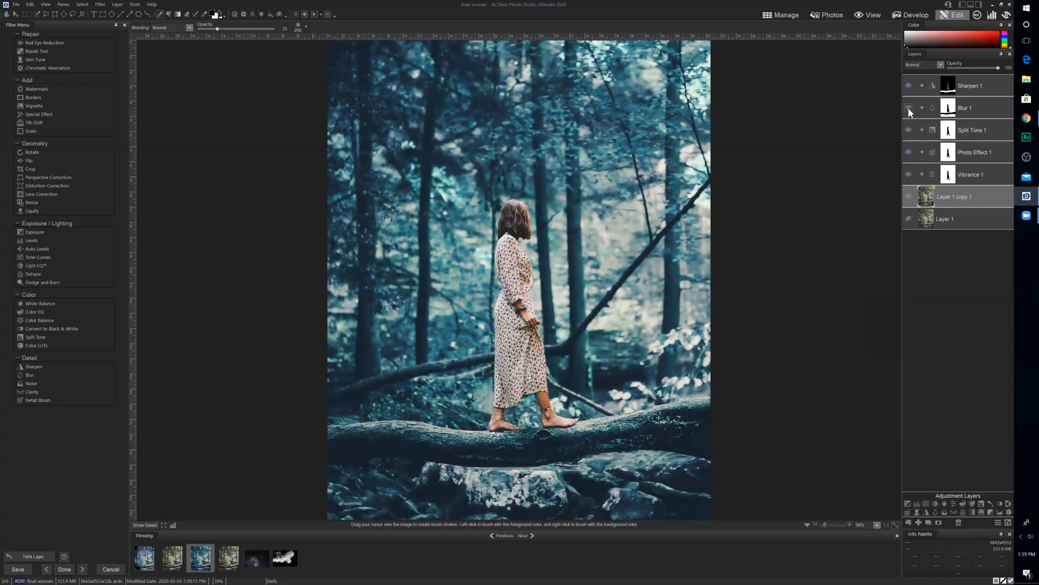
{"action": "left_click", "coordinate": [909, 108]}
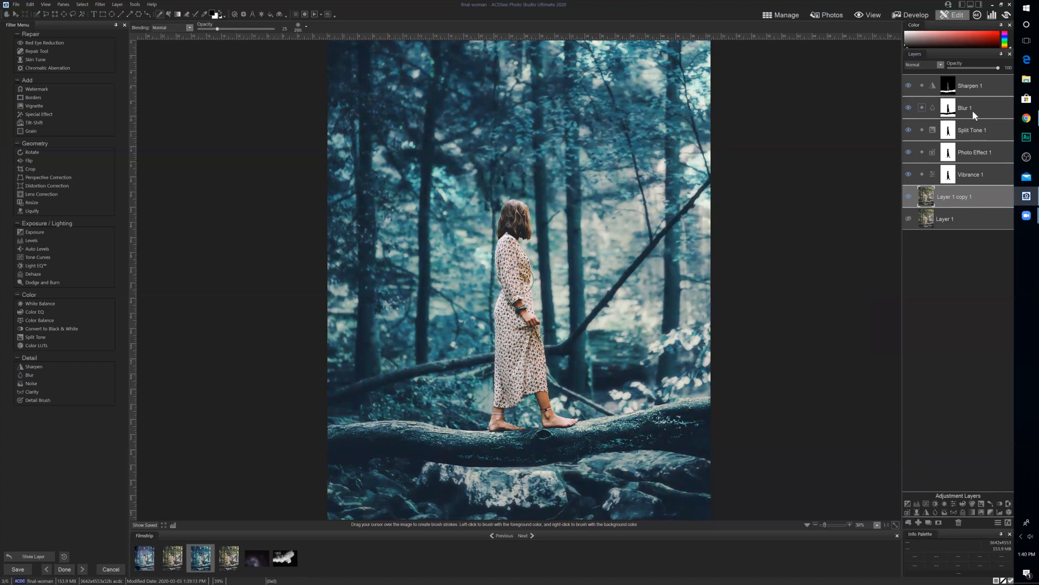
{"action": "left_click", "coordinate": [909, 108]}
{"action": "left_click", "coordinate": [909, 86]}
- Add a blank layer above the Sharpen layer and set up the selection brush with Magic smart brushing and nib width 156
{"action": "left_click", "coordinate": [979, 86]}
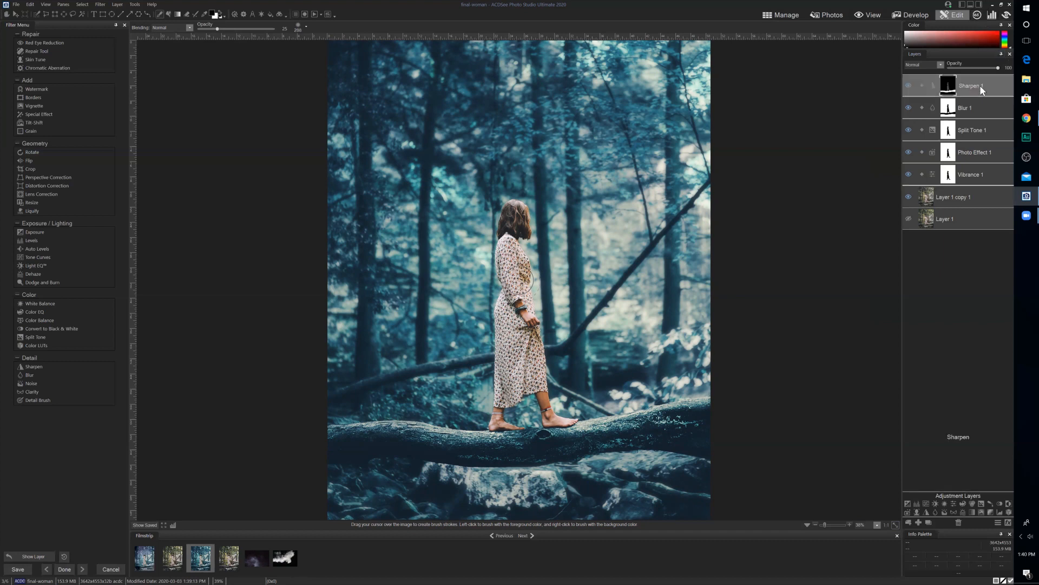
{"action": "left_click", "coordinate": [918, 521]}
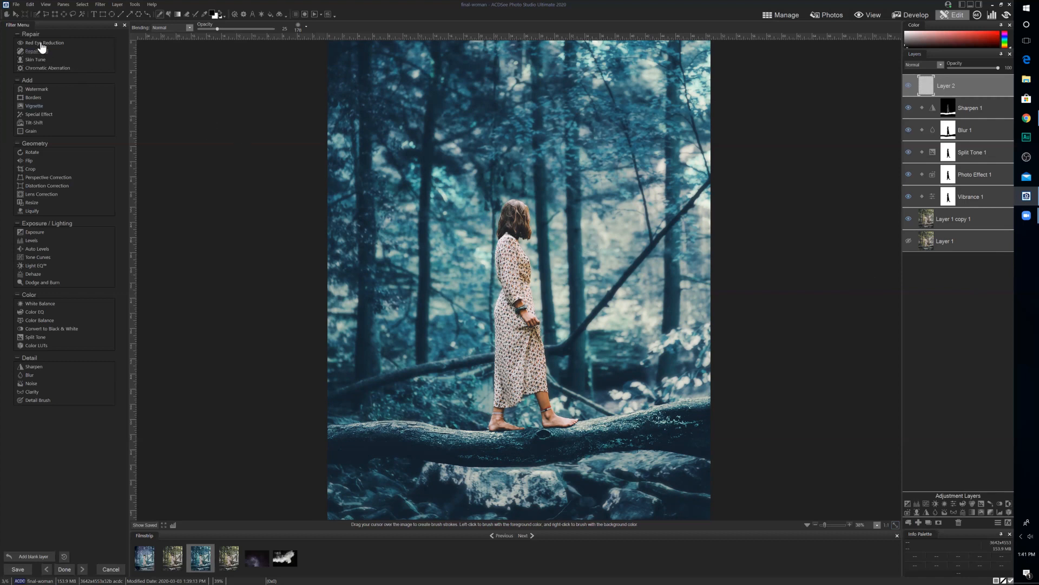
{"action": "left_click", "coordinate": [36, 14]}
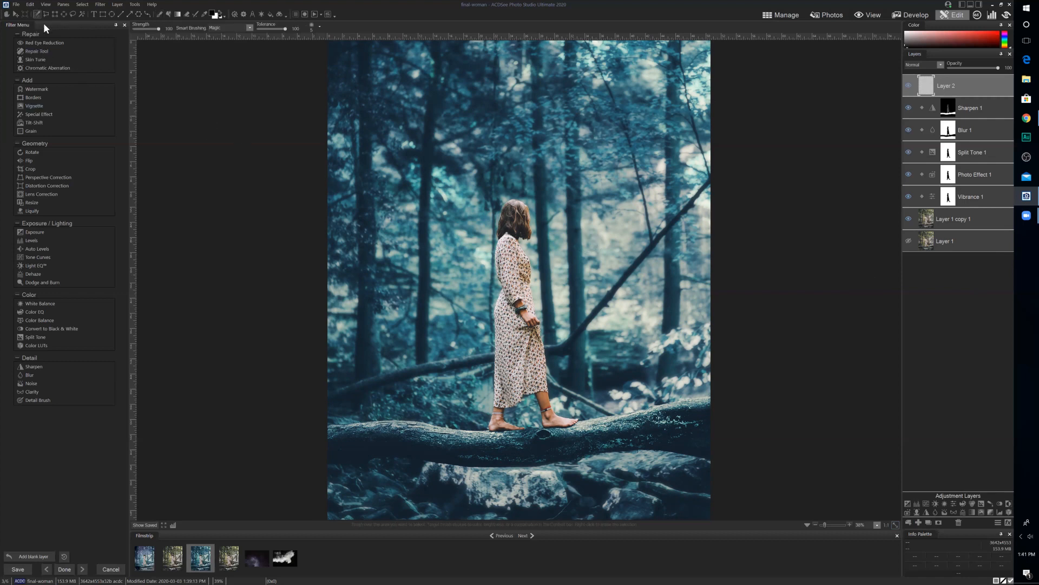
{"action": "left_click", "coordinate": [248, 27]}
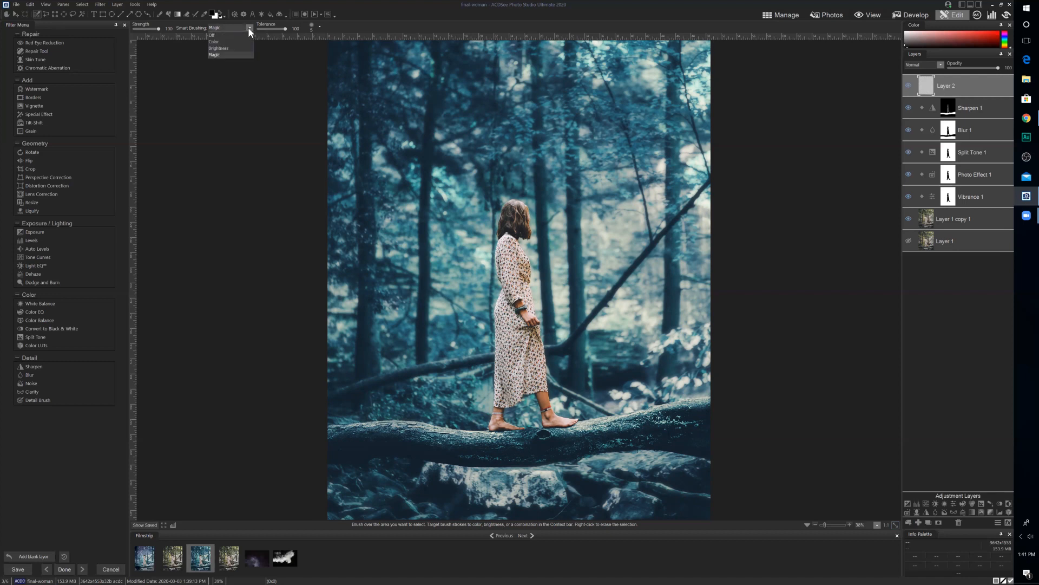
{"action": "left_click", "coordinate": [248, 27]}
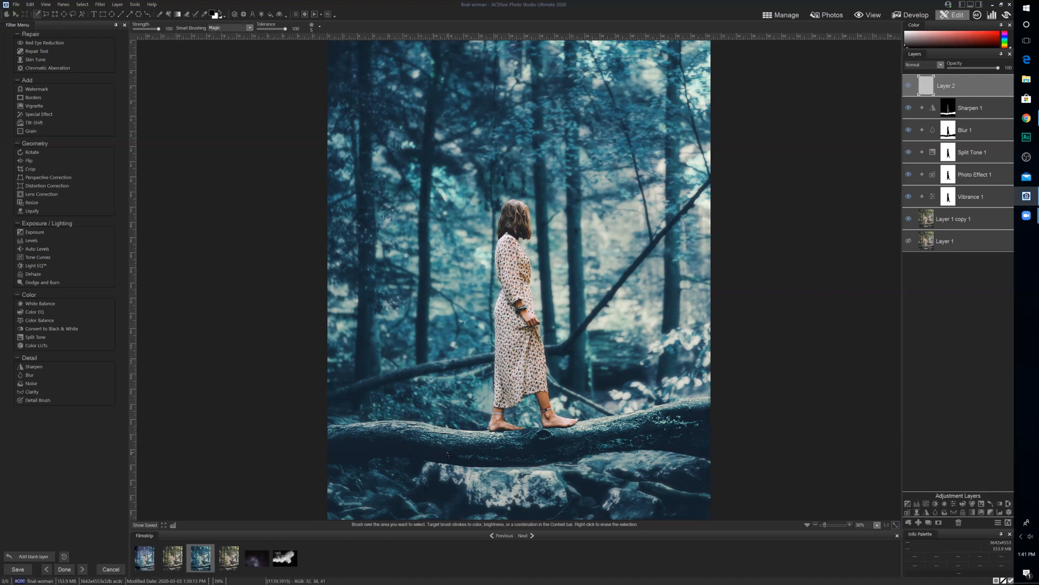
{"action": "left_click", "coordinate": [314, 25]}
{"action": "left_click_drag", "start_coordinate": [329, 34], "coordinate": [334, 34]}
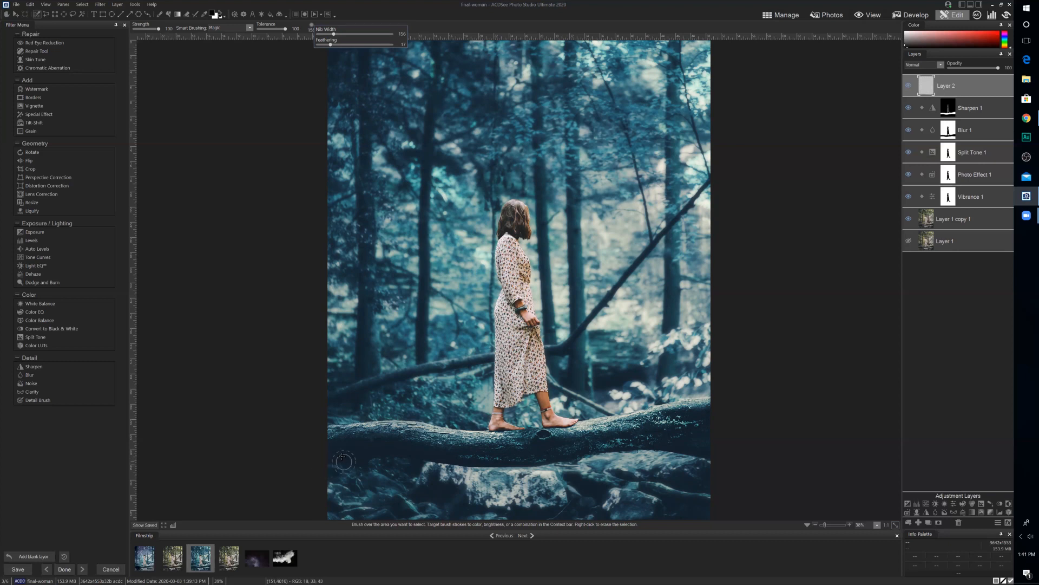
- Try brushing a selection over the log, woman and forest with the blank layer active, and deselect it
{"action": "mouse_move", "coordinate": [334, 455]}
{"action": "left_mouse_down"}
{"action": "mouse_move", "coordinate": [416, 448]}
{"action": "mouse_move", "coordinate": [346, 455]}
{"action": "mouse_move", "coordinate": [379, 449]}
{"action": "left_mouse_up"}
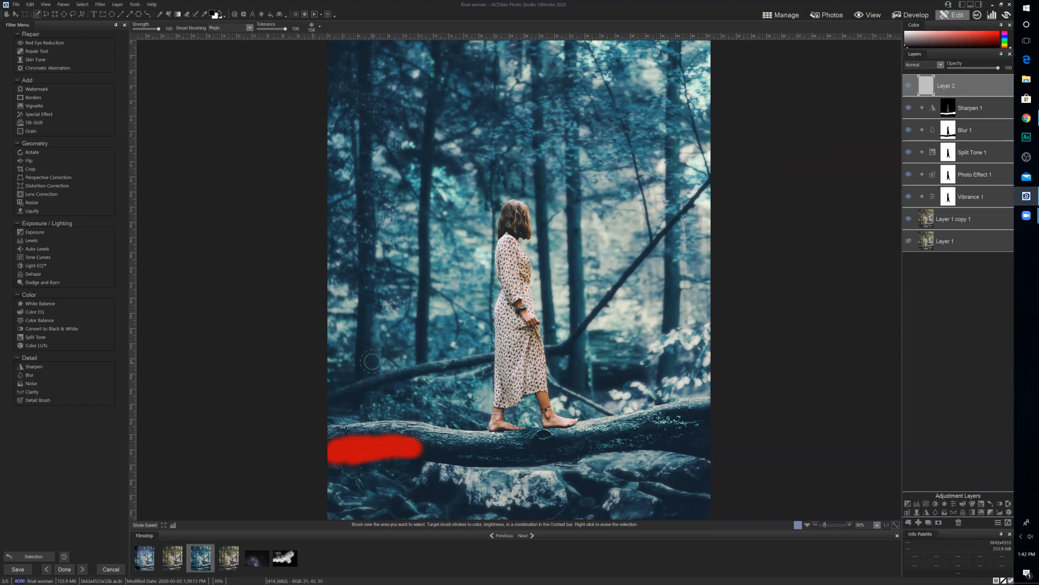
{"action": "mouse_move", "coordinate": [435, 293]}
{"action": "left_mouse_down"}
{"action": "mouse_move", "coordinate": [414, 428]}
{"action": "mouse_move", "coordinate": [509, 347]}
{"action": "left_mouse_up"}
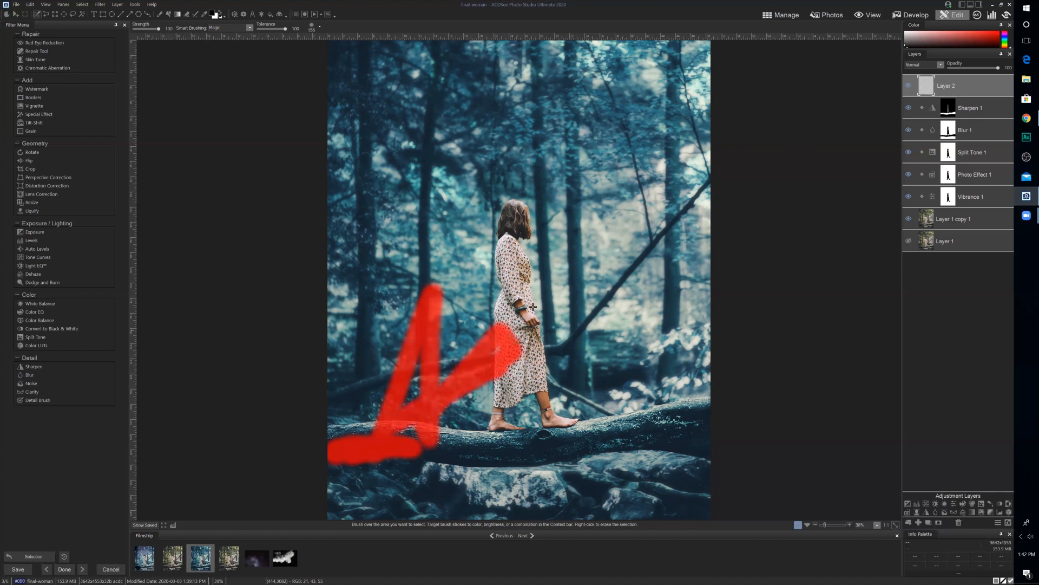
{"action": "mouse_move", "coordinate": [455, 322]}
{"action": "left_mouse_down"}
{"action": "mouse_move", "coordinate": [563, 292]}
{"action": "mouse_move", "coordinate": [541, 227]}
{"action": "mouse_move", "coordinate": [569, 295]}
{"action": "mouse_move", "coordinate": [580, 428]}
{"action": "mouse_move", "coordinate": [636, 419]}
{"action": "mouse_move", "coordinate": [672, 385]}
{"action": "mouse_move", "coordinate": [652, 427]}
{"action": "mouse_move", "coordinate": [695, 312]}
{"action": "mouse_move", "coordinate": [601, 280]}
{"action": "left_mouse_up"}
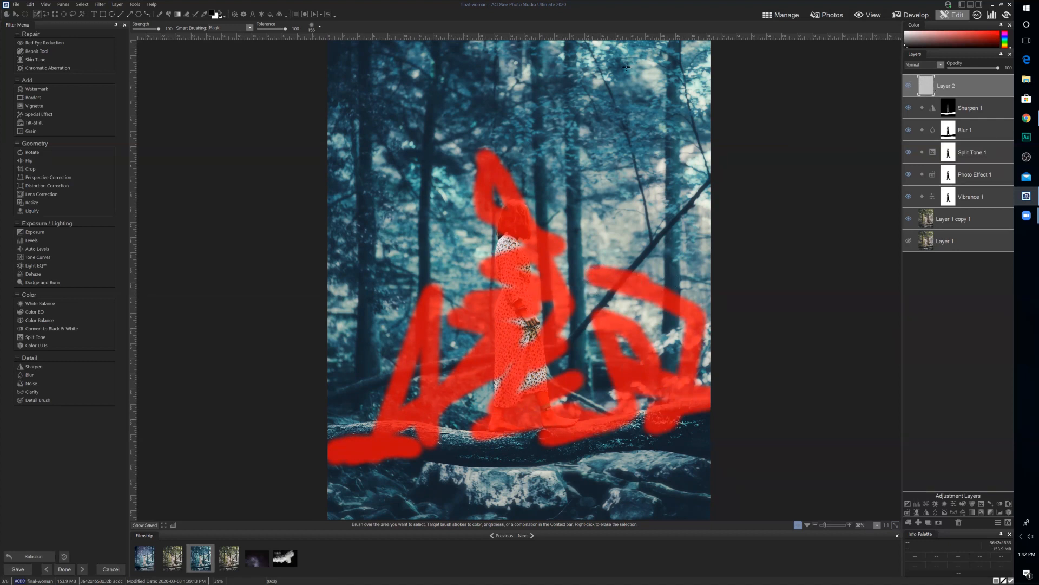
{"action": "left_click", "coordinate": [83, 4]}
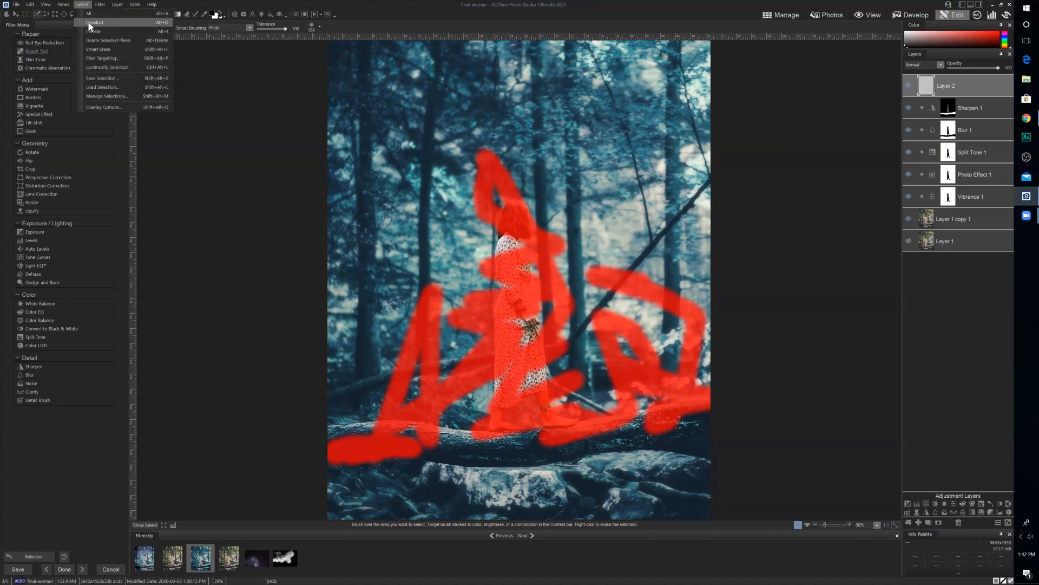
{"action": "left_click", "coordinate": [91, 23]}
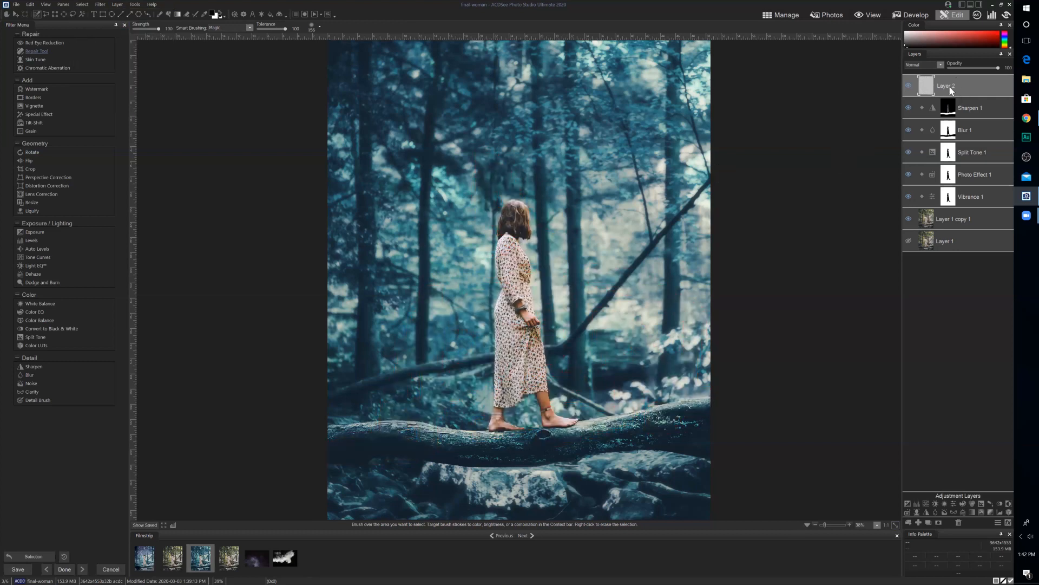
- Make Layer 1 copy 1 active and brush a selection along the shadowed underside of the log
{"action": "left_click", "coordinate": [944, 219]}
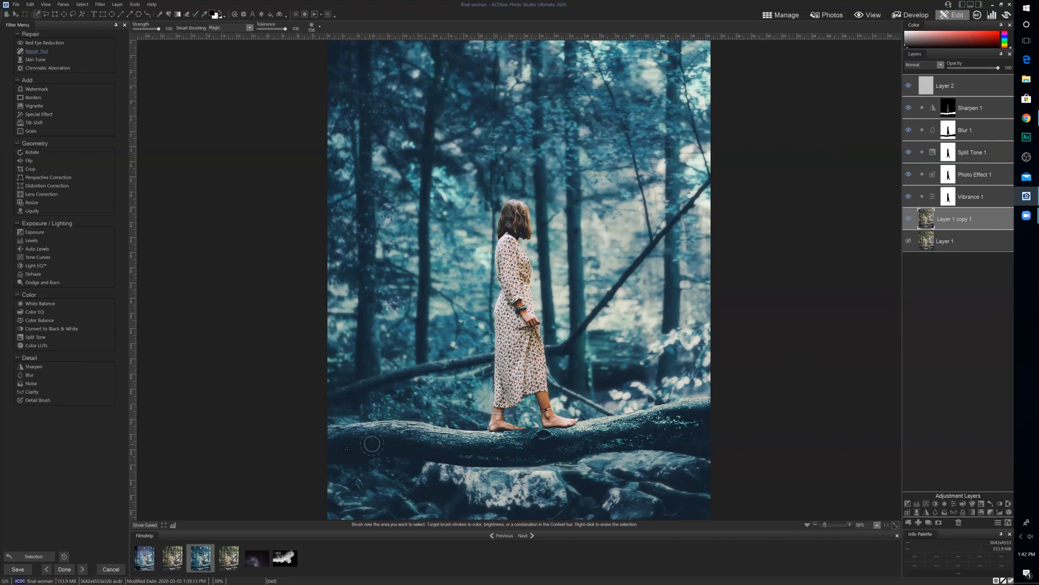
{"action": "mouse_move", "coordinate": [333, 449]}
{"action": "left_mouse_down"}
{"action": "mouse_move", "coordinate": [396, 447]}
{"action": "mouse_move", "coordinate": [377, 445]}
{"action": "mouse_move", "coordinate": [389, 442]}
{"action": "mouse_move", "coordinate": [507, 459]}
{"action": "mouse_move", "coordinate": [524, 457]}
{"action": "mouse_move", "coordinate": [475, 453]}
{"action": "mouse_move", "coordinate": [541, 445]}
{"action": "mouse_move", "coordinate": [554, 445]}
{"action": "mouse_move", "coordinate": [533, 456]}
{"action": "mouse_move", "coordinate": [578, 453]}
{"action": "mouse_move", "coordinate": [571, 445]}
{"action": "mouse_move", "coordinate": [654, 429]}
{"action": "mouse_move", "coordinate": [713, 433]}
{"action": "mouse_move", "coordinate": [707, 453]}
{"action": "mouse_move", "coordinate": [594, 445]}
{"action": "mouse_move", "coordinate": [615, 446]}
{"action": "left_mouse_up"}
{"action": "mouse_move", "coordinate": [686, 438]}
{"action": "left_mouse_down"}
{"action": "mouse_move", "coordinate": [709, 435]}
{"action": "mouse_move", "coordinate": [708, 424]}
{"action": "mouse_move", "coordinate": [653, 442]}
{"action": "left_mouse_up"}
{"action": "left_click_drag", "start_coordinate": [558, 452], "coordinate": [303, 455]}
{"action": "left_click_drag", "start_coordinate": [408, 474], "coordinate": [455, 474]}
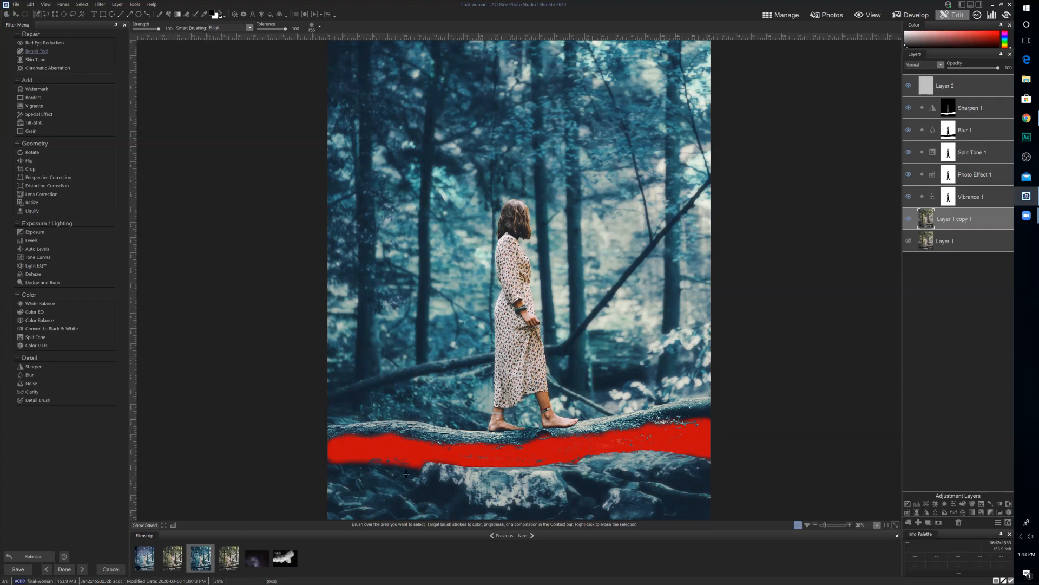
{"action": "mouse_move", "coordinate": [383, 458]}
{"action": "left_mouse_down"}
{"action": "mouse_move", "coordinate": [346, 464]}
{"action": "mouse_move", "coordinate": [375, 454]}
{"action": "mouse_move", "coordinate": [414, 472]}
{"action": "mouse_move", "coordinate": [451, 451]}
{"action": "left_mouse_up"}
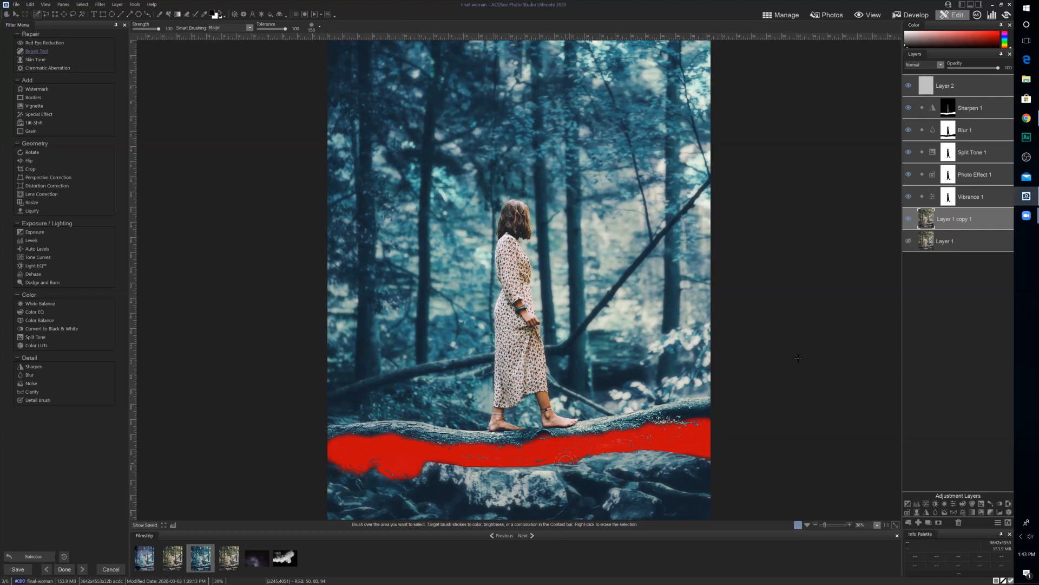
- Paint black over the selected underside of the log on Layer 2 with the brush, and deselect the area
{"action": "left_click", "coordinate": [958, 87]}
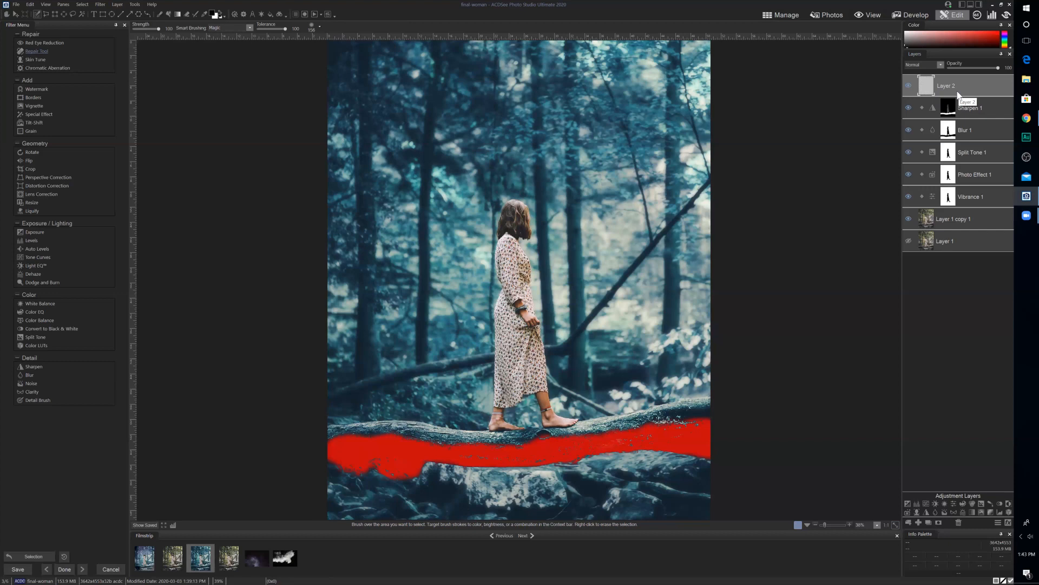
{"action": "left_click", "coordinate": [908, 85]}
{"action": "left_click", "coordinate": [158, 14]}
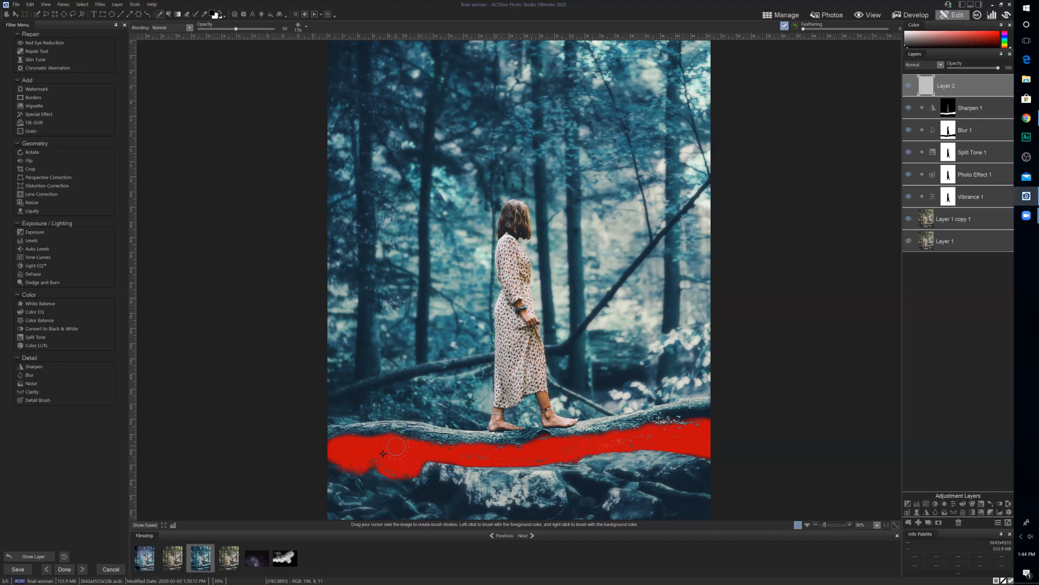
{"action": "scroll", "coordinate": [351, 449], "scroll_direction": "up", "scroll_amount": 3}
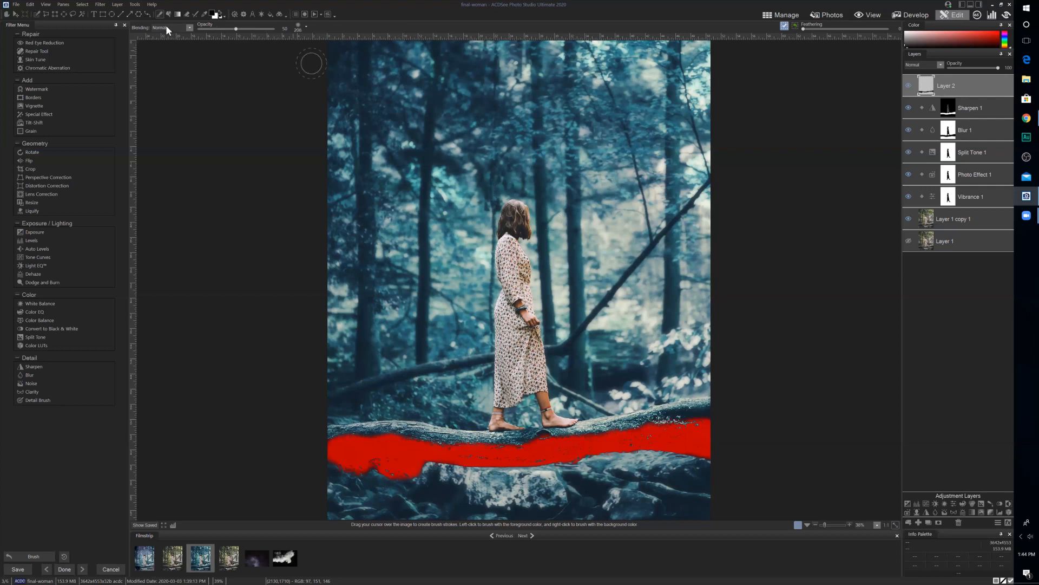
{"action": "key", "text": "alt+s"}
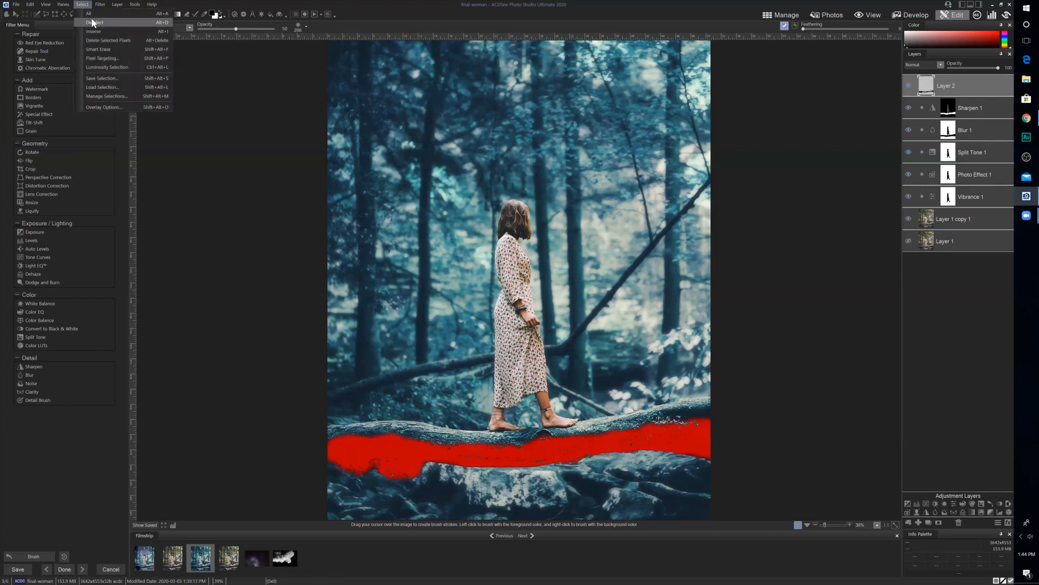
{"action": "left_click", "coordinate": [91, 22]}
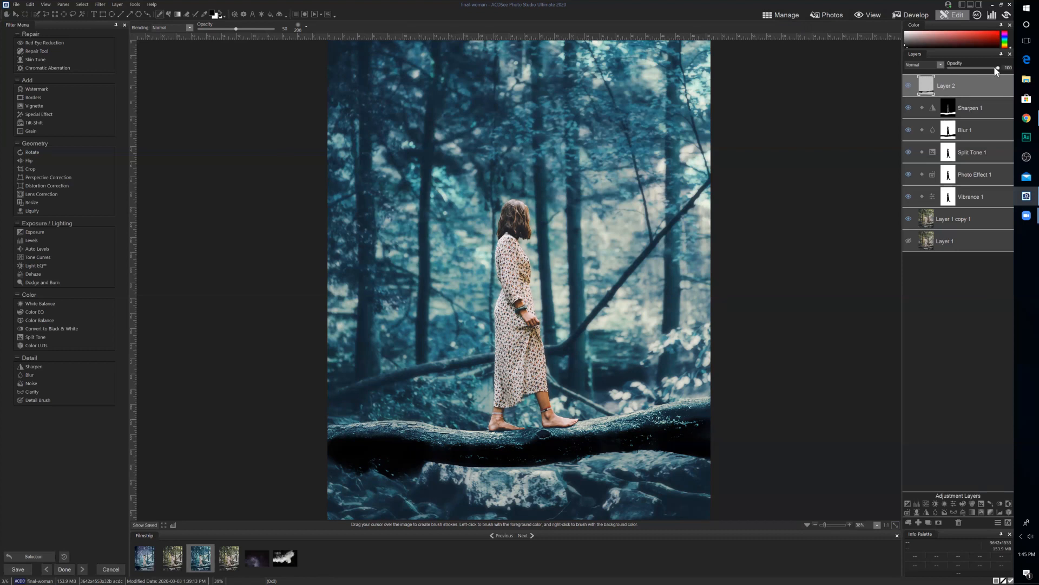
- Lower Layer 2's opacity to soften the black shading beneath the log
{"action": "left_click_drag", "start_coordinate": [998, 67], "coordinate": [976, 67]}
{"action": "left_click", "coordinate": [954, 68]}
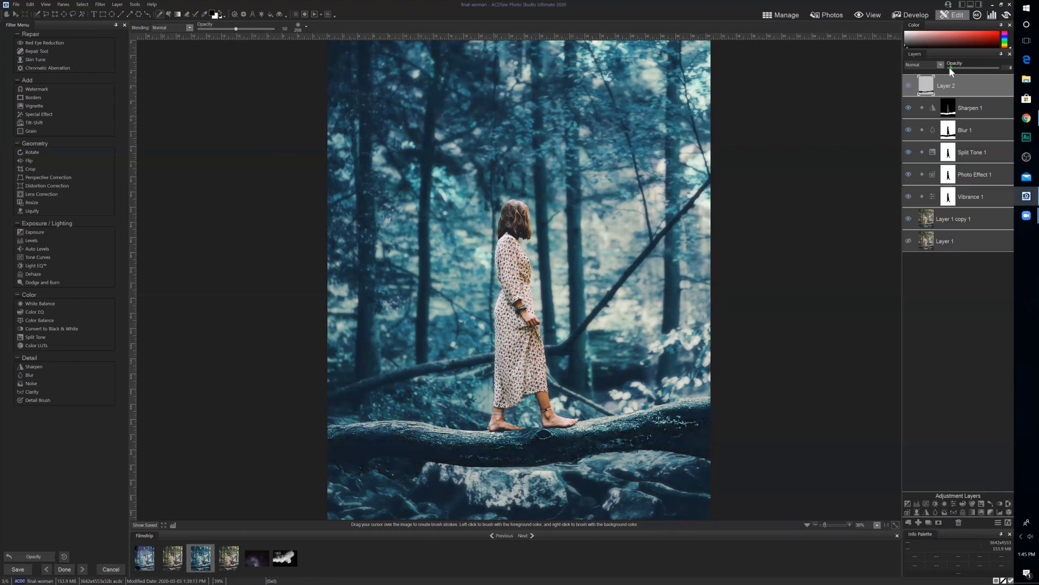
{"action": "left_click_drag", "start_coordinate": [955, 69], "coordinate": [957, 69]}
{"action": "left_click_drag", "start_coordinate": [961, 68], "coordinate": [961, 69]}
- Add the dark purple smoke image as a layer above Layer 2, rotate it nearly upside down, and place it over the upper forest
{"action": "left_click", "coordinate": [956, 81]}
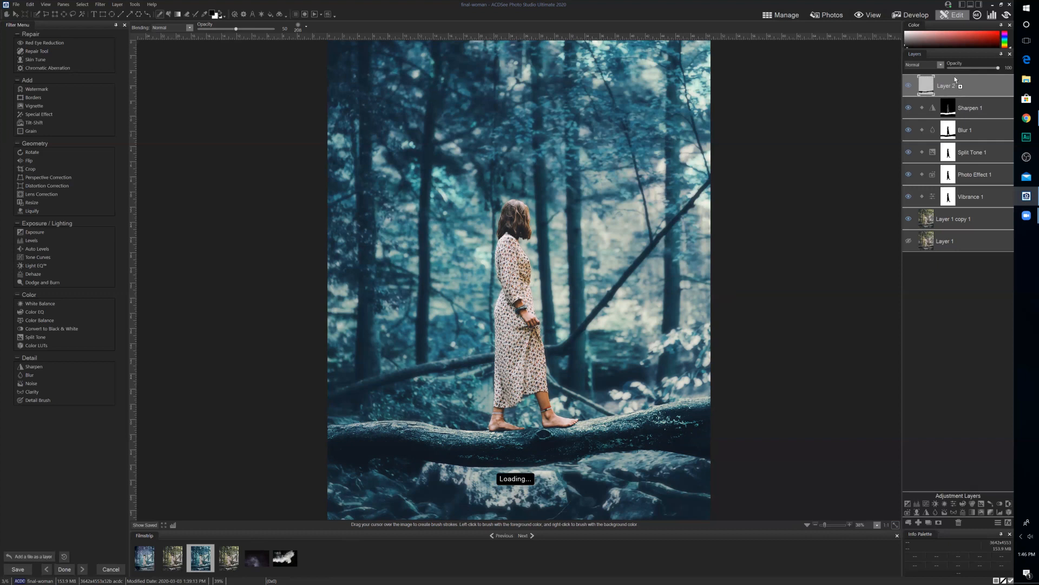
{"action": "left_click_drag", "start_coordinate": [254, 563], "coordinate": [557, 359]}
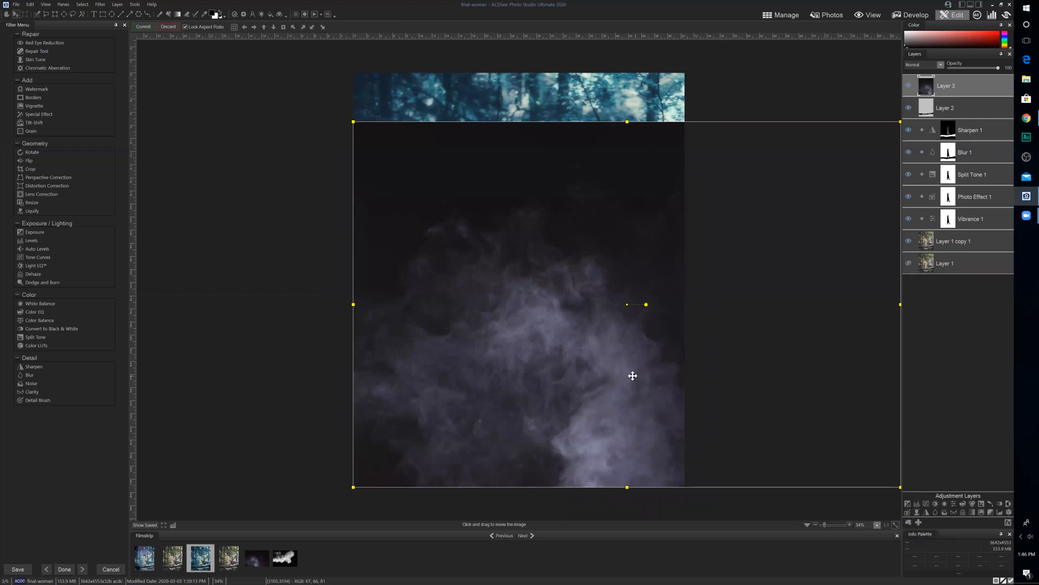
{"action": "left_click_drag", "start_coordinate": [619, 373], "coordinate": [511, 372]}
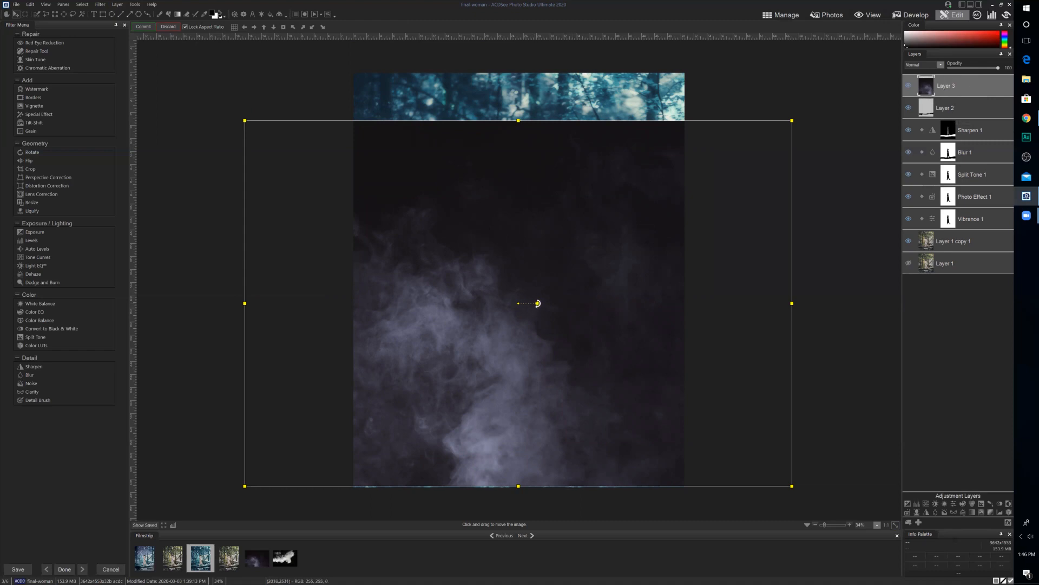
{"action": "left_click_drag", "start_coordinate": [537, 304], "coordinate": [397, 331]}
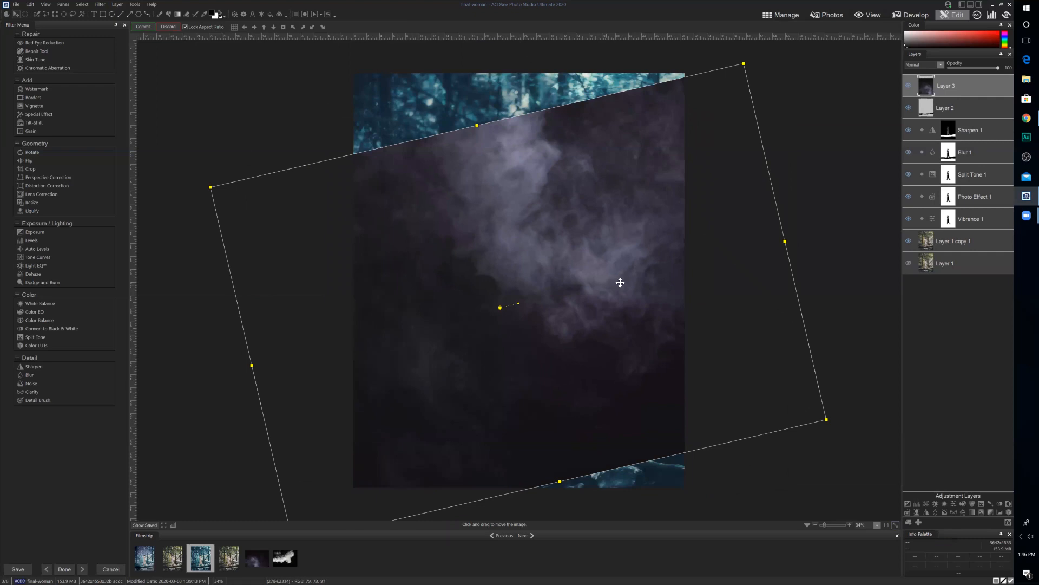
{"action": "left_click_drag", "start_coordinate": [594, 250], "coordinate": [554, 202]}
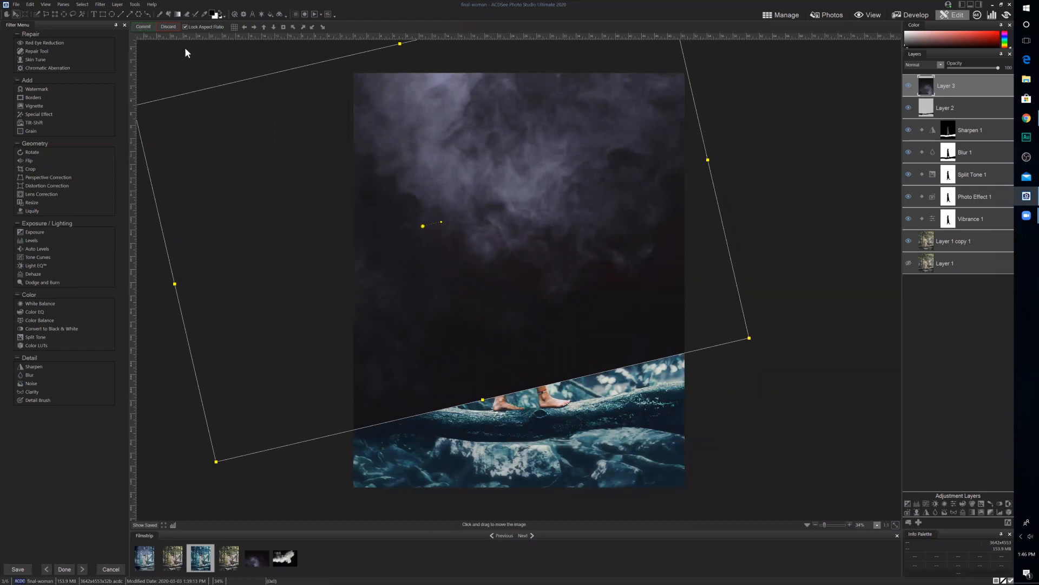
{"action": "key", "text": "Return"}
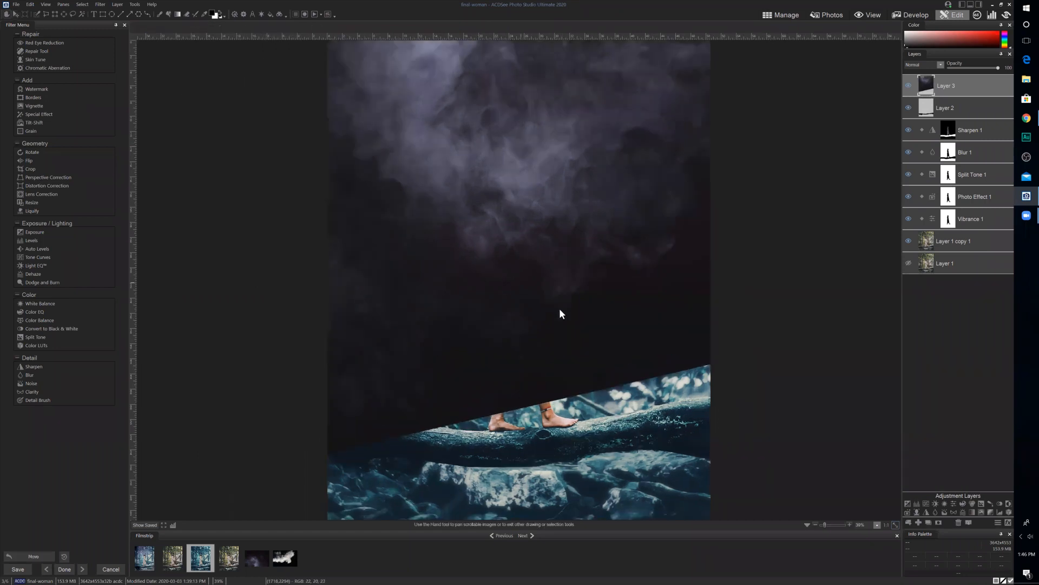
- Set the dark smoke layer's blend mode to Screen
{"action": "left_click", "coordinate": [815, 523]}
{"action": "left_click", "coordinate": [815, 523]}
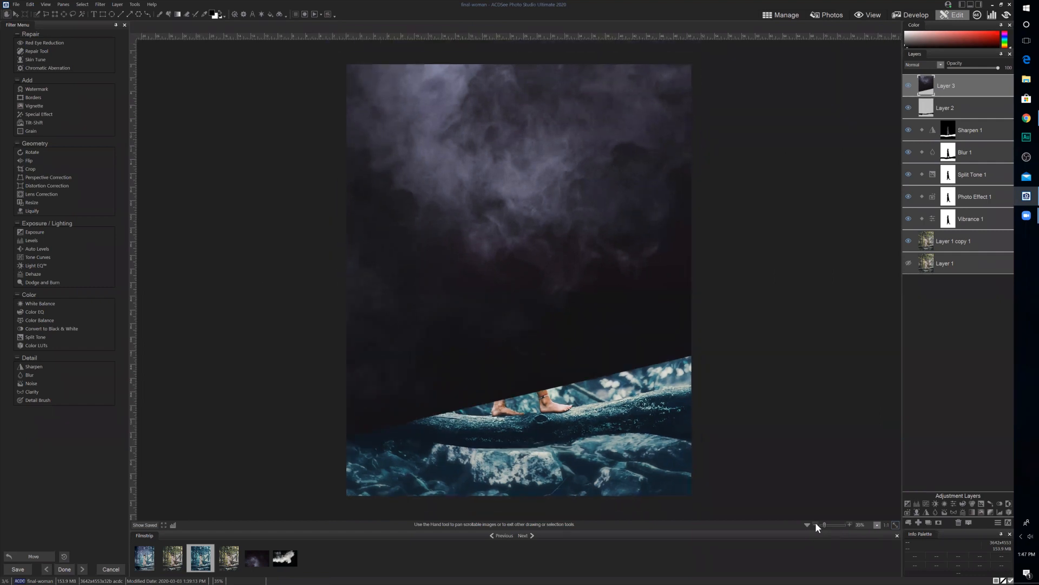
{"action": "scroll", "coordinate": [746, 196], "scroll_direction": "down", "scroll_amount": 1}
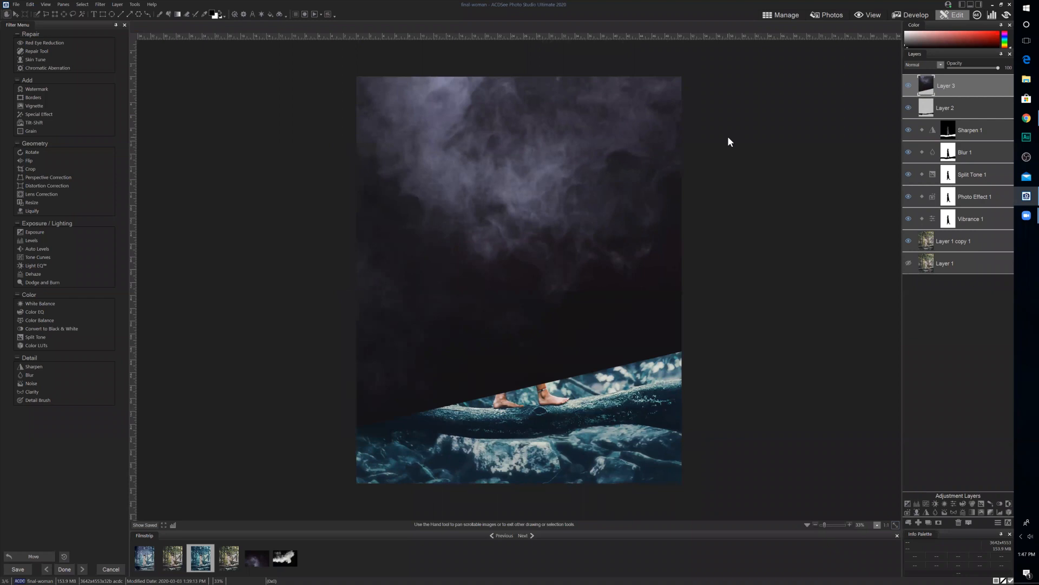
{"action": "left_click", "coordinate": [941, 64]}
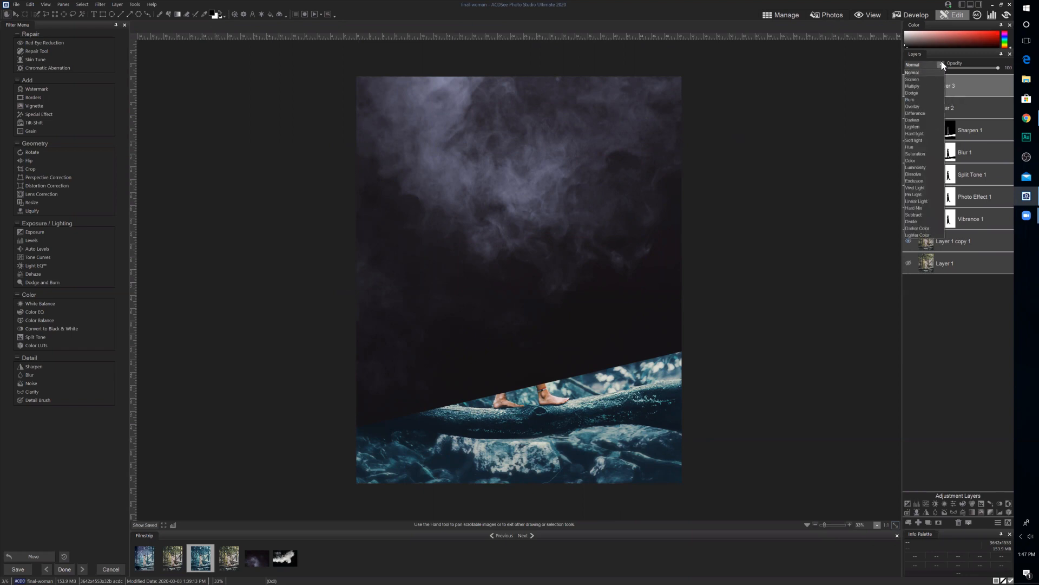
{"action": "left_click", "coordinate": [914, 79]}
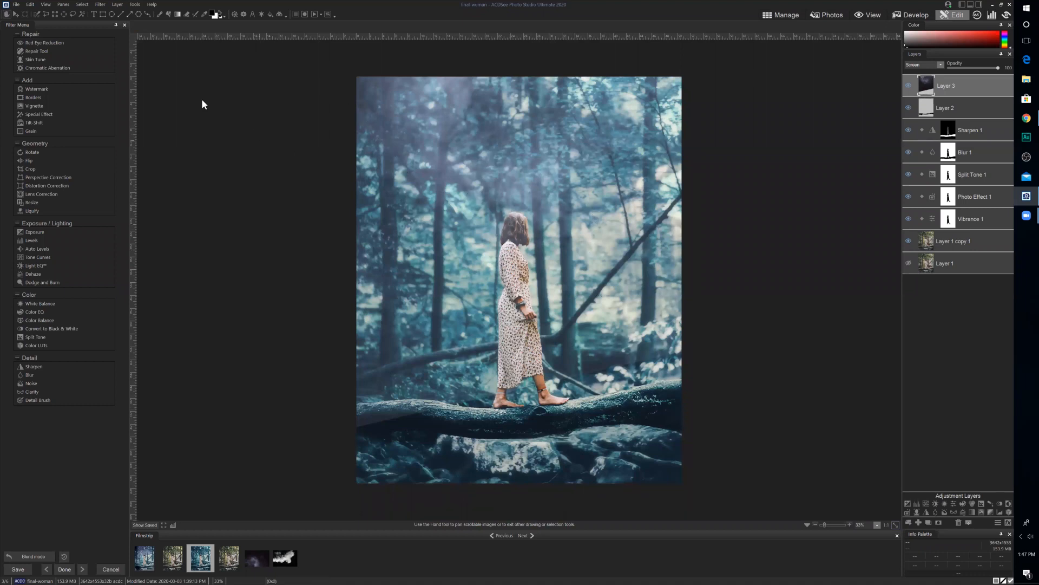
{"action": "left_click", "coordinate": [16, 14]}
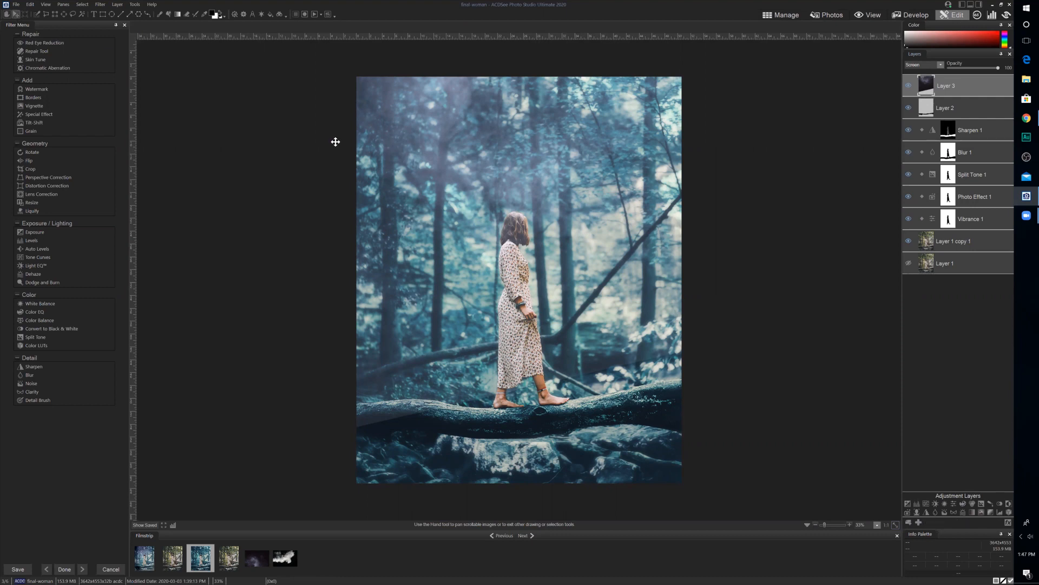
{"action": "mouse_move", "coordinate": [483, 157]}
{"action": "left_mouse_down"}
{"action": "mouse_move", "coordinate": [444, 188]}
{"action": "mouse_move", "coordinate": [547, 170]}
{"action": "mouse_move", "coordinate": [541, 141]}
{"action": "mouse_move", "coordinate": [491, 168]}
{"action": "mouse_move", "coordinate": [647, 137]}
{"action": "mouse_move", "coordinate": [485, 182]}
{"action": "mouse_move", "coordinate": [476, 174]}
{"action": "mouse_move", "coordinate": [490, 170]}
{"action": "left_mouse_up"}
{"action": "left_click", "coordinate": [166, 26]}
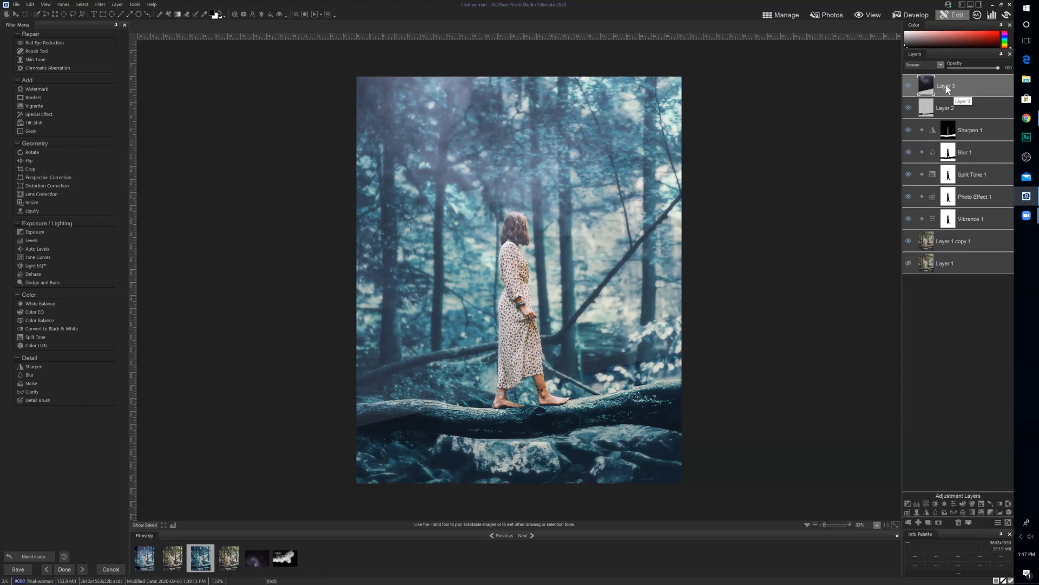
- Copy the Split Tone layer's mask, add a mask to Layer 3, and paste the copy as that mask
{"action": "left_click", "coordinate": [950, 180]}
{"action": "right_click", "coordinate": [950, 180]}
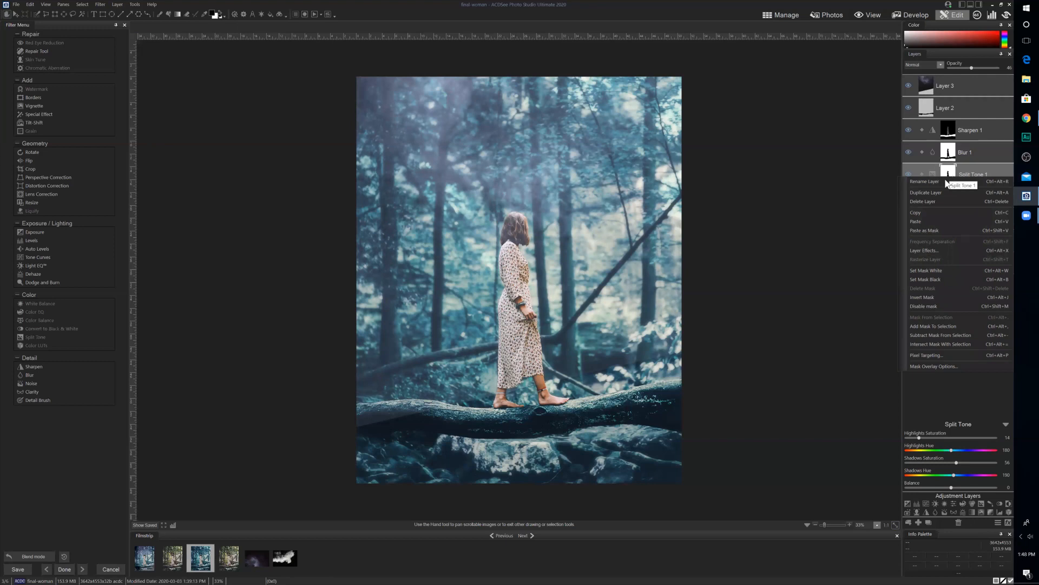
{"action": "left_click", "coordinate": [916, 214]}
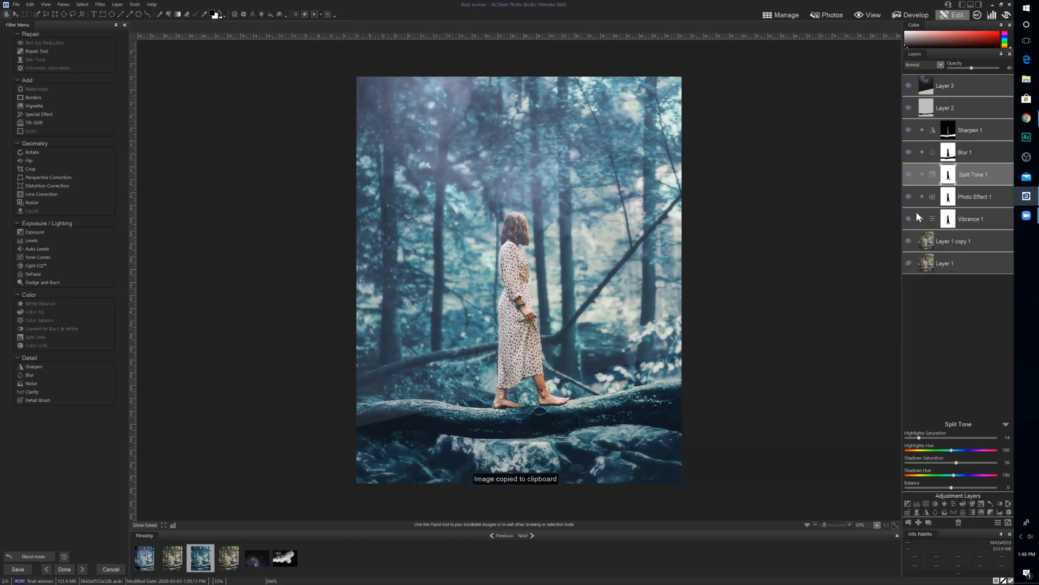
{"action": "left_click", "coordinate": [947, 81]}
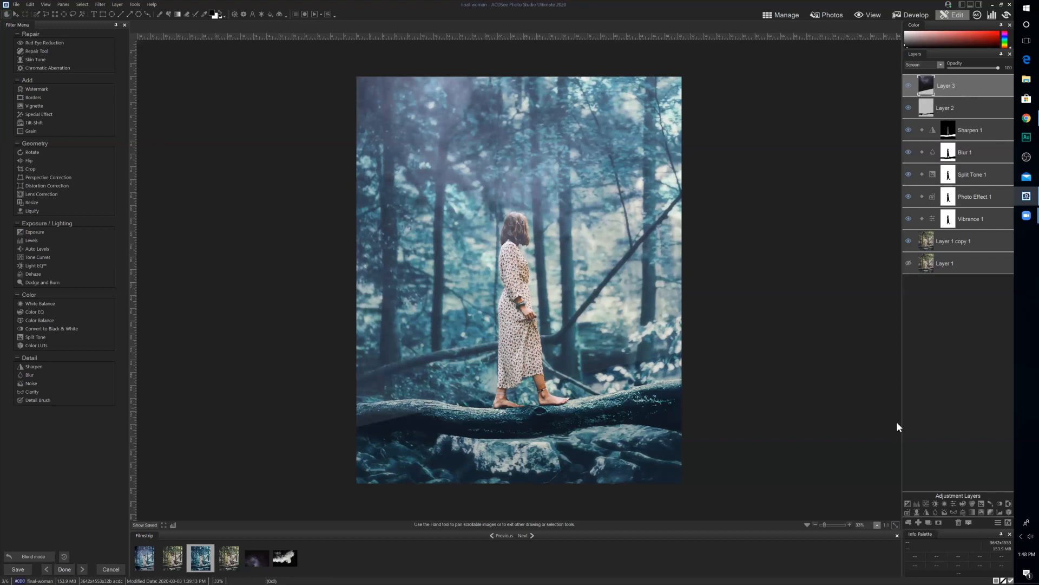
{"action": "left_click", "coordinate": [939, 523]}
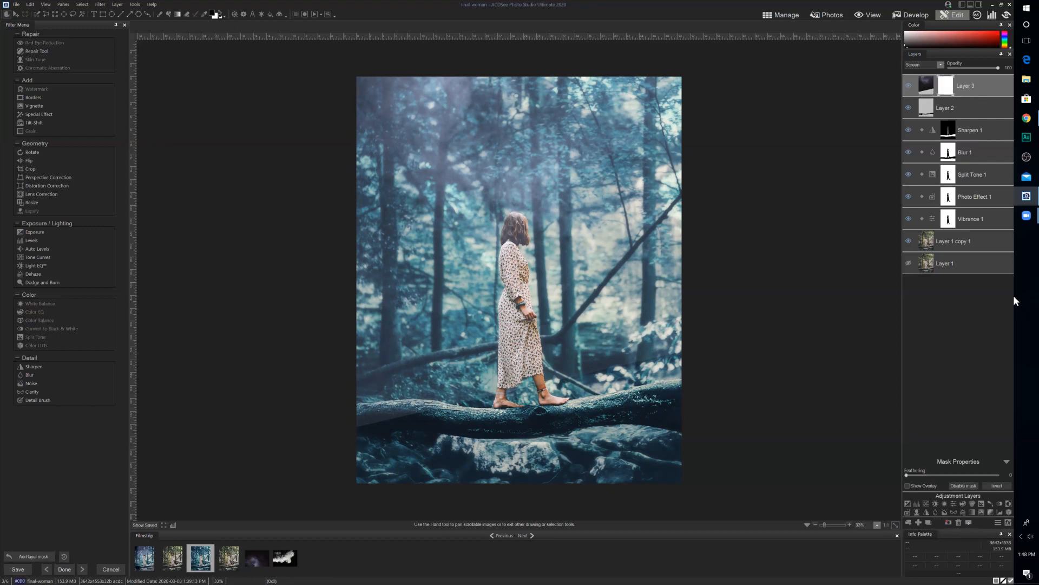
{"action": "right_click", "coordinate": [946, 88]}
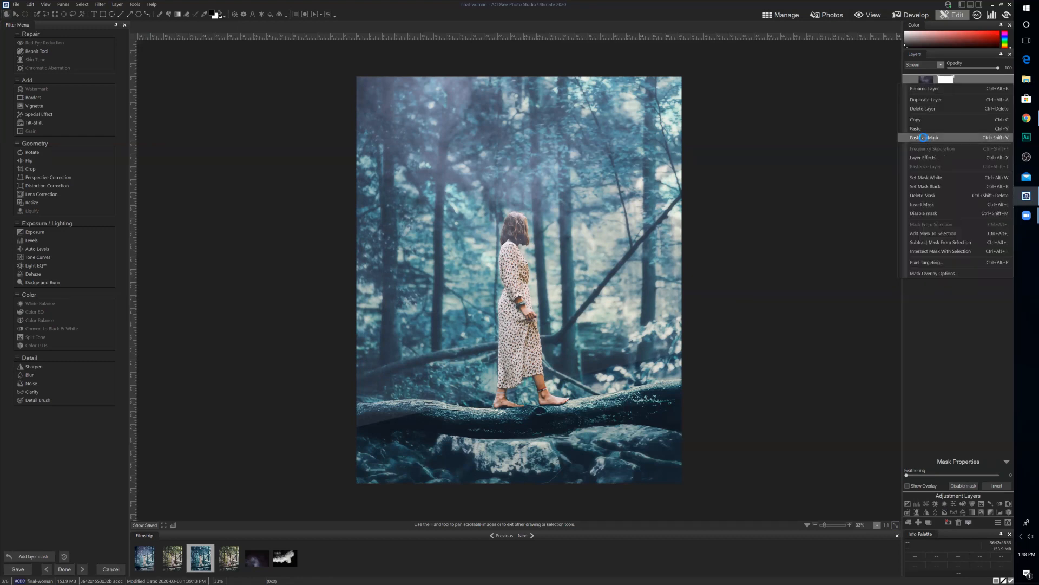
{"action": "left_click", "coordinate": [924, 137]}
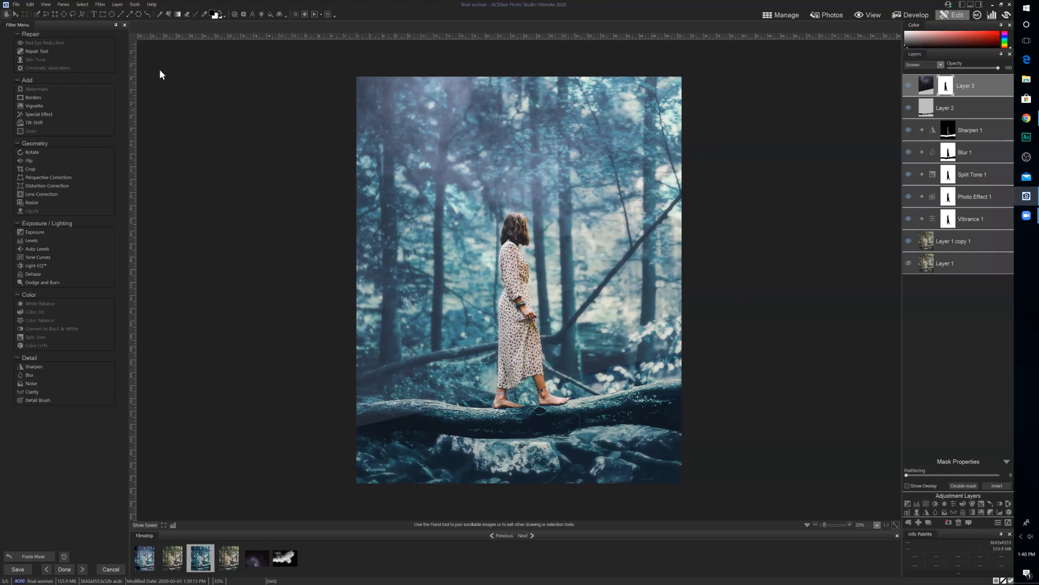
- Paint black on Layer 3's mask along the smoke's hard lower edge with a nib width of 531 and feathering of 19
{"action": "left_click", "coordinate": [159, 14]}
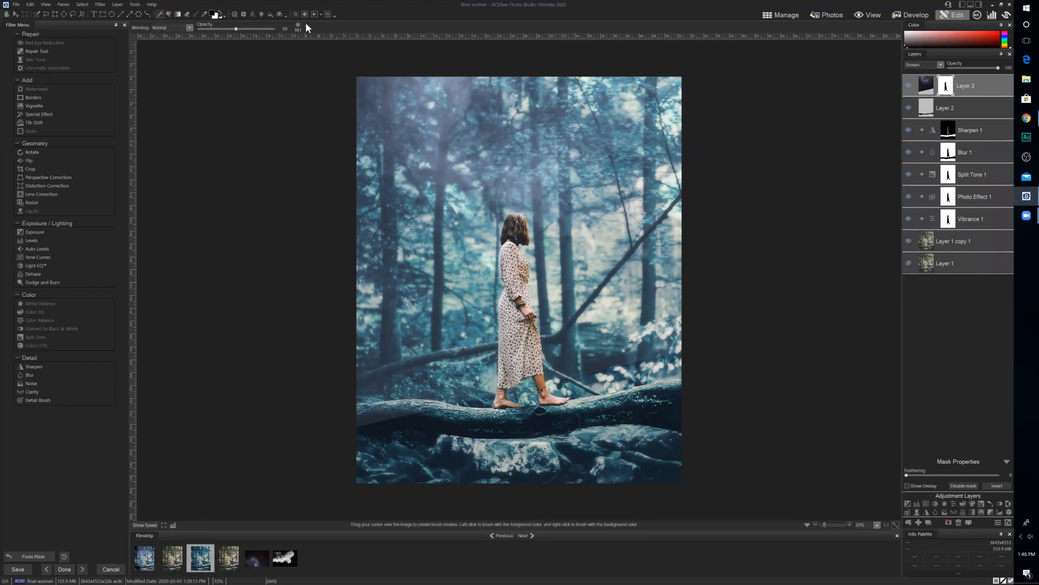
{"action": "left_click", "coordinate": [306, 25]}
{"action": "left_click_drag", "start_coordinate": [330, 31], "coordinate": [363, 32]}
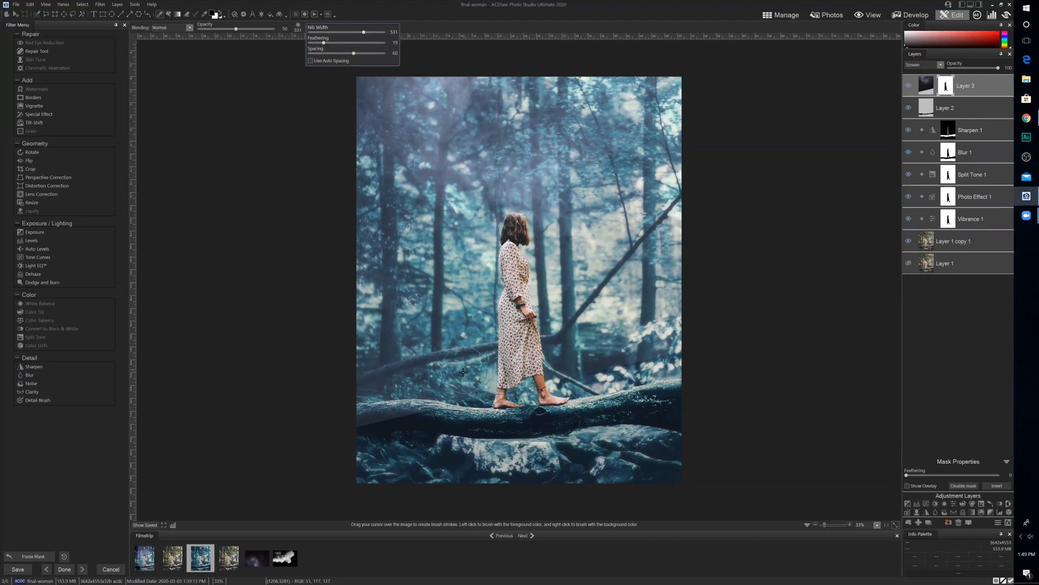
{"action": "left_click", "coordinate": [216, 97]}
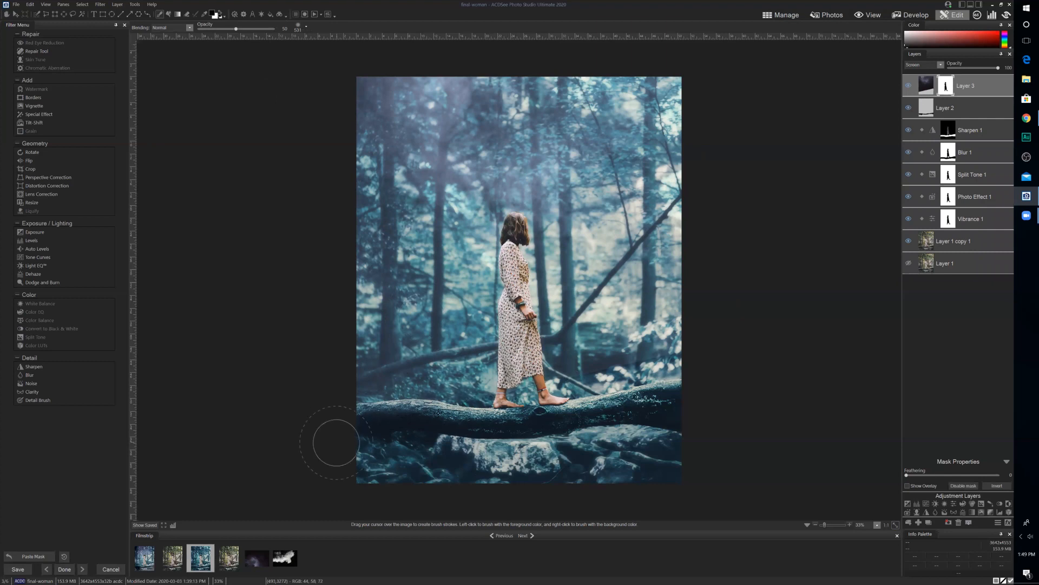
{"action": "mouse_move", "coordinate": [463, 416]}
{"action": "left_mouse_down"}
{"action": "mouse_move", "coordinate": [320, 429]}
{"action": "mouse_move", "coordinate": [772, 346]}
{"action": "left_mouse_up"}
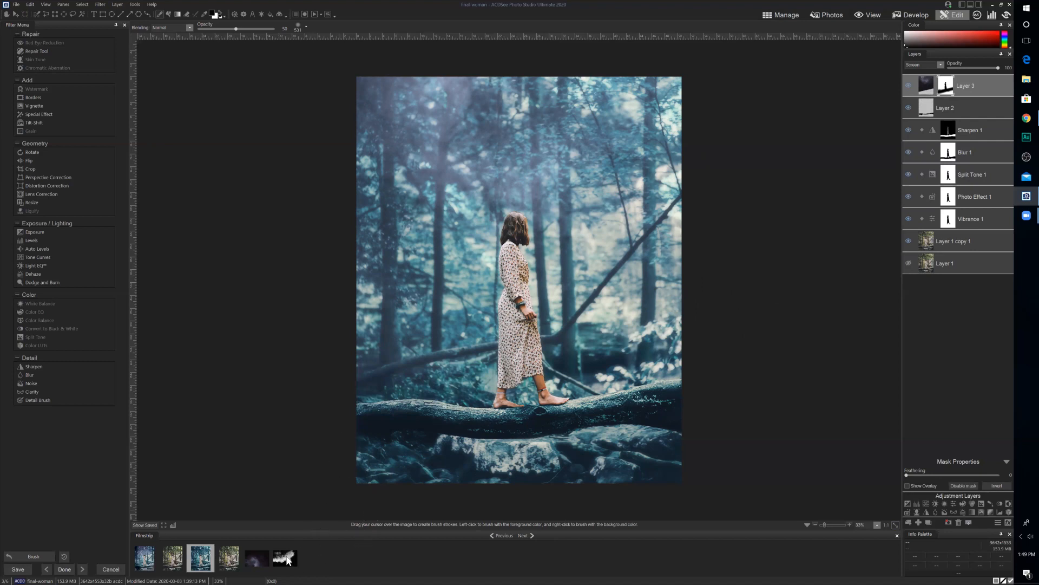
- Add the white smoke image as the top layer, scale it down, and position it across the bottom of the picture from the woman's waist down
{"action": "left_click_drag", "start_coordinate": [281, 556], "coordinate": [969, 79]}
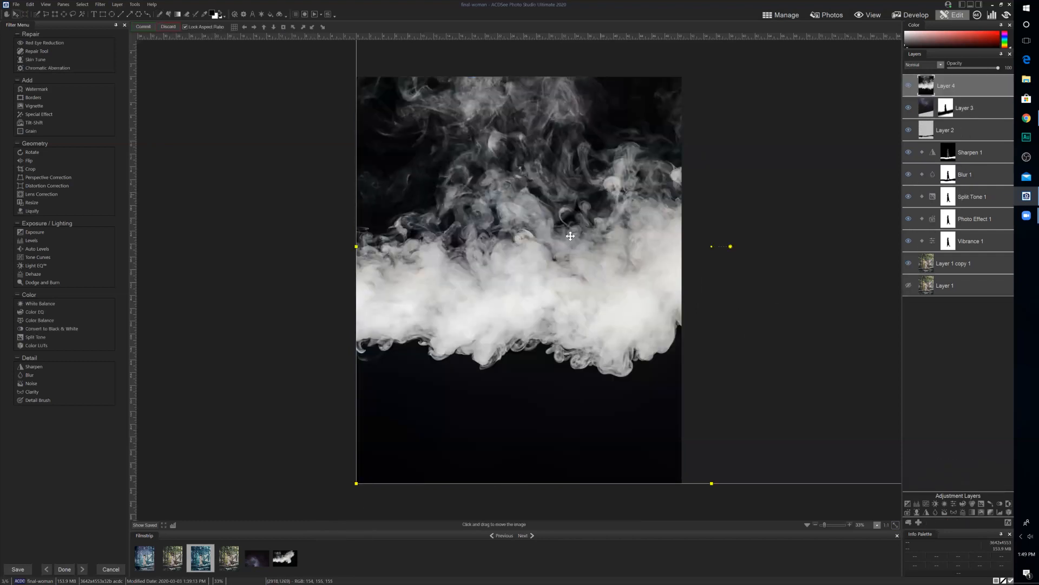
{"action": "left_click_drag", "start_coordinate": [570, 237], "coordinate": [439, 419]}
{"action": "left_click_drag", "start_coordinate": [855, 282], "coordinate": [798, 271]}
{"action": "left_click_drag", "start_coordinate": [581, 376], "coordinate": [675, 421]}
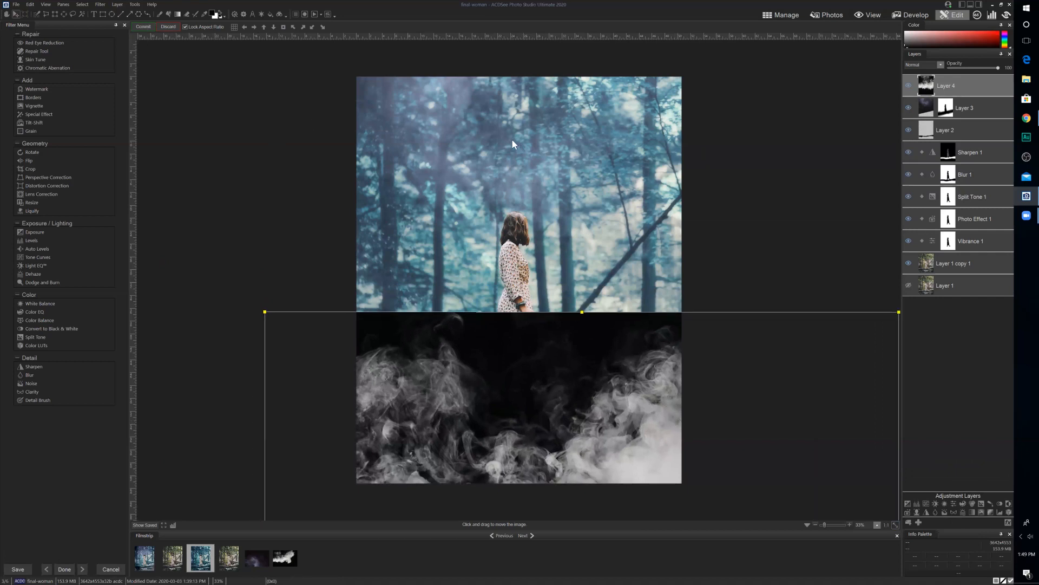
{"action": "key", "text": "Return"}
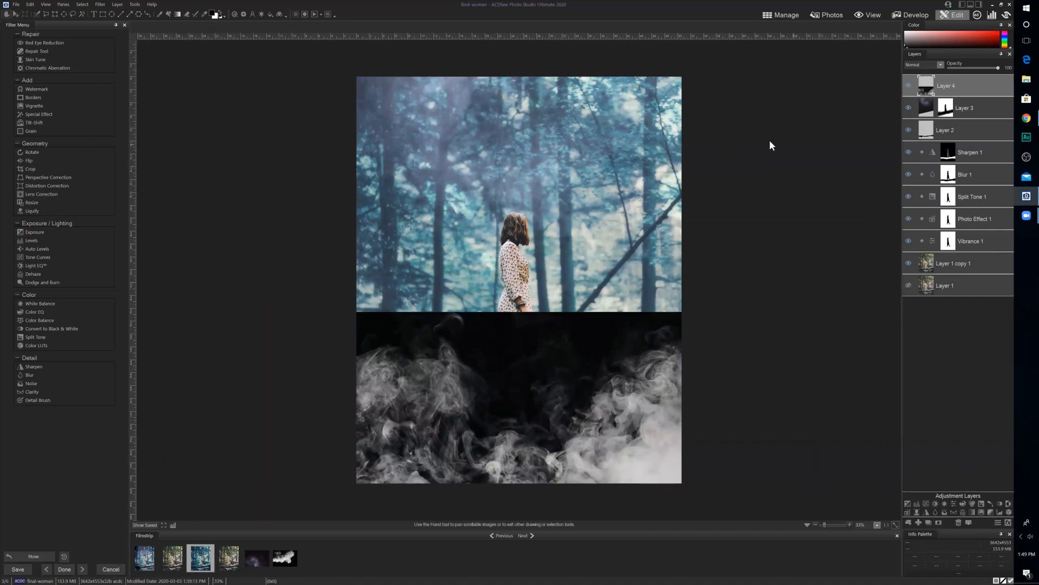
- Set the white smoke layer's blend mode to Screen and move the smoke slightly lower in the picture
{"action": "left_click", "coordinate": [933, 64]}
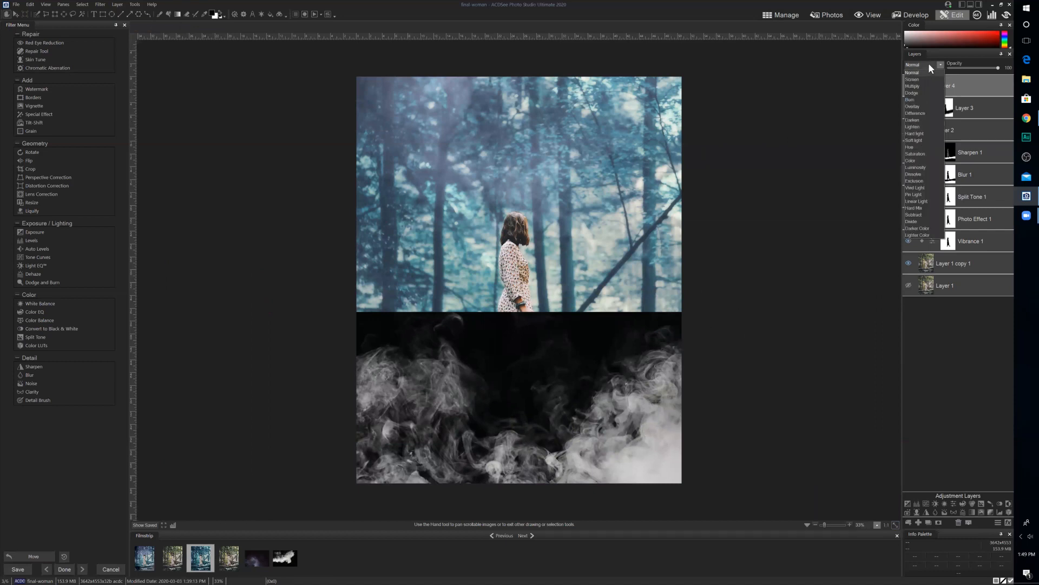
{"action": "left_click", "coordinate": [911, 77]}
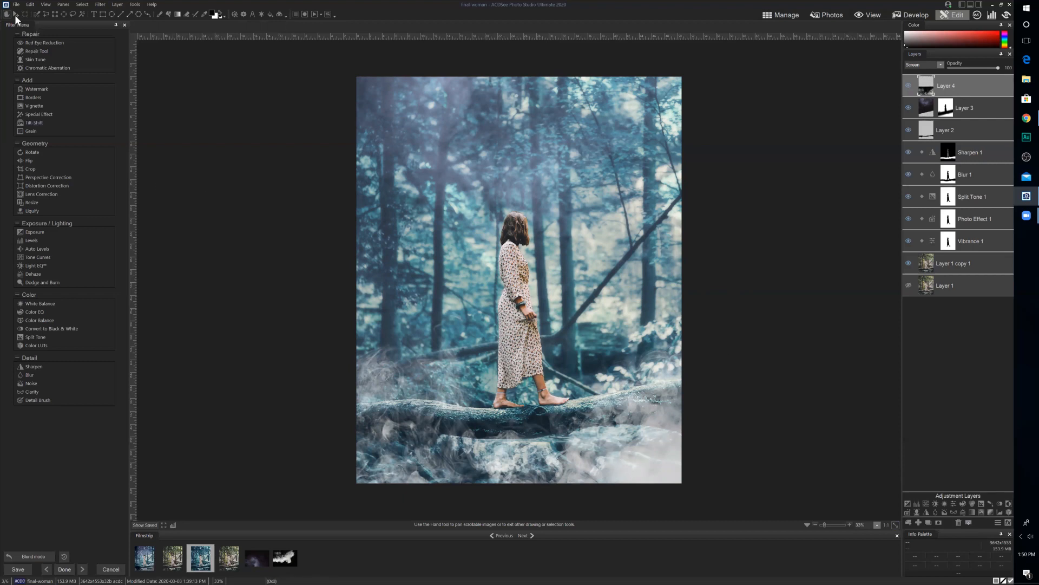
{"action": "left_click_drag", "start_coordinate": [636, 386], "coordinate": [632, 391]}
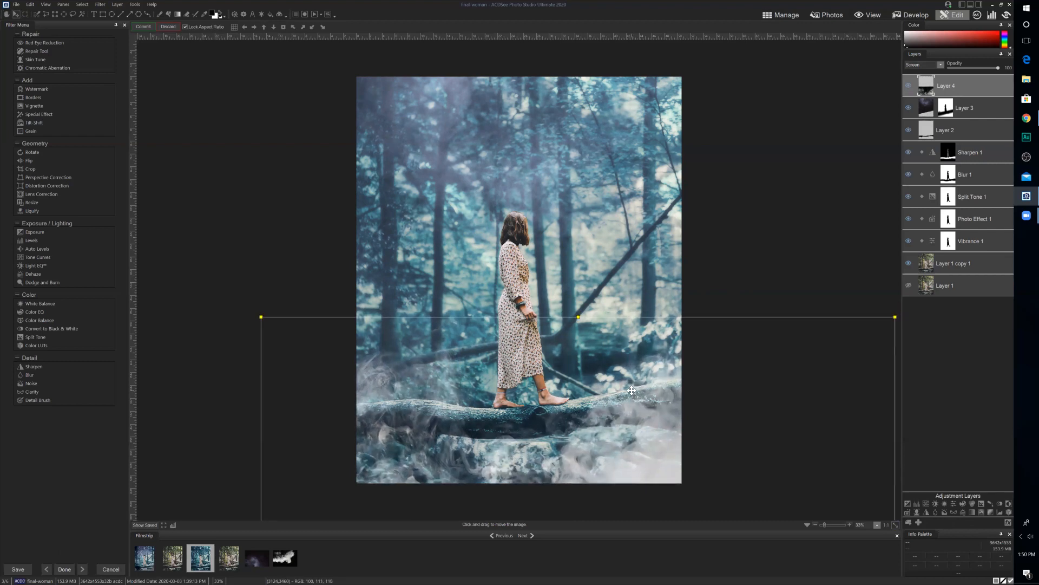
{"action": "left_click", "coordinate": [143, 27]}
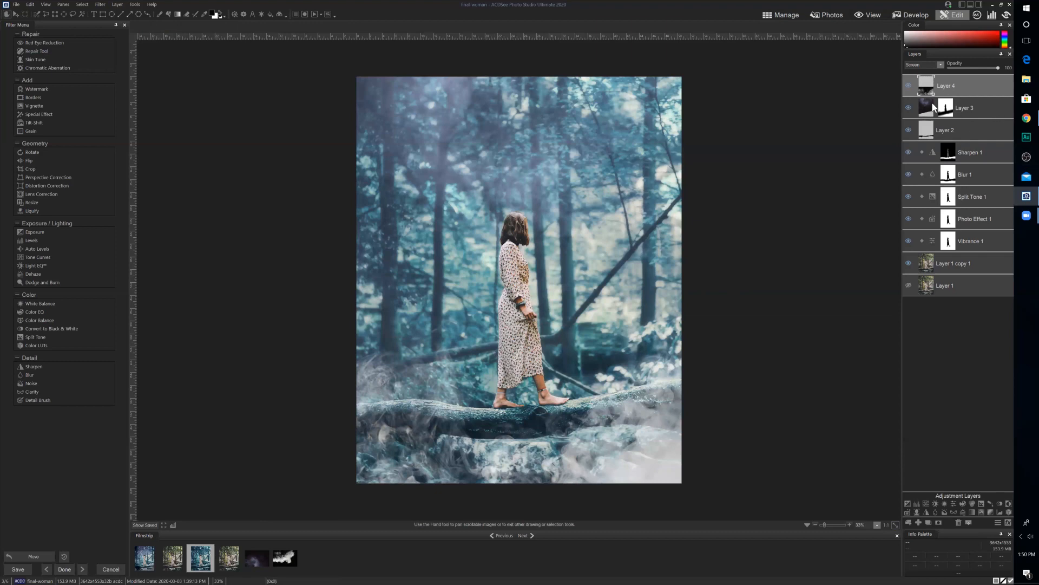
- Copy the Blur 1 layer's mask, add a mask to Layer 4, paste the copy as that mask, and compare with Layer 4 hidden
{"action": "right_click", "coordinate": [948, 175]}
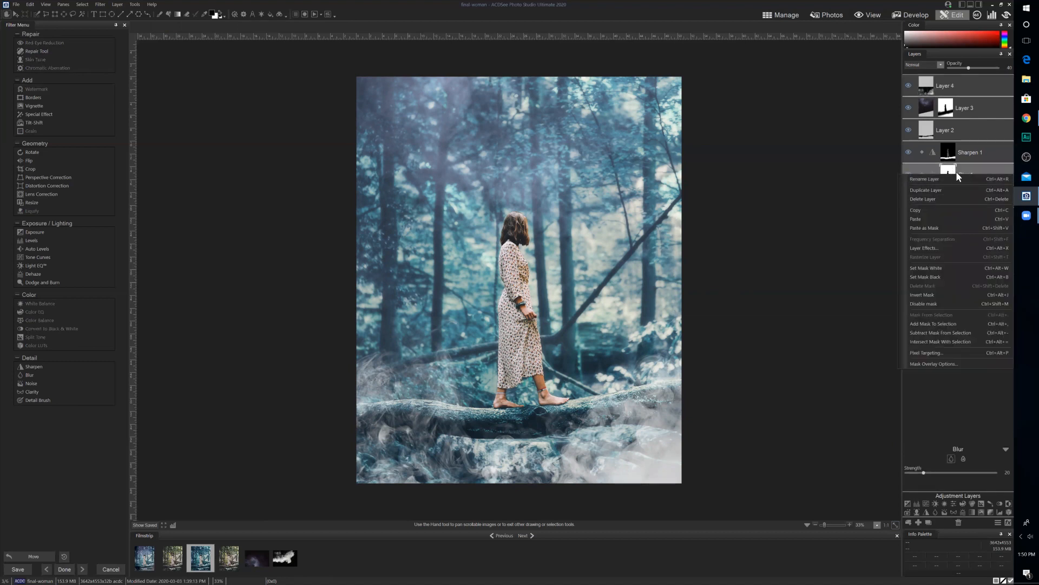
{"action": "left_click", "coordinate": [925, 211]}
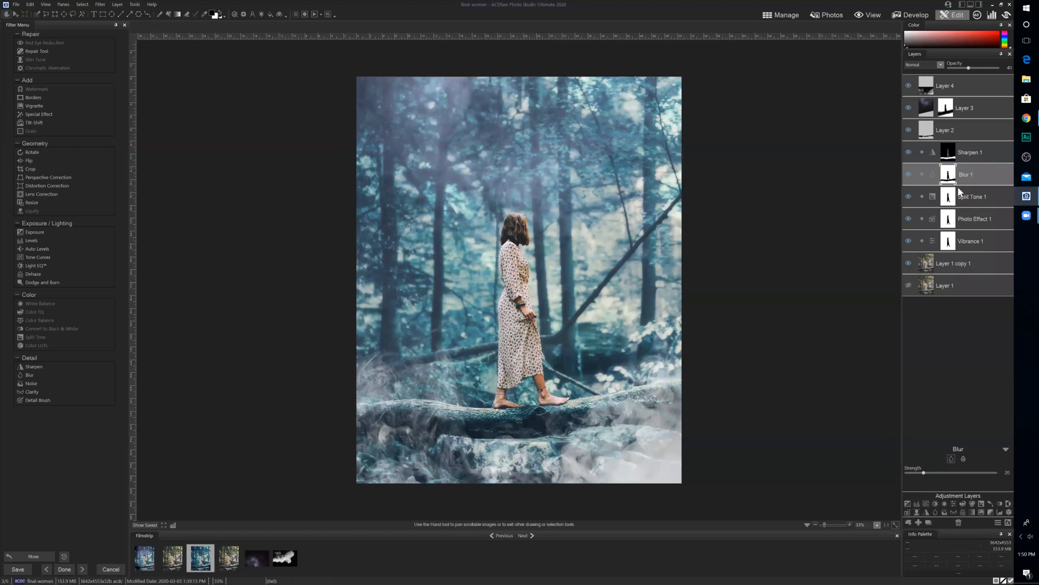
{"action": "left_click", "coordinate": [954, 85]}
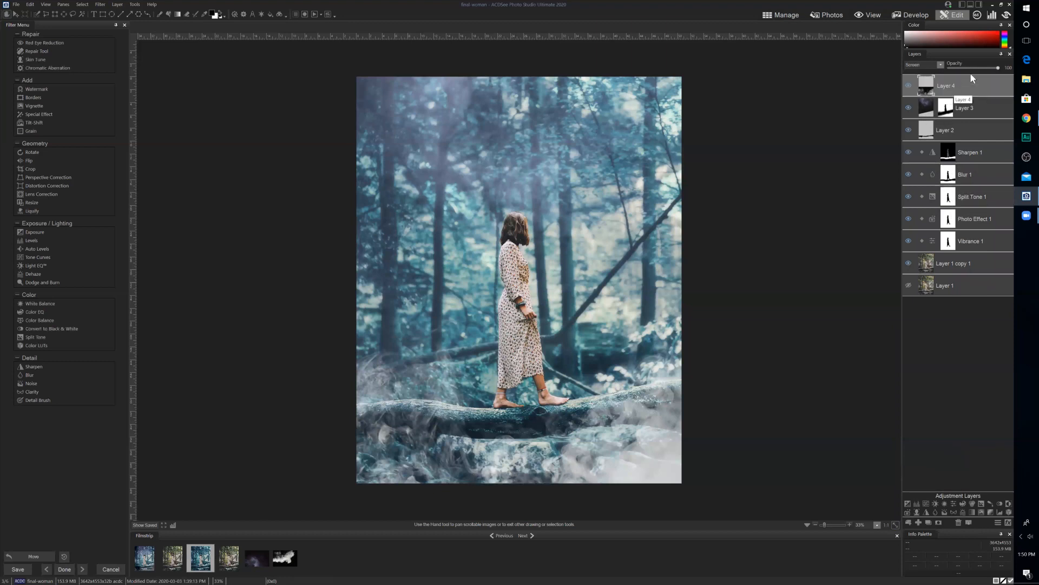
{"action": "left_click", "coordinate": [938, 524]}
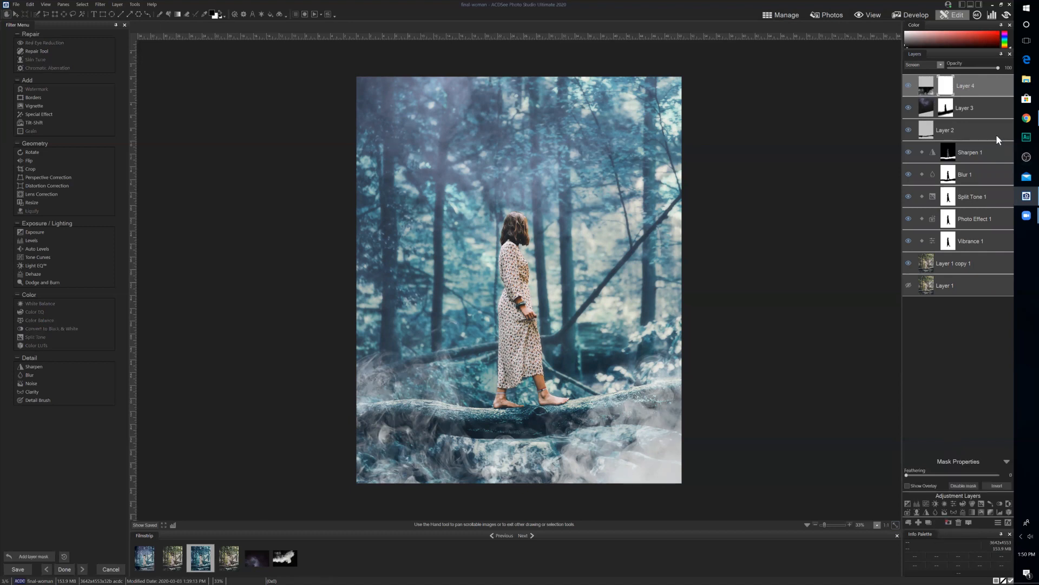
{"action": "right_click", "coordinate": [947, 89]}
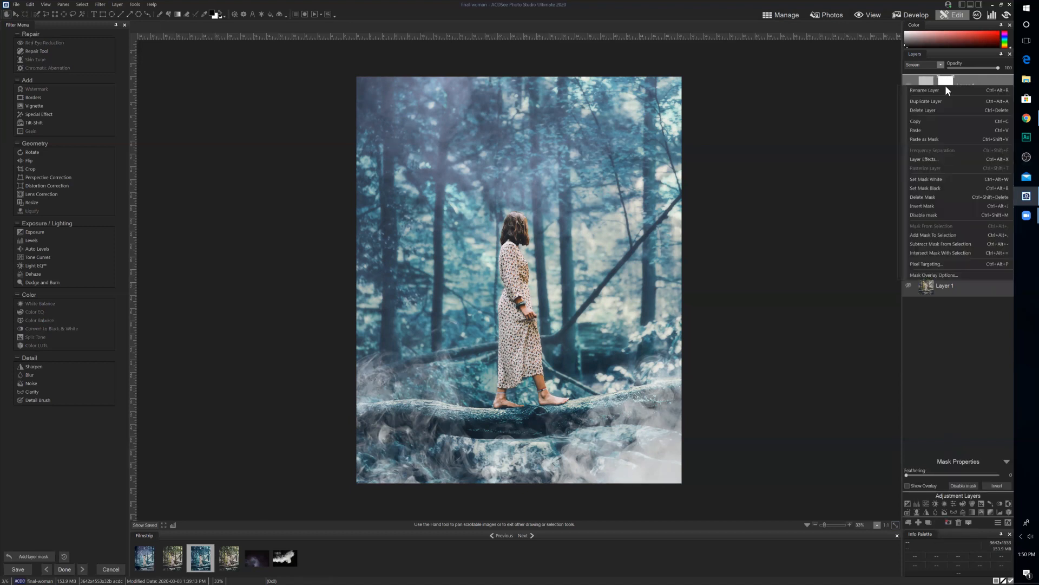
{"action": "left_click", "coordinate": [934, 138]}
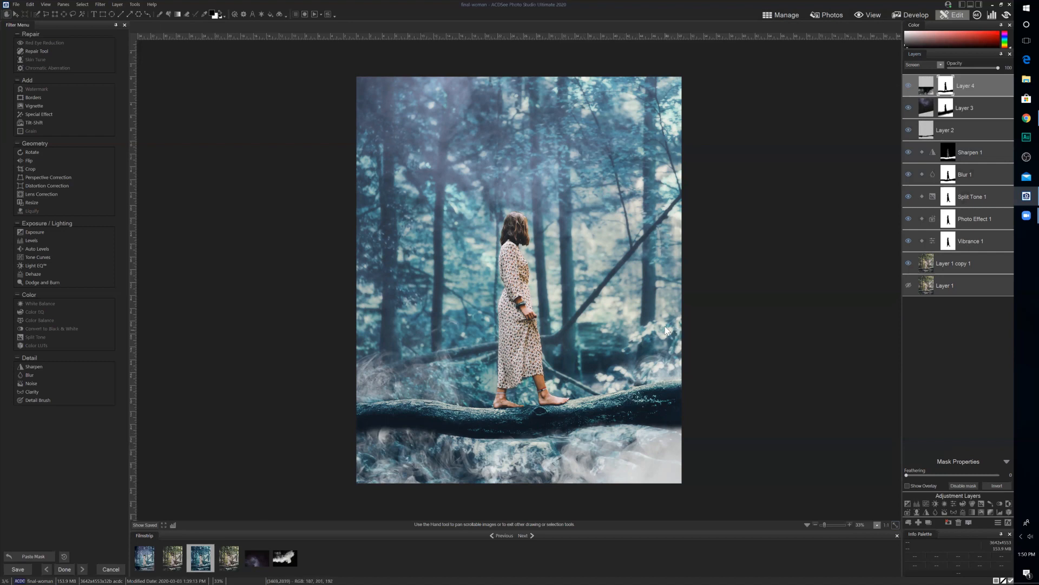
{"action": "left_click", "coordinate": [909, 87]}
{"action": "left_click", "coordinate": [909, 86]}
- Paint white on Layer 4's mask along the log and its underside to bring the smoke back there
{"action": "left_click", "coordinate": [171, 13]}
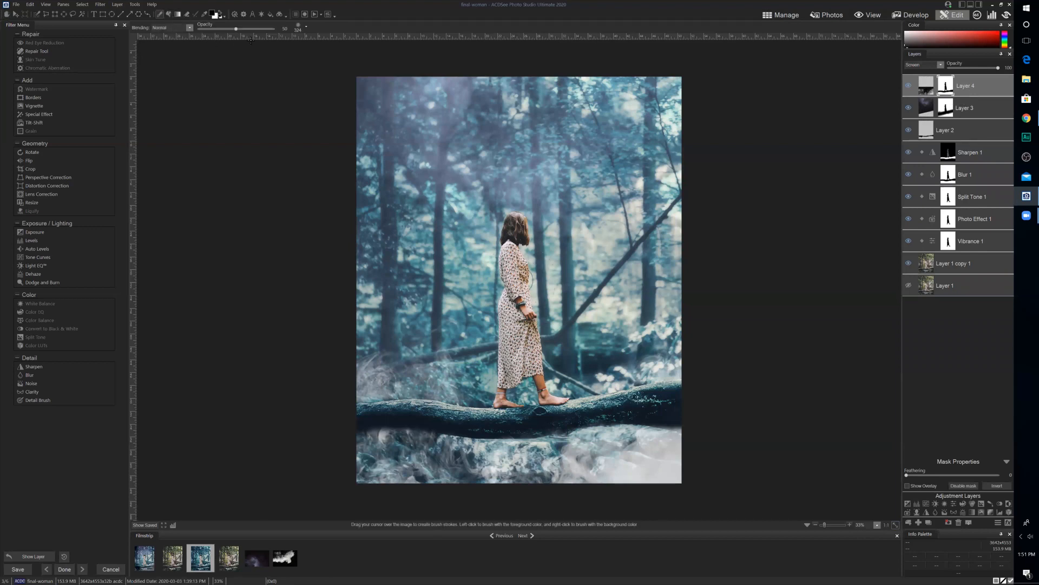
{"action": "left_click", "coordinate": [221, 15]}
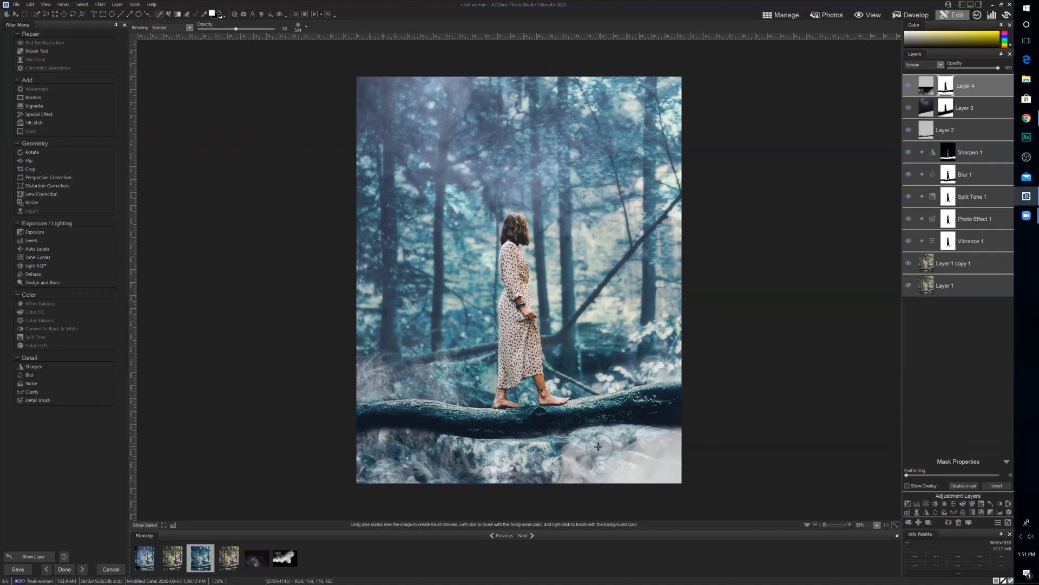
{"action": "mouse_move", "coordinate": [599, 447]}
{"action": "left_mouse_down"}
{"action": "mouse_move", "coordinate": [704, 331]}
{"action": "mouse_move", "coordinate": [620, 458]}
{"action": "mouse_move", "coordinate": [744, 334]}
{"action": "mouse_move", "coordinate": [711, 365]}
{"action": "mouse_move", "coordinate": [654, 469]}
{"action": "mouse_move", "coordinate": [718, 283]}
{"action": "mouse_move", "coordinate": [650, 429]}
{"action": "left_mouse_up"}
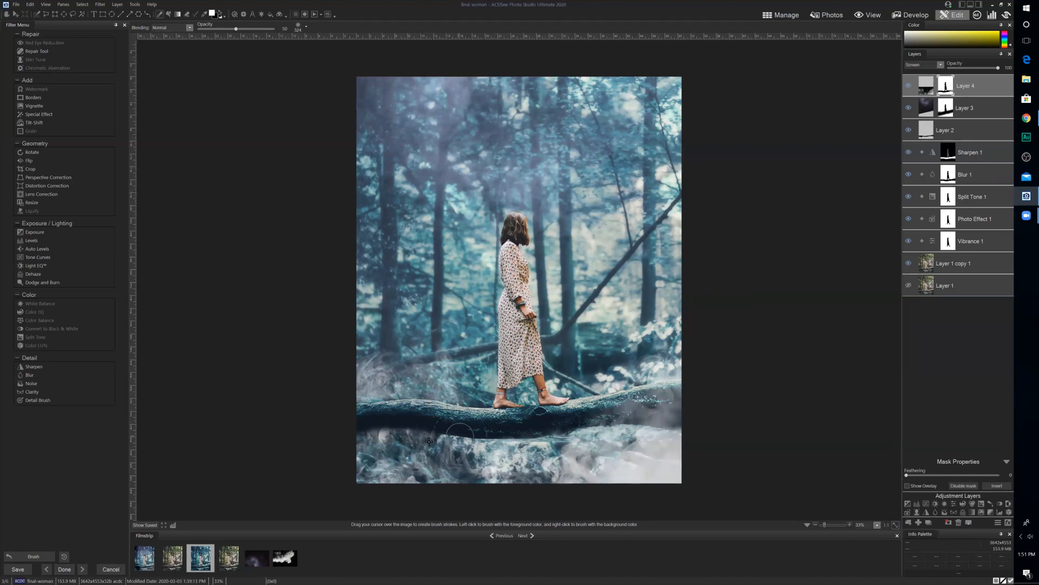
{"action": "mouse_move", "coordinate": [424, 450]}
{"action": "left_mouse_down"}
{"action": "mouse_move", "coordinate": [299, 363]}
{"action": "mouse_move", "coordinate": [454, 452]}
{"action": "mouse_move", "coordinate": [342, 392]}
{"action": "mouse_move", "coordinate": [387, 422]}
{"action": "mouse_move", "coordinate": [318, 402]}
{"action": "mouse_move", "coordinate": [438, 444]}
{"action": "mouse_move", "coordinate": [425, 433]}
{"action": "mouse_move", "coordinate": [561, 455]}
{"action": "mouse_move", "coordinate": [569, 499]}
{"action": "left_mouse_up"}
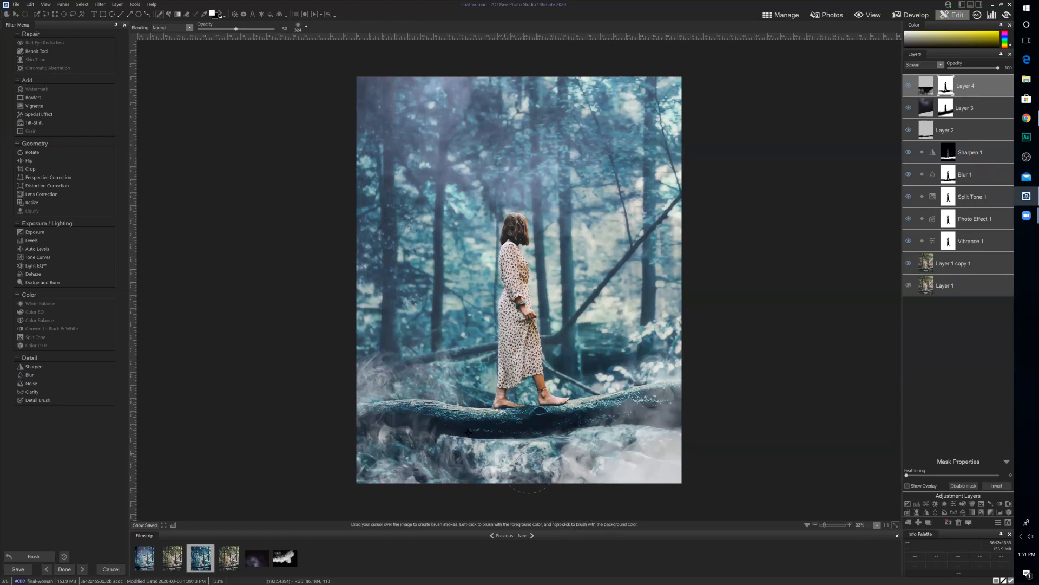
{"action": "left_click", "coordinate": [908, 83]}
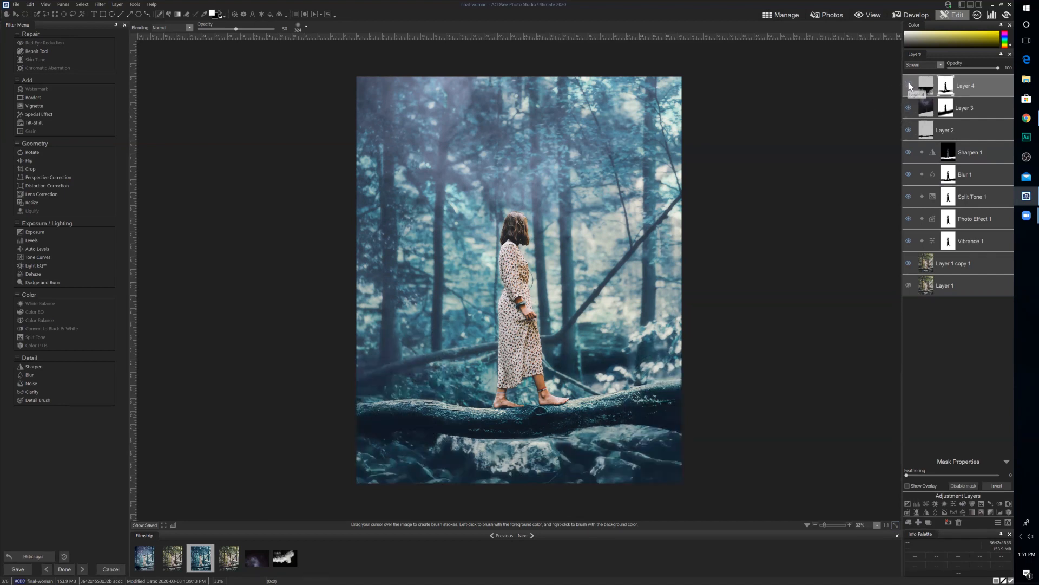
{"action": "left_click", "coordinate": [908, 84]}
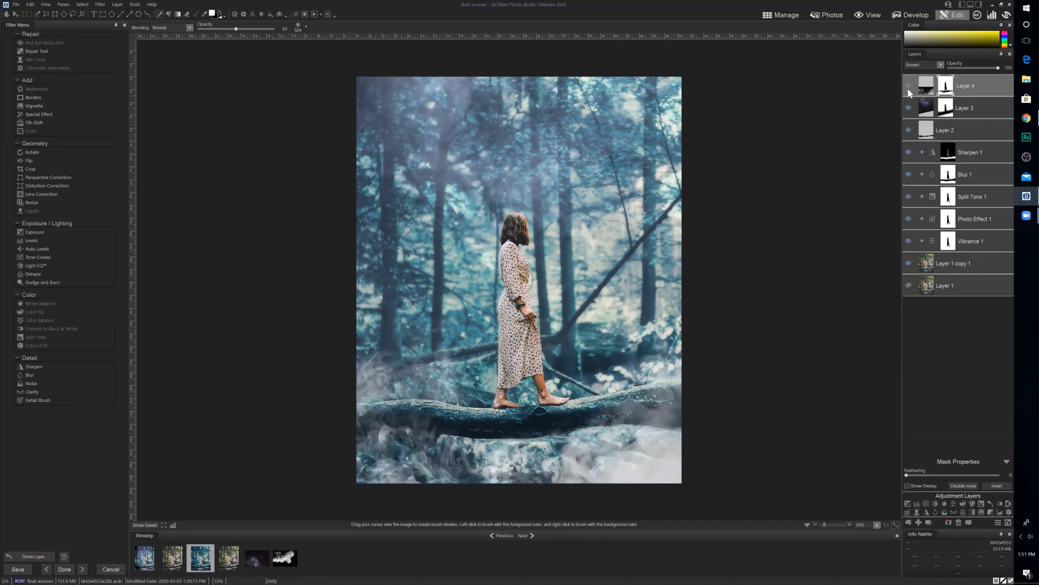
{"action": "left_click", "coordinate": [502, 433]}
- Add a Vignette adjustment layer at the top of the stack with a strength of 37
{"action": "left_click", "coordinate": [983, 512]}
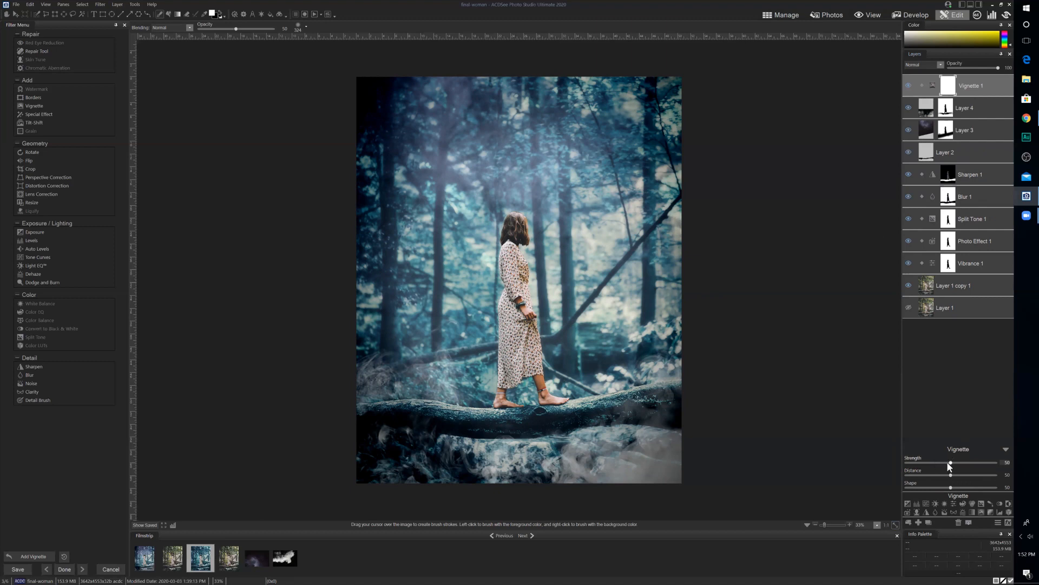
{"action": "left_click_drag", "start_coordinate": [950, 464], "coordinate": [938, 460]}
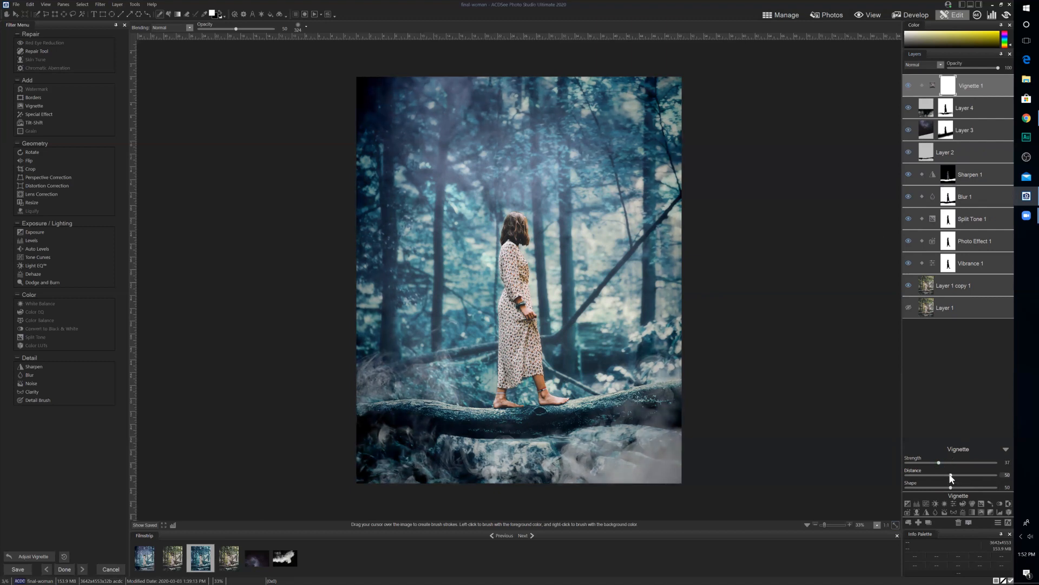
{"action": "left_click_drag", "start_coordinate": [950, 474], "coordinate": [951, 474]}
{"action": "mouse_move", "coordinate": [979, 83]}
{"action": "left_mouse_down"}
{"action": "mouse_move", "coordinate": [986, 113]}
{"action": "mouse_move", "coordinate": [982, 105]}
{"action": "mouse_move", "coordinate": [973, 142]}
{"action": "mouse_move", "coordinate": [973, 123]}
{"action": "mouse_move", "coordinate": [975, 161]}
{"action": "mouse_move", "coordinate": [963, 116]}
{"action": "mouse_move", "coordinate": [976, 76]}
{"action": "left_mouse_up"}
- Add a blank layer above the vignette and toggle the Photo Effect and Vibrance layers to compare their effect
{"action": "left_click", "coordinate": [919, 523]}
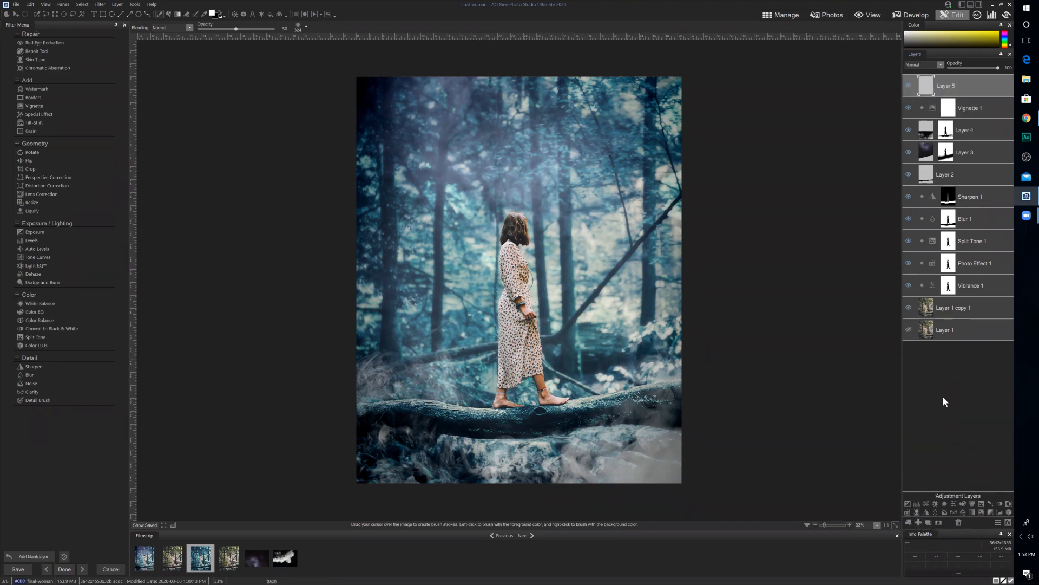
{"action": "left_click", "coordinate": [908, 263]}
{"action": "left_click", "coordinate": [908, 285]}
{"action": "left_click", "coordinate": [909, 284]}
{"action": "left_click", "coordinate": [909, 285]}
{"action": "left_click", "coordinate": [909, 285]}
- Choose the Gradient tool and set a pink foreground colour and a white background colour
{"action": "left_click", "coordinate": [177, 15]}
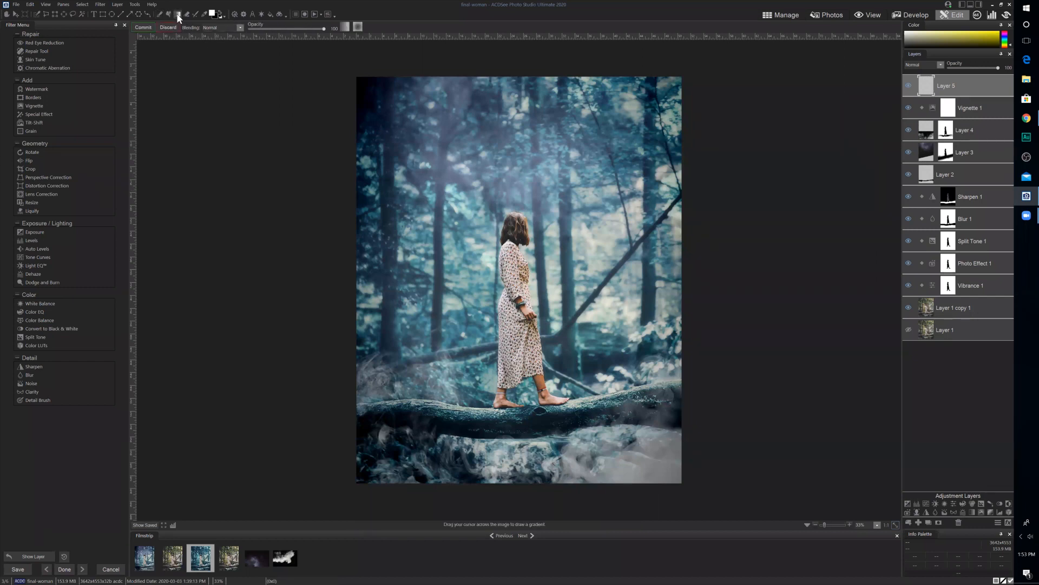
{"action": "left_click", "coordinate": [212, 14]}
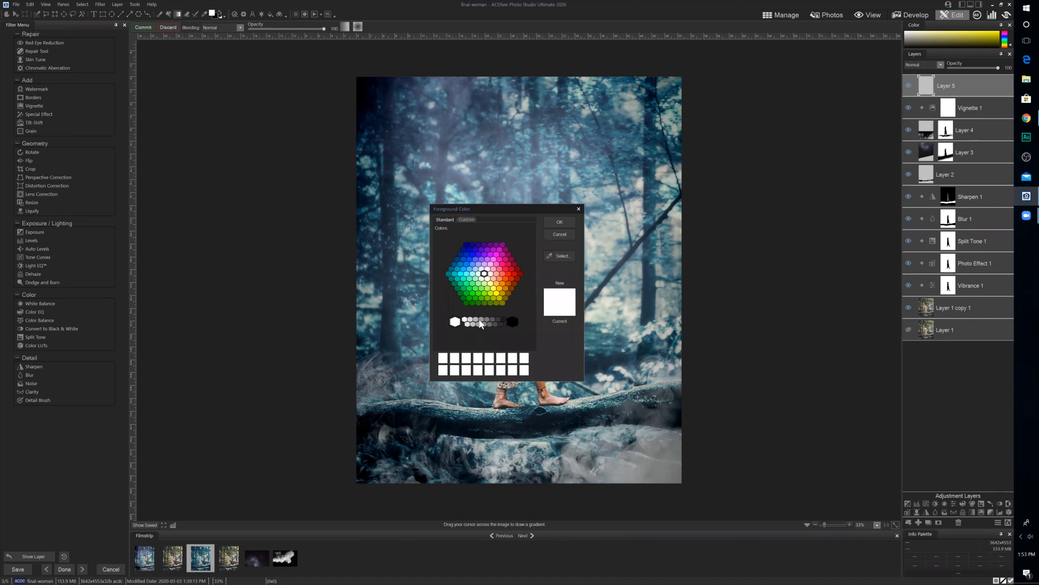
{"action": "left_click", "coordinate": [499, 269]}
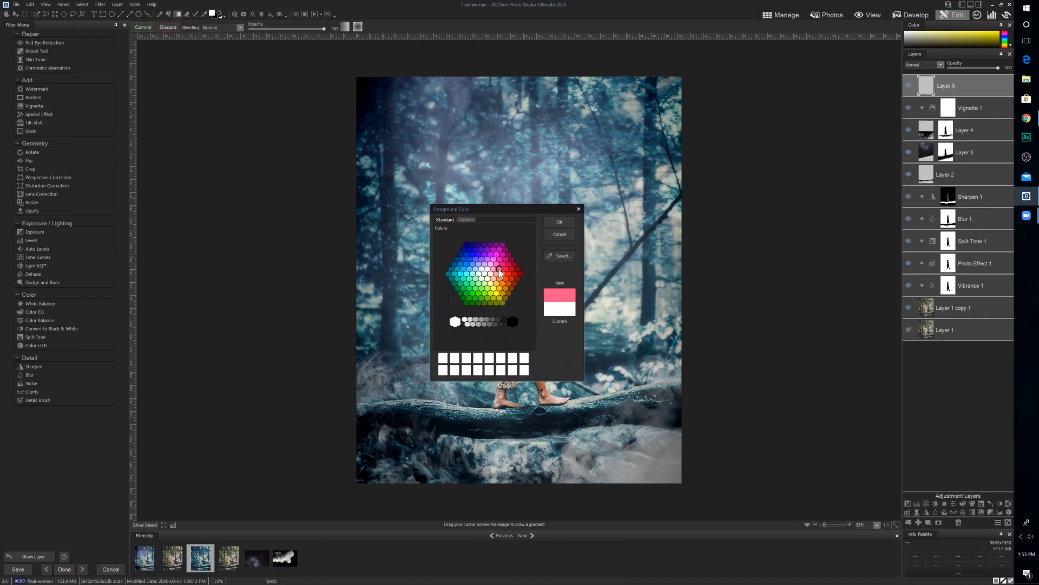
{"action": "left_click", "coordinate": [559, 222]}
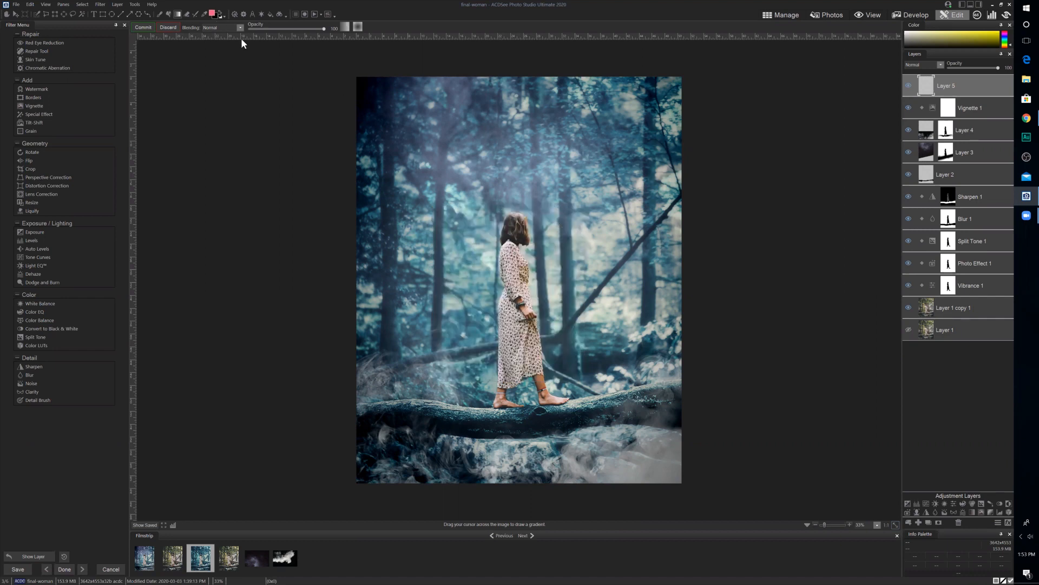
{"action": "left_click", "coordinate": [215, 16]}
{"action": "left_click", "coordinate": [485, 274]}
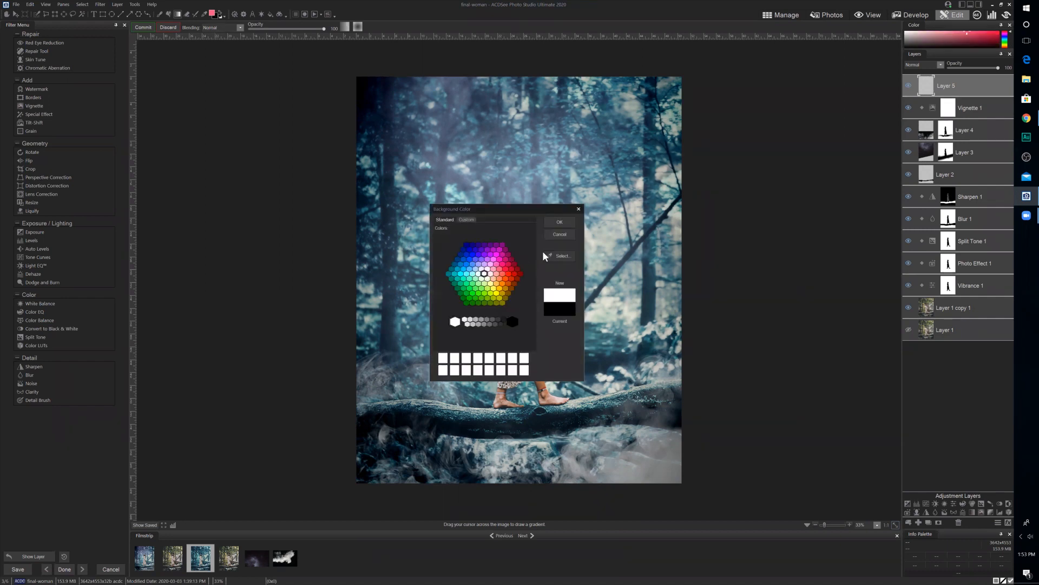
{"action": "left_click", "coordinate": [558, 222]}
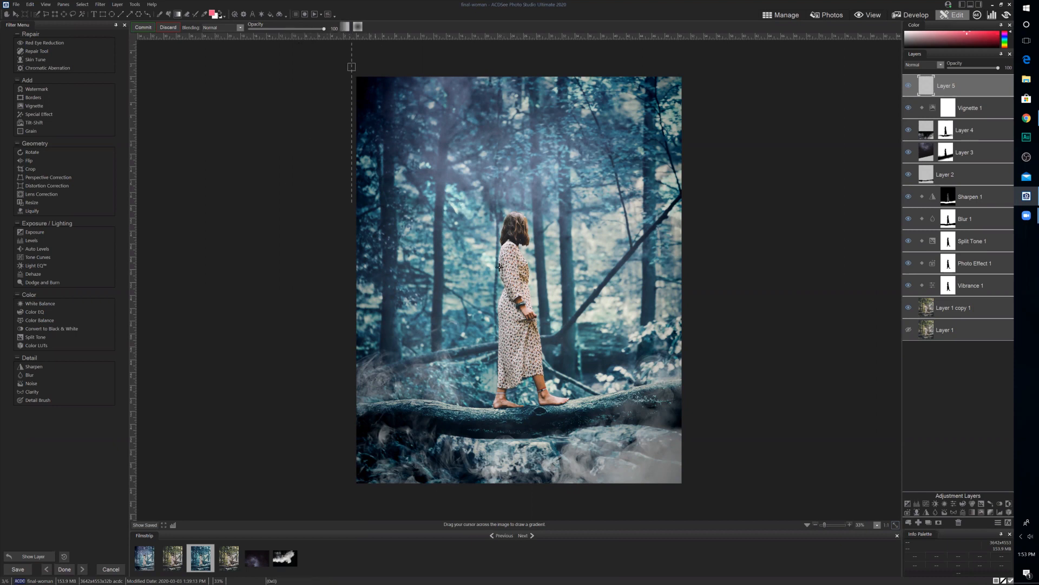
- Draw a diagonal pink-to-white gradient from the picture's upper-left corner on the blank layer, with its opacity lowered to a little under half
{"action": "left_click_drag", "start_coordinate": [352, 67], "coordinate": [552, 305]}
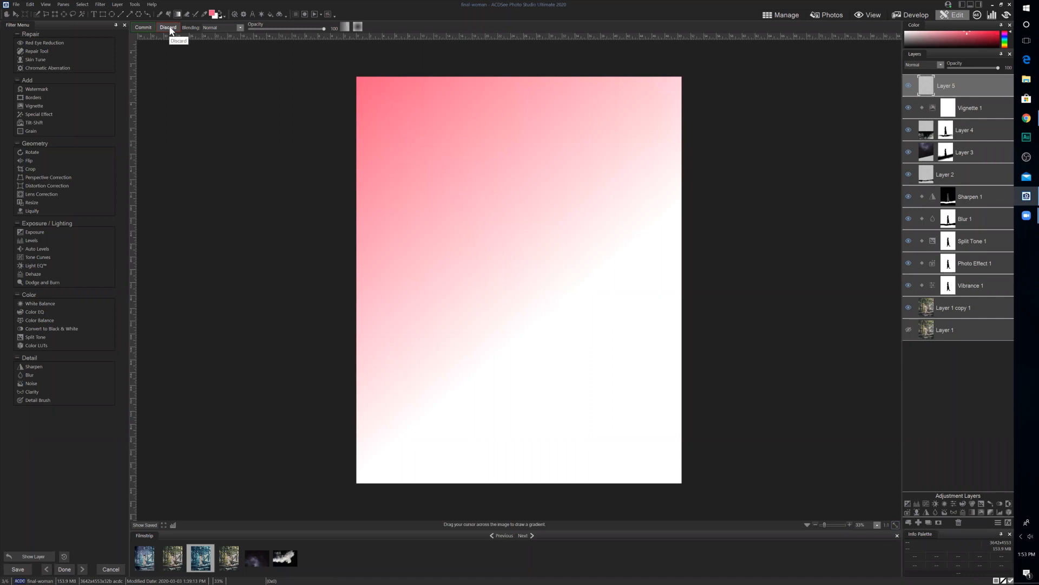
{"action": "left_click", "coordinate": [270, 28]}
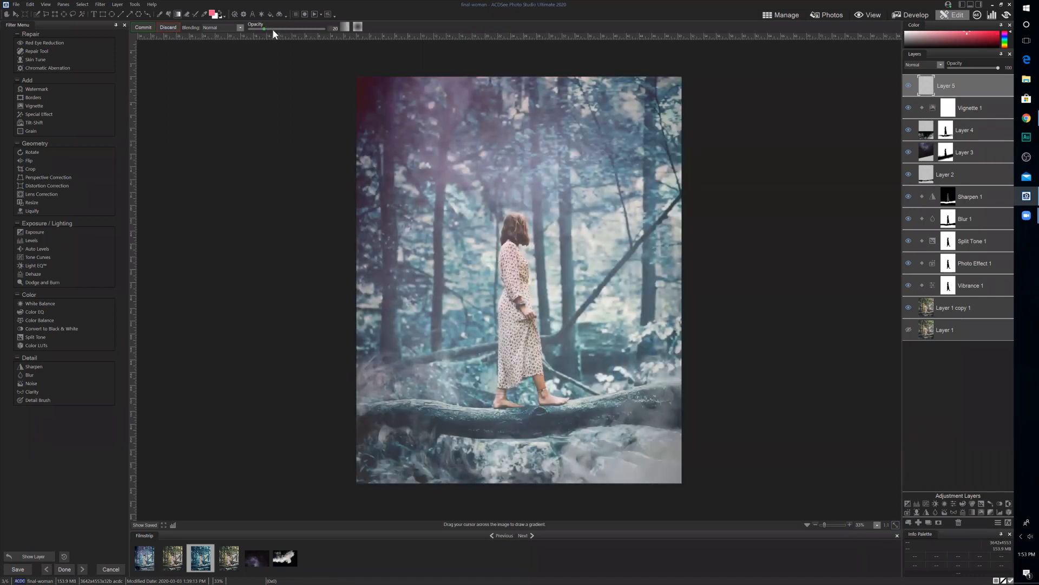
{"action": "left_click_drag", "start_coordinate": [275, 31], "coordinate": [282, 30]}
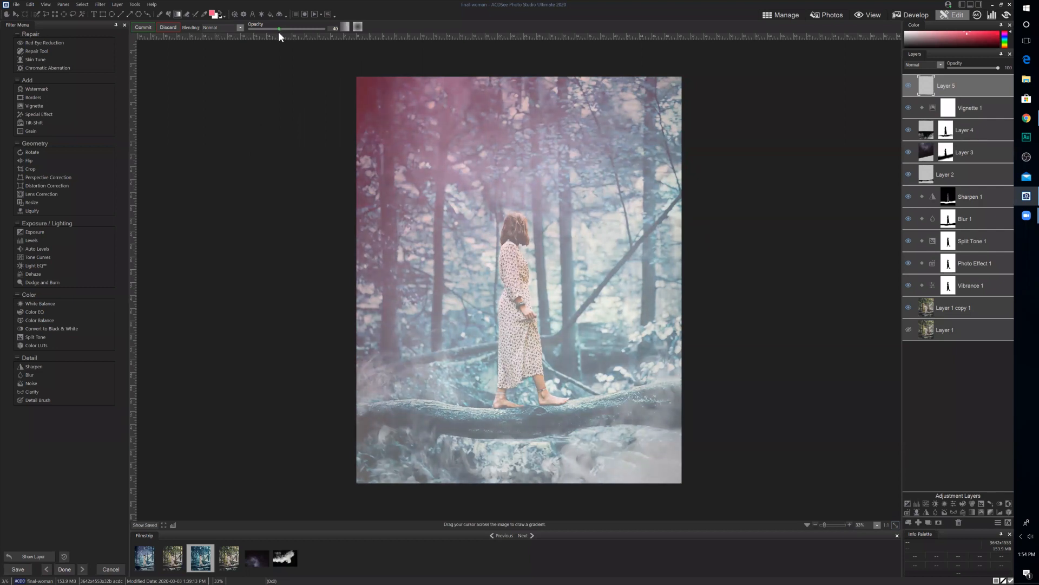
{"action": "left_click", "coordinate": [281, 31]}
{"action": "left_click_drag", "start_coordinate": [351, 67], "coordinate": [360, 70]}
{"action": "left_click", "coordinate": [151, 29]}
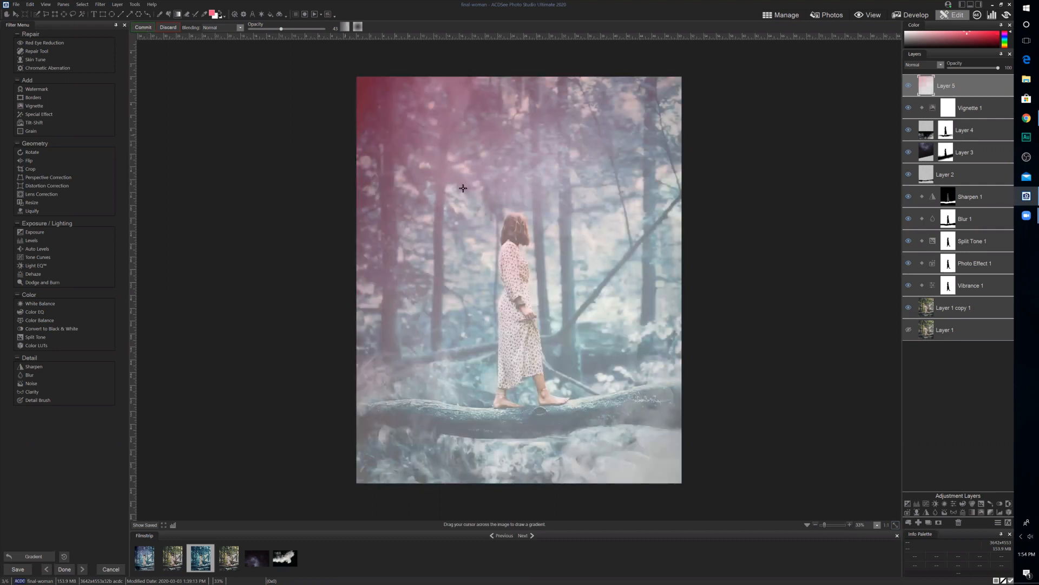
- Try the Soft light, Lighten and Hard light blend modes on the gradient layer and settle on Overlay
{"action": "left_click", "coordinate": [939, 65]}
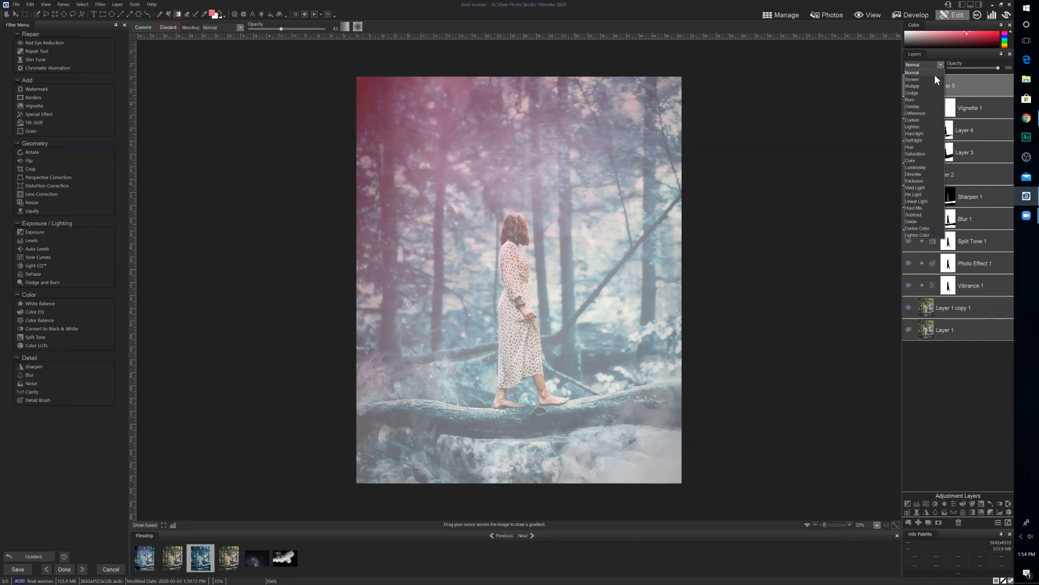
{"action": "left_click", "coordinate": [915, 140]}
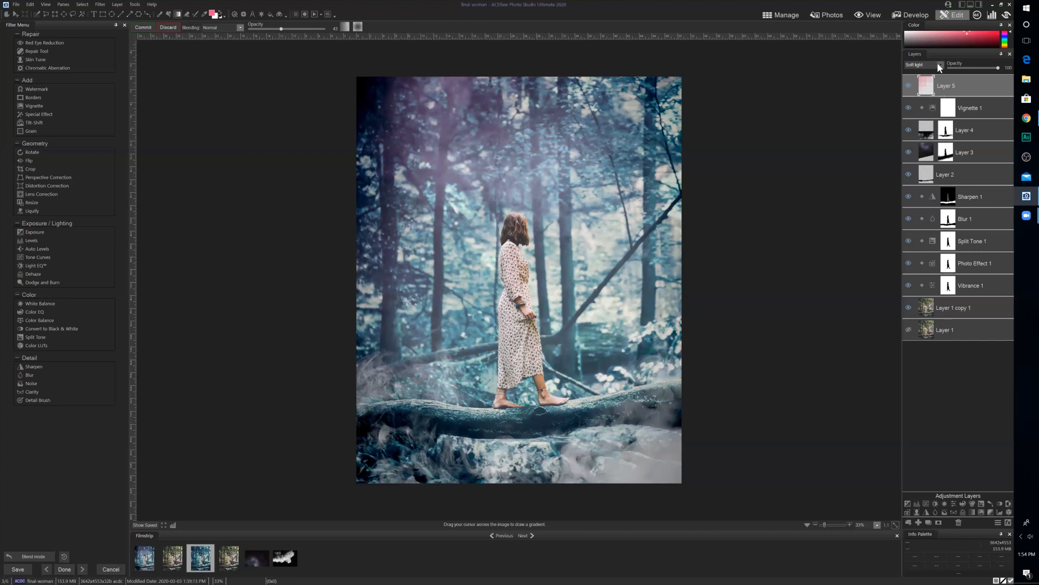
{"action": "left_click", "coordinate": [939, 63]}
{"action": "left_click", "coordinate": [913, 127]}
{"action": "left_click", "coordinate": [936, 64]}
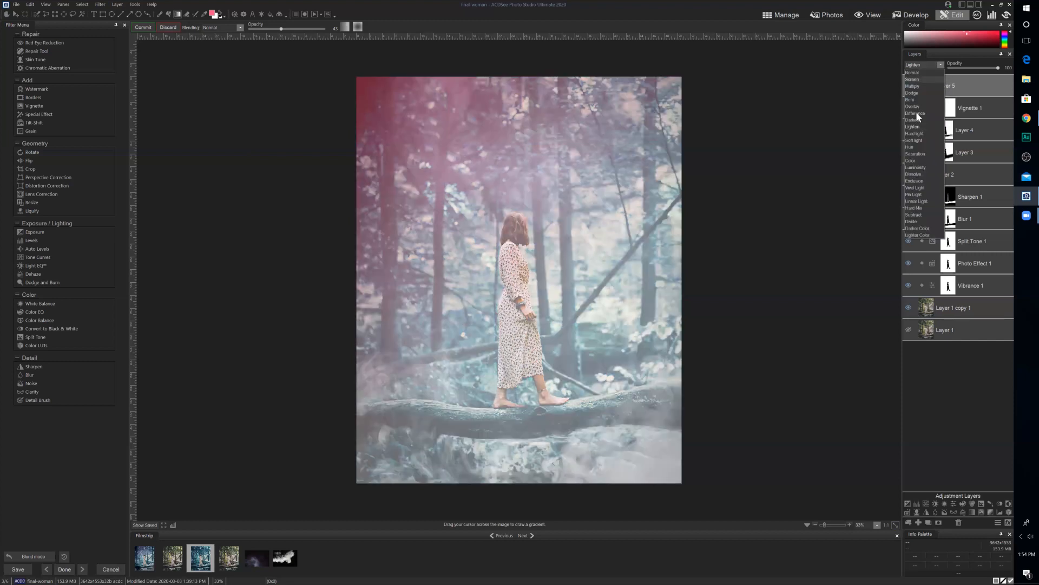
{"action": "left_click", "coordinate": [924, 135]}
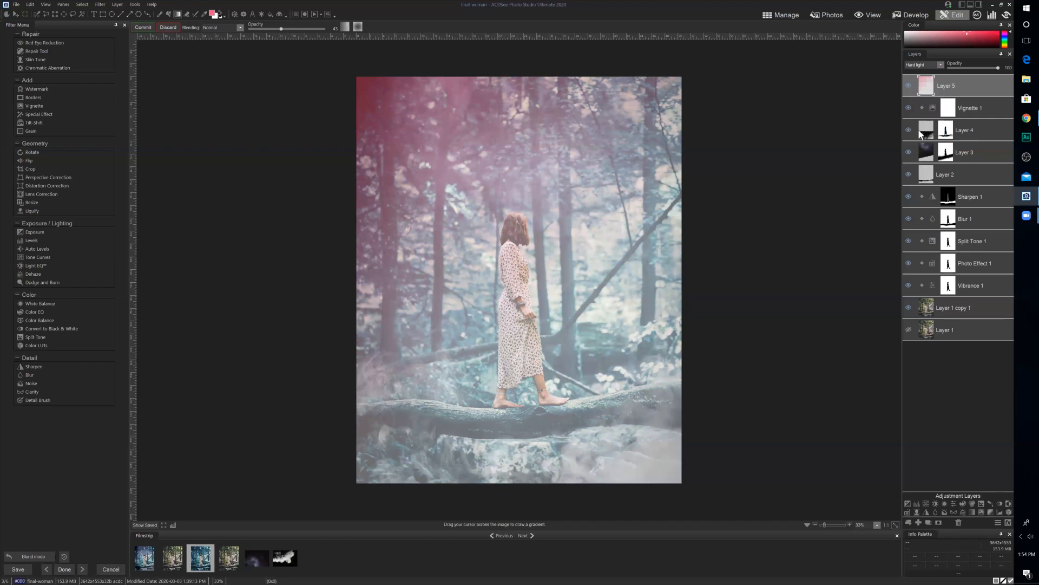
{"action": "left_click", "coordinate": [937, 65]}
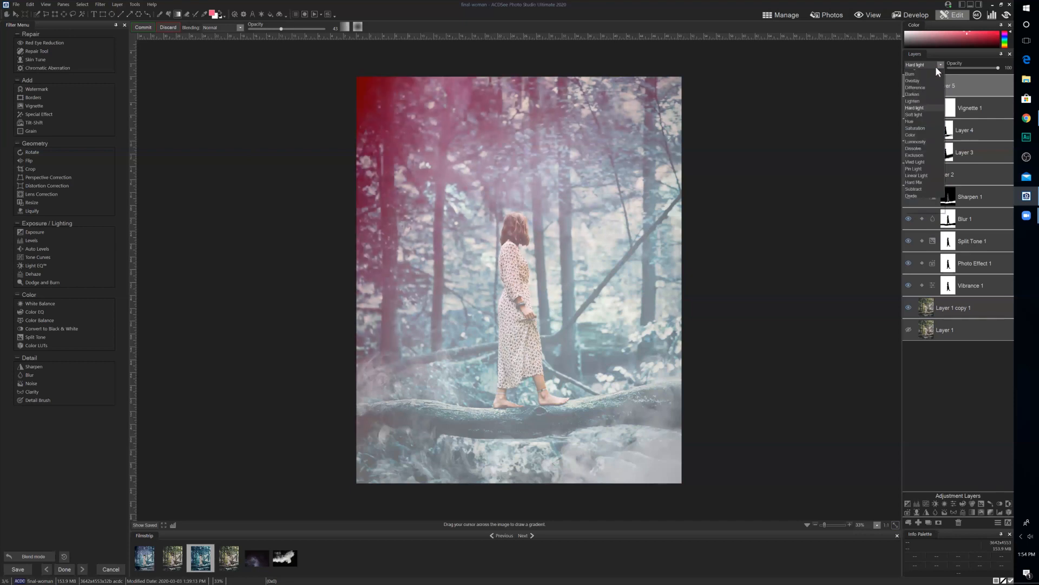
{"action": "left_click", "coordinate": [913, 106]}
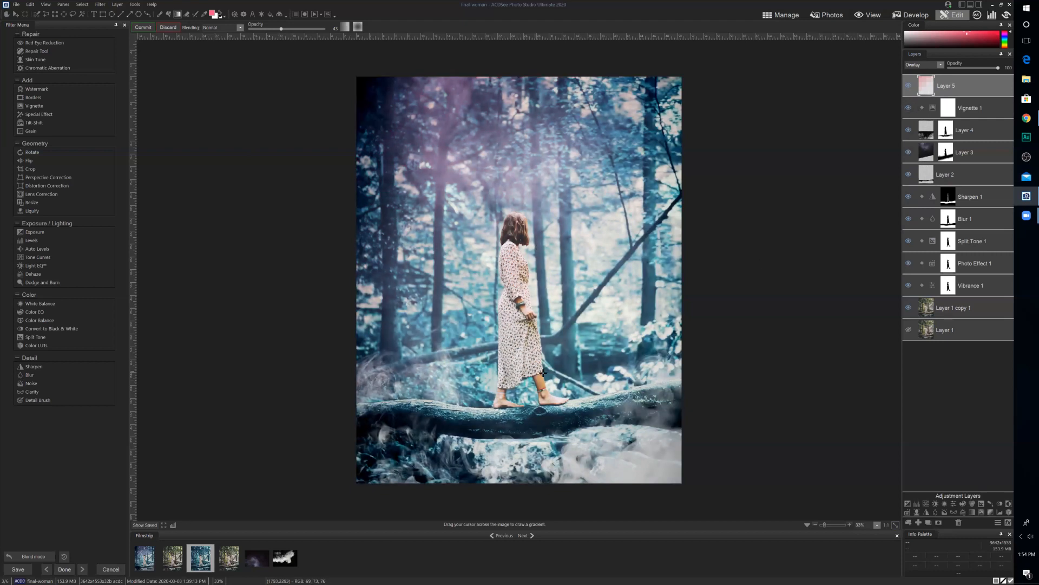
- Set the pink gradient layer's blend mode to Soft light and move the layer below Vignette 1
{"action": "left_click", "coordinate": [931, 64]}
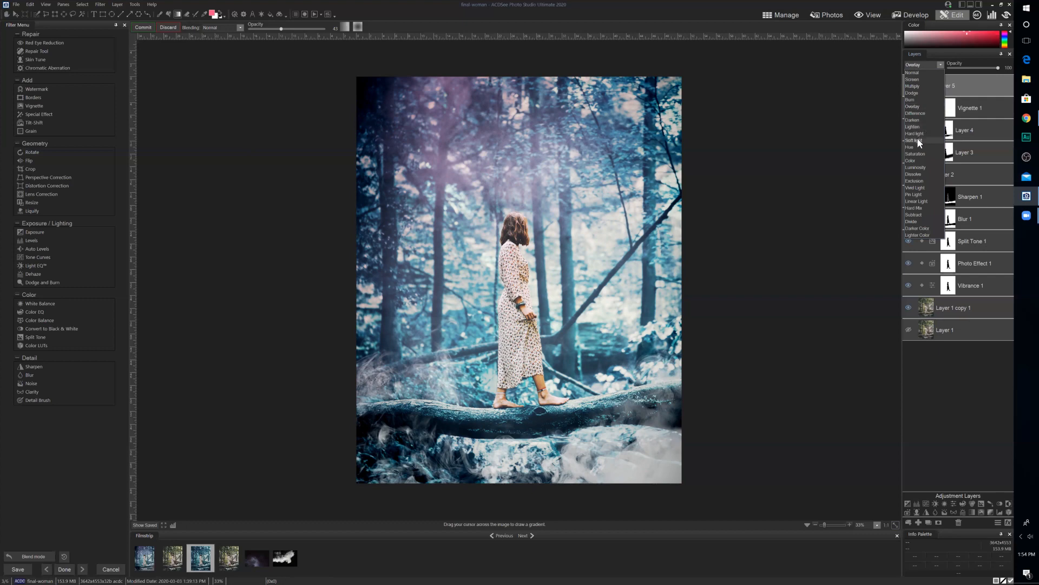
{"action": "left_click", "coordinate": [917, 138]}
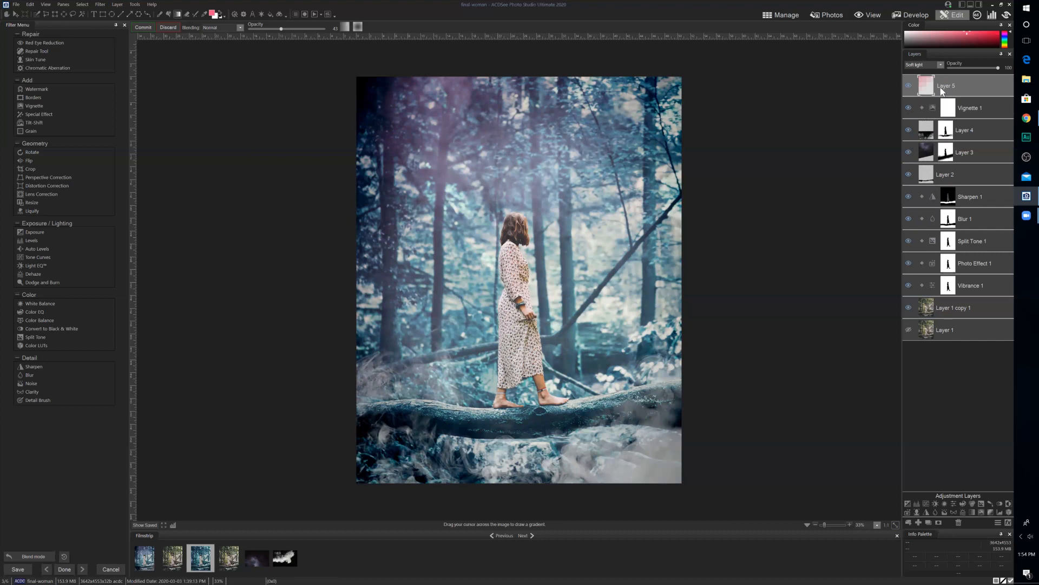
{"action": "left_click_drag", "start_coordinate": [952, 91], "coordinate": [958, 118]}
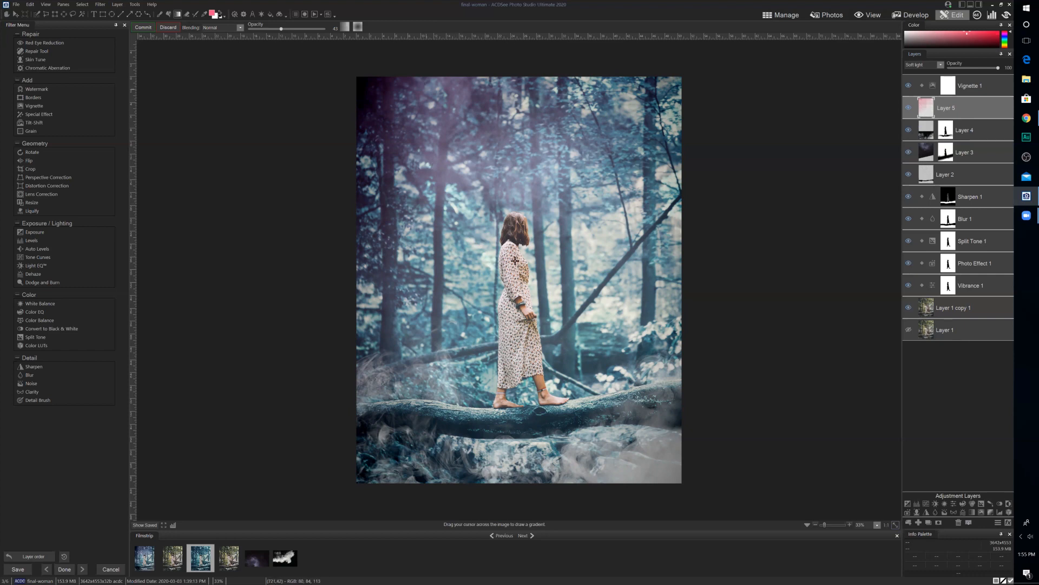
- Hide the adjustment, smoke, gradient and vignette layers above Layer 1 copy 1 and select that photo copy
{"action": "left_click", "coordinate": [978, 153]}
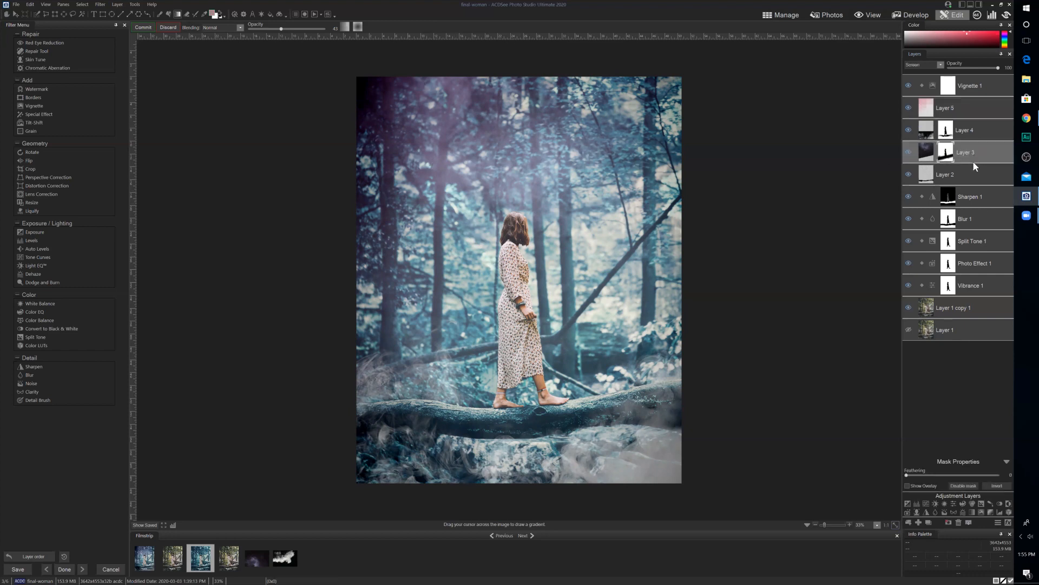
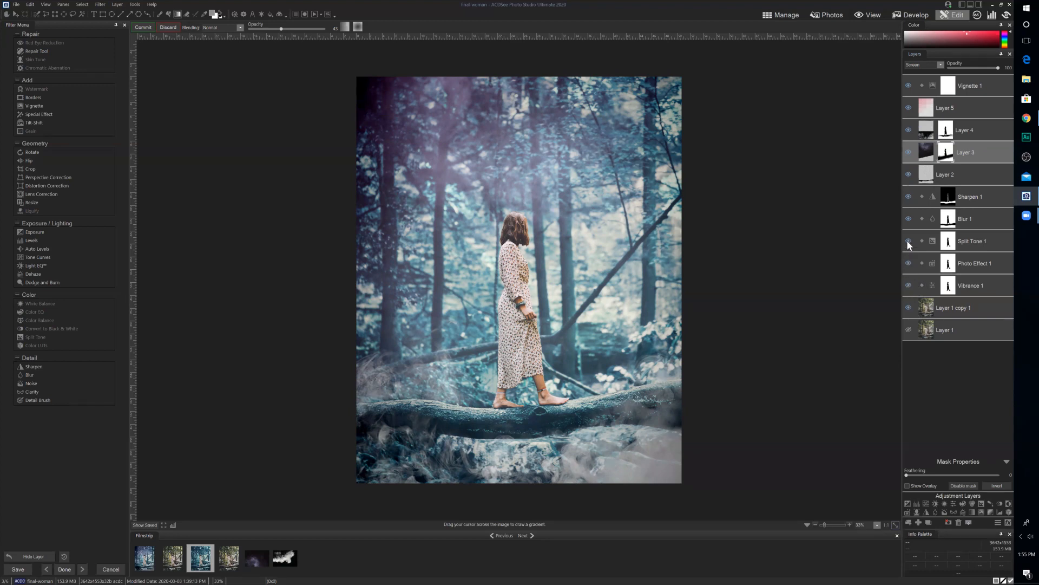
{"action": "left_click", "coordinate": [908, 220]}
{"action": "left_click", "coordinate": [910, 197]}
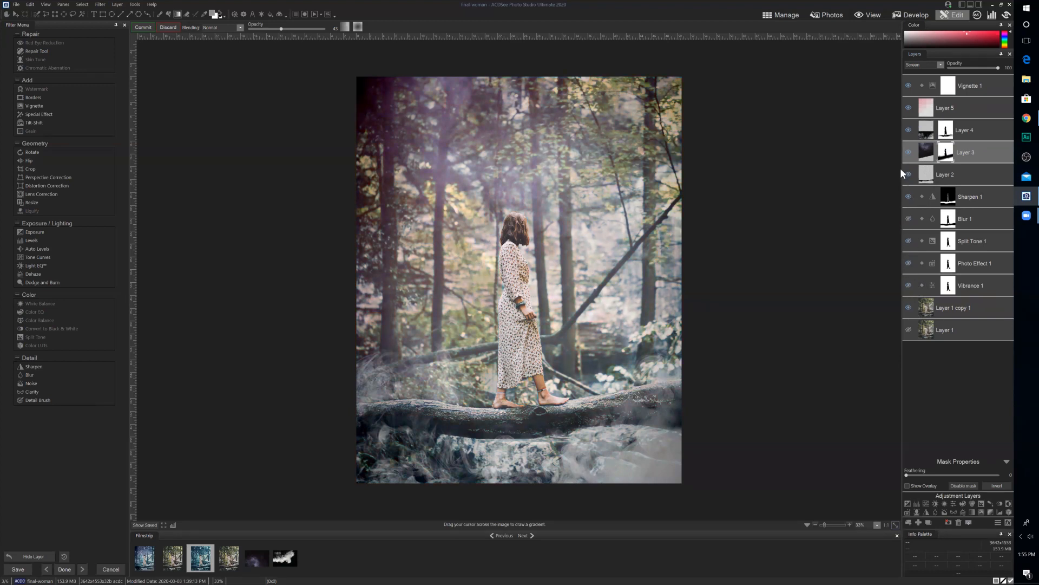
{"action": "left_click", "coordinate": [910, 154]}
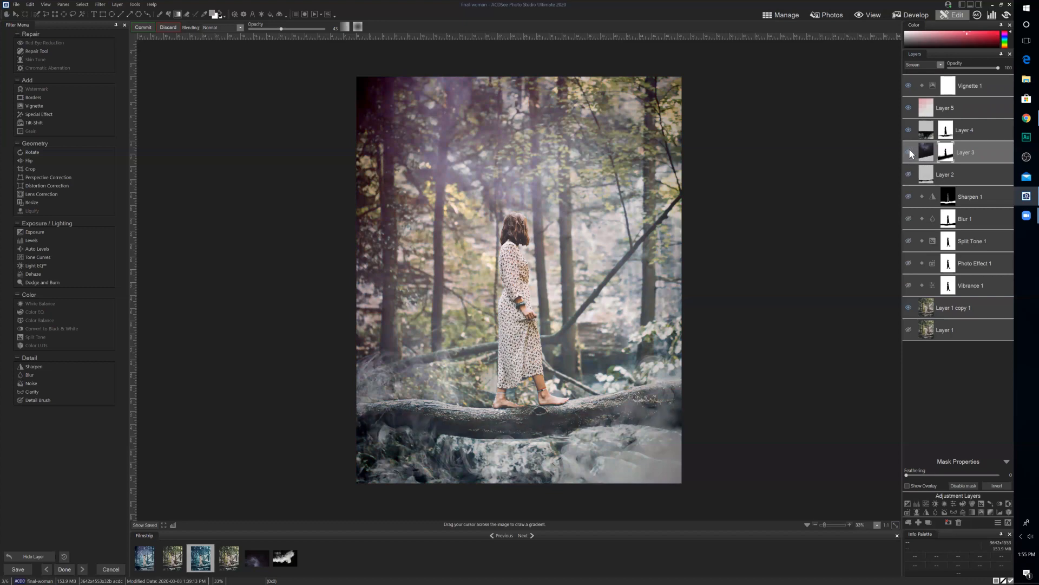
{"action": "left_click", "coordinate": [909, 130]}
{"action": "left_click", "coordinate": [909, 108]}
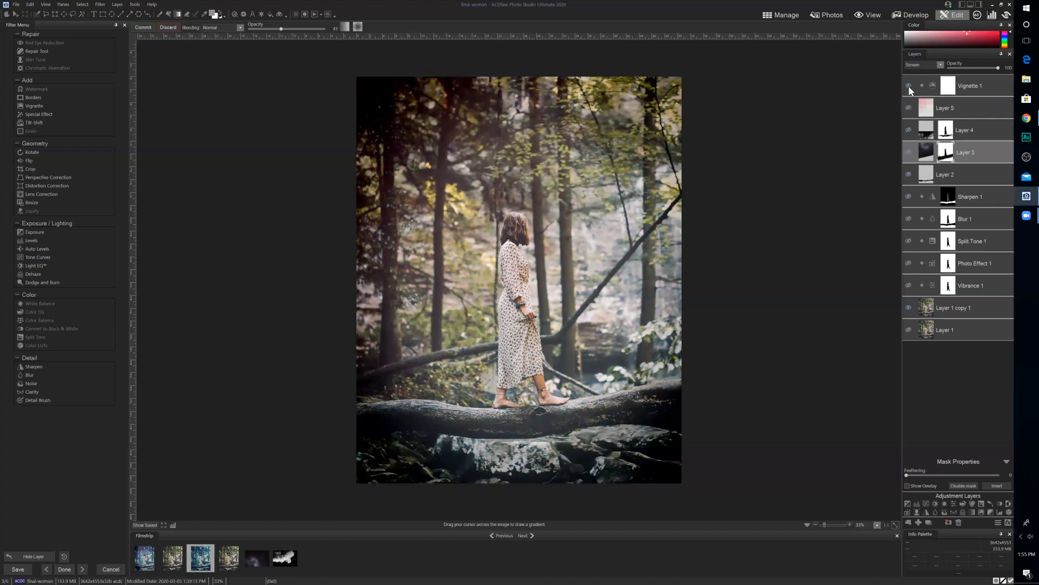
{"action": "left_click", "coordinate": [909, 86]}
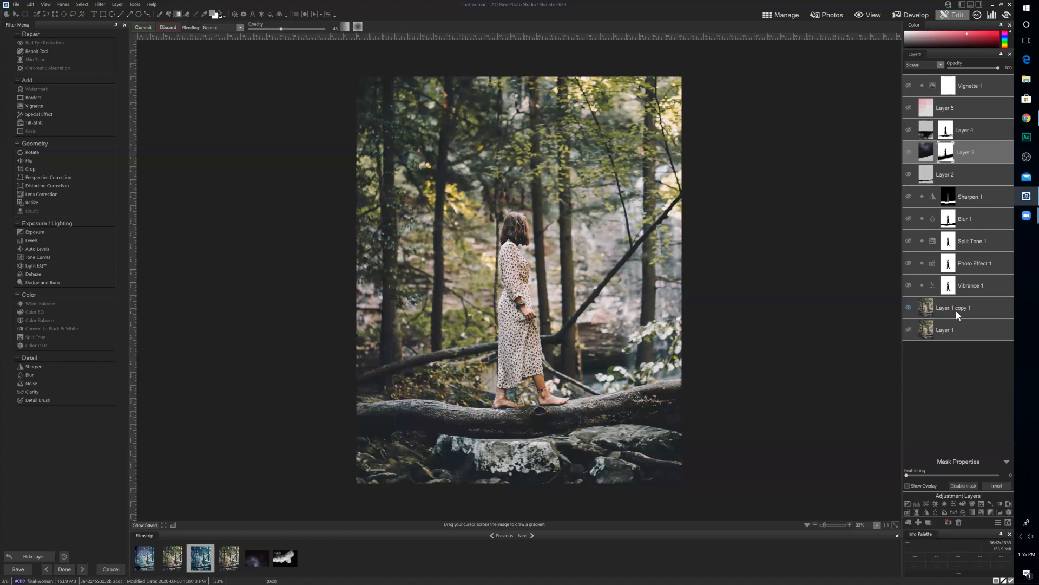
{"action": "left_click_drag", "start_coordinate": [956, 313], "coordinate": [953, 333]}
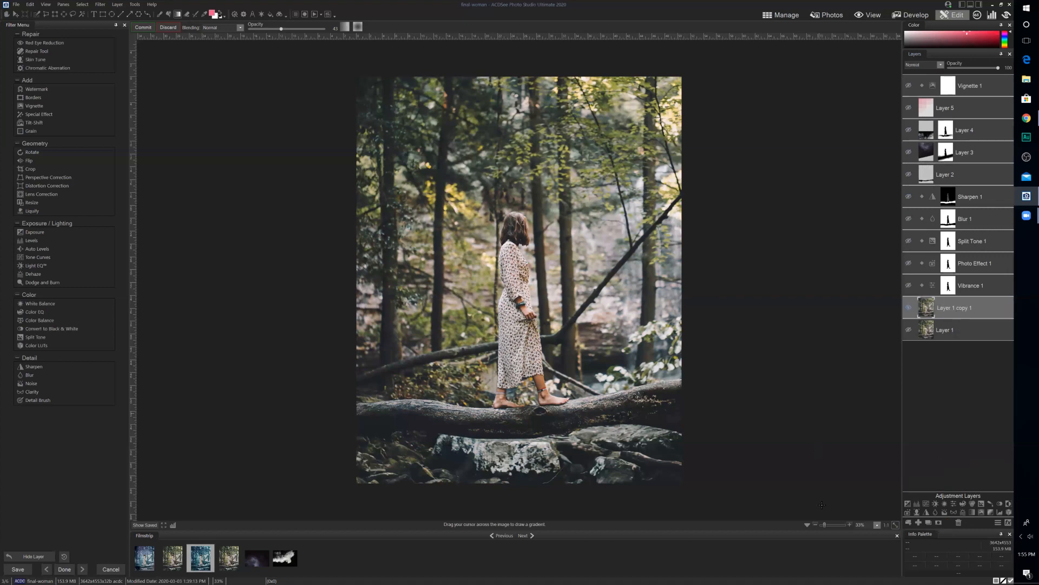
- Lasso the back of the woman's skirt with some adjoining background and paste a copy as a new layer
{"action": "left_click_drag", "start_coordinate": [824, 524], "coordinate": [827, 524]}
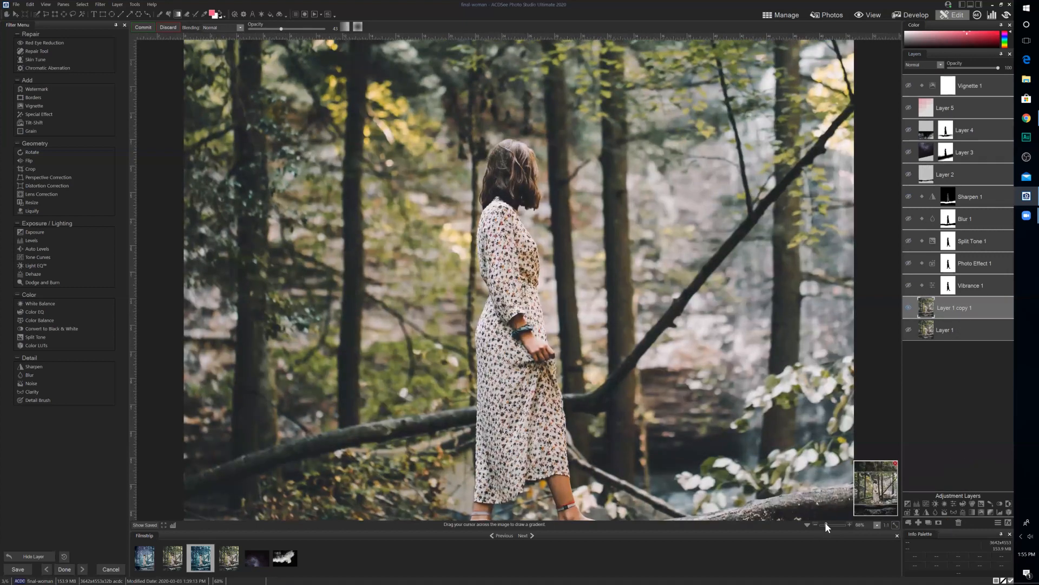
{"action": "scroll", "coordinate": [246, 260], "scroll_direction": "down", "scroll_amount": 3}
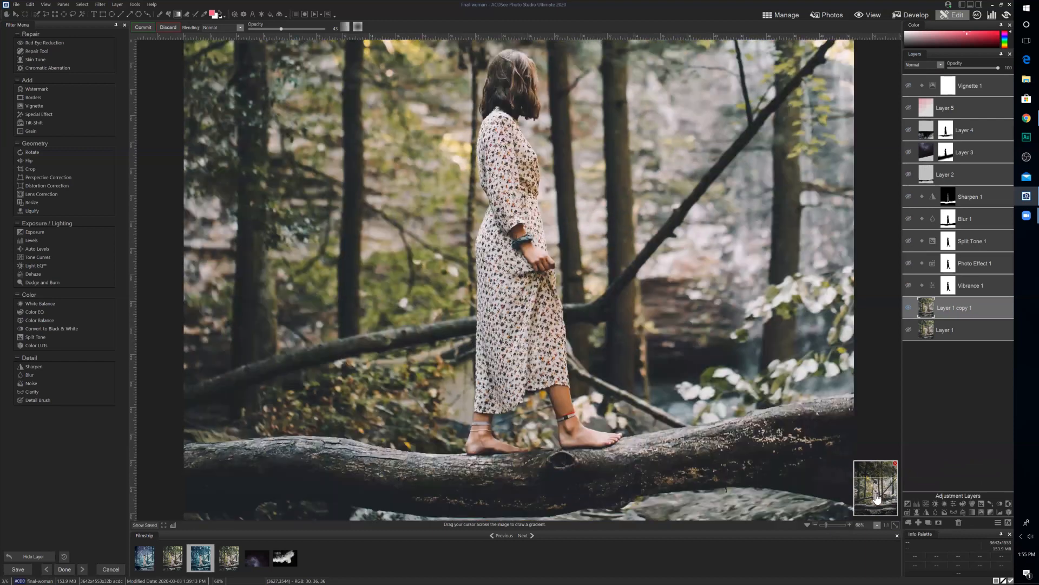
{"action": "left_click", "coordinate": [74, 14]}
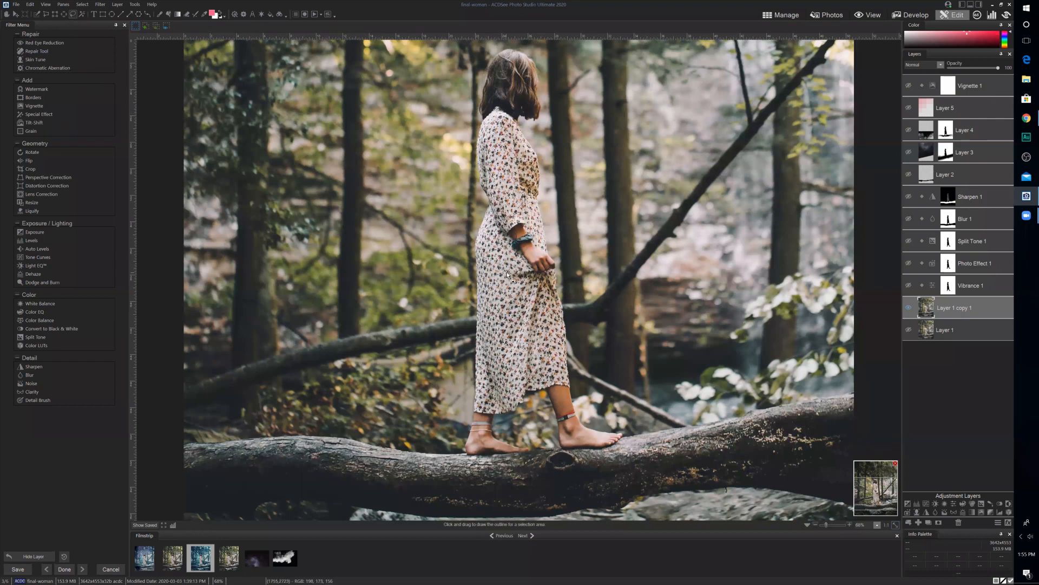
{"action": "mouse_move", "coordinate": [455, 284]}
{"action": "left_mouse_down"}
{"action": "mouse_move", "coordinate": [449, 404]}
{"action": "mouse_move", "coordinate": [485, 413]}
{"action": "mouse_move", "coordinate": [510, 394]}
{"action": "mouse_move", "coordinate": [509, 273]}
{"action": "left_mouse_up"}
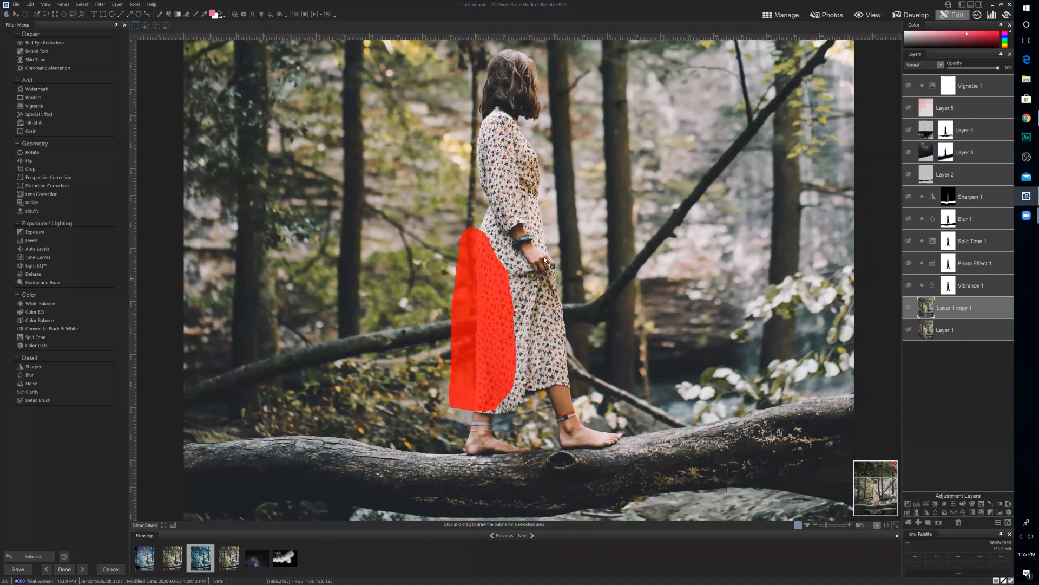
{"action": "key", "text": "ctrl+c"}
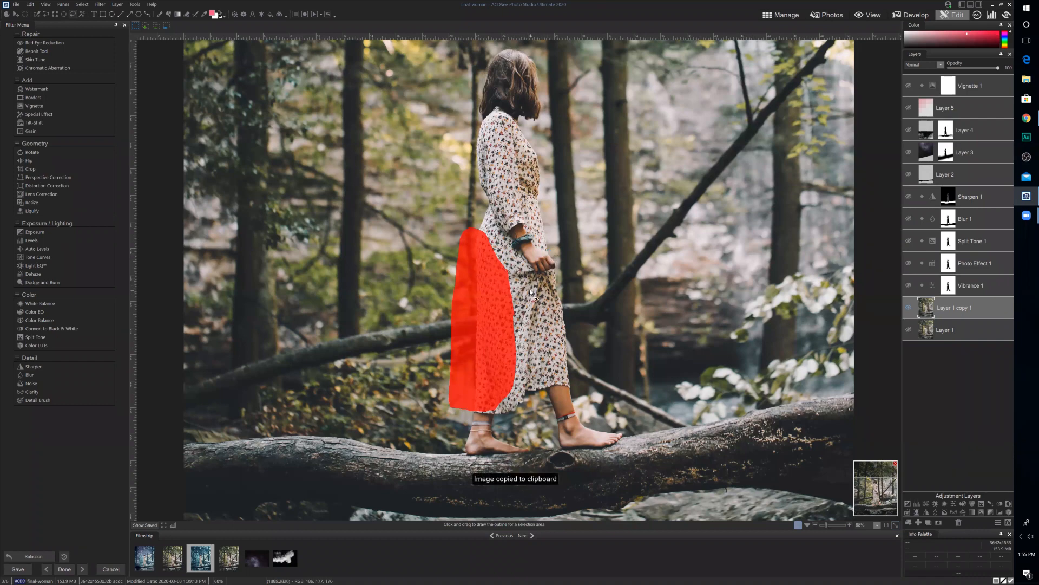
{"action": "key", "text": "ctrl+v"}
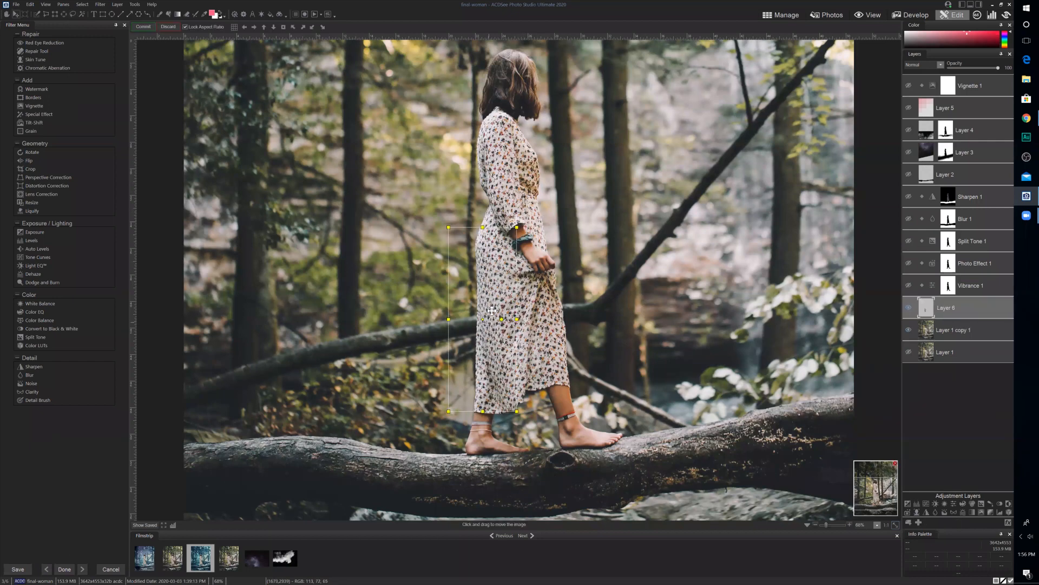
- Try to move and rotate the pasted skirt piece outward, then discard the transform and delete its layer
{"action": "left_click_drag", "start_coordinate": [492, 297], "coordinate": [479, 300]}
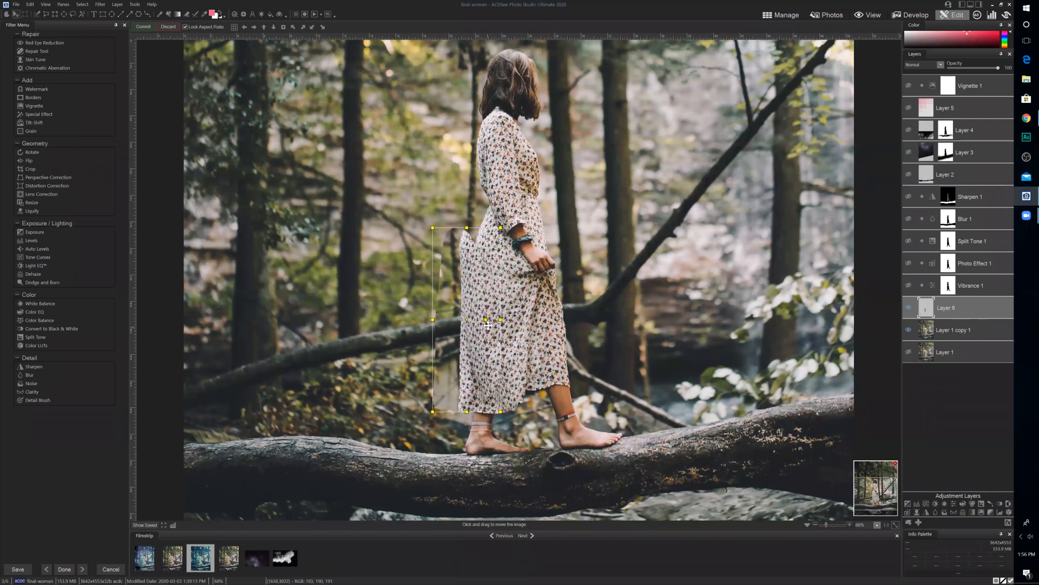
{"action": "left_click_drag", "start_coordinate": [488, 320], "coordinate": [488, 335]}
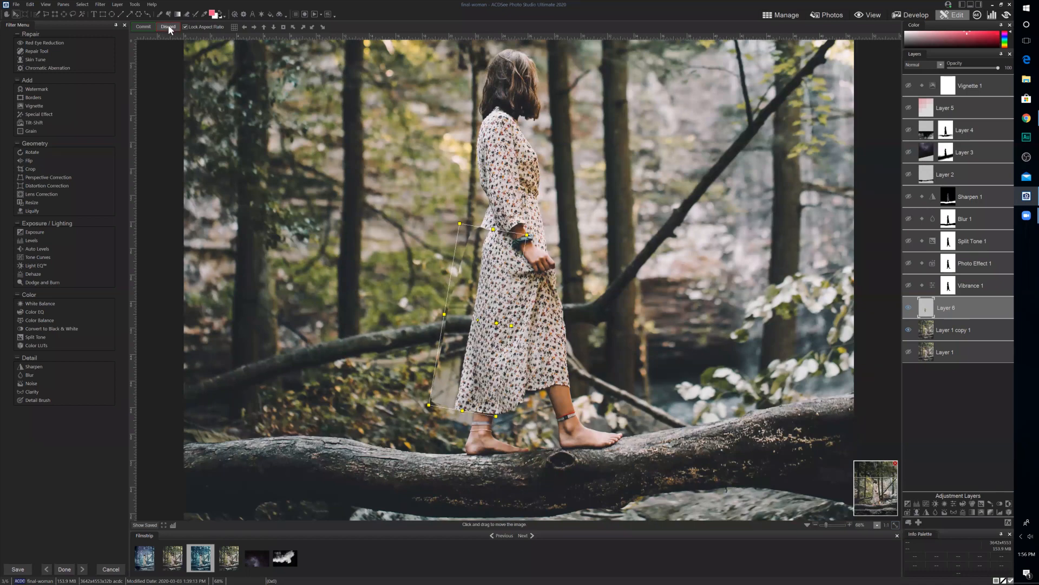
{"action": "key", "text": "Escape"}
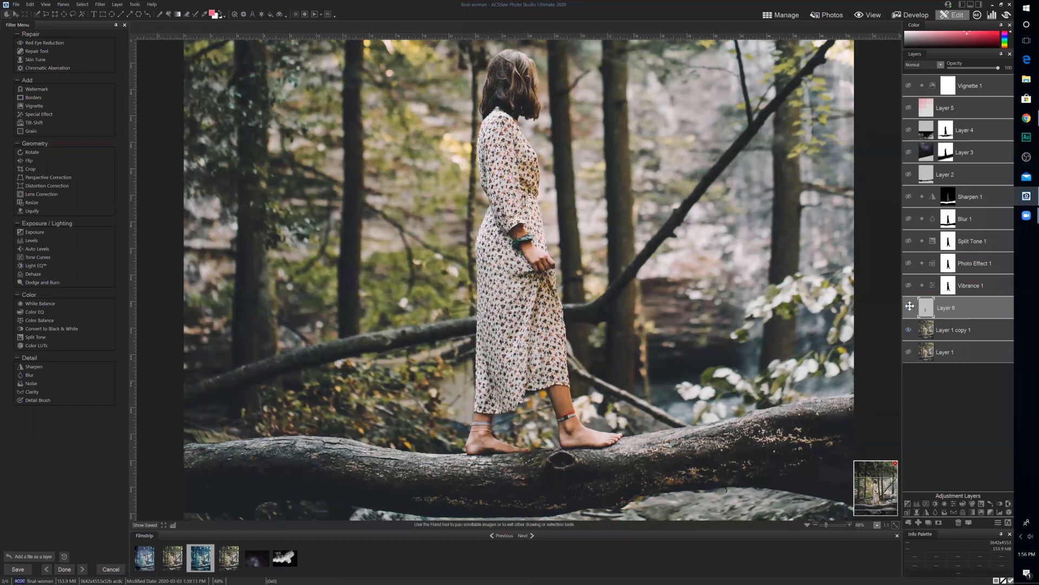
{"action": "left_click", "coordinate": [959, 521]}
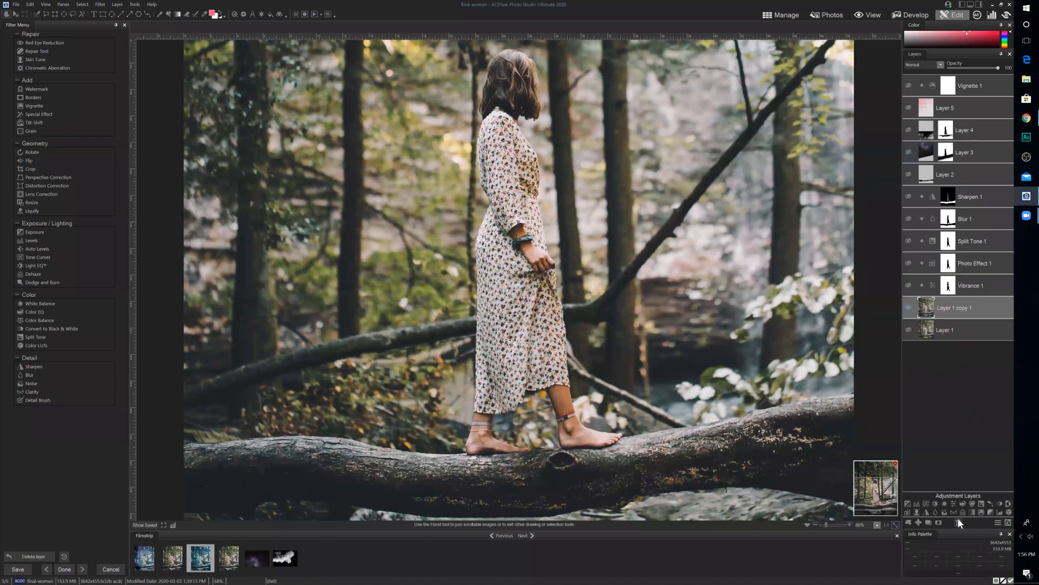
- Draw a polygon selection around the back of the skirt from hip to hem, including some background behind it
{"action": "left_click", "coordinate": [46, 15]}
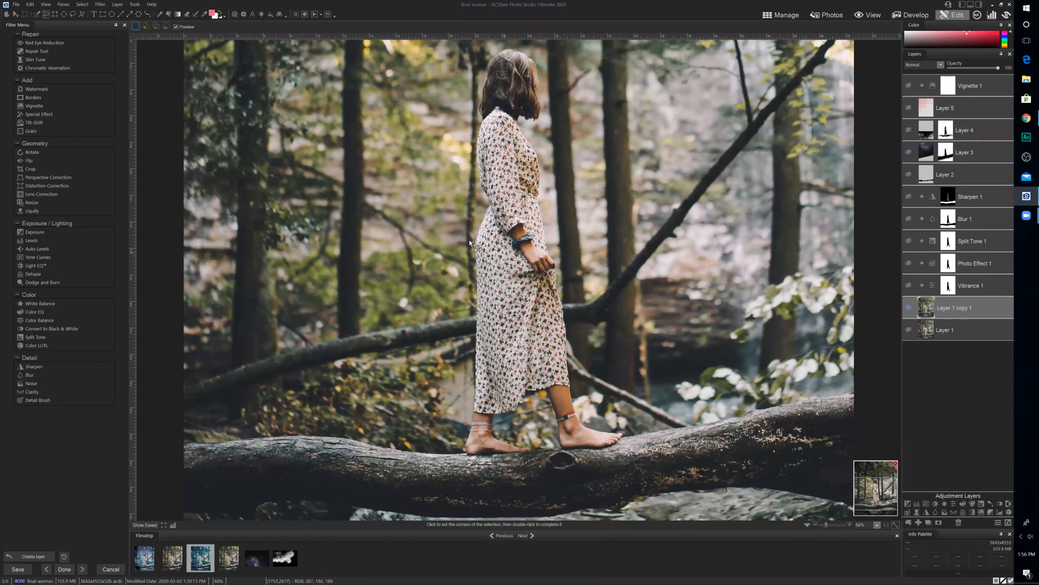
{"action": "left_click", "coordinate": [448, 223]}
{"action": "left_click", "coordinate": [437, 403]}
{"action": "left_click", "coordinate": [476, 410]}
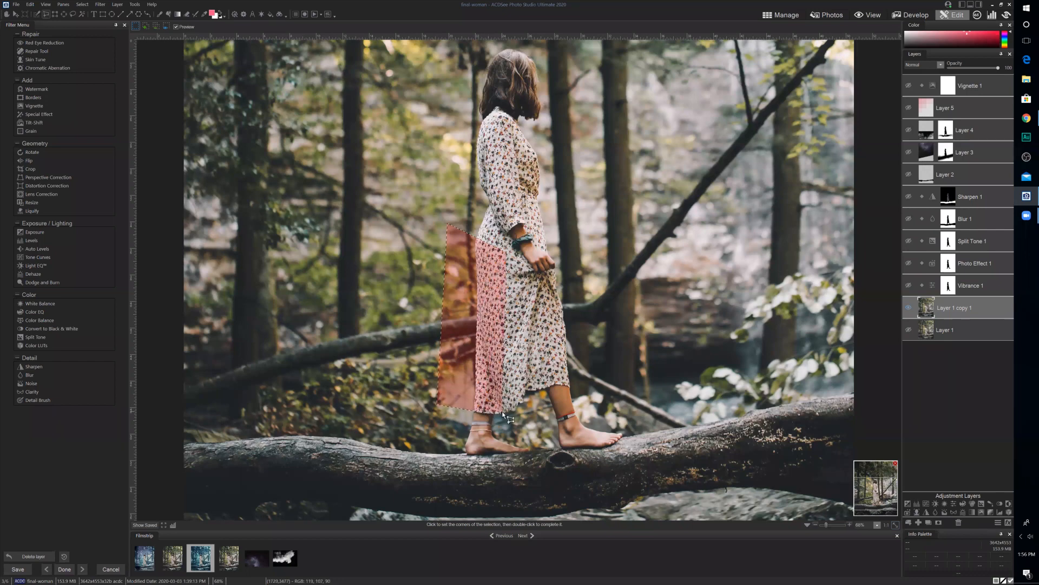
{"action": "left_click", "coordinate": [505, 413]}
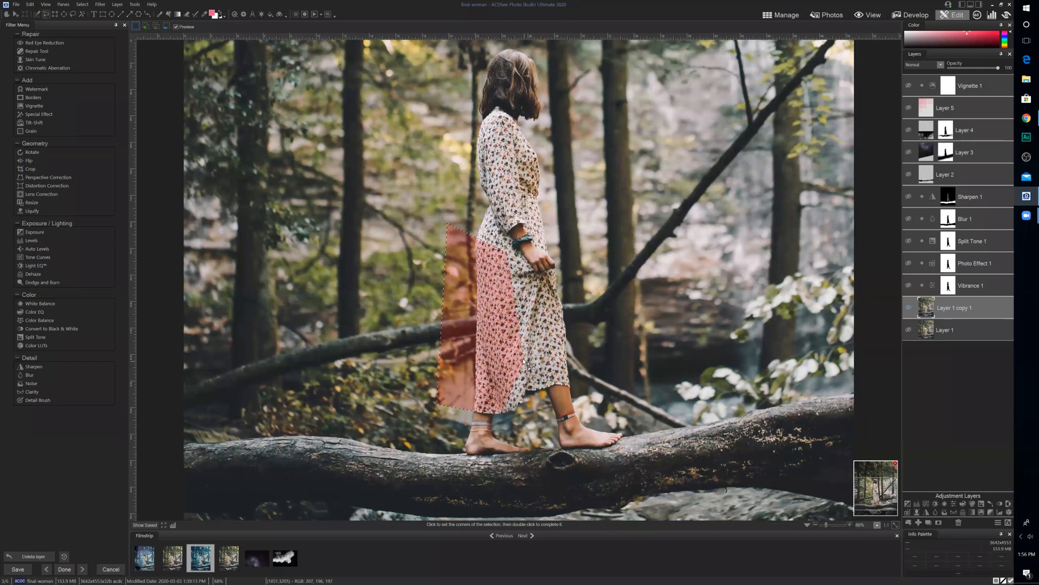
{"action": "double_click", "coordinate": [526, 361]}
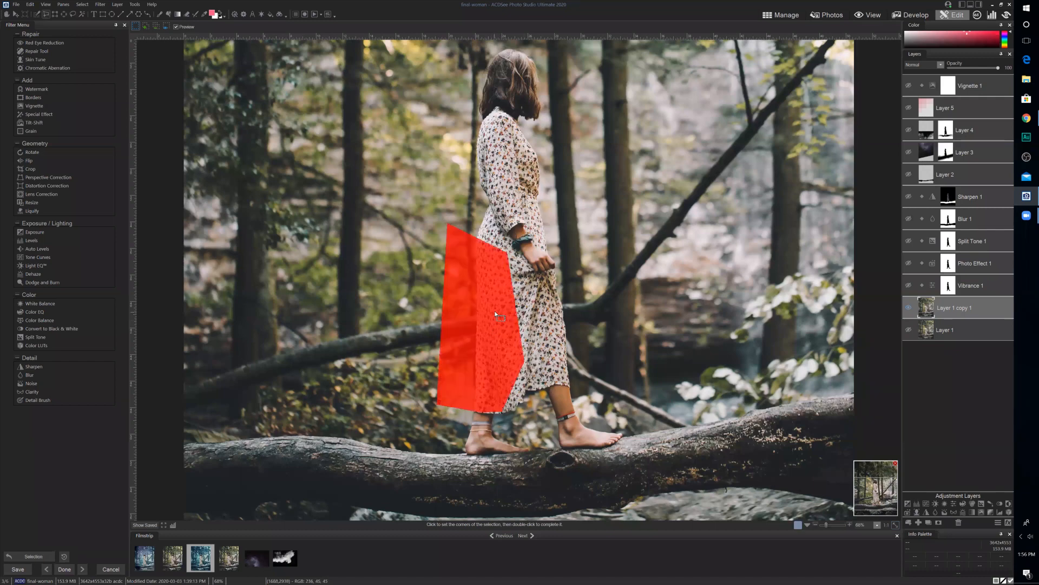
- Copy the selected skirt section to a new layer, move and rotate it to flare the hem outward, and commit the placement
{"action": "key", "text": "ctrl+c"}
{"action": "key", "text": "ctrl+v"}
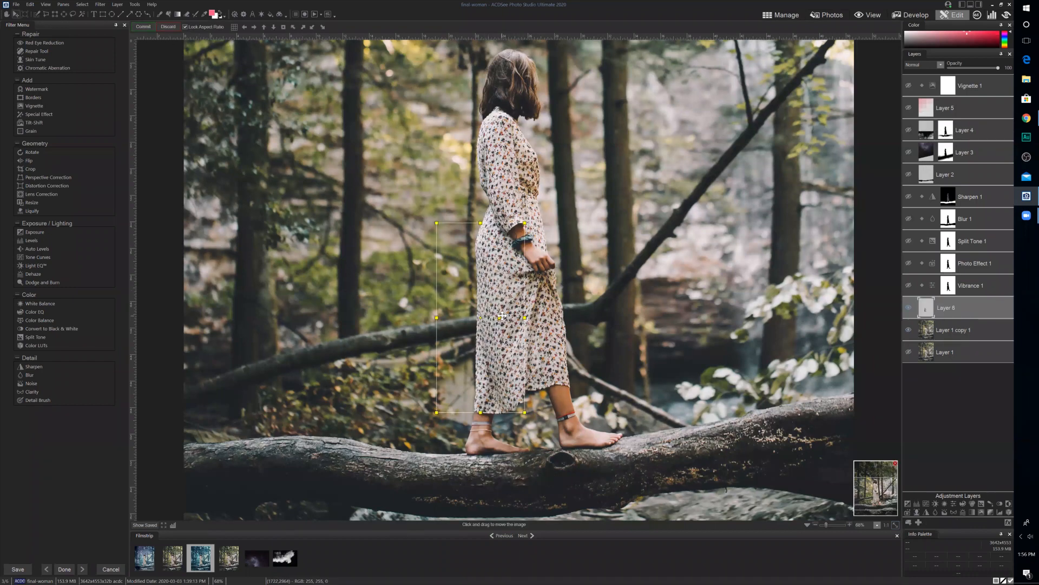
{"action": "left_click_drag", "start_coordinate": [503, 318], "coordinate": [484, 305]}
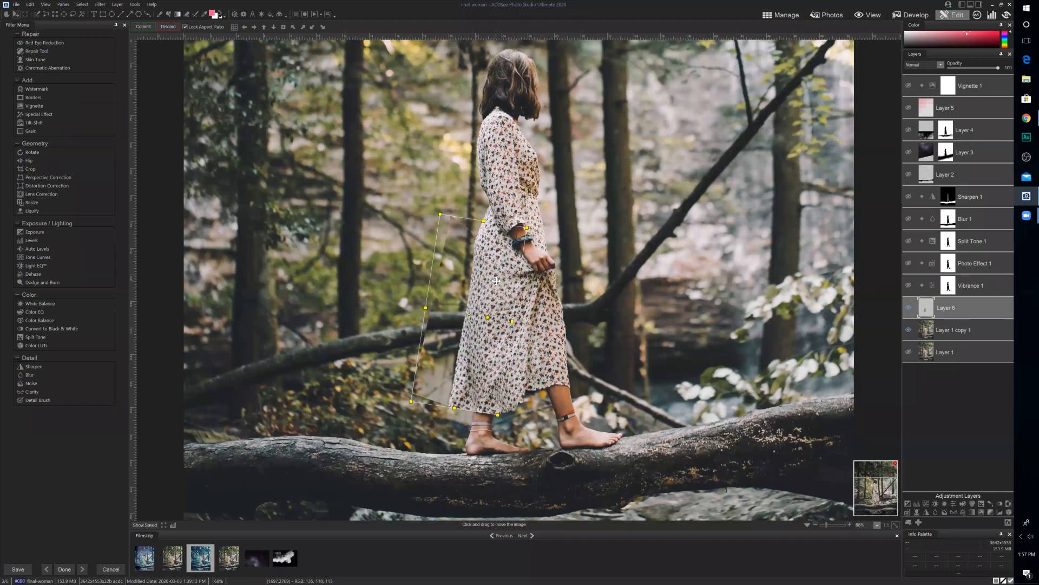
{"action": "left_click", "coordinate": [142, 27]}
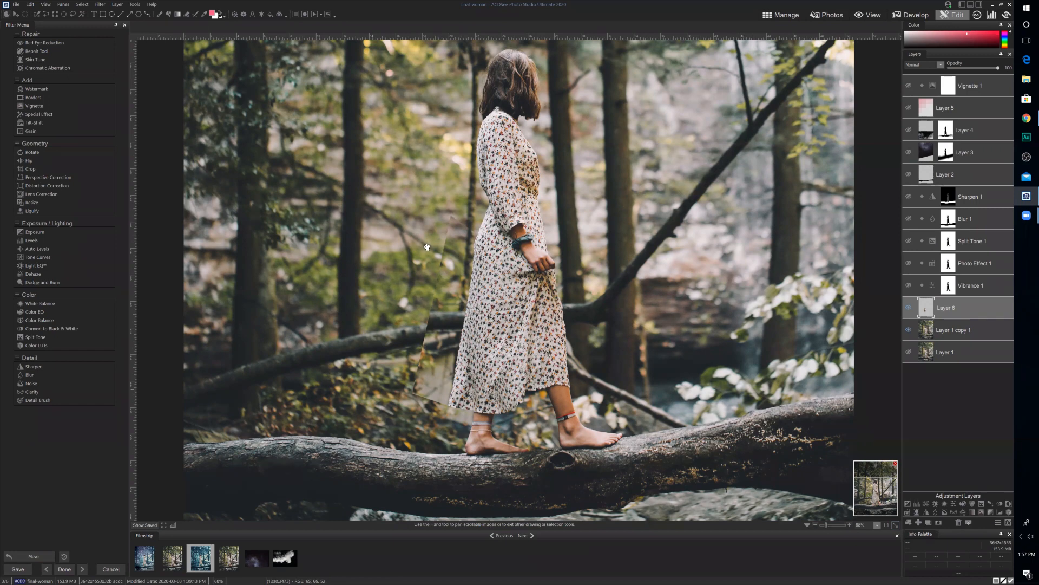
- Draw a polygon selection along the flared skirt's back edge around the leftover background in the pasted piece
{"action": "left_click", "coordinate": [47, 15]}
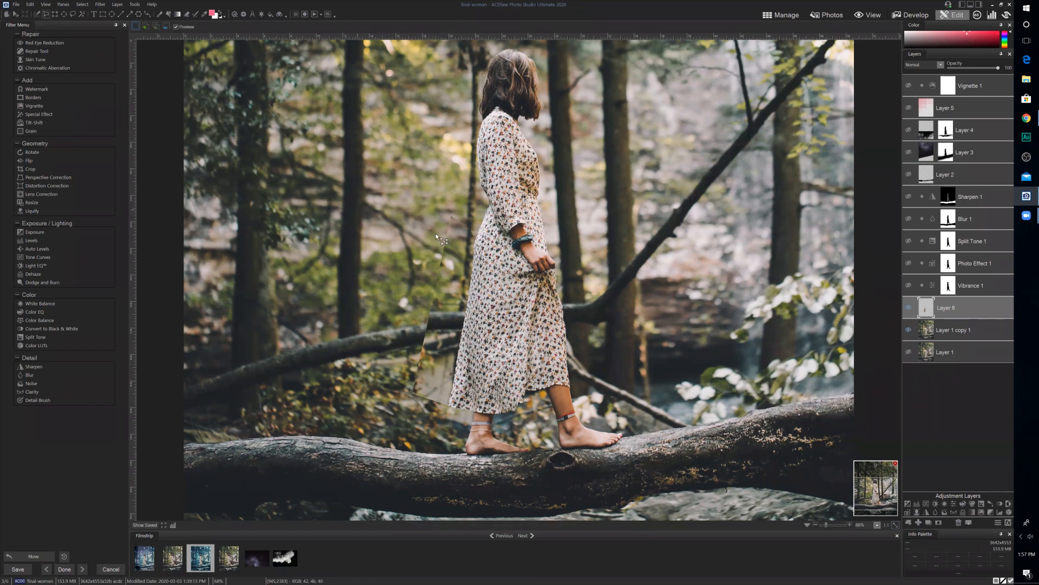
{"action": "left_click", "coordinate": [477, 242]}
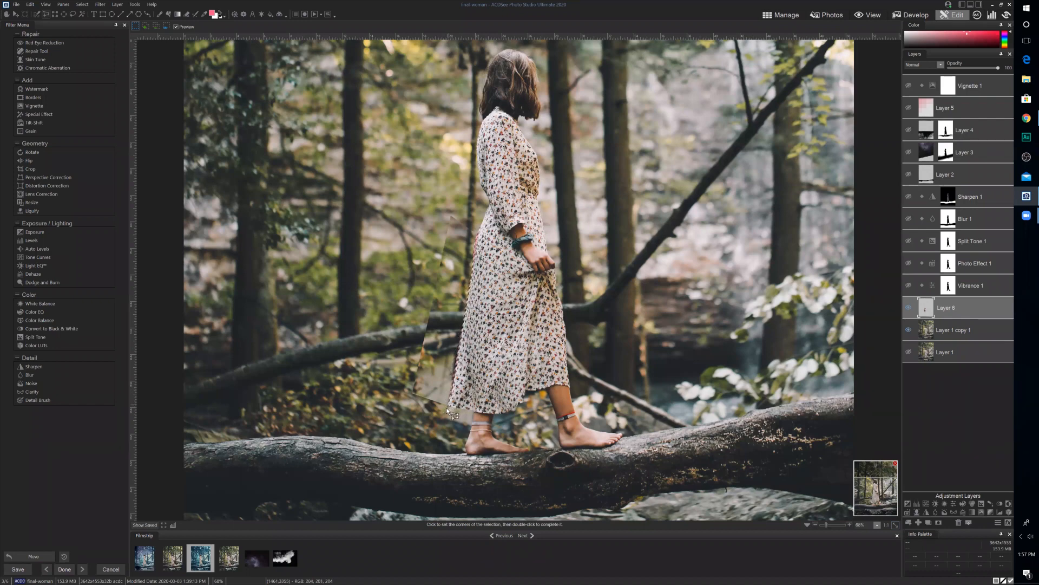
{"action": "left_click", "coordinate": [446, 407]}
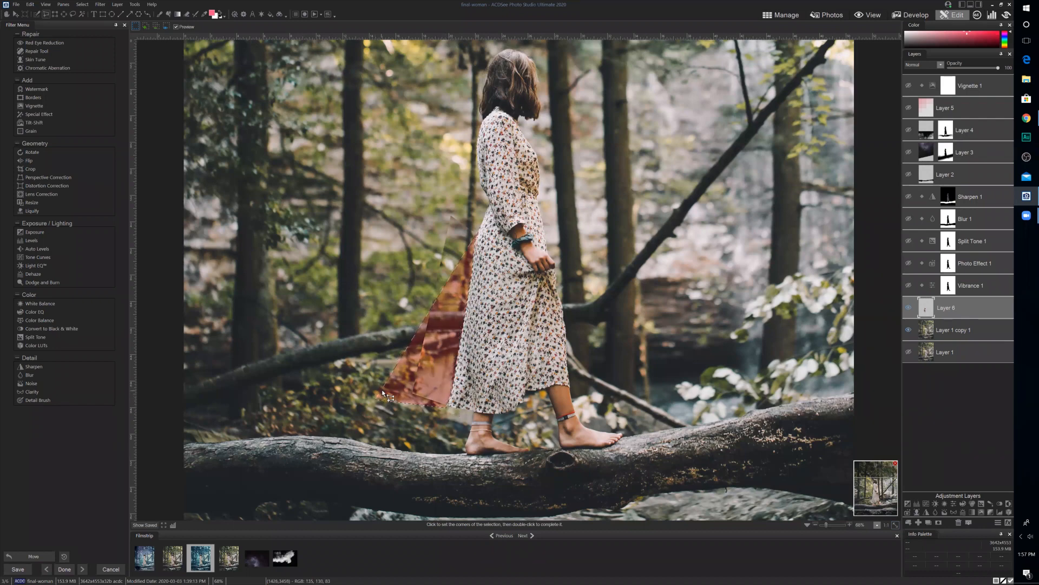
{"action": "left_click", "coordinate": [384, 389]}
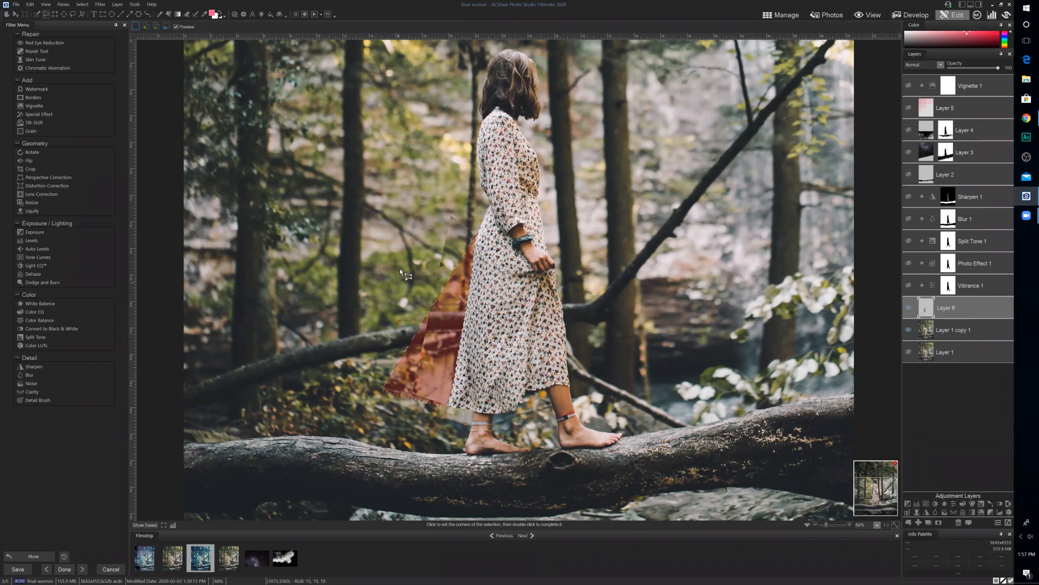
{"action": "double_click", "coordinate": [444, 196]}
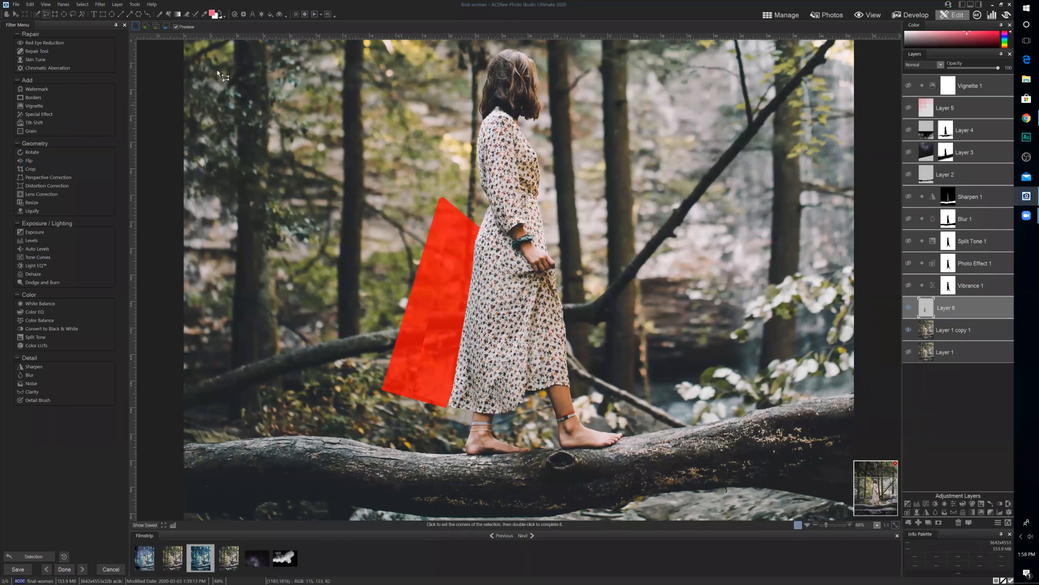
- Erase the leftover background inside the selection on Layer 6, clear the selection, and compare the skirt with the layer hidden and shown
{"action": "left_click", "coordinate": [186, 13]}
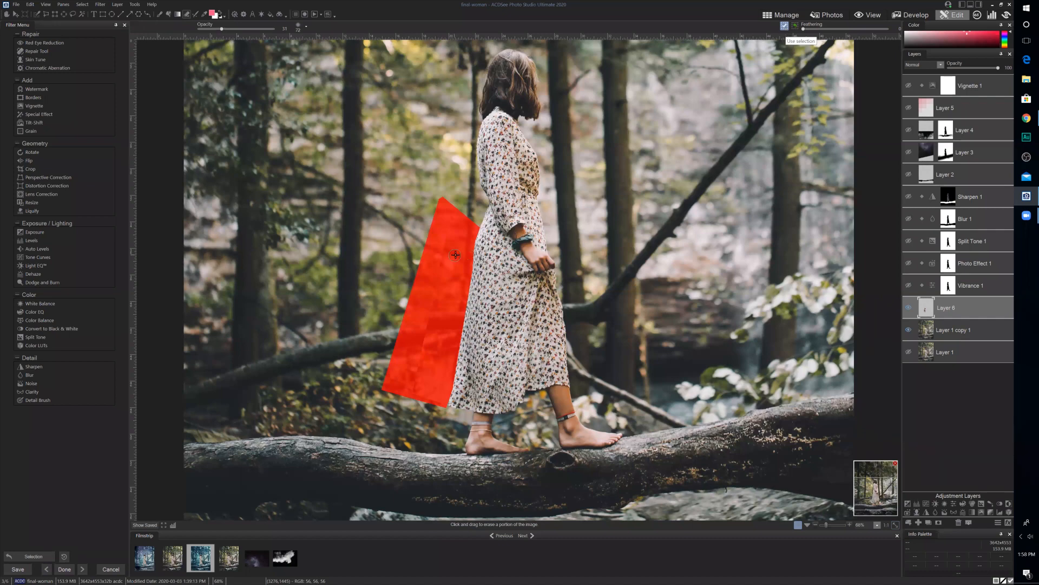
{"action": "scroll", "coordinate": [457, 253], "scroll_direction": "up", "scroll_amount": 5}
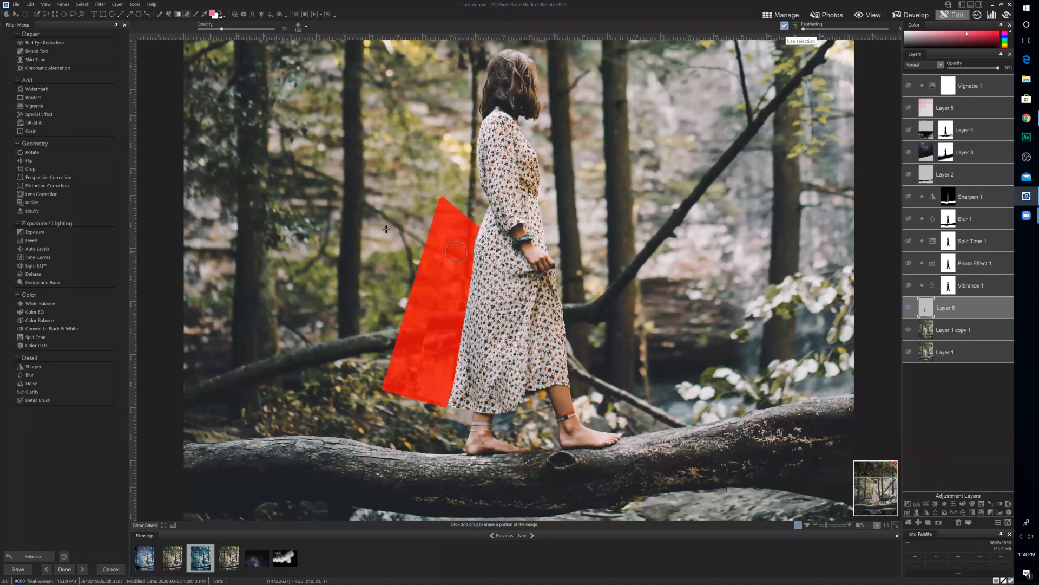
{"action": "left_click", "coordinate": [305, 28]}
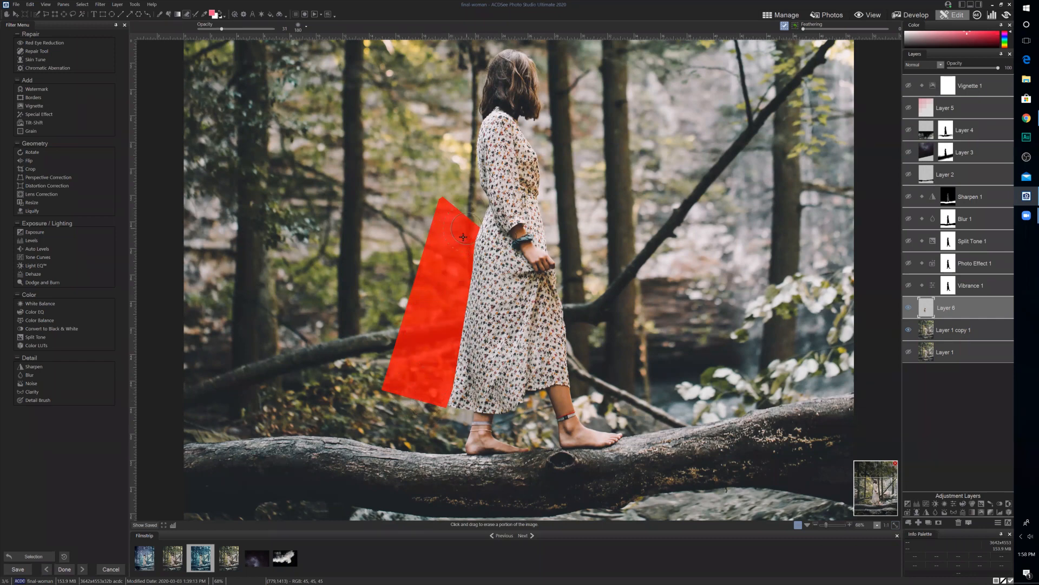
{"action": "left_click_drag", "start_coordinate": [463, 237], "coordinate": [440, 284]}
{"action": "left_click", "coordinate": [82, 5]}
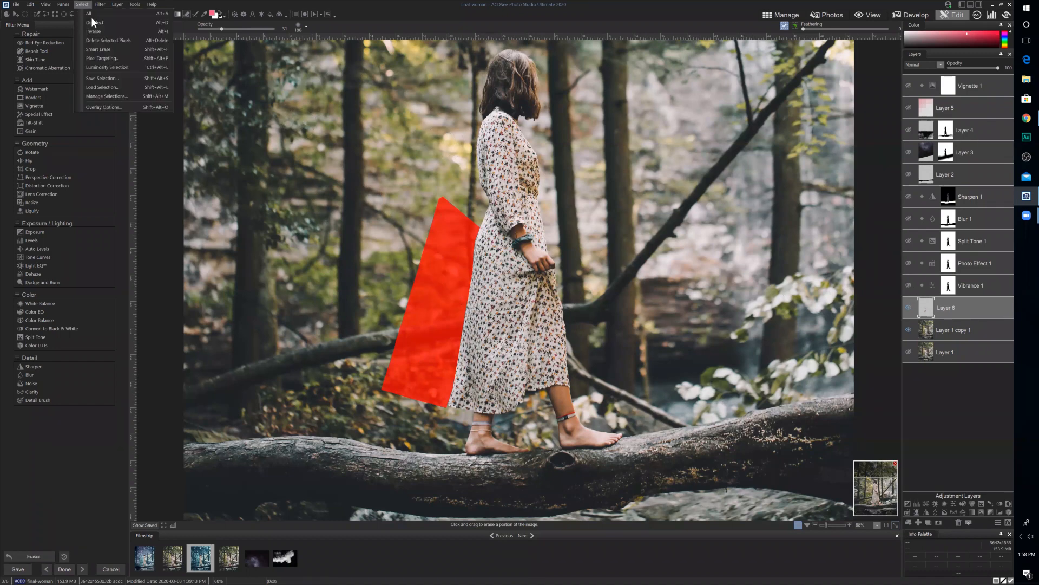
{"action": "left_click", "coordinate": [94, 22]}
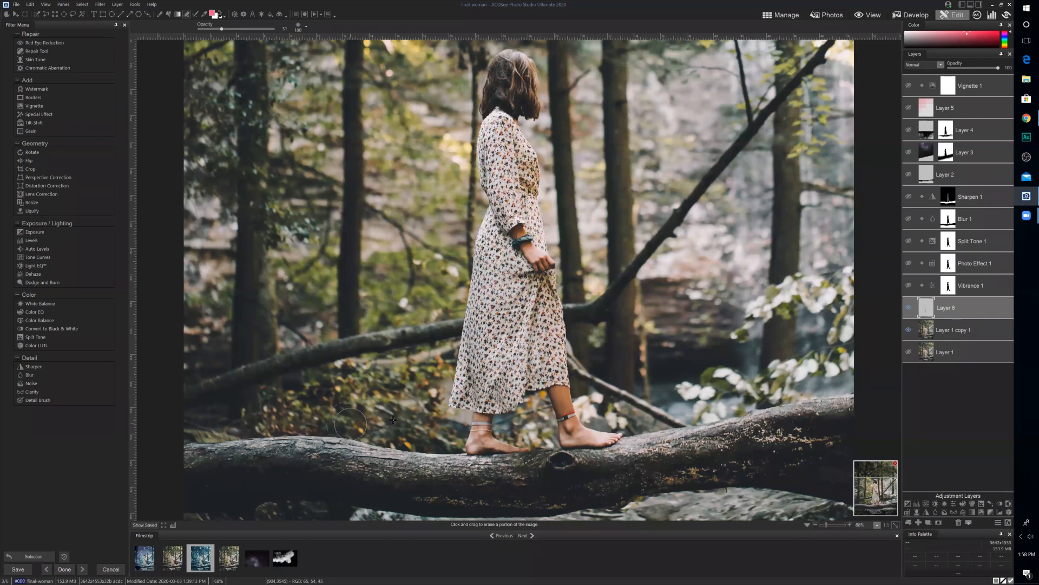
{"action": "scroll", "coordinate": [506, 335], "scroll_direction": "down", "scroll_amount": 5}
{"action": "left_click", "coordinate": [909, 308]}
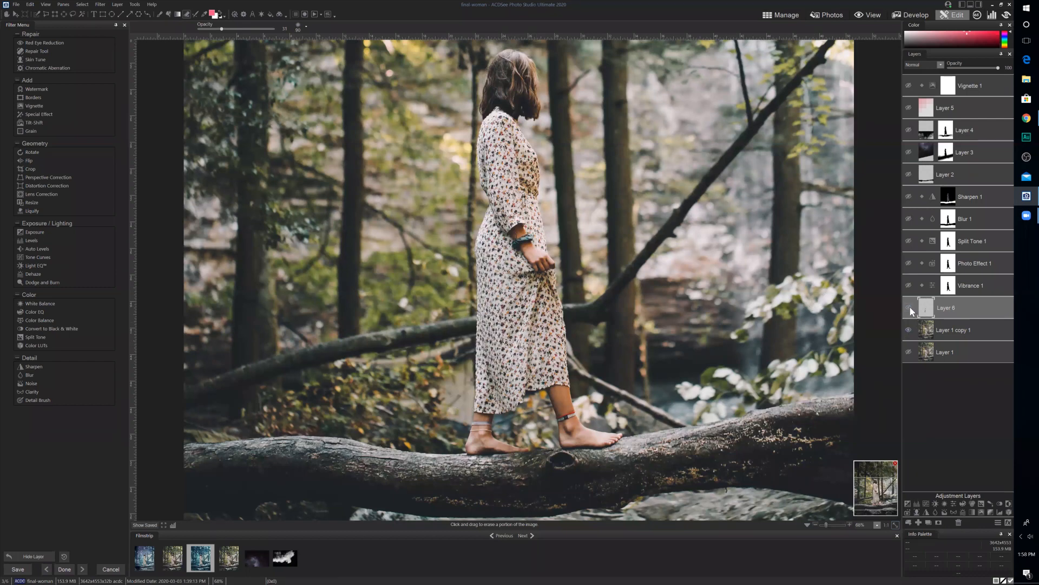
{"action": "left_click", "coordinate": [910, 307]}
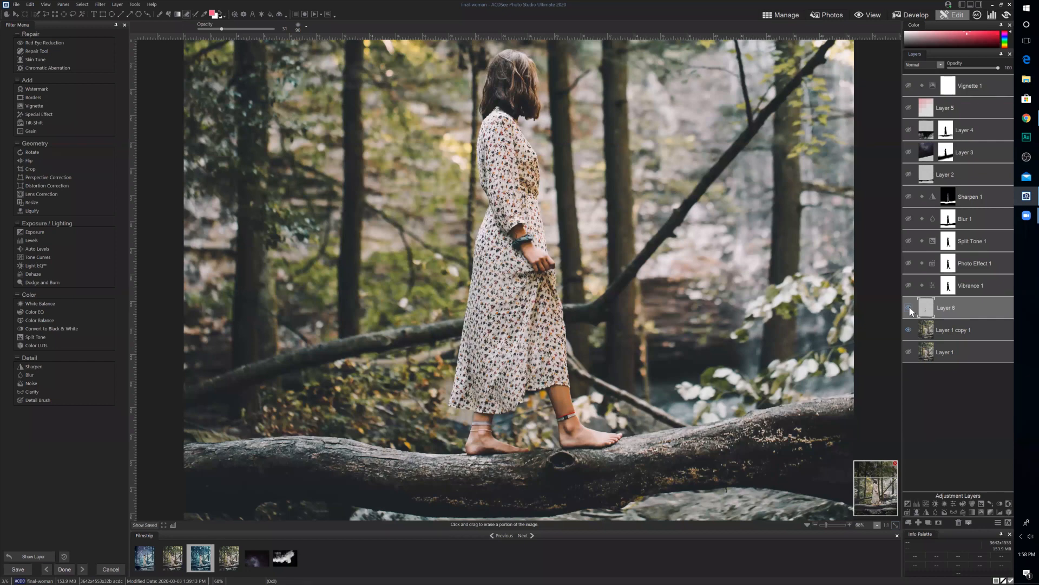
{"action": "left_click", "coordinate": [910, 307]}
{"action": "left_click", "coordinate": [909, 307]}
- Add a layer mask to Layer 6 and dab on it with the Eraser at the hip below the wrist
{"action": "left_click_drag", "start_coordinate": [827, 521], "coordinate": [829, 522]}
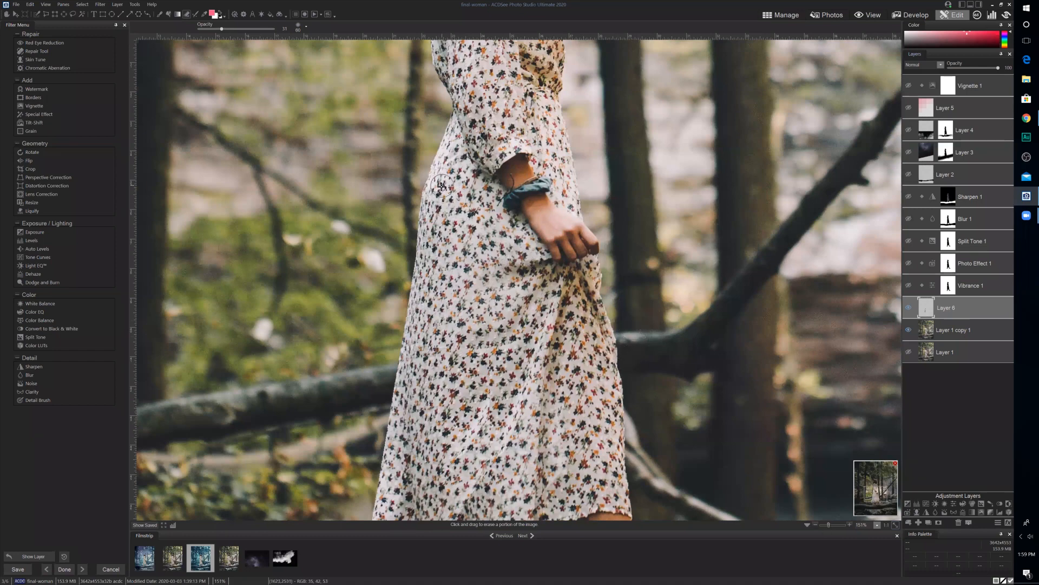
{"action": "scroll", "coordinate": [442, 186], "scroll_direction": "down", "scroll_amount": 2}
{"action": "left_click", "coordinate": [939, 522]}
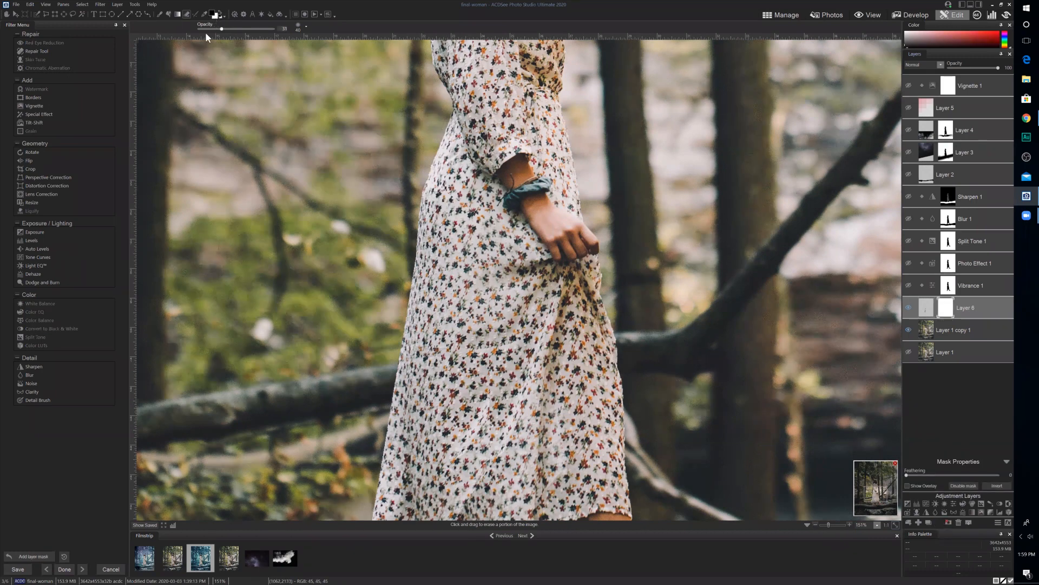
{"action": "left_click", "coordinate": [449, 193]}
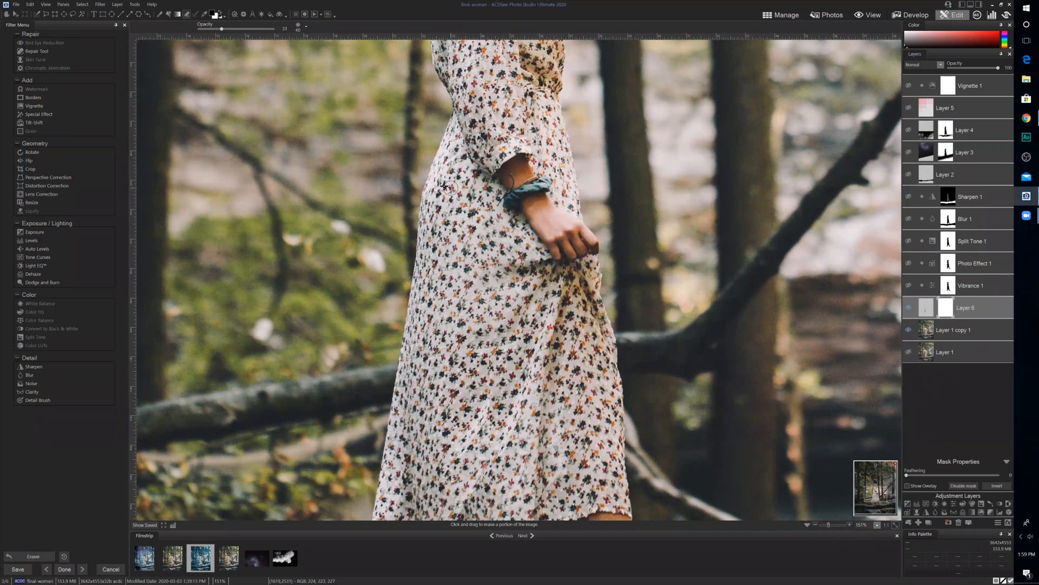
{"action": "left_click", "coordinate": [479, 218]}
- Paint black on Layer 6's mask near the hip with a brush of nib width 44 to soften the seam
{"action": "left_click", "coordinate": [160, 14]}
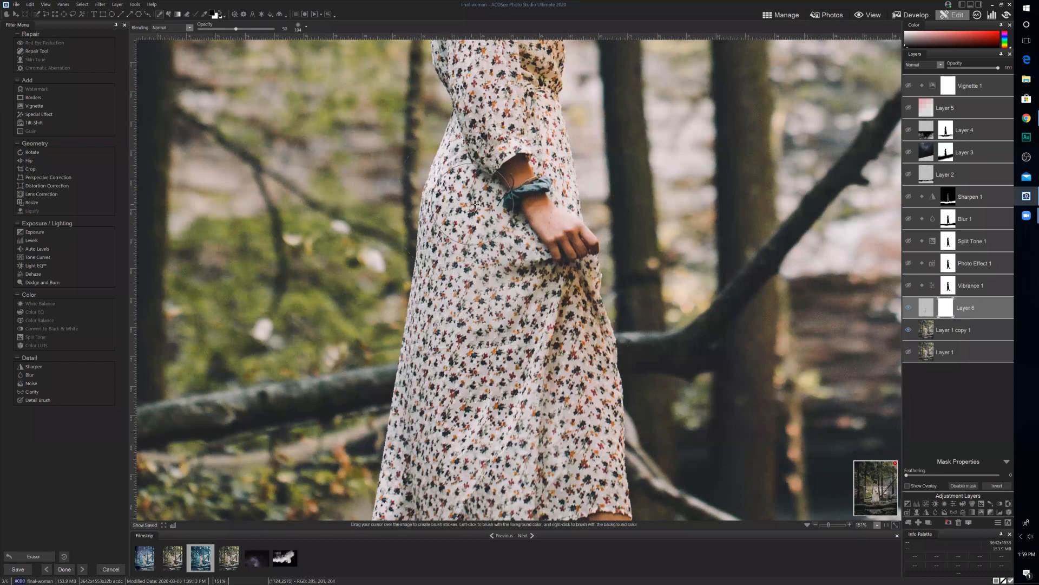
{"action": "scroll", "coordinate": [475, 205], "scroll_direction": "down", "scroll_amount": 18}
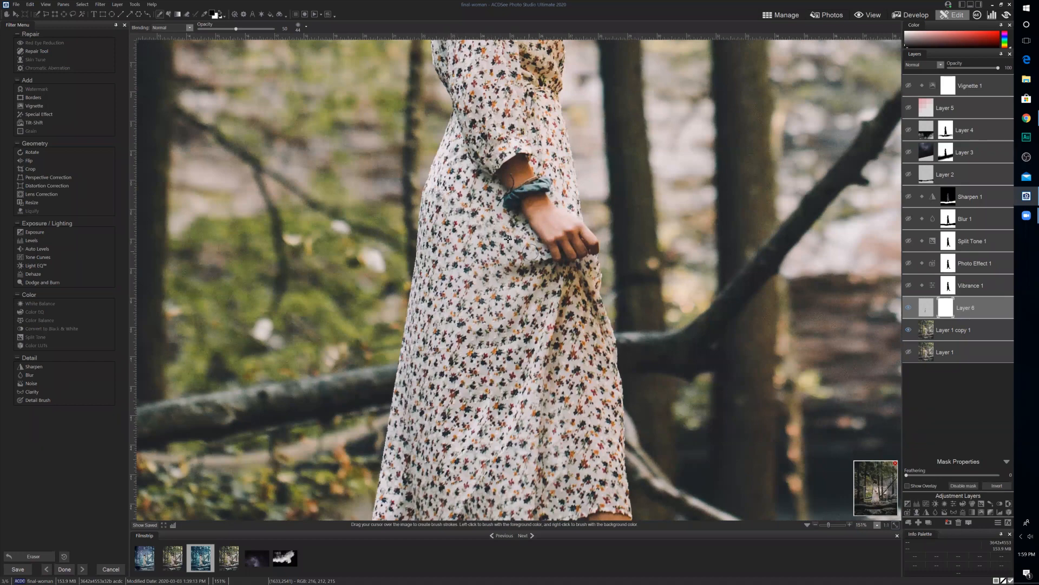
{"action": "mouse_move", "coordinate": [497, 237]}
{"action": "left_mouse_down"}
{"action": "mouse_move", "coordinate": [486, 360]}
{"action": "mouse_move", "coordinate": [492, 224]}
{"action": "left_mouse_up"}
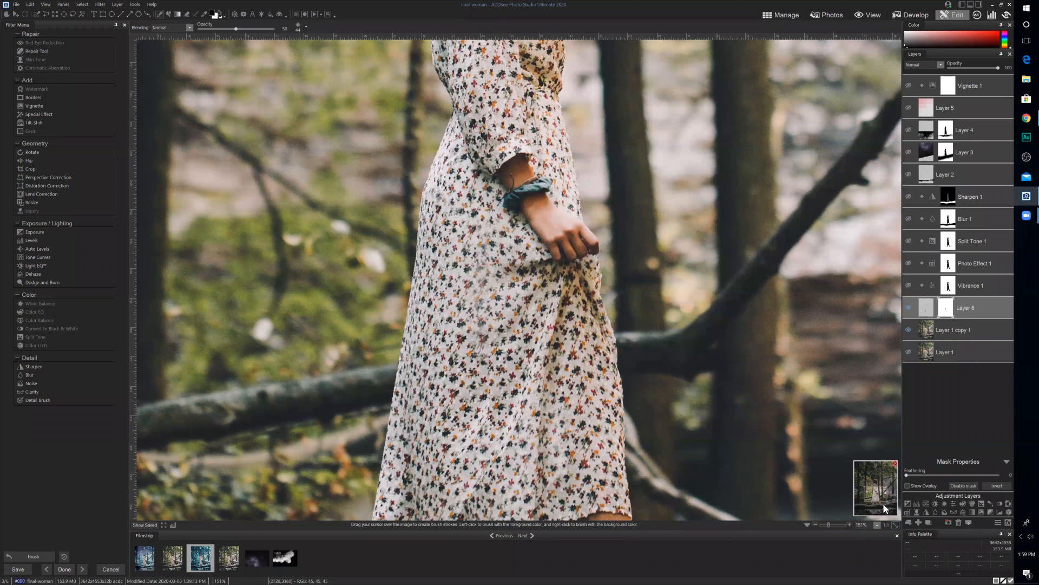
{"action": "left_click_drag", "start_coordinate": [878, 503], "coordinate": [878, 503]}
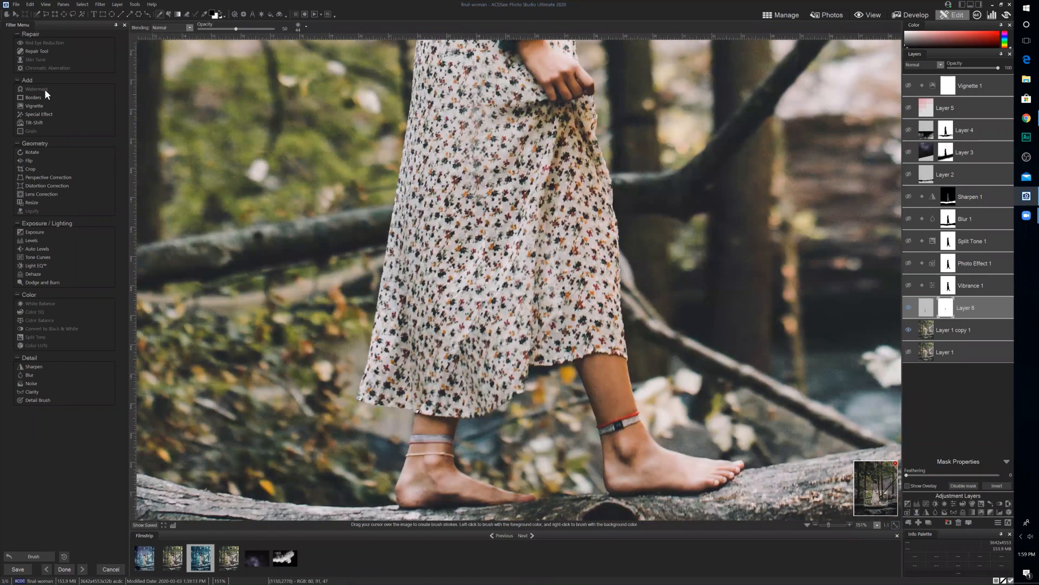
- Undo the last stroke on Layer 6's mask, set the brush feathering to 10, and redo the stroke
{"action": "left_click", "coordinate": [39, 556]}
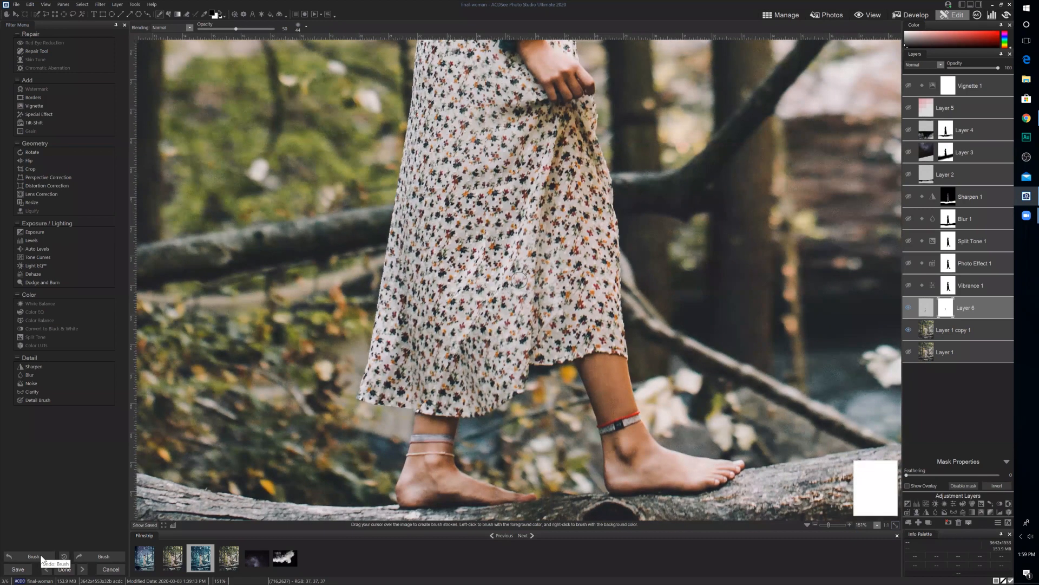
{"action": "left_click", "coordinate": [305, 26]}
{"action": "left_click_drag", "start_coordinate": [312, 43], "coordinate": [309, 43]}
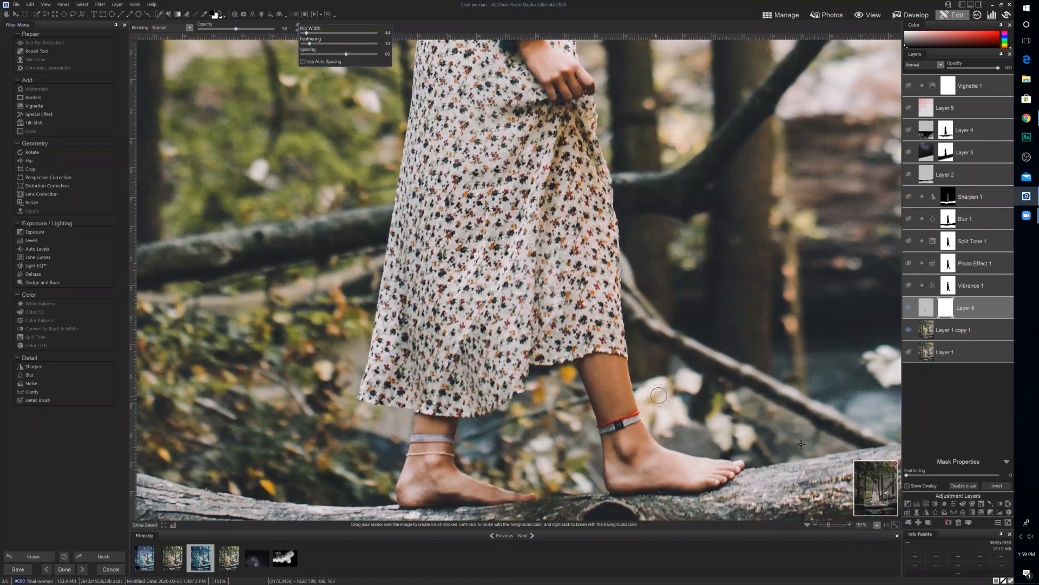
{"action": "left_click", "coordinate": [867, 493]}
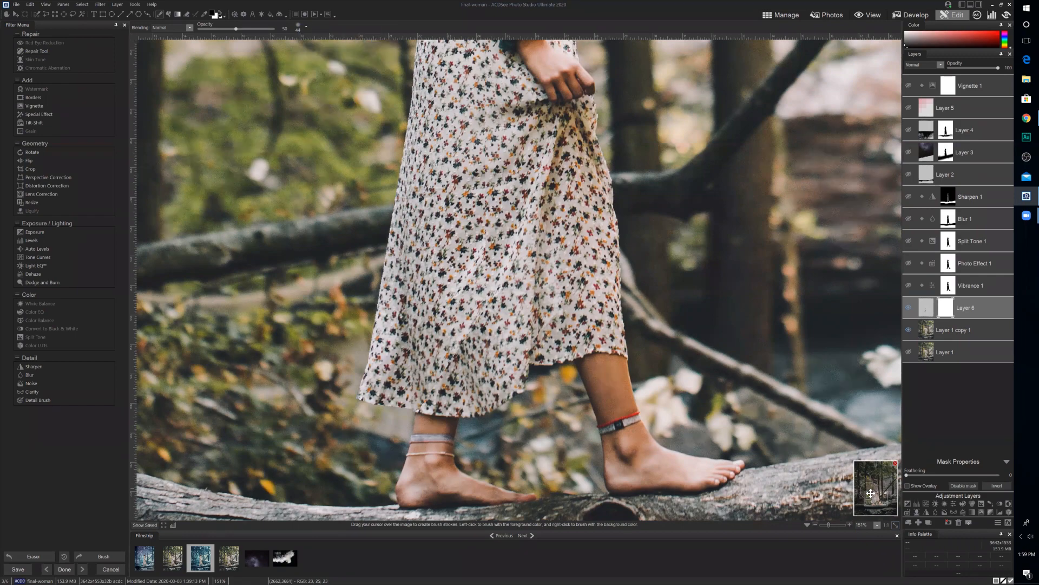
{"action": "key", "text": "ctrl+y"}
{"action": "left_click_drag", "start_coordinate": [880, 500], "coordinate": [880, 499]}
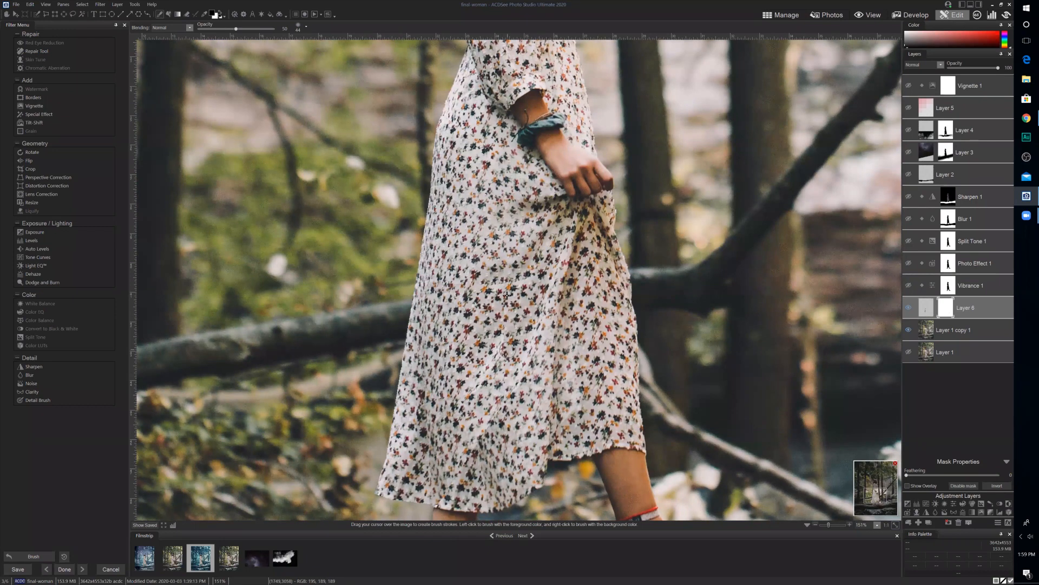
- Lower the brush feathering, set the nib width to 64, and paint over the pasted seam from the hip down on Layer 6's mask
{"action": "left_click", "coordinate": [306, 27]}
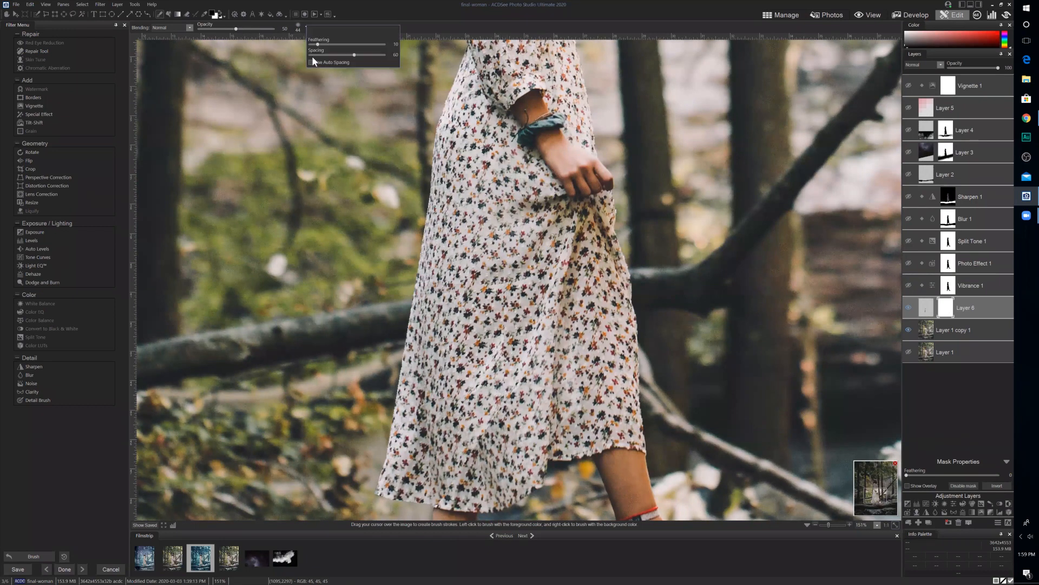
{"action": "left_click_drag", "start_coordinate": [317, 44], "coordinate": [305, 43]}
{"action": "scroll", "coordinate": [520, 233], "scroll_direction": "up", "scroll_amount": 4}
{"action": "mouse_move", "coordinate": [510, 220]}
{"action": "left_mouse_down"}
{"action": "mouse_move", "coordinate": [506, 190]}
{"action": "mouse_move", "coordinate": [523, 213]}
{"action": "mouse_move", "coordinate": [508, 153]}
{"action": "mouse_move", "coordinate": [464, 125]}
{"action": "mouse_move", "coordinate": [492, 142]}
{"action": "mouse_move", "coordinate": [444, 139]}
{"action": "mouse_move", "coordinate": [460, 124]}
{"action": "left_mouse_up"}
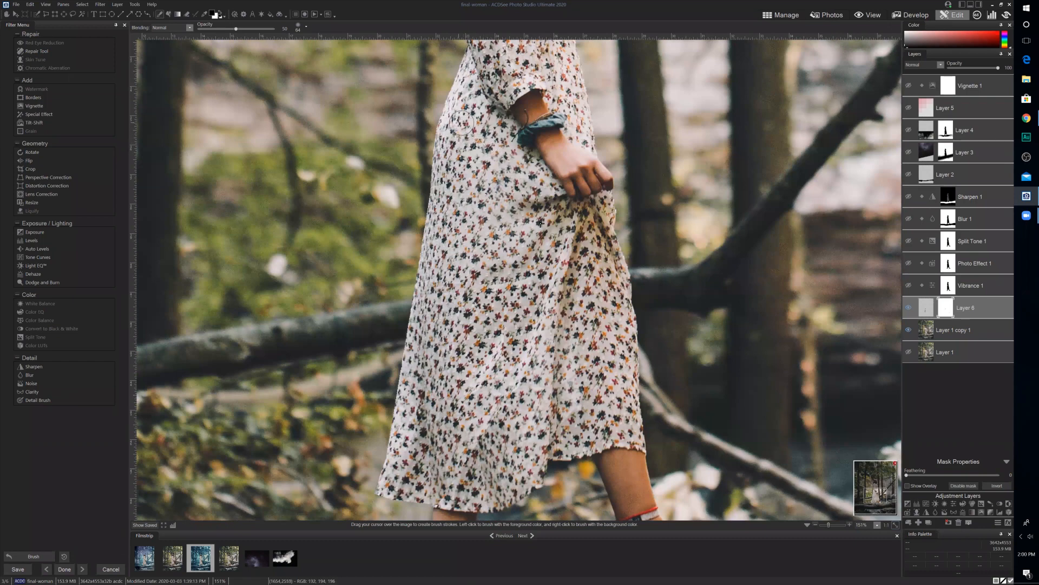
{"action": "mouse_move", "coordinate": [494, 388]}
{"action": "left_mouse_down"}
{"action": "mouse_move", "coordinate": [509, 343]}
{"action": "mouse_move", "coordinate": [504, 284]}
{"action": "left_mouse_up"}
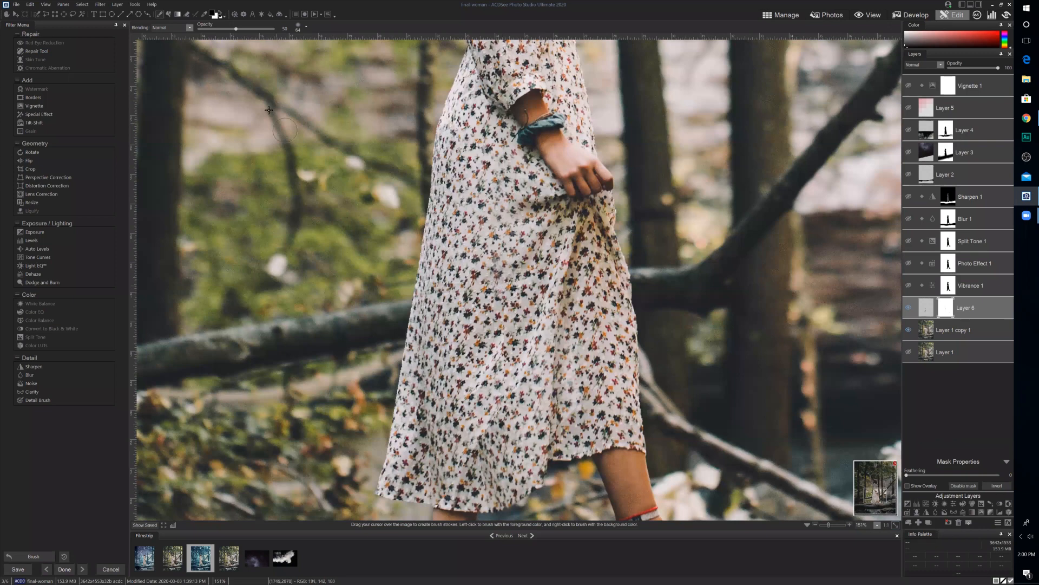
- Paint Layer 6's mask at opacity 100 along the seam down to the hem, finishing near the hem with a narrower brush
{"action": "left_click_drag", "start_coordinate": [236, 29], "coordinate": [243, 29]}
{"action": "left_click_drag", "start_coordinate": [386, 55], "coordinate": [387, 57]}
{"action": "mouse_move", "coordinate": [507, 286]}
{"action": "left_mouse_down"}
{"action": "mouse_move", "coordinate": [511, 257]}
{"action": "mouse_move", "coordinate": [505, 411]}
{"action": "mouse_move", "coordinate": [499, 378]}
{"action": "mouse_move", "coordinate": [510, 347]}
{"action": "mouse_move", "coordinate": [499, 334]}
{"action": "mouse_move", "coordinate": [516, 352]}
{"action": "mouse_move", "coordinate": [512, 401]}
{"action": "mouse_move", "coordinate": [489, 452]}
{"action": "mouse_move", "coordinate": [447, 498]}
{"action": "mouse_move", "coordinate": [476, 470]}
{"action": "left_mouse_up"}
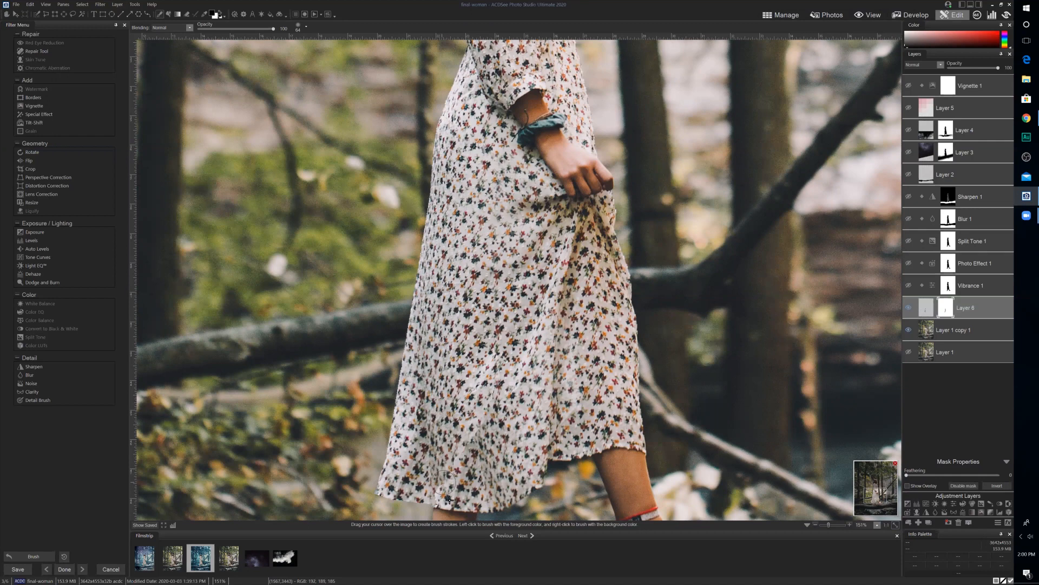
{"action": "left_click", "coordinate": [306, 26]}
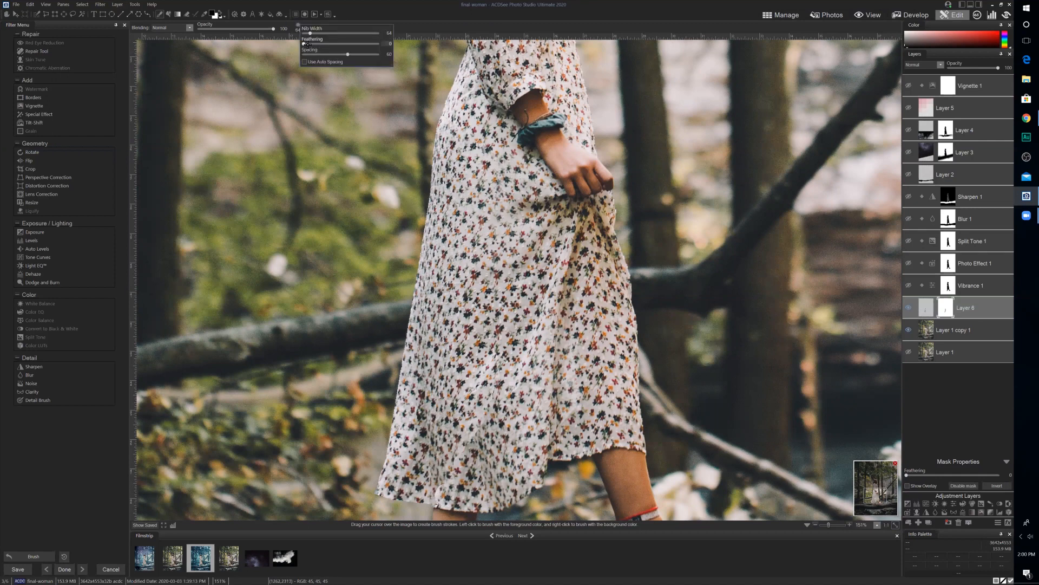
{"action": "left_click_drag", "start_coordinate": [310, 33], "coordinate": [308, 33]}
{"action": "left_click_drag", "start_coordinate": [443, 493], "coordinate": [474, 441]}
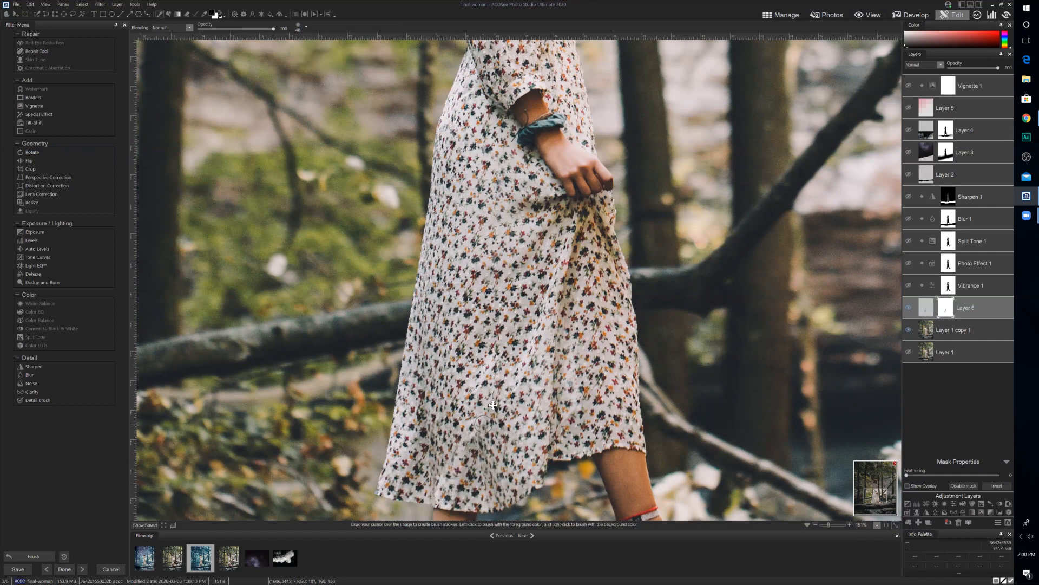
- Show the adjustment and smoke layers from Vibrance 1 up to Layer 4 again, and toggle Layer 5 and Vignette 1 on and off
{"action": "left_click", "coordinate": [895, 524]}
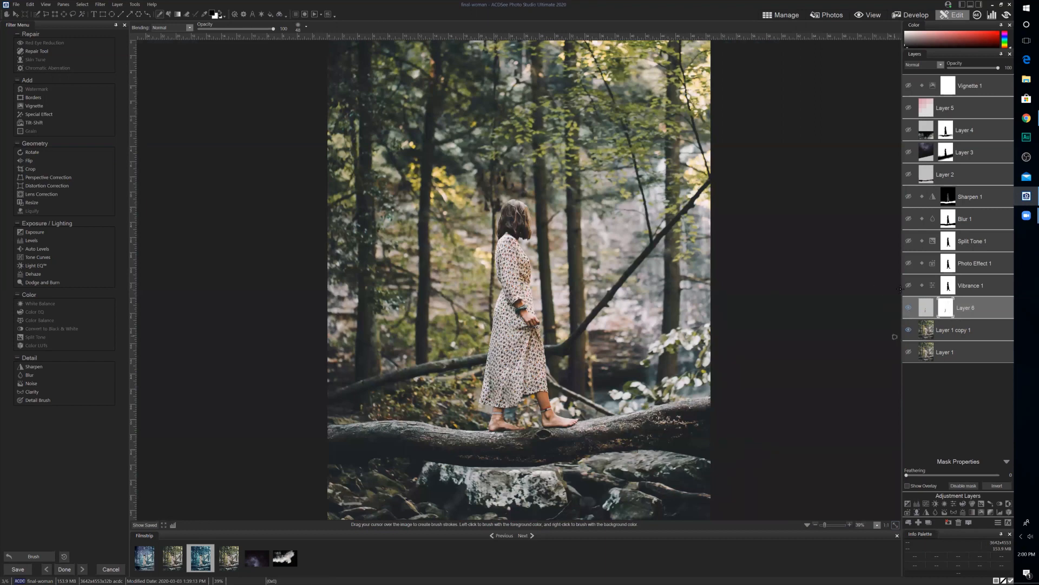
{"action": "left_click", "coordinate": [908, 263]}
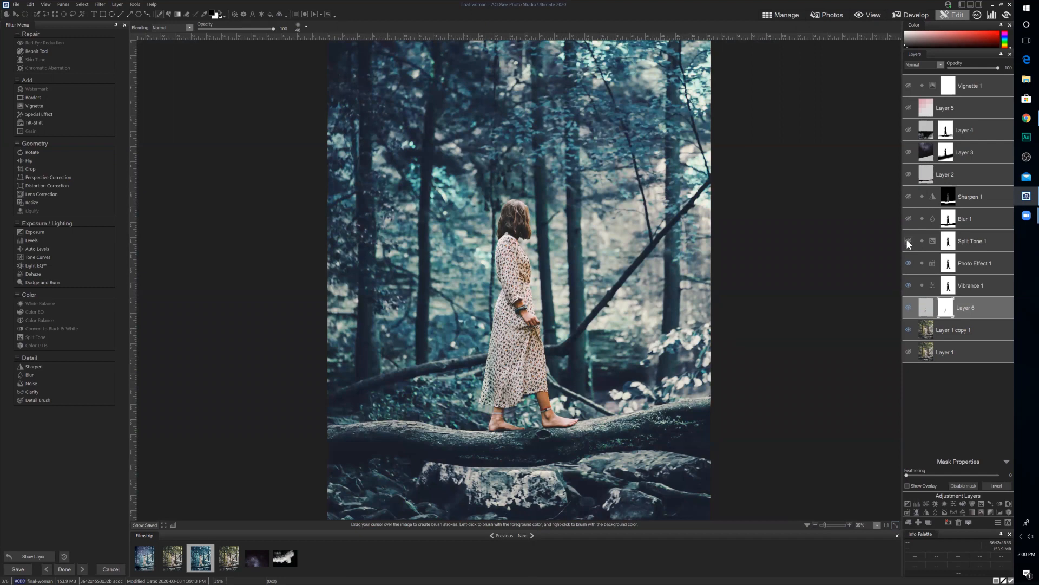
{"action": "left_click", "coordinate": [910, 196]}
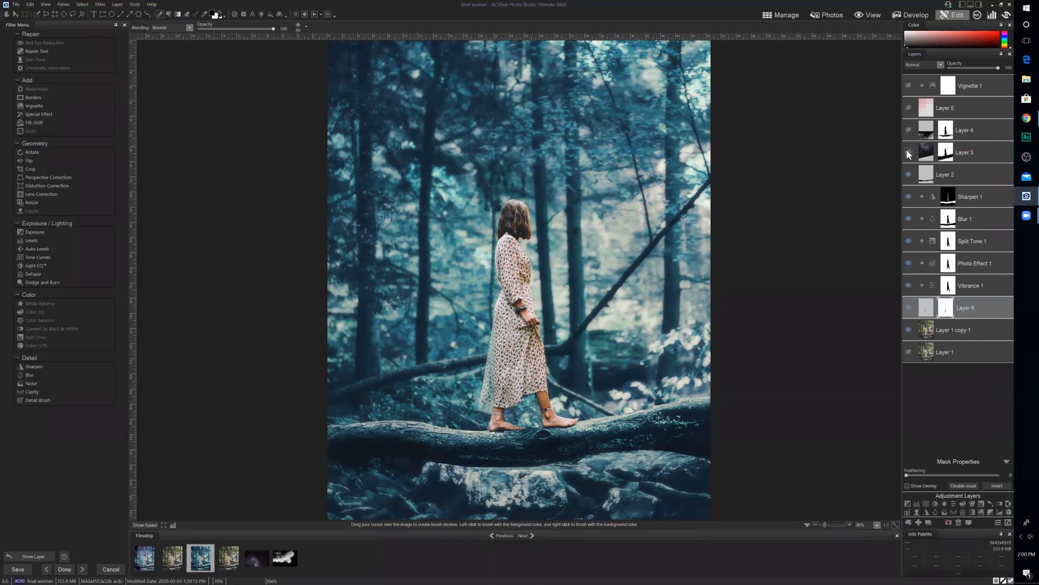
{"action": "left_click", "coordinate": [909, 127]}
{"action": "left_click", "coordinate": [909, 107]}
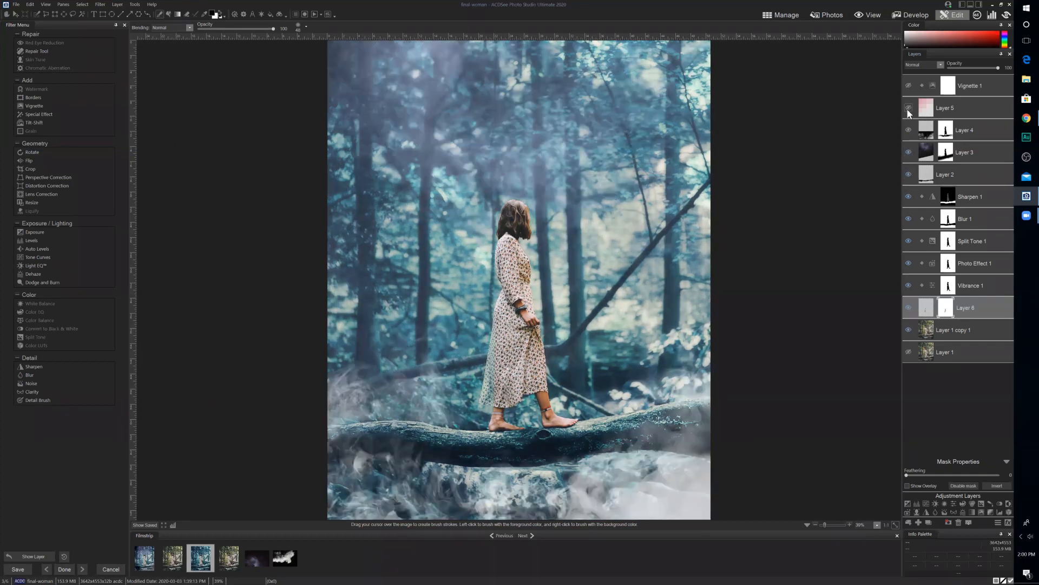
{"action": "left_click", "coordinate": [909, 85]}
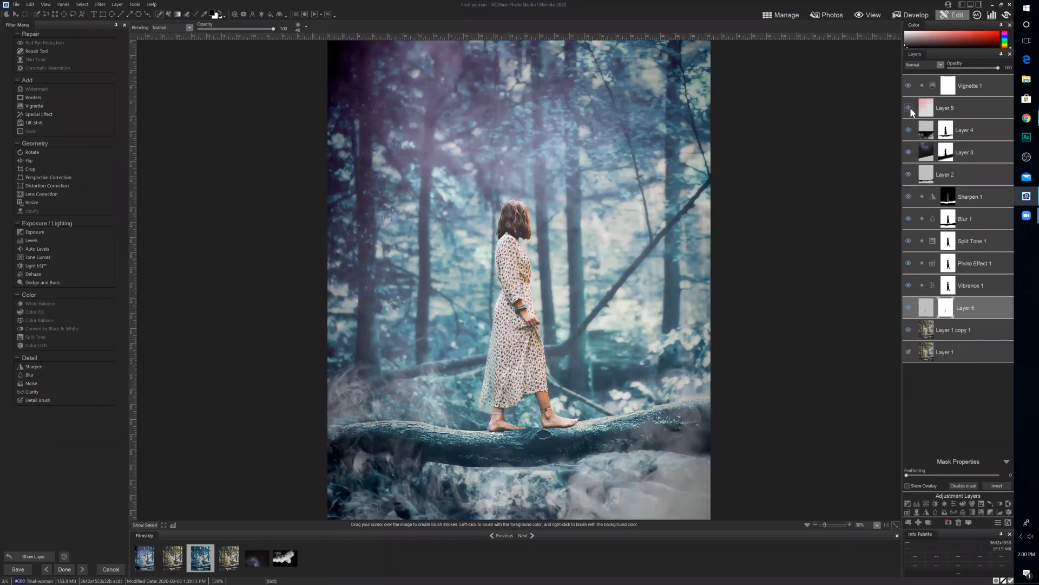
{"action": "left_click", "coordinate": [909, 86]}
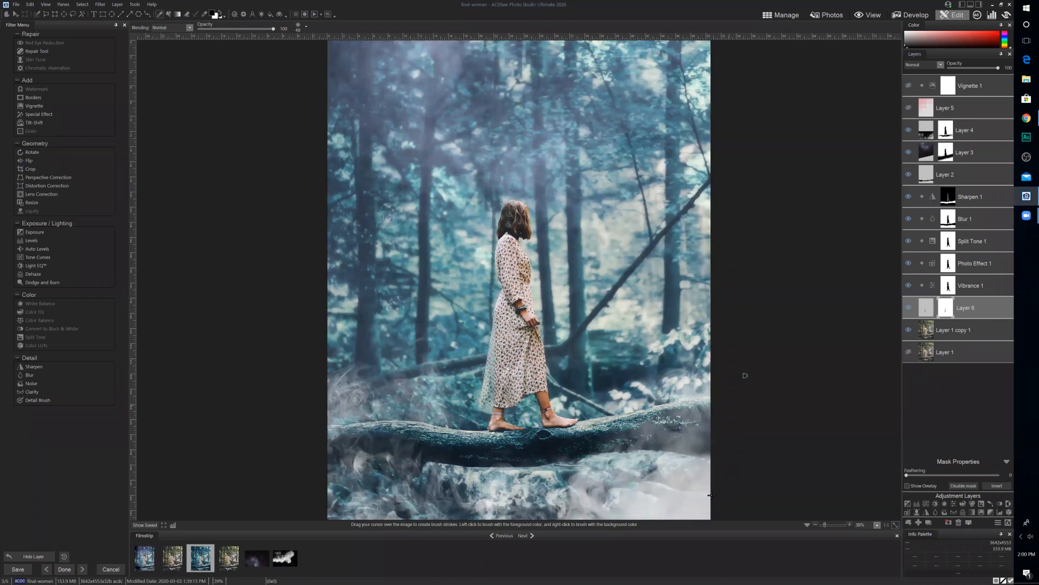
- Add Layer 6's mask to the selection and invert that layer's mask
{"action": "left_click_drag", "start_coordinate": [826, 524], "coordinate": [829, 522]}
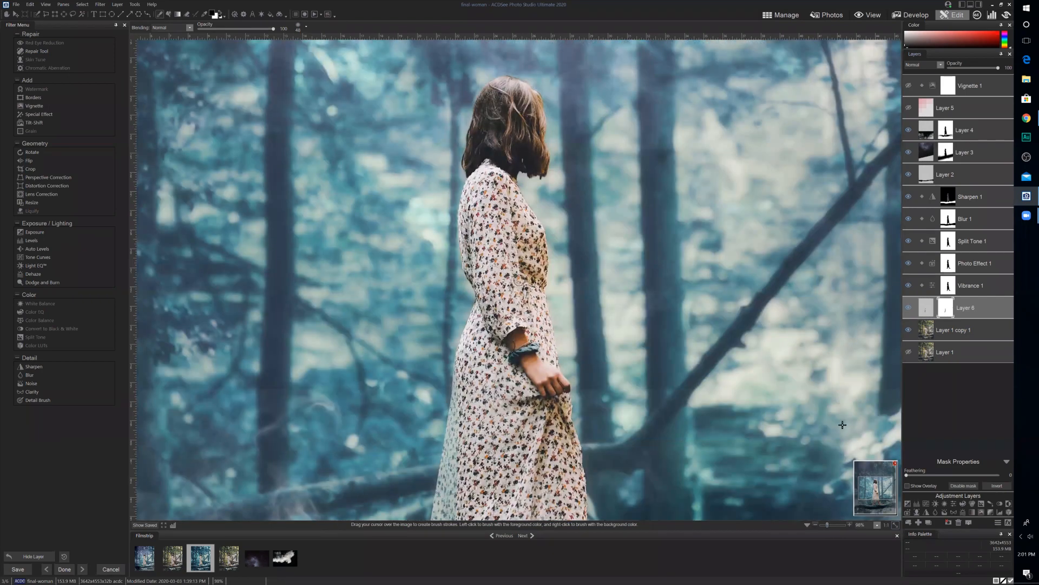
{"action": "right_click", "coordinate": [947, 307]}
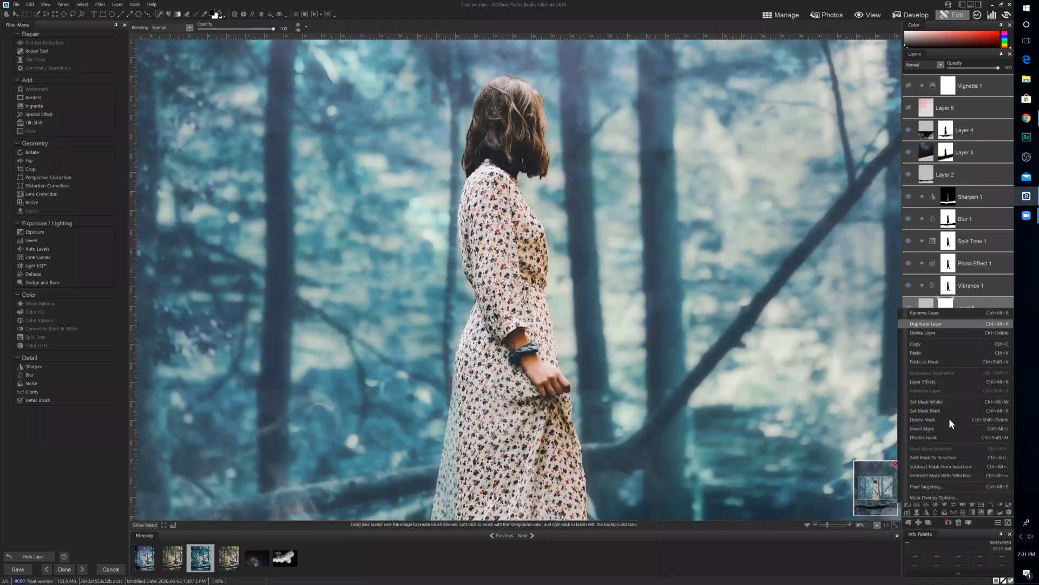
{"action": "left_click", "coordinate": [947, 457]}
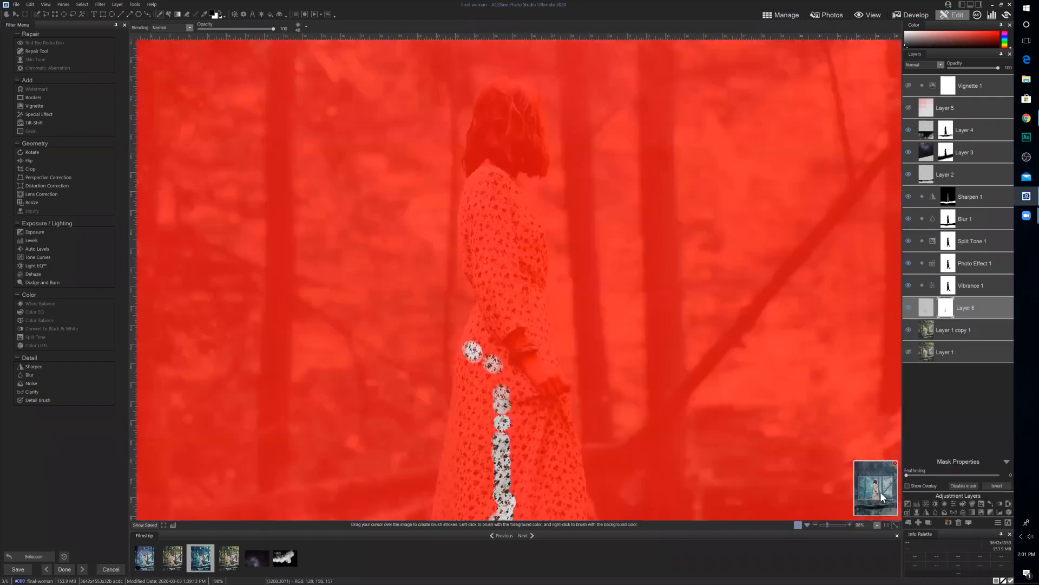
{"action": "left_click_drag", "start_coordinate": [879, 493], "coordinate": [874, 492]}
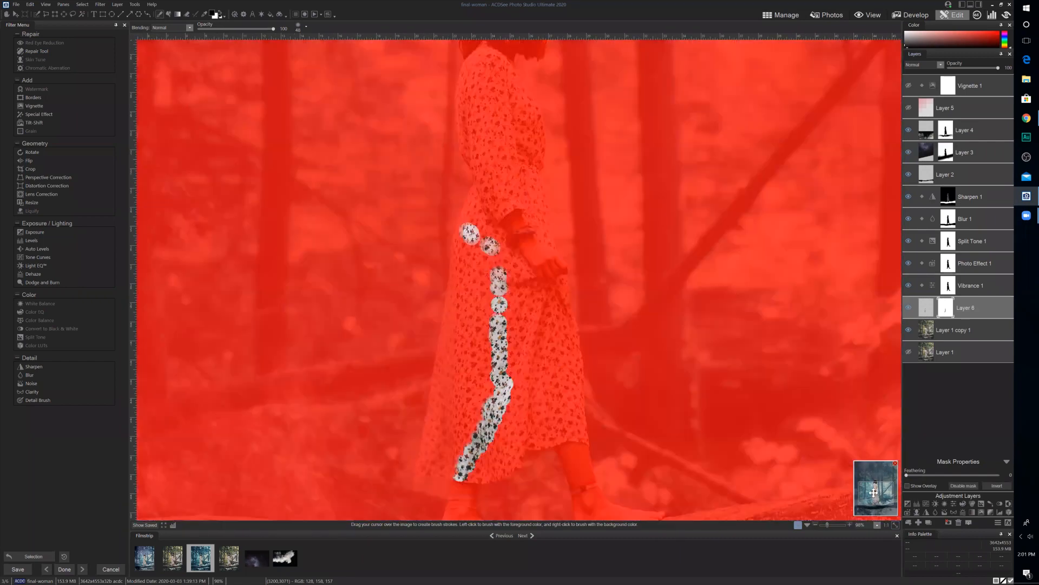
{"action": "left_click", "coordinate": [1000, 484]}
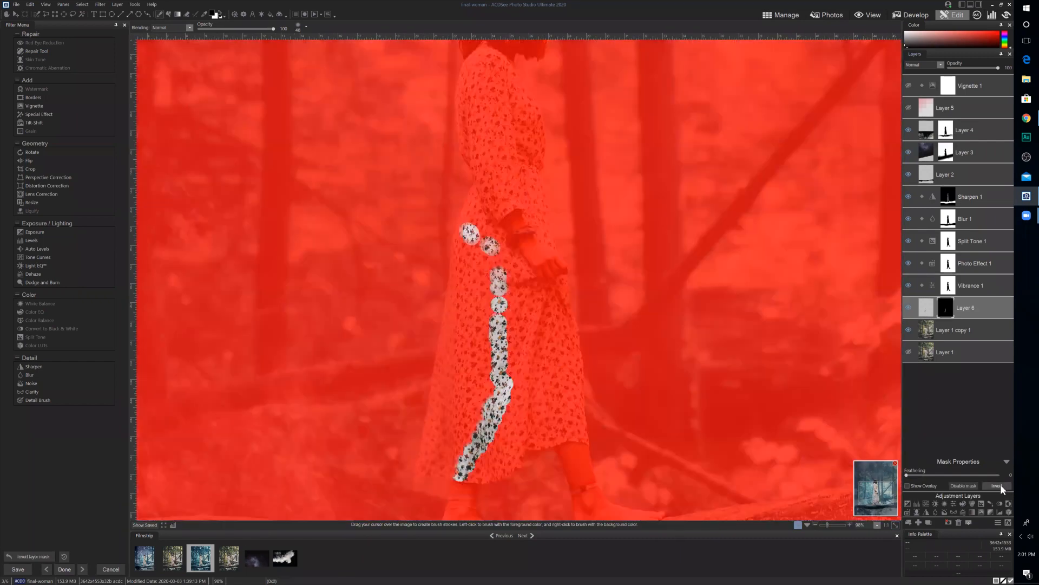
- Invert Layer 6's mask again and clear the selection
{"action": "left_click", "coordinate": [999, 486]}
{"action": "left_click", "coordinate": [82, 4]}
{"action": "left_click", "coordinate": [93, 23]}
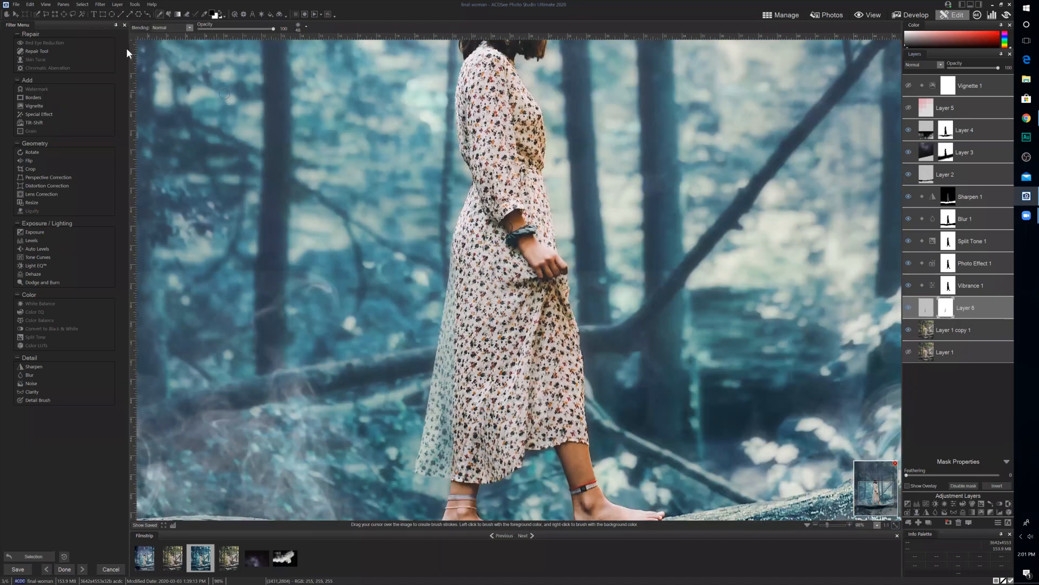
- Outline a polygonal selection around the pasted rear part of the skirt, from the hip down to the hem and across to mid-skirt
{"action": "left_click", "coordinate": [45, 12]}
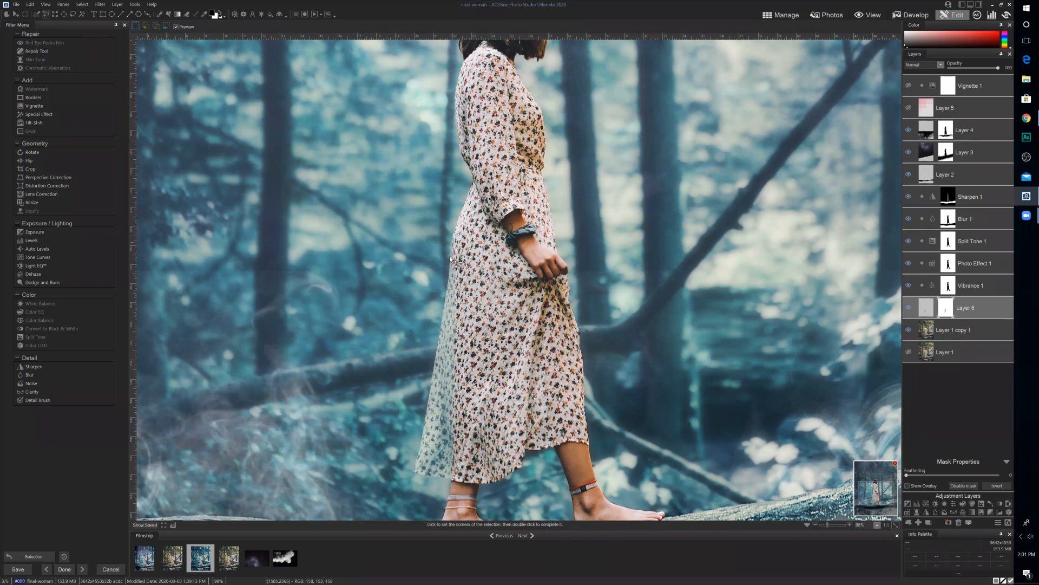
{"action": "left_click", "coordinate": [453, 259]}
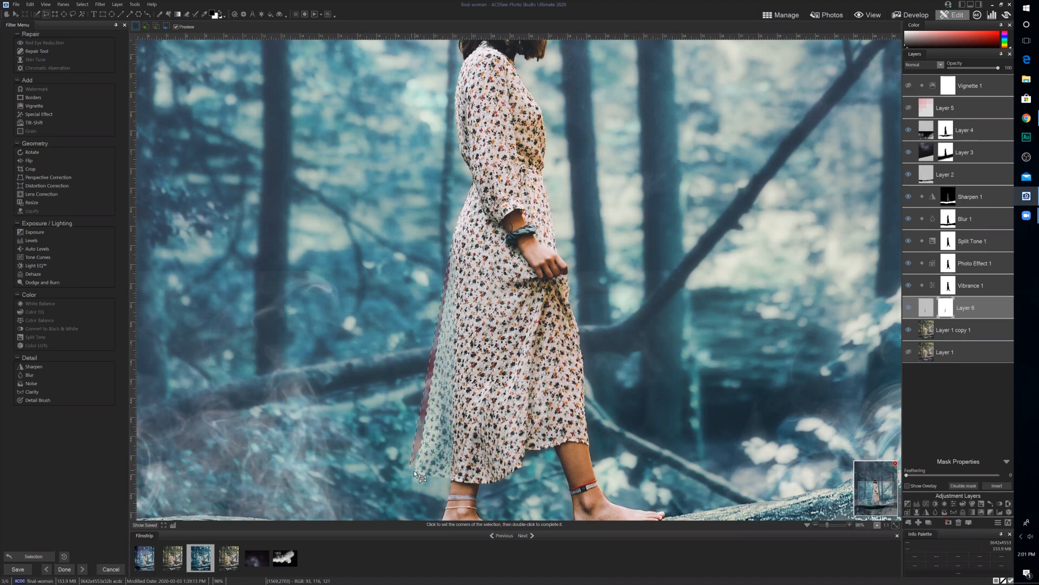
{"action": "left_click", "coordinate": [432, 477]}
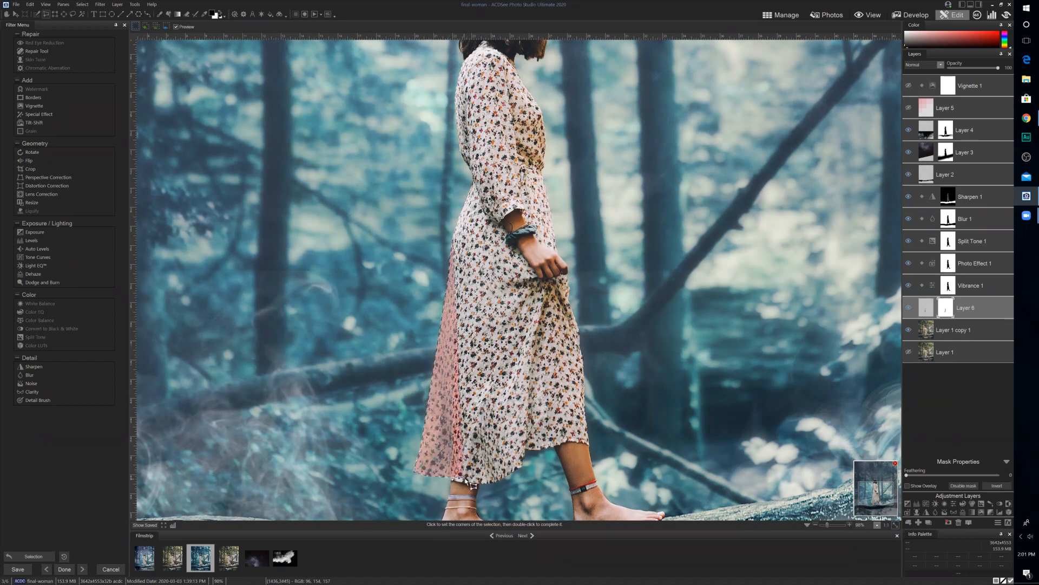
{"action": "left_click", "coordinate": [531, 355]}
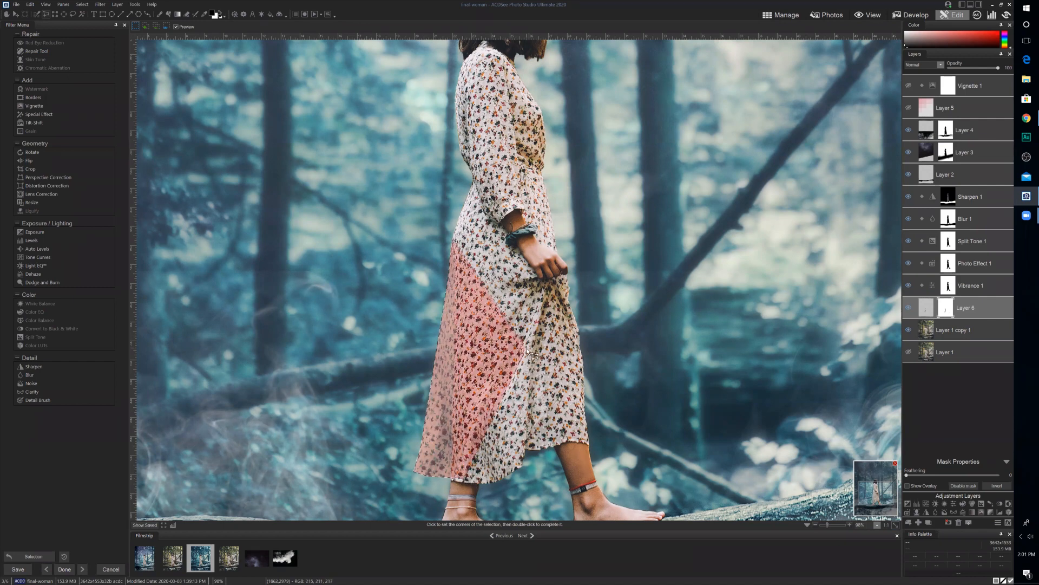
{"action": "double_click", "coordinate": [514, 348]}
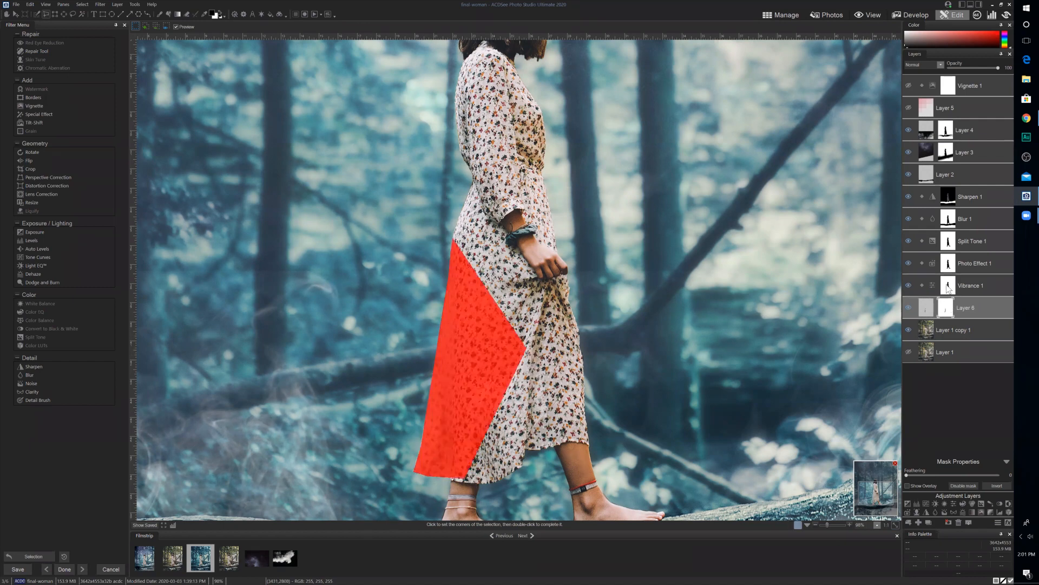
- Fill the selected skirt area with black on Vibrance 1's mask
{"action": "left_click", "coordinate": [977, 289]}
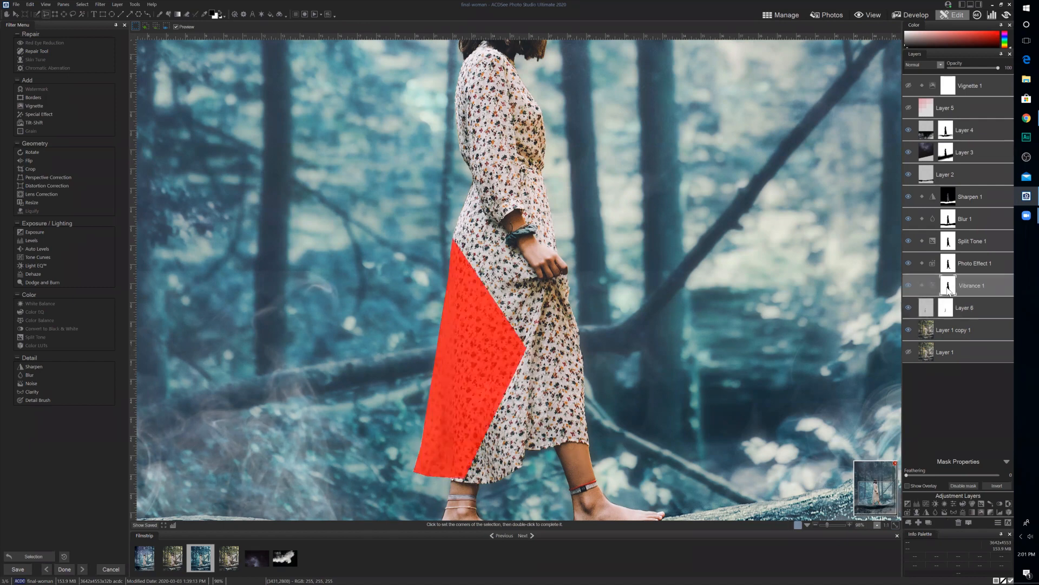
{"action": "left_click", "coordinate": [159, 13]}
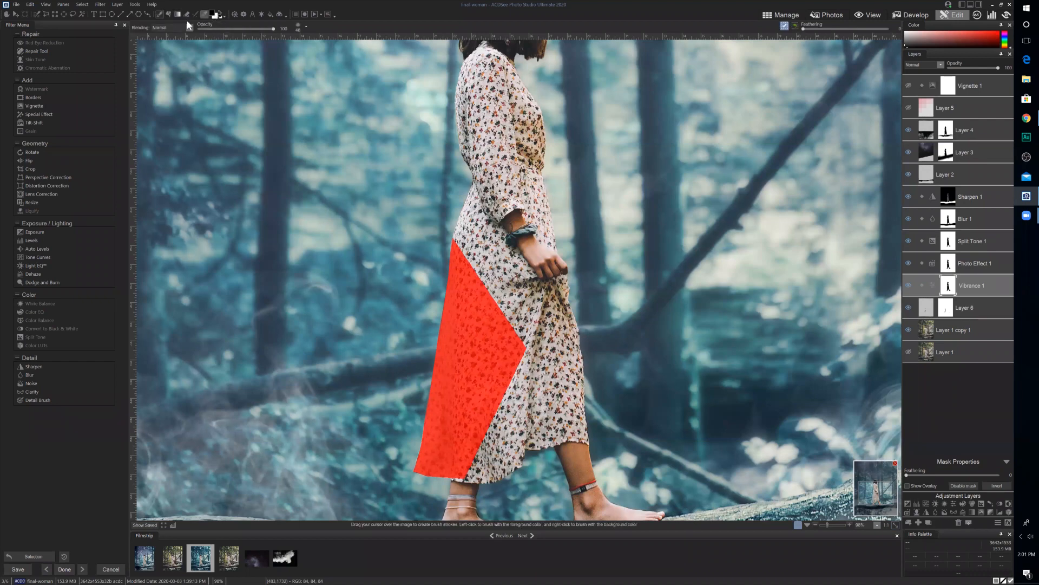
{"action": "left_click", "coordinate": [169, 13]}
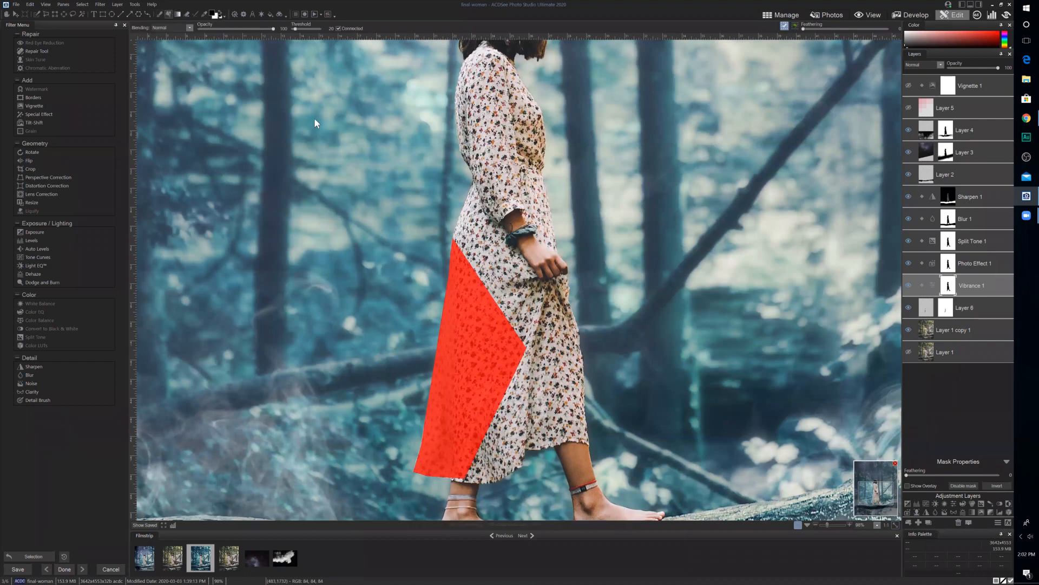
{"action": "left_click", "coordinate": [459, 379]}
- Fill the same area black on the masks of Photo Effect 1, Split Tone 1, Blur 1, Layer 3 and Layer 4, and clear the selection
{"action": "left_click", "coordinate": [949, 268]}
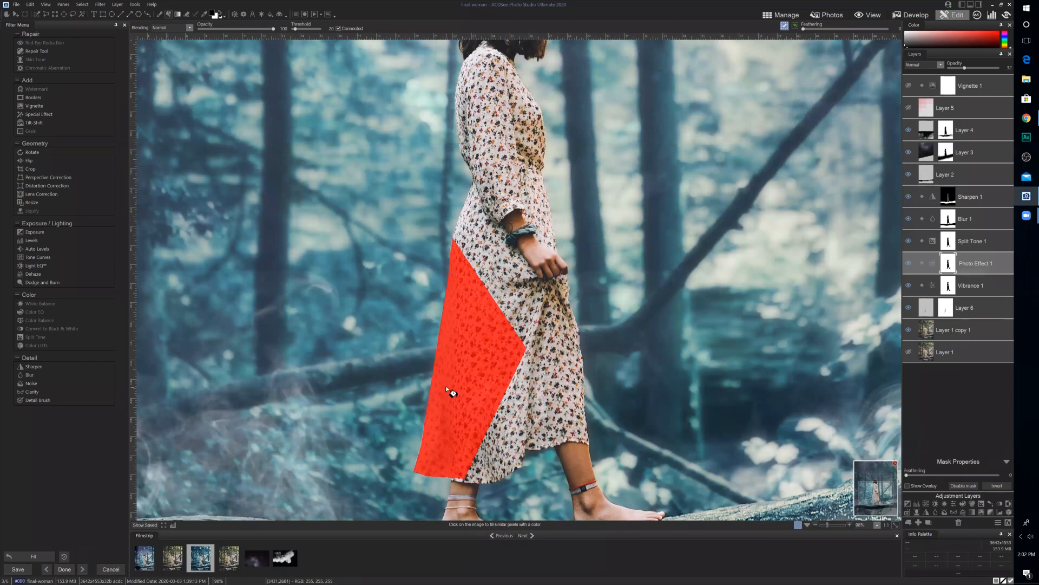
{"action": "left_click", "coordinate": [949, 244]}
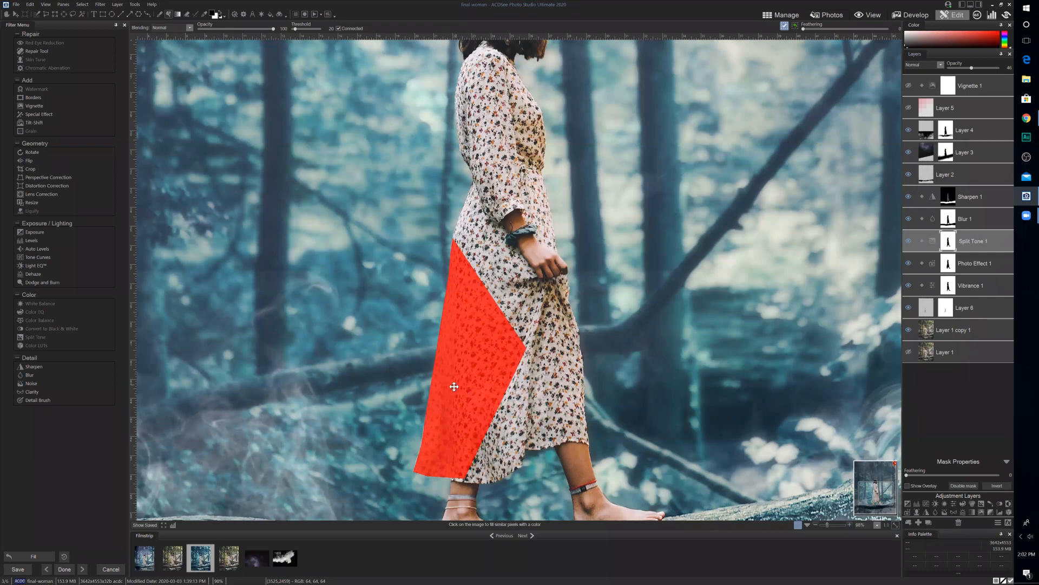
{"action": "left_click", "coordinate": [953, 223]}
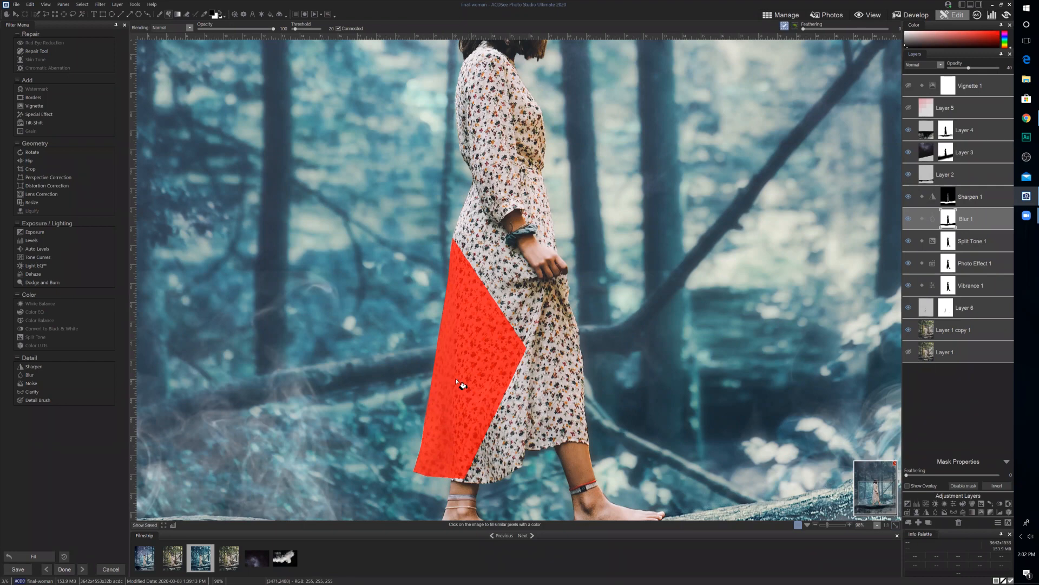
{"action": "left_click", "coordinate": [947, 155]}
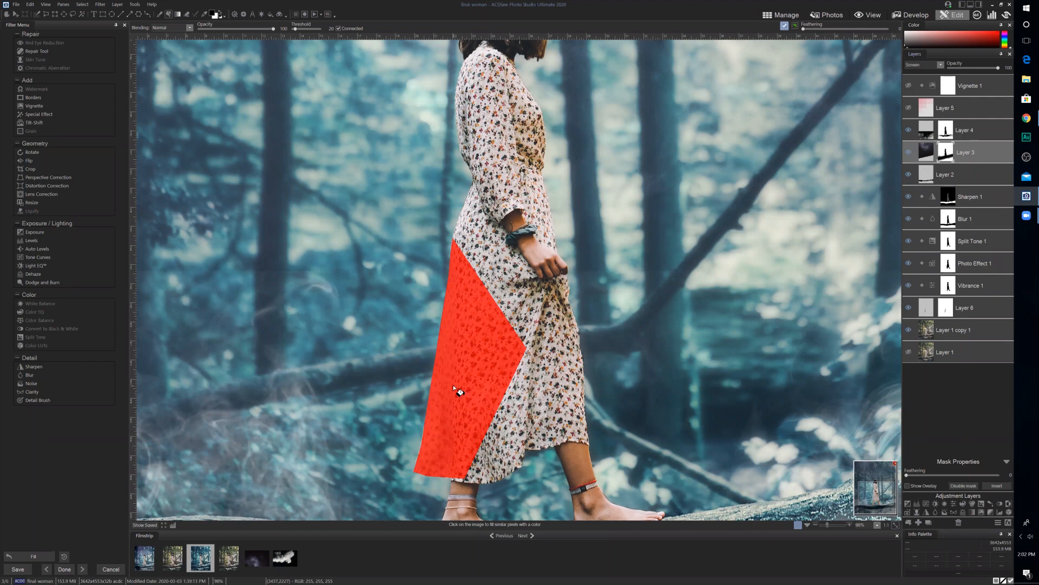
{"action": "left_click", "coordinate": [946, 130]}
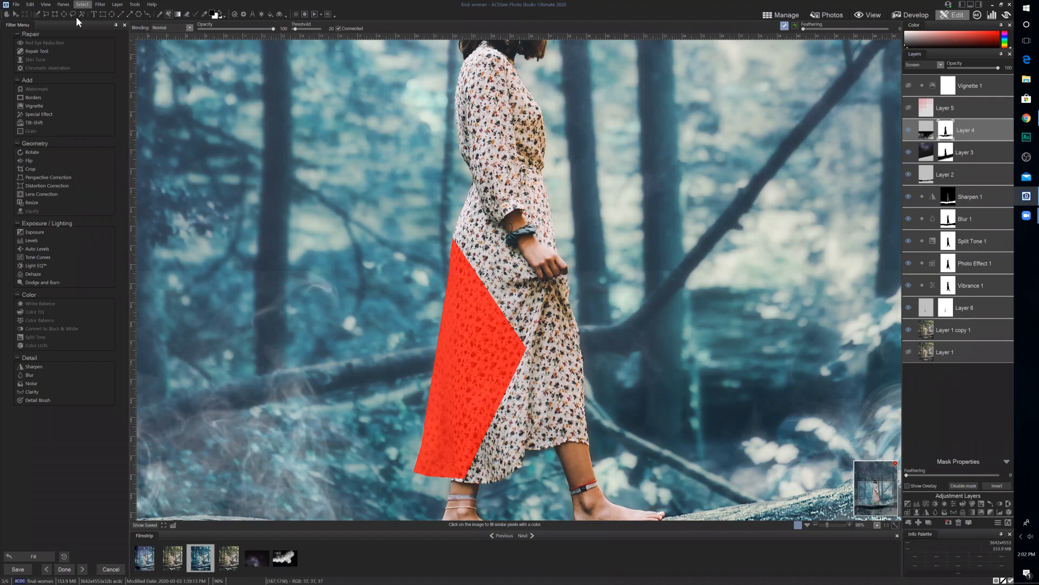
{"action": "left_click", "coordinate": [82, 4]}
{"action": "left_click", "coordinate": [91, 21]}
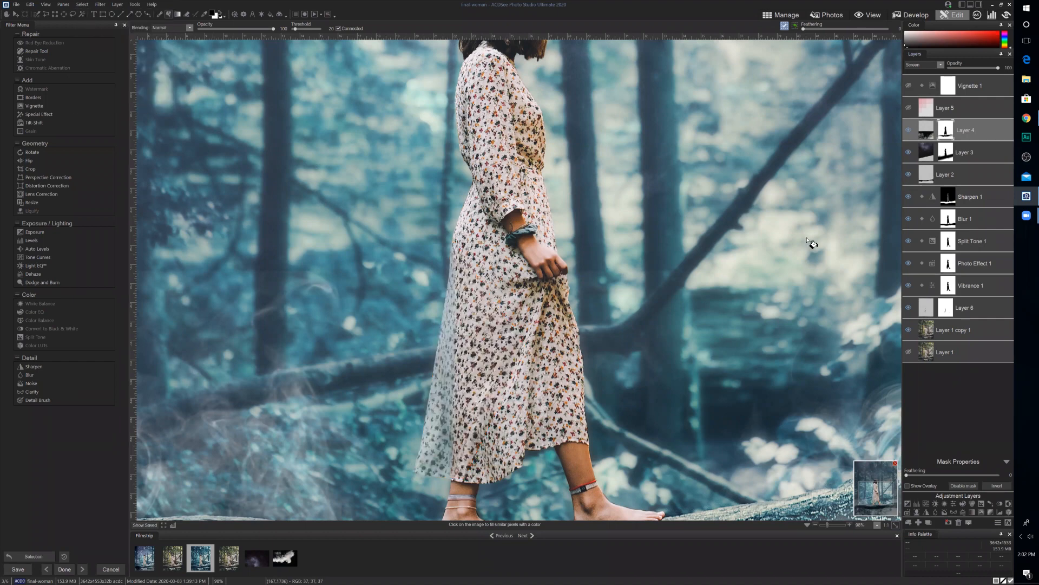
- Toggle the visibility of the layers from Layer 6 up to Layer 5 to examine each one's effect on the pasted skirt piece
{"action": "left_click", "coordinate": [908, 196]}
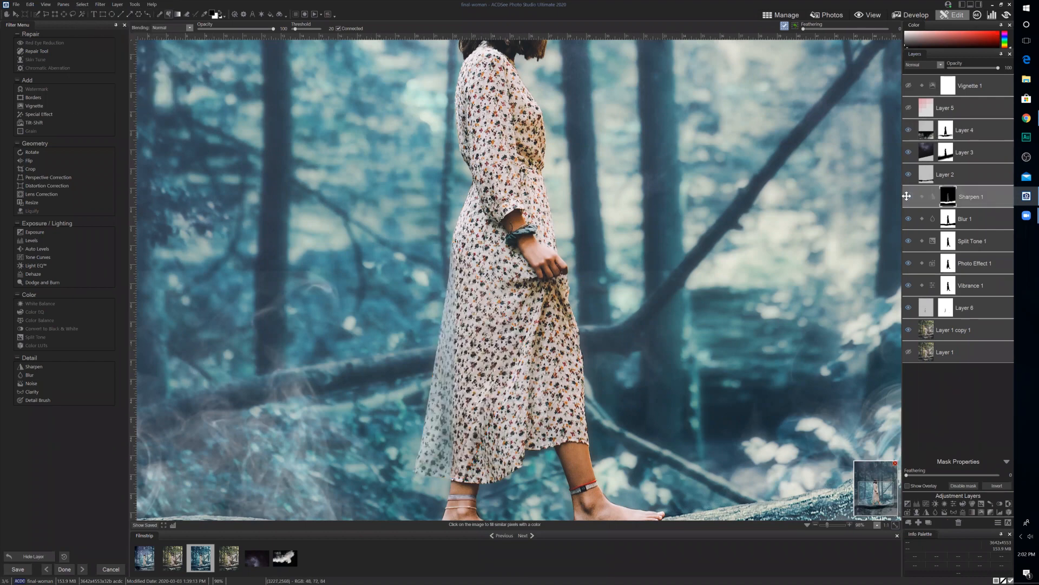
{"action": "left_click", "coordinate": [908, 196]}
{"action": "left_click", "coordinate": [160, 15]}
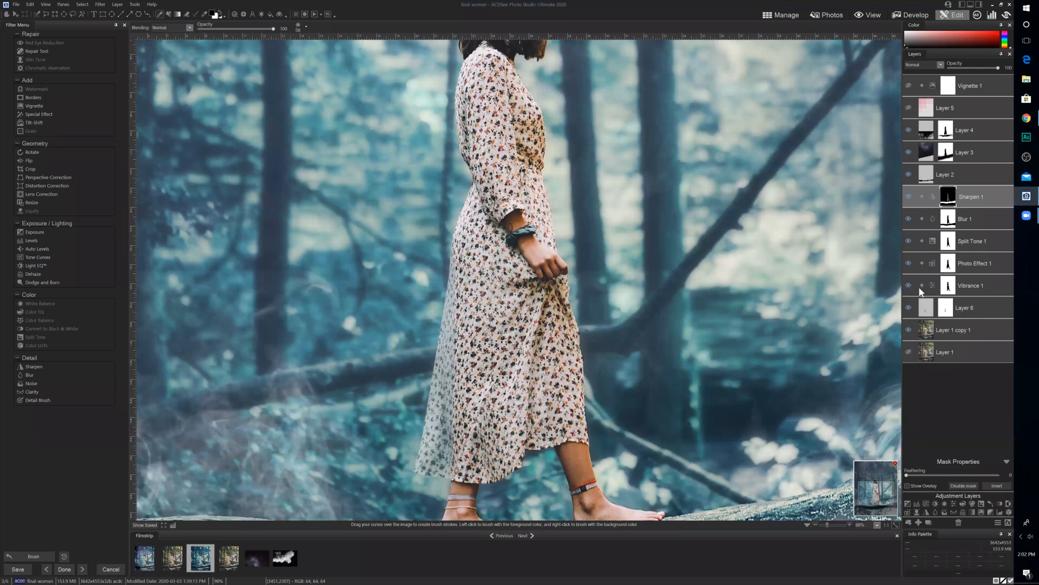
{"action": "left_click", "coordinate": [909, 263]}
{"action": "left_click", "coordinate": [908, 239]}
{"action": "left_click", "coordinate": [908, 218]}
{"action": "left_click", "coordinate": [908, 151]}
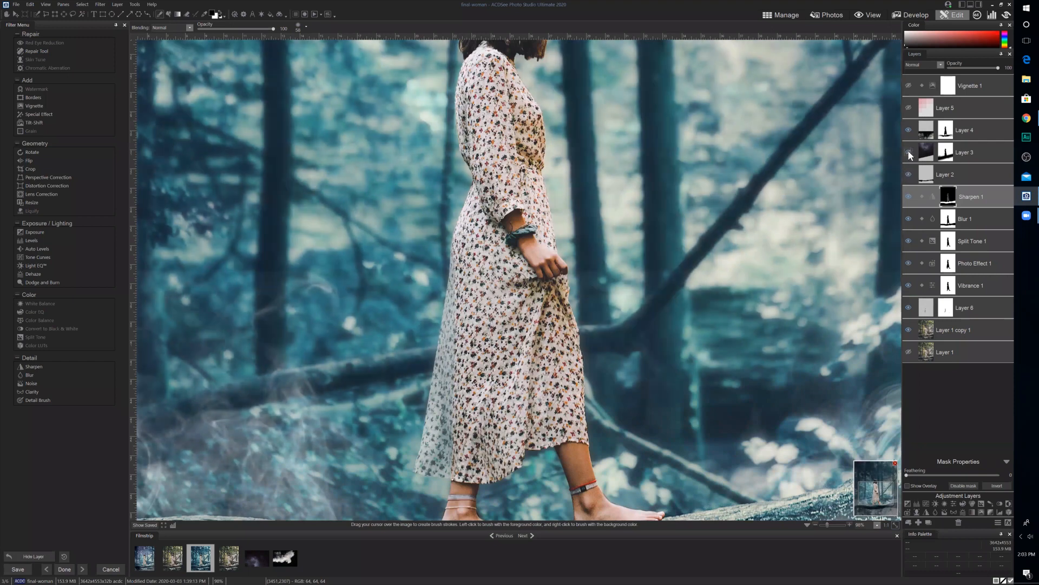
{"action": "left_click", "coordinate": [908, 130]}
{"action": "left_click", "coordinate": [907, 130]}
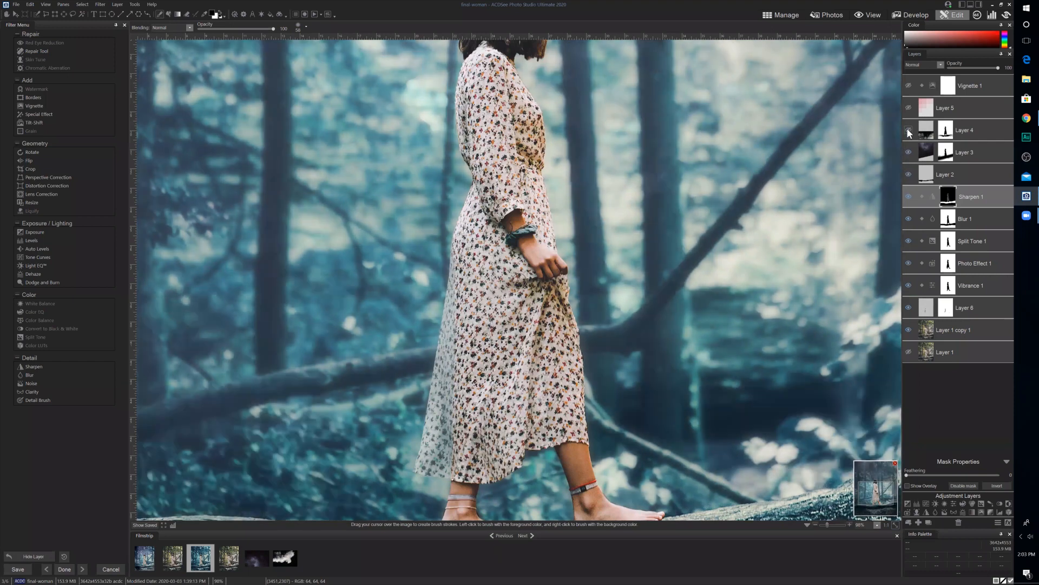
{"action": "left_click", "coordinate": [907, 129]}
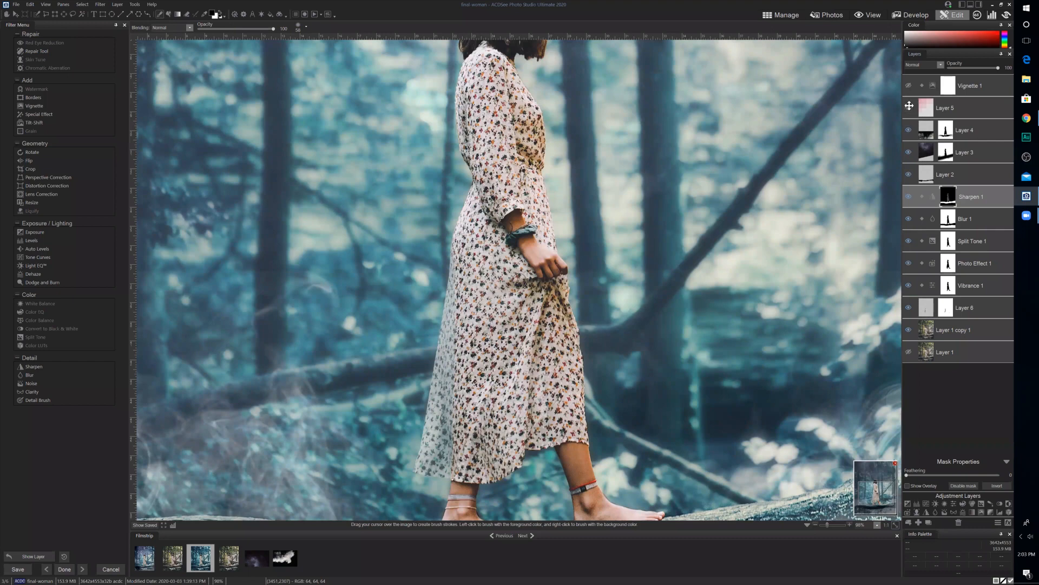
{"action": "left_click", "coordinate": [908, 108]}
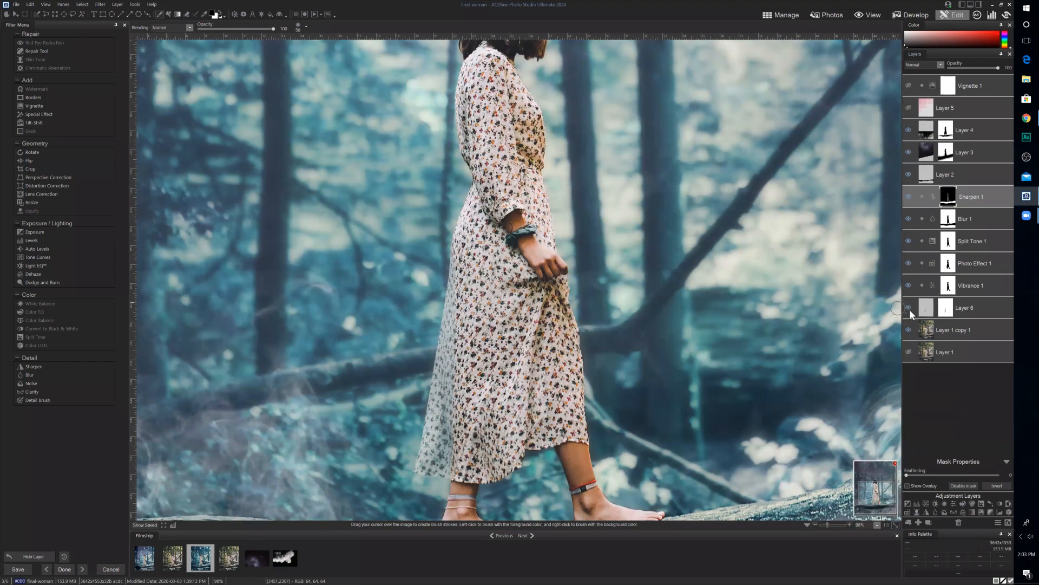
{"action": "left_click", "coordinate": [908, 286]}
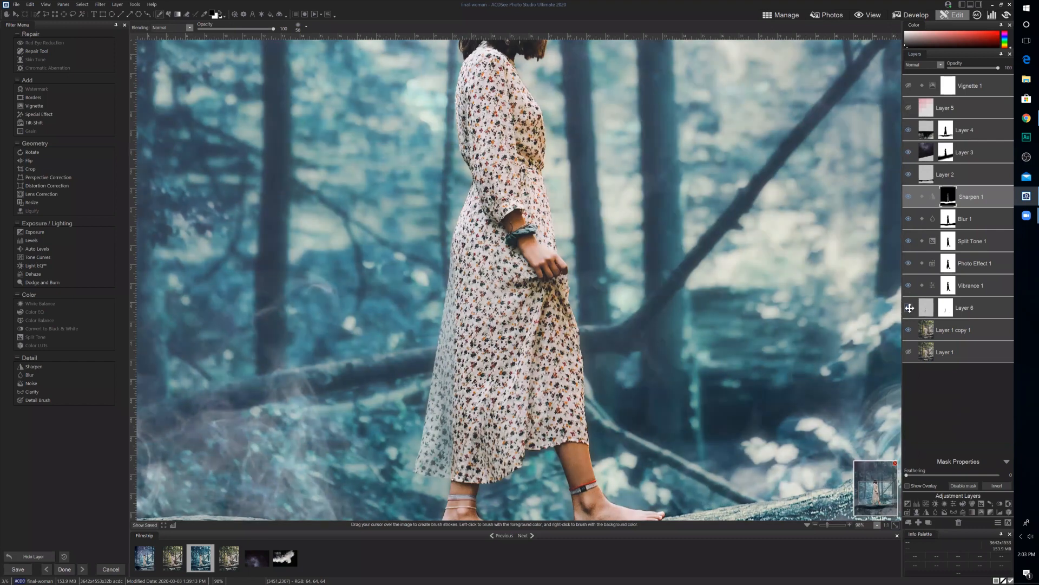
{"action": "left_click", "coordinate": [909, 308]}
{"action": "left_click", "coordinate": [908, 307]}
- Paint Blur 1's mask over the faded pasted strip of the skirt just above the hem
{"action": "left_click", "coordinate": [950, 288]}
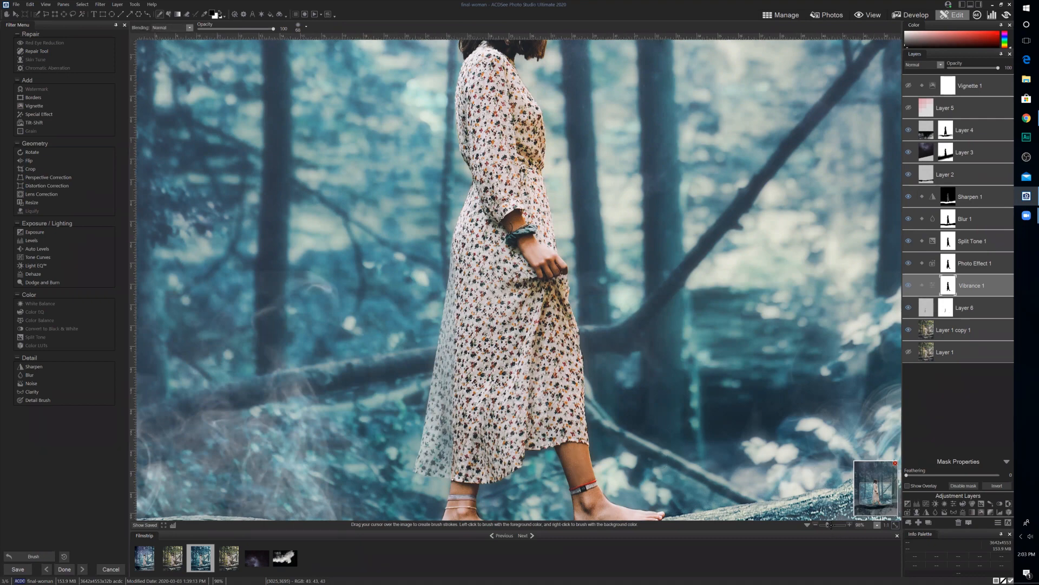
{"action": "scroll", "coordinate": [831, 525], "scroll_direction": "up", "scroll_amount": 3}
{"action": "left_click_drag", "start_coordinate": [879, 485], "coordinate": [877, 512]}
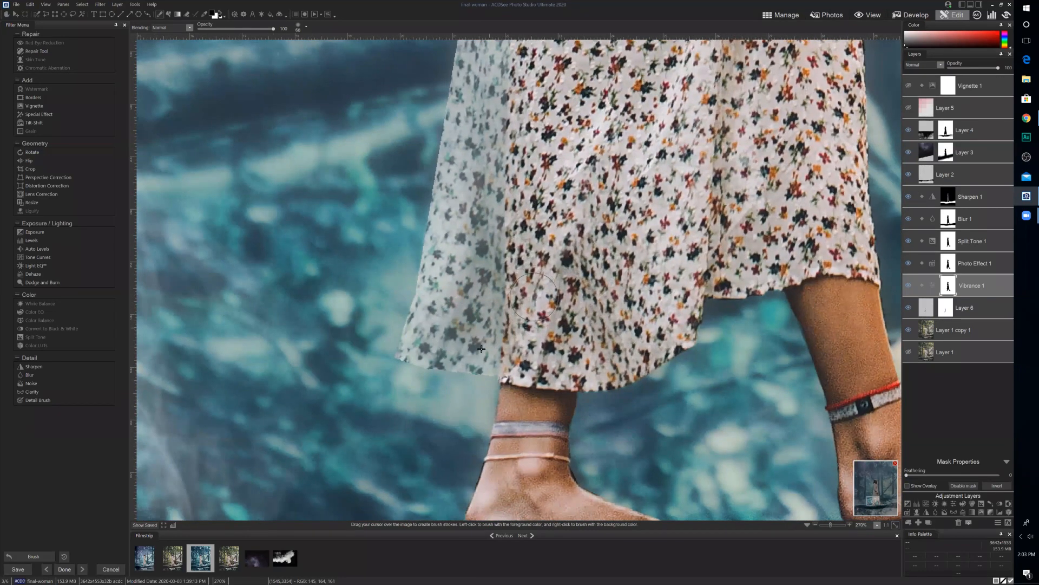
{"action": "left_click", "coordinate": [951, 223]}
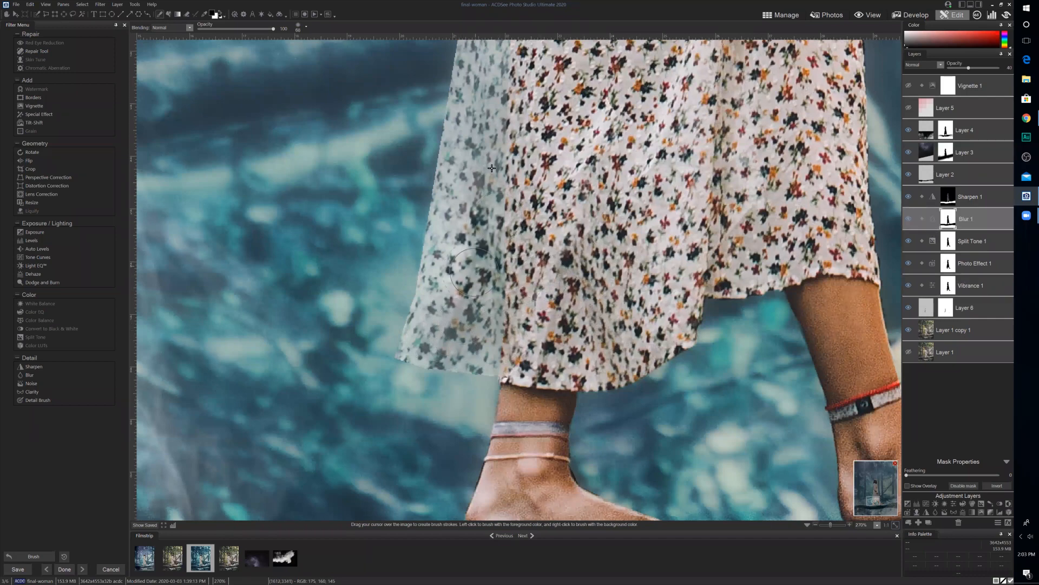
{"action": "mouse_move", "coordinate": [491, 168]}
{"action": "left_mouse_down"}
{"action": "mouse_move", "coordinate": [594, 331]}
{"action": "mouse_move", "coordinate": [593, 292]}
{"action": "mouse_move", "coordinate": [461, 220]}
{"action": "mouse_move", "coordinate": [498, 342]}
{"action": "mouse_move", "coordinate": [440, 341]}
{"action": "mouse_move", "coordinate": [473, 125]}
{"action": "mouse_move", "coordinate": [498, 49]}
{"action": "left_mouse_up"}
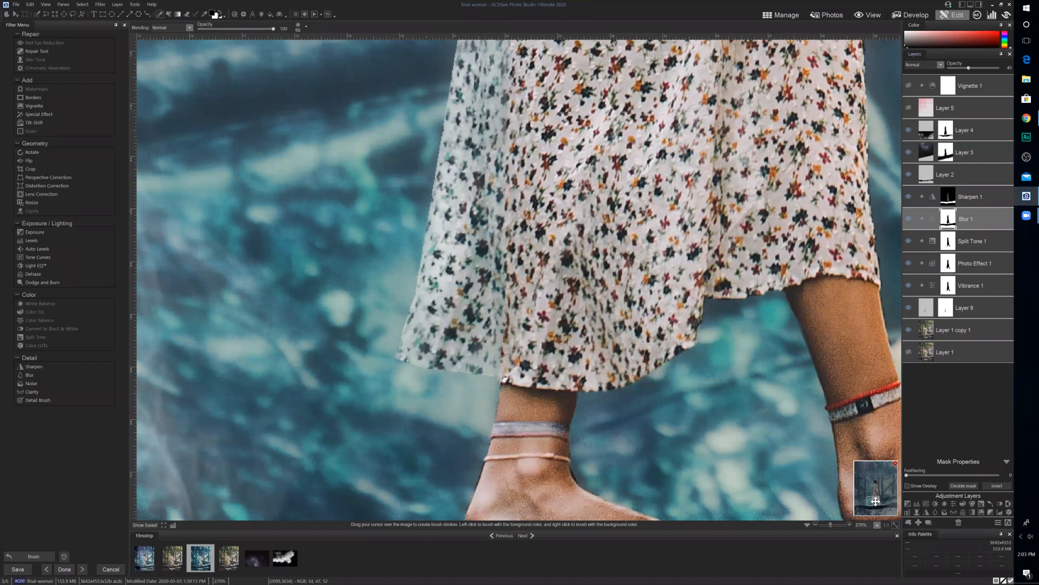
- Continue painting Blur 1's mask up the faded rear edge of the skirt to below the hip
{"action": "left_click_drag", "start_coordinate": [877, 503], "coordinate": [869, 490]}
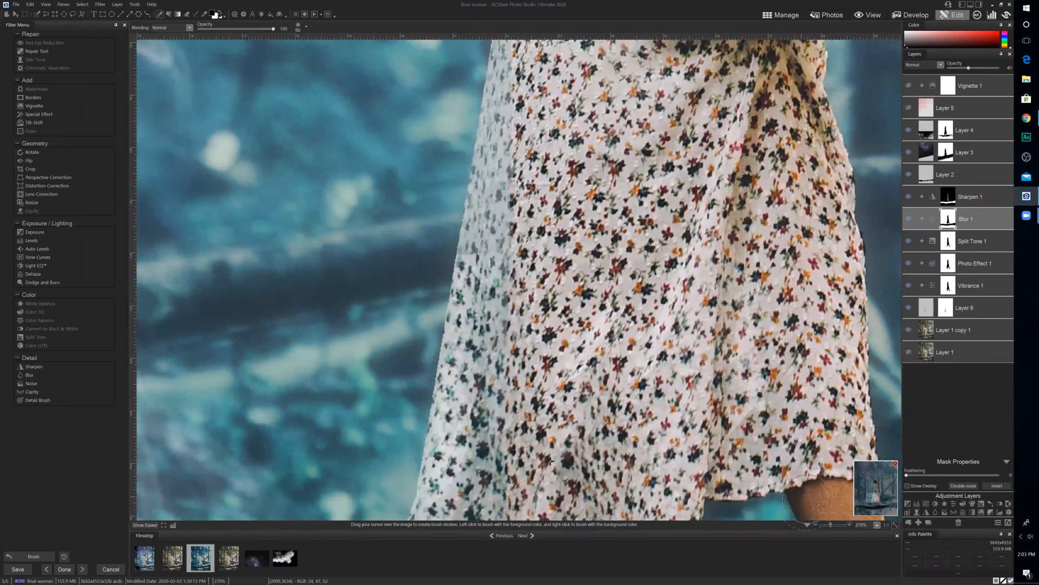
{"action": "mouse_move", "coordinate": [501, 373]}
{"action": "left_mouse_down"}
{"action": "mouse_move", "coordinate": [508, 264]}
{"action": "mouse_move", "coordinate": [495, 265]}
{"action": "mouse_move", "coordinate": [487, 239]}
{"action": "mouse_move", "coordinate": [485, 256]}
{"action": "mouse_move", "coordinate": [510, 163]}
{"action": "mouse_move", "coordinate": [503, 59]}
{"action": "left_mouse_up"}
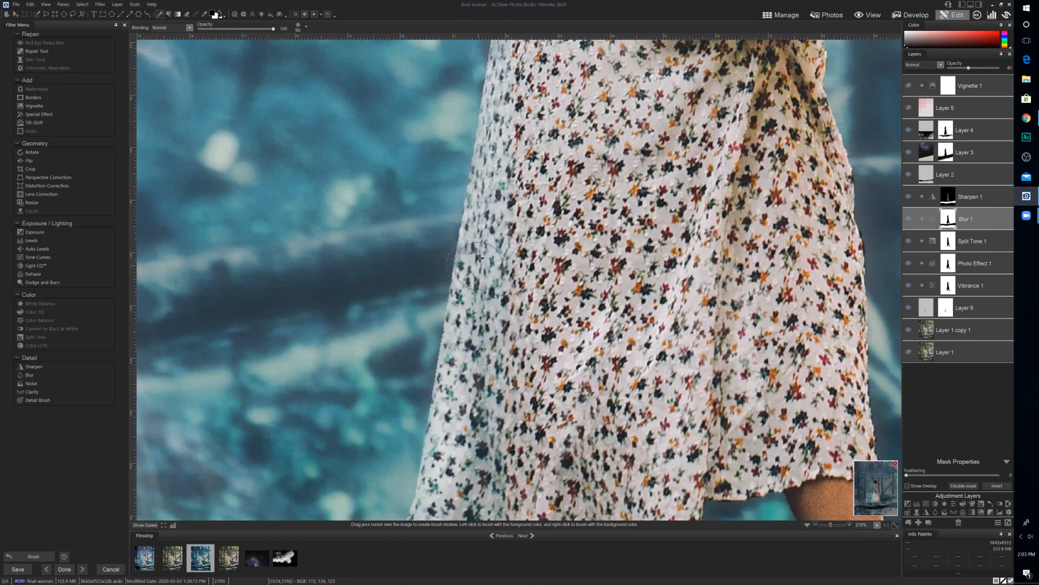
{"action": "mouse_move", "coordinate": [877, 499]}
{"action": "left_mouse_down"}
{"action": "mouse_move", "coordinate": [875, 484]}
{"action": "mouse_move", "coordinate": [873, 492]}
{"action": "left_mouse_up"}
{"action": "mouse_move", "coordinate": [471, 408]}
{"action": "left_mouse_down"}
{"action": "mouse_move", "coordinate": [472, 243]}
{"action": "mouse_move", "coordinate": [486, 193]}
{"action": "mouse_move", "coordinate": [470, 372]}
{"action": "left_mouse_up"}
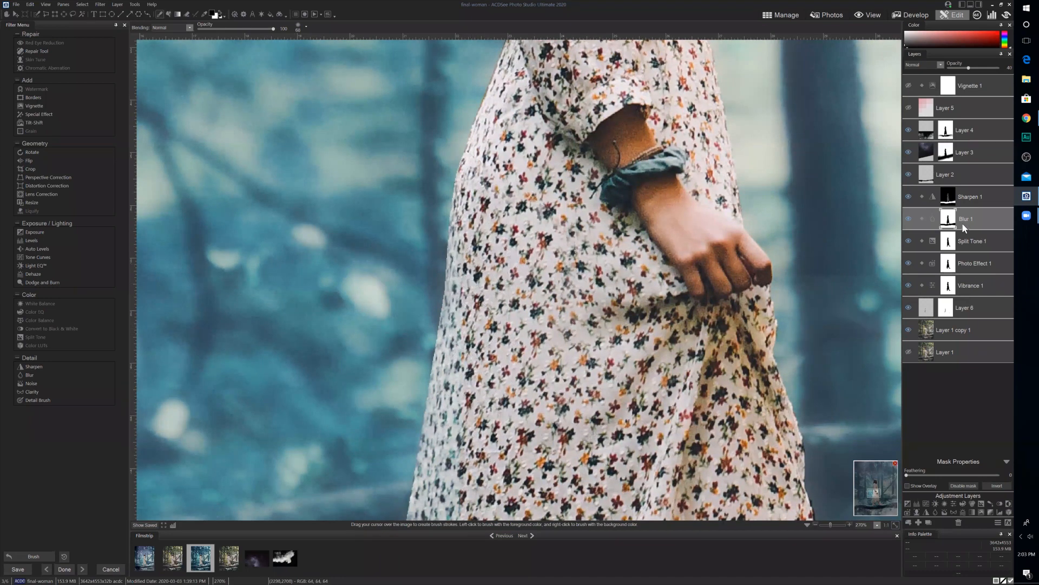
- Paint Split Tone 1's mask over the rear part of the skirt, and save the image
{"action": "left_click", "coordinate": [969, 241]}
{"action": "mouse_move", "coordinate": [466, 420]}
{"action": "left_mouse_down"}
{"action": "mouse_move", "coordinate": [468, 328]}
{"action": "mouse_move", "coordinate": [453, 439]}
{"action": "mouse_move", "coordinate": [484, 439]}
{"action": "left_mouse_up"}
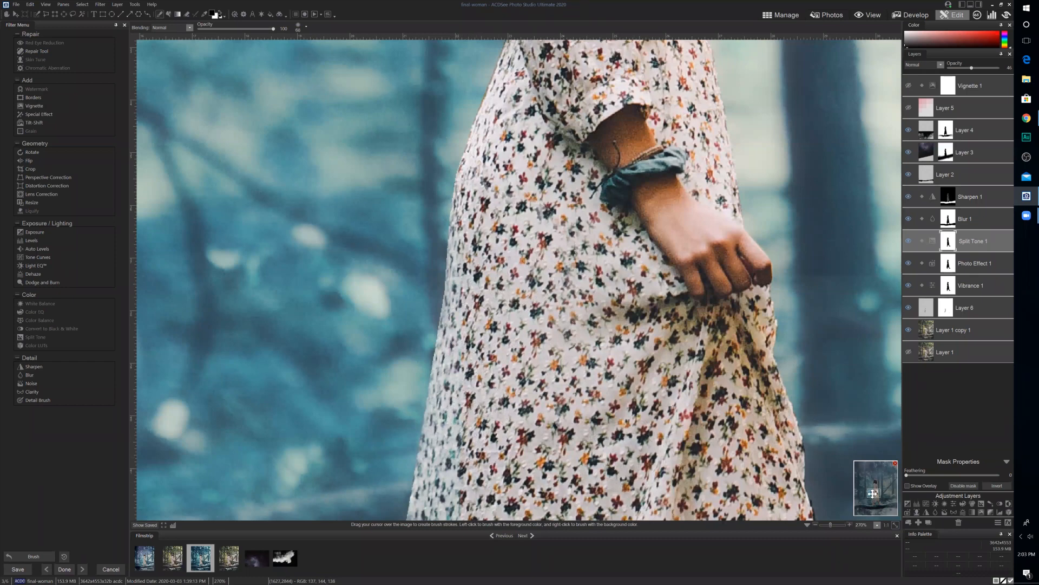
{"action": "left_click_drag", "start_coordinate": [873, 493], "coordinate": [872, 494]}
{"action": "left_click", "coordinate": [896, 525]}
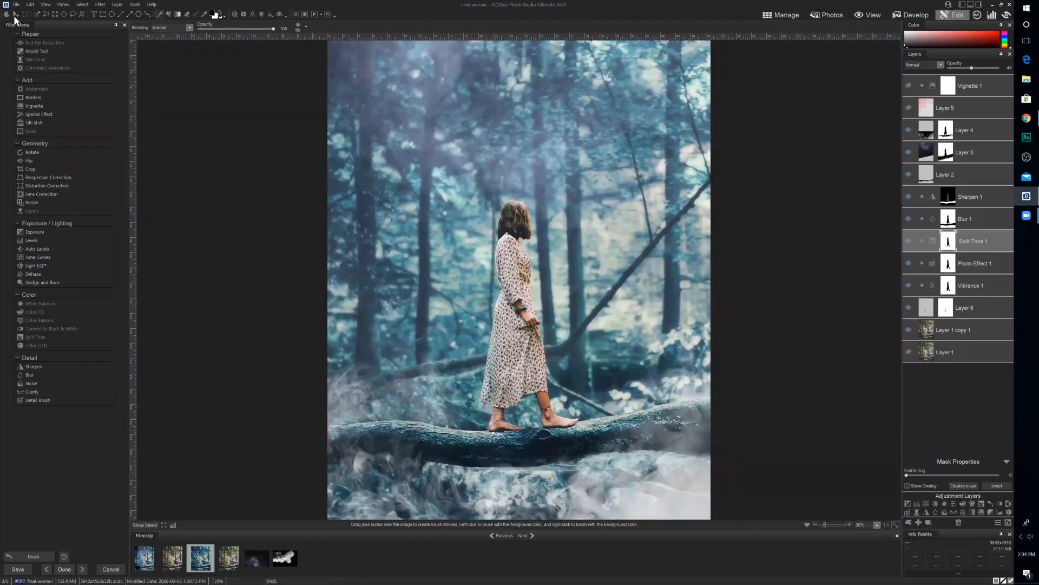
{"action": "left_click", "coordinate": [15, 5]}
{"action": "left_click", "coordinate": [37, 61]}
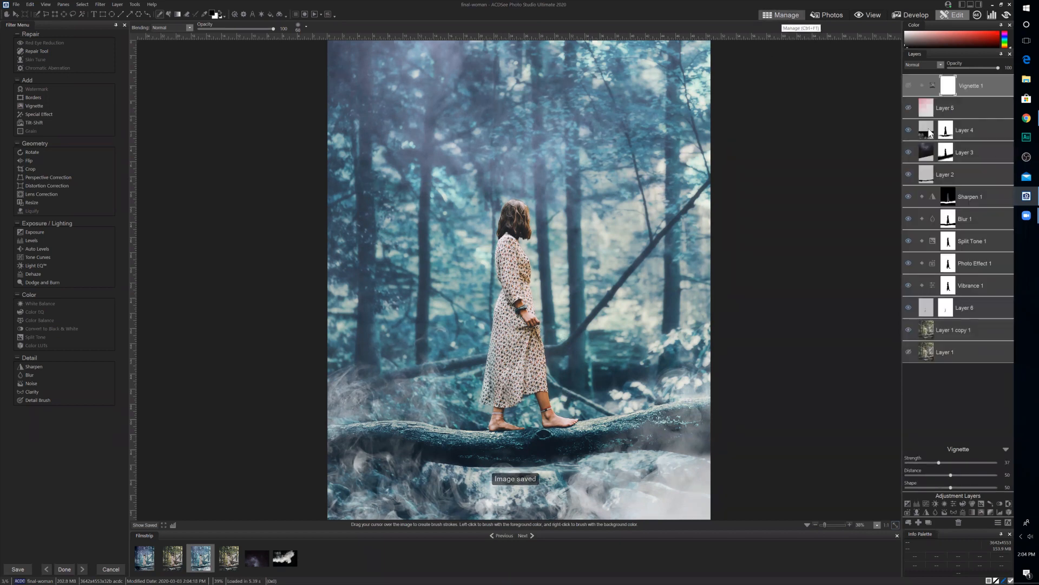
- Open the layered ACDC image named final from the march 3rd folder for editing
{"action": "left_click", "coordinate": [780, 15]}
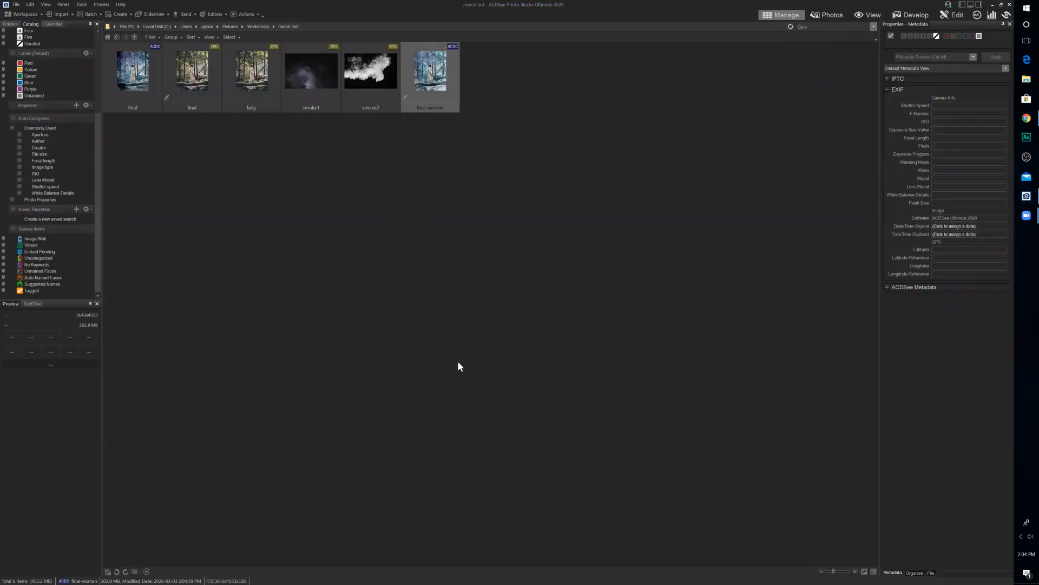
{"action": "left_click", "coordinate": [145, 59]}
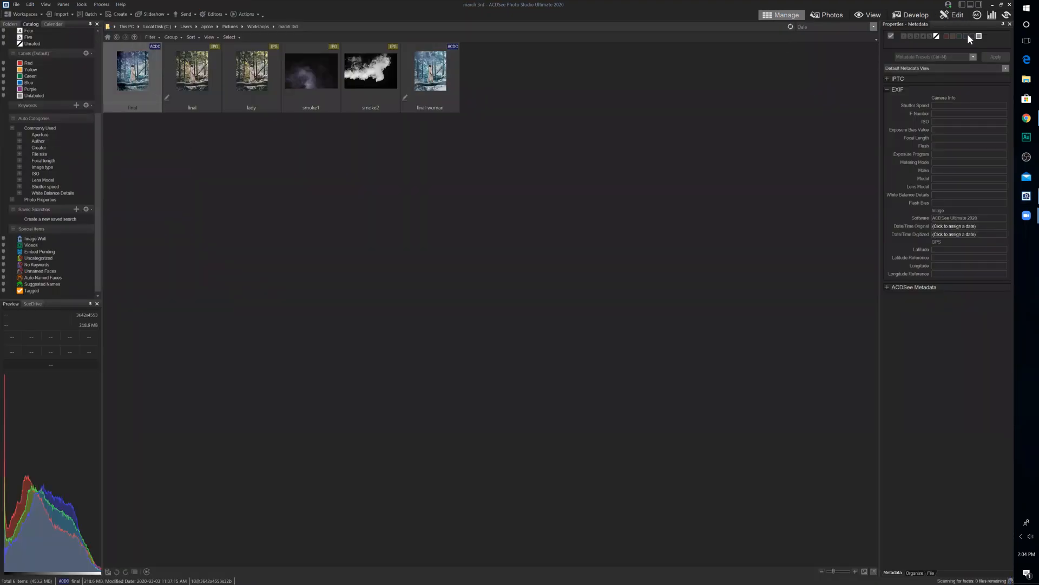
{"action": "left_click", "coordinate": [957, 16]}
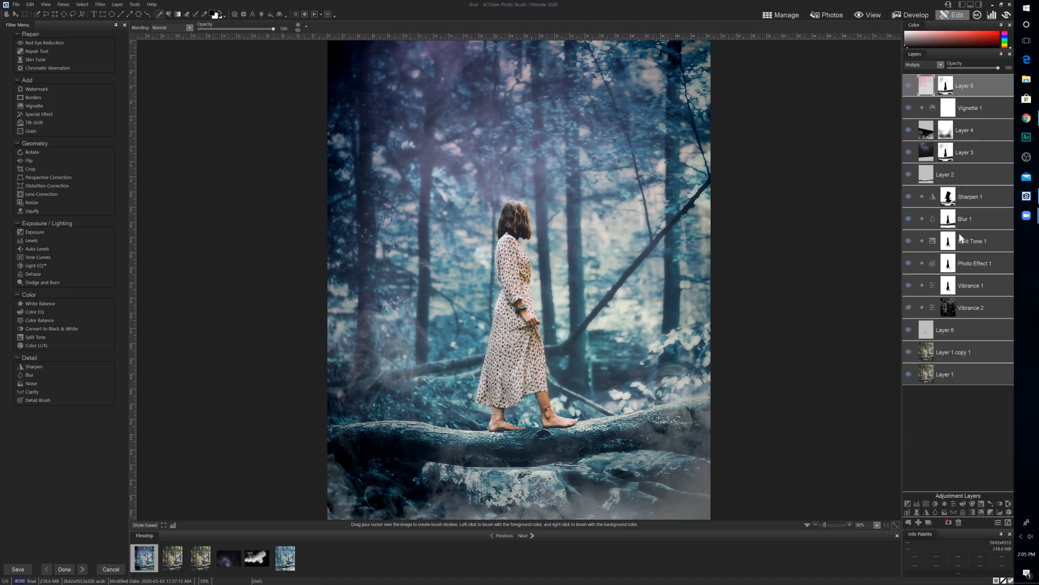
- Select the Blur 1 layer's mask and view the commands available for it
{"action": "left_click", "coordinate": [948, 222]}
{"action": "right_click", "coordinate": [948, 223]}
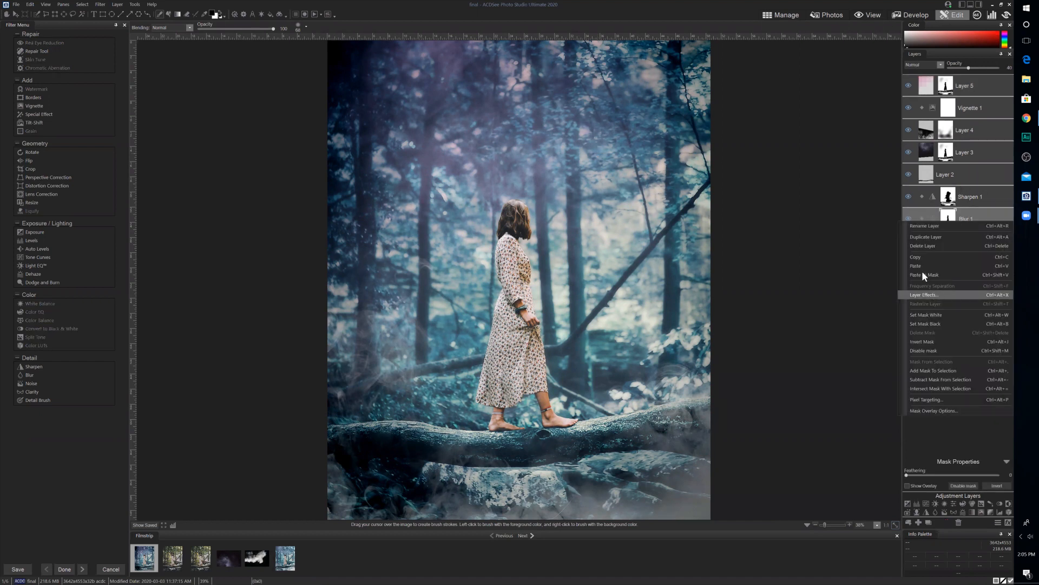
{"action": "left_click", "coordinate": [938, 439]}
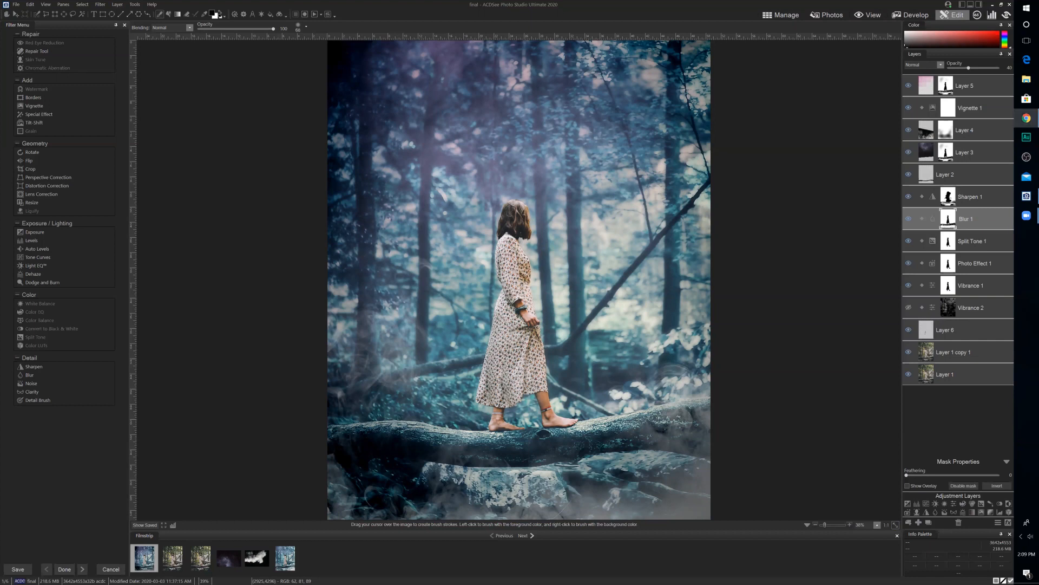
- Switch to Chrome, enlarge its window, and find and open the YouTube home page in a new tab
{"action": "left_click", "coordinate": [1026, 118]}
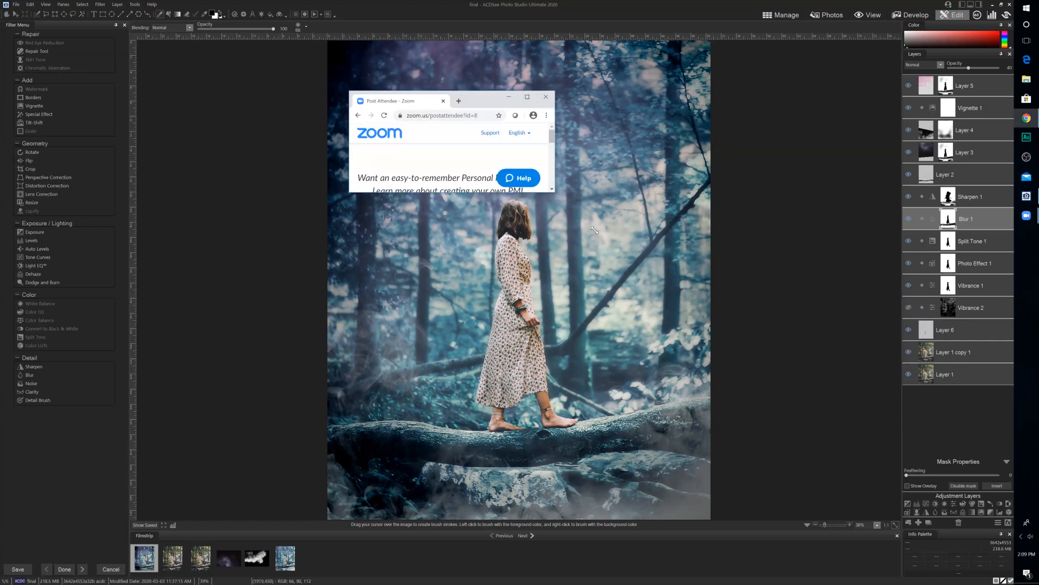
{"action": "left_click_drag", "start_coordinate": [594, 230], "coordinate": [951, 491]}
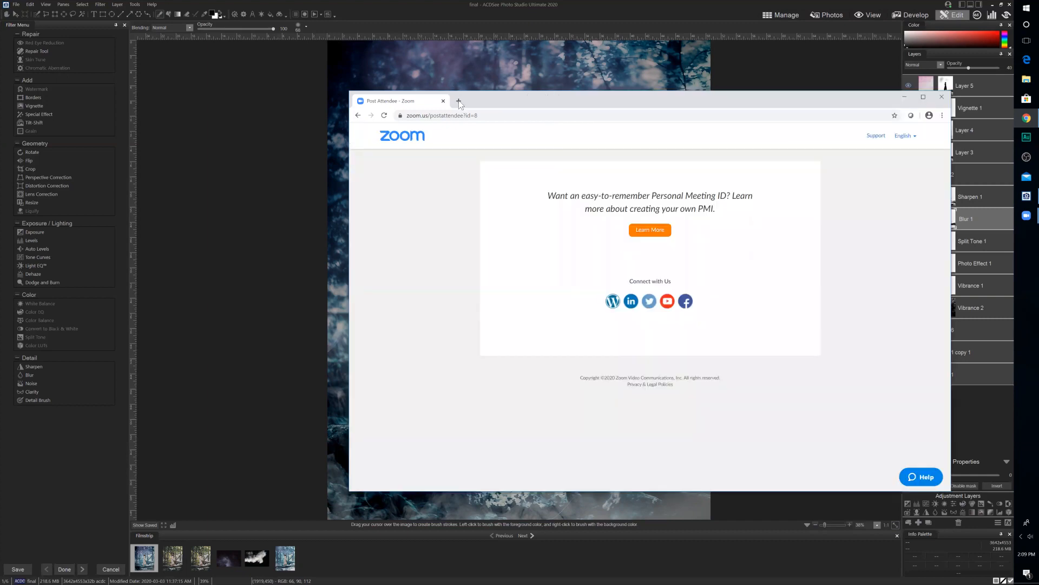
{"action": "left_click", "coordinate": [459, 101]}
{"action": "type", "text": "youtube"}
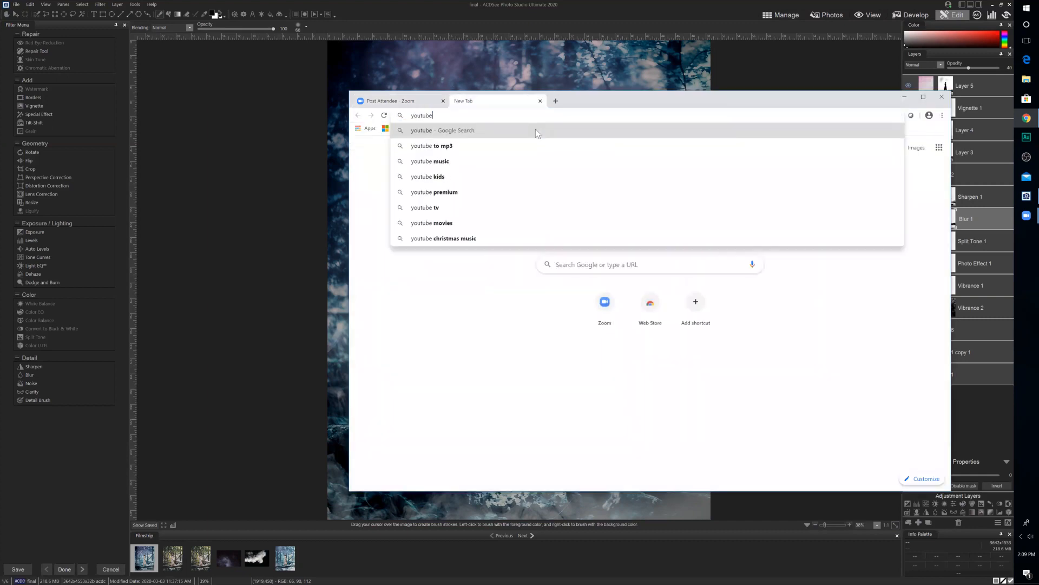
{"action": "key", "text": "Return"}
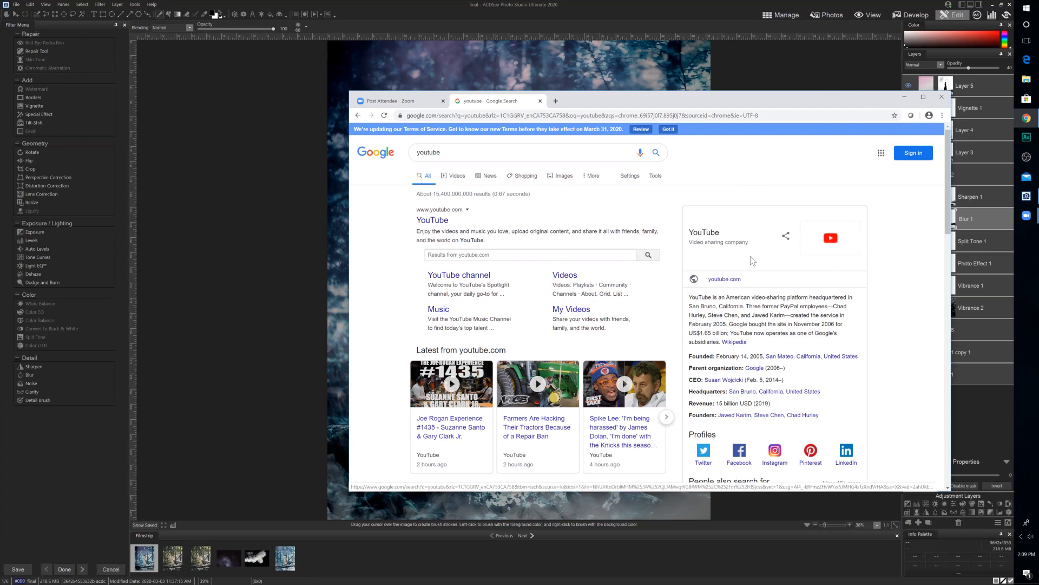
{"action": "left_click", "coordinate": [433, 220]}
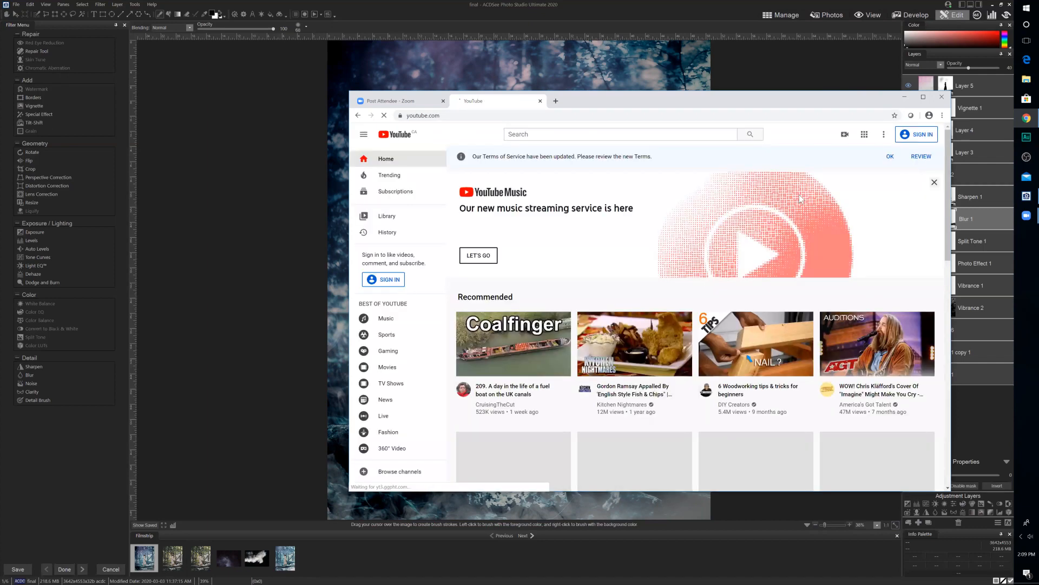
{"action": "left_click", "coordinate": [603, 136]}
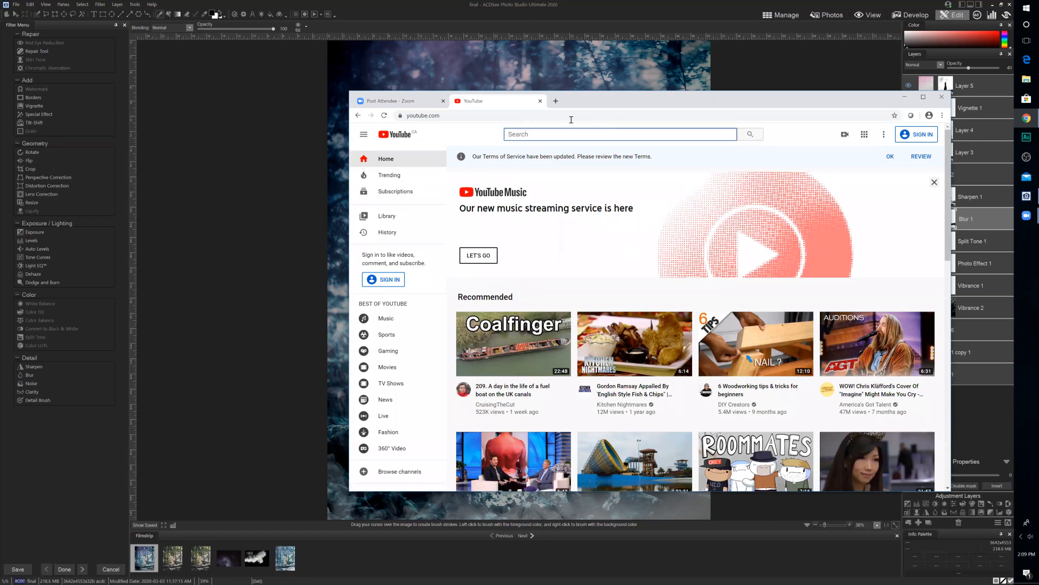
- Search for "acdsee youtube" in another new tab and open the ACDSee YouTube channel
{"action": "left_click", "coordinate": [556, 100]}
{"action": "type", "text": "acdsee"}
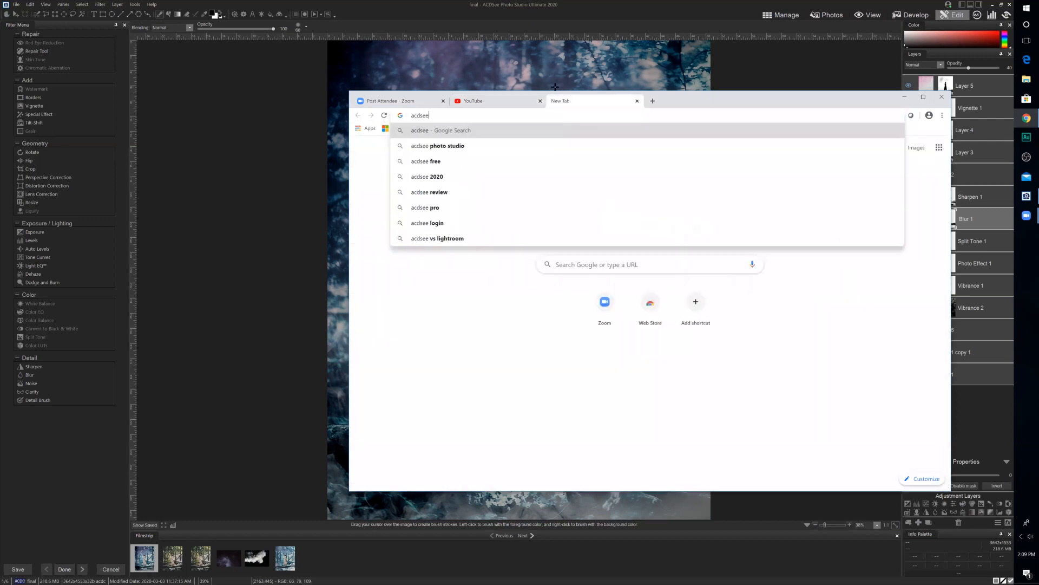
{"action": "type", "text": " youtube"}
{"action": "key", "text": "Return"}
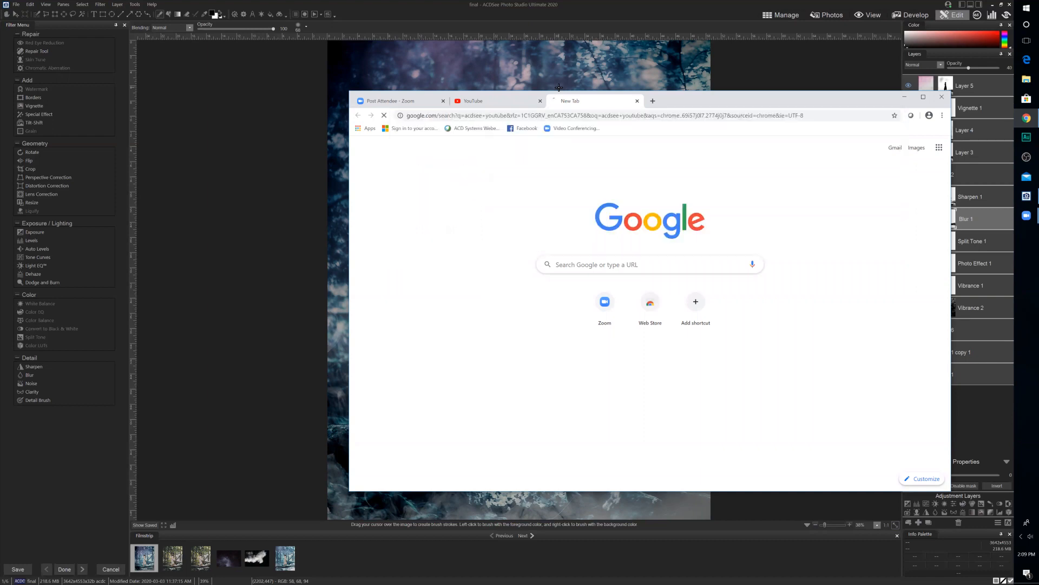
{"action": "left_click", "coordinate": [463, 223]}
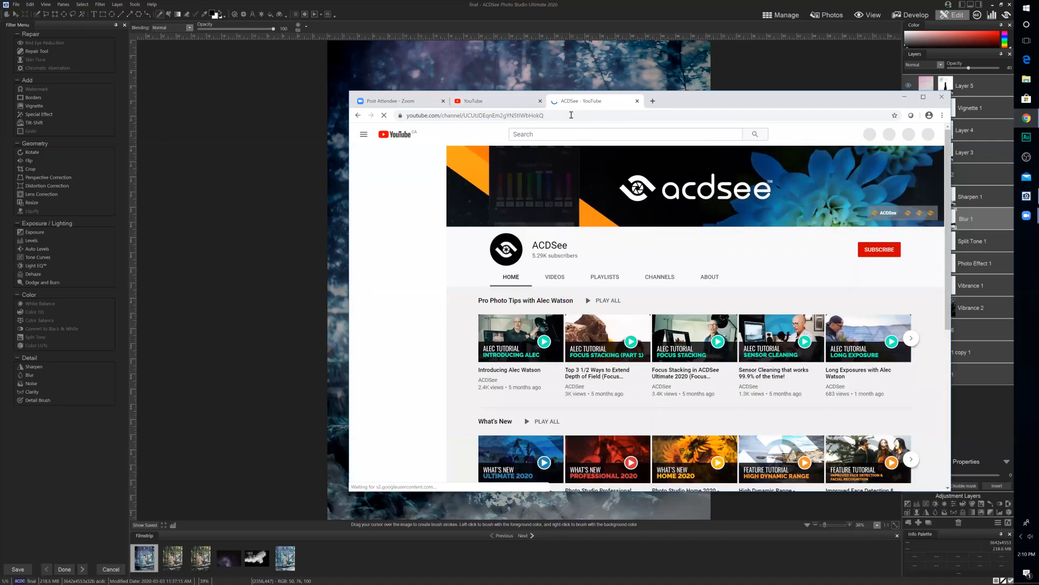
{"action": "left_click", "coordinate": [571, 115]}
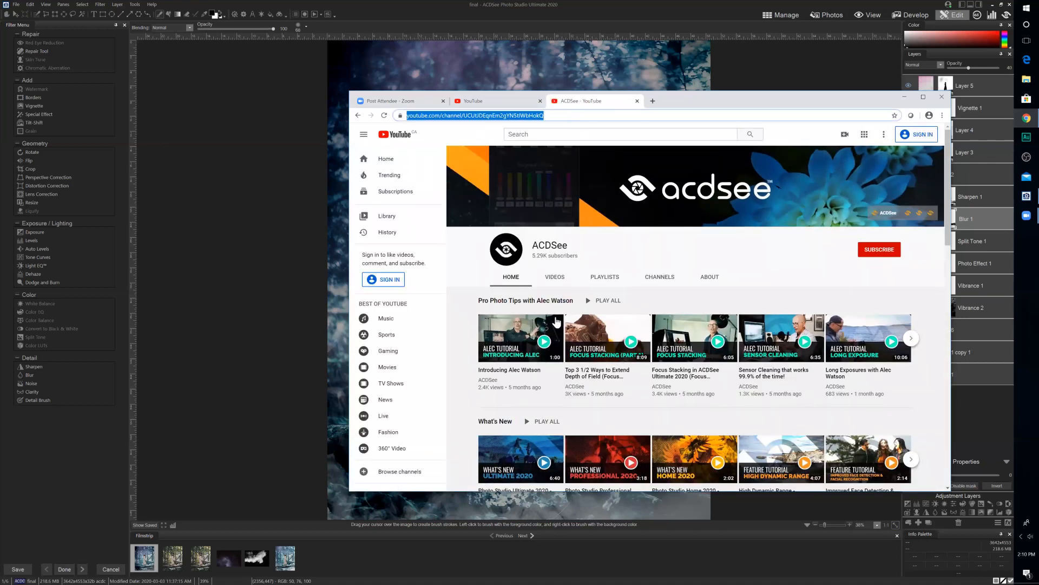
- Open the Workshop playlist from the ACDSee channel's playlists and look through its list of workshop videos
{"action": "left_click", "coordinate": [604, 277]}
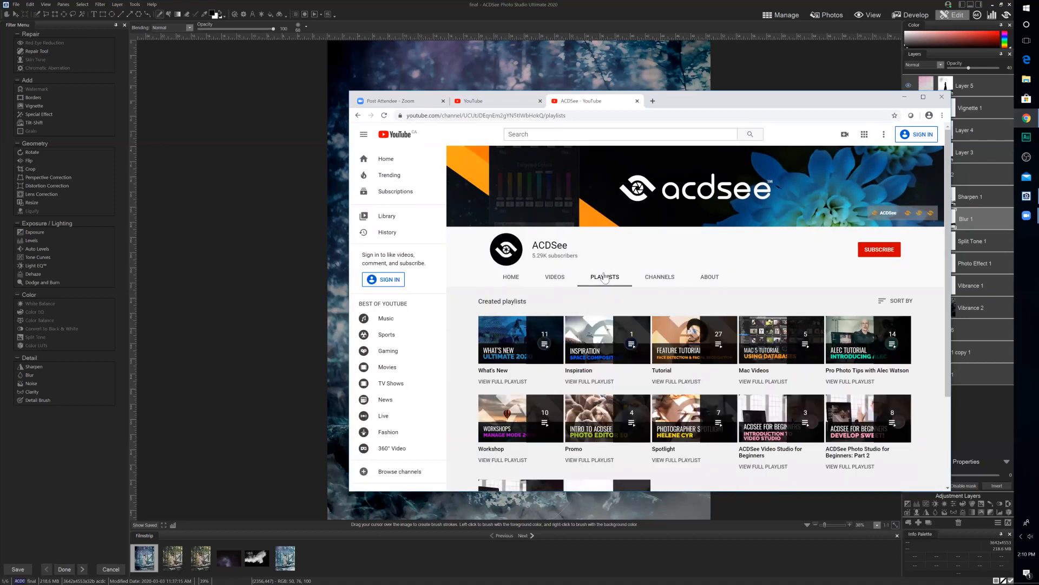
{"action": "scroll", "coordinate": [693, 379], "scroll_direction": "down", "scroll_amount": 2}
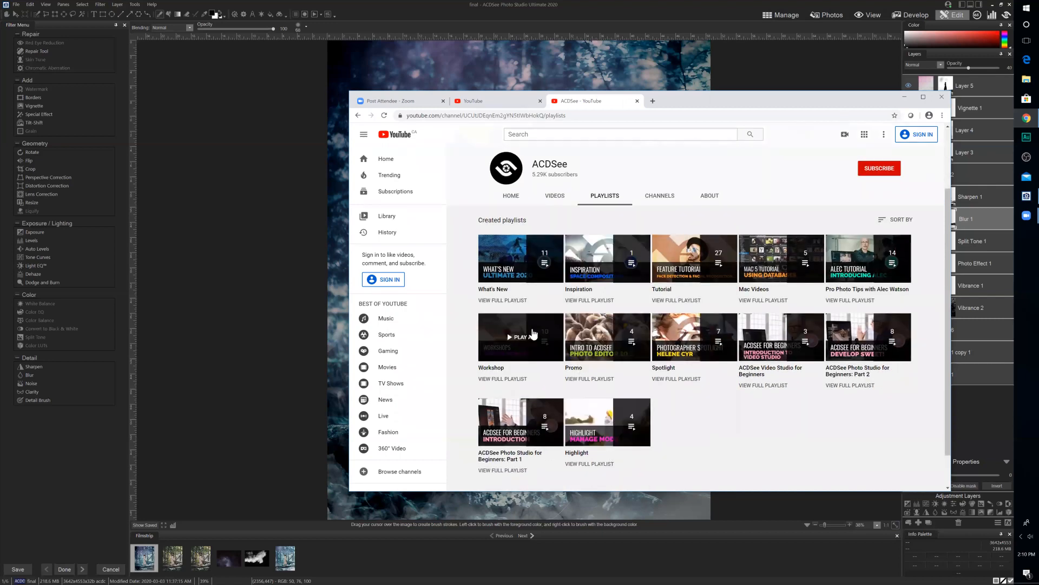
{"action": "left_click", "coordinate": [533, 334]}
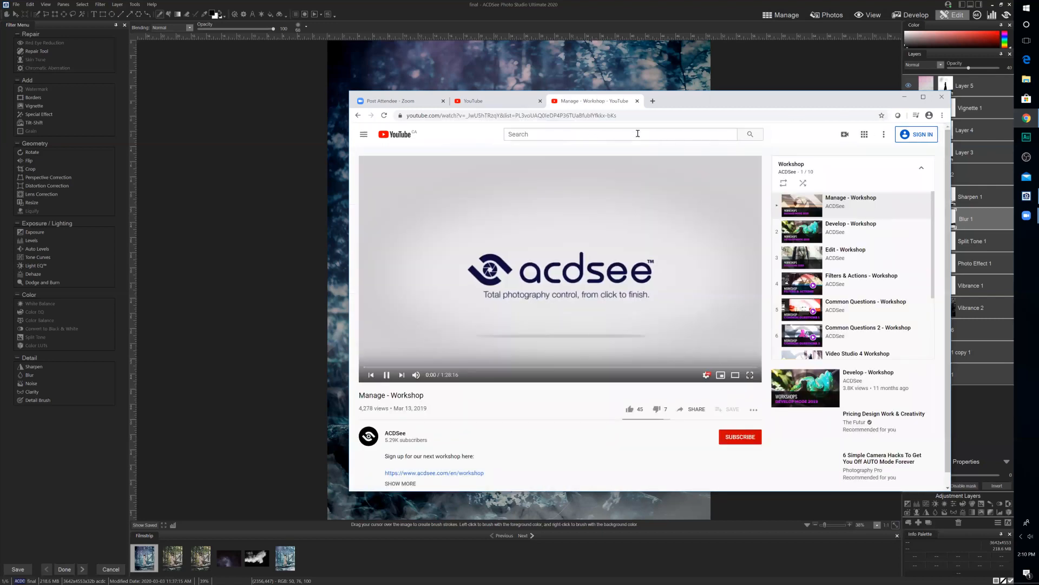
{"action": "left_click", "coordinate": [639, 113]}
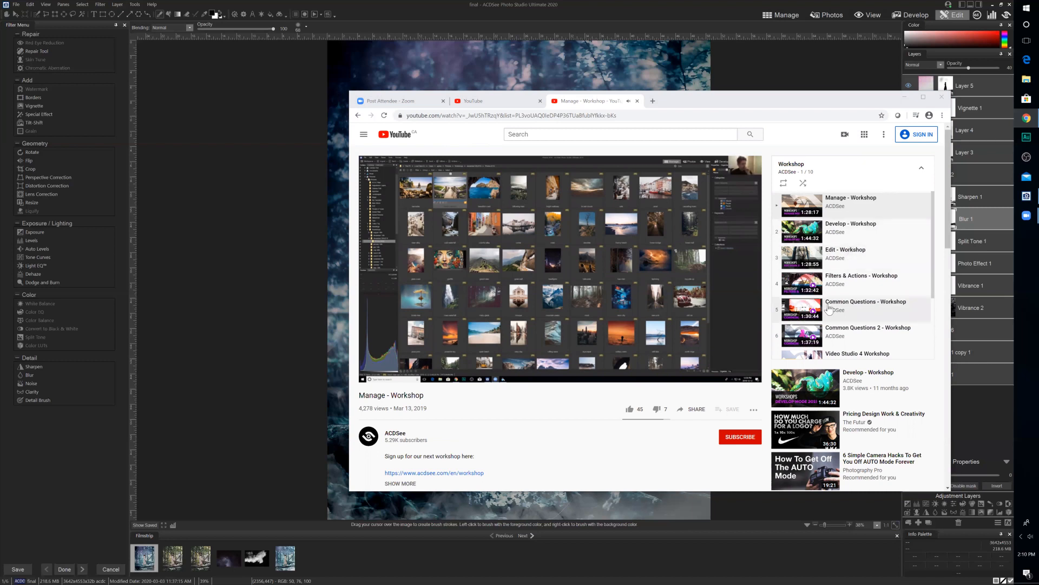
{"action": "scroll", "coordinate": [838, 262], "scroll_direction": "down", "scroll_amount": 2}
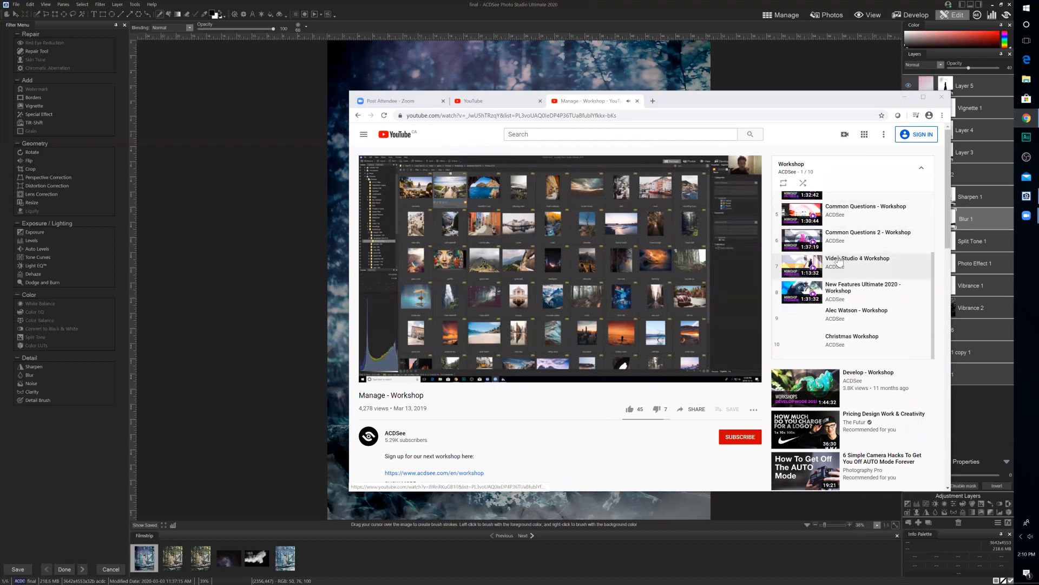
{"action": "scroll", "coordinate": [837, 262], "scroll_direction": "up", "scroll_amount": 2}
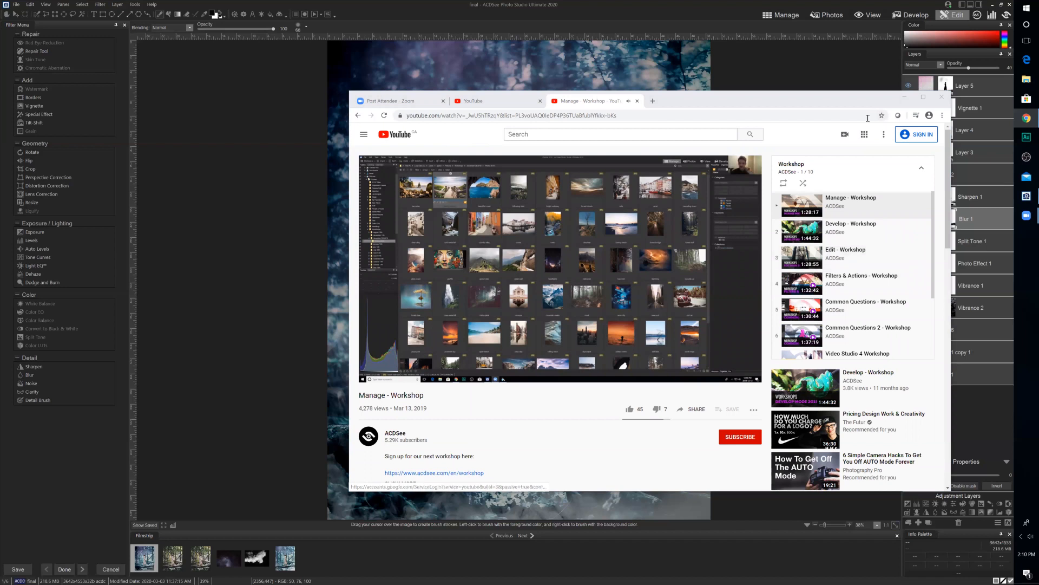
- Close both YouTube tabs and the Chrome window to return to the composite in ACDSee
{"action": "left_click", "coordinate": [637, 102]}
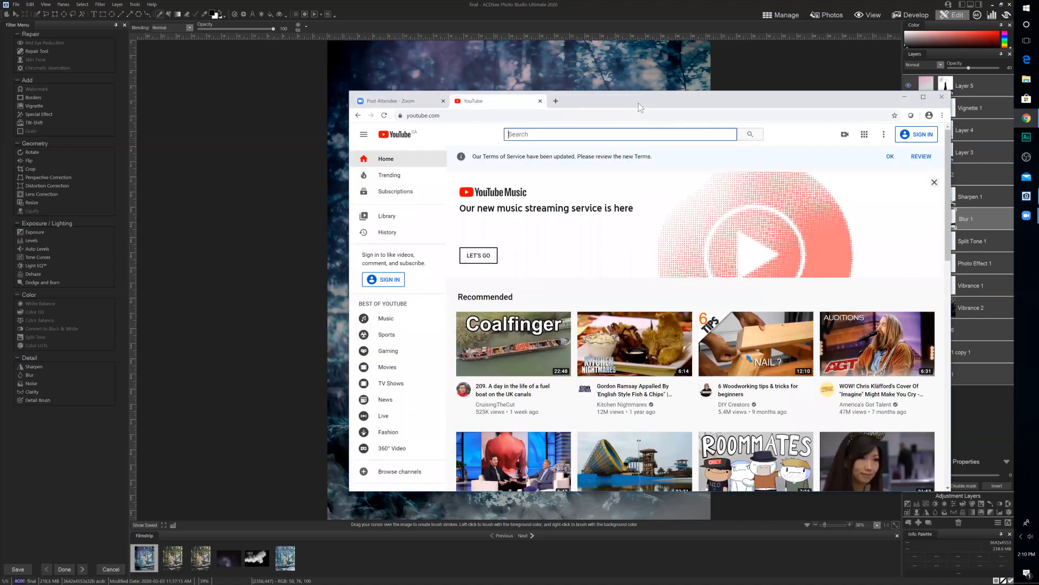
{"action": "left_click", "coordinate": [539, 101]}
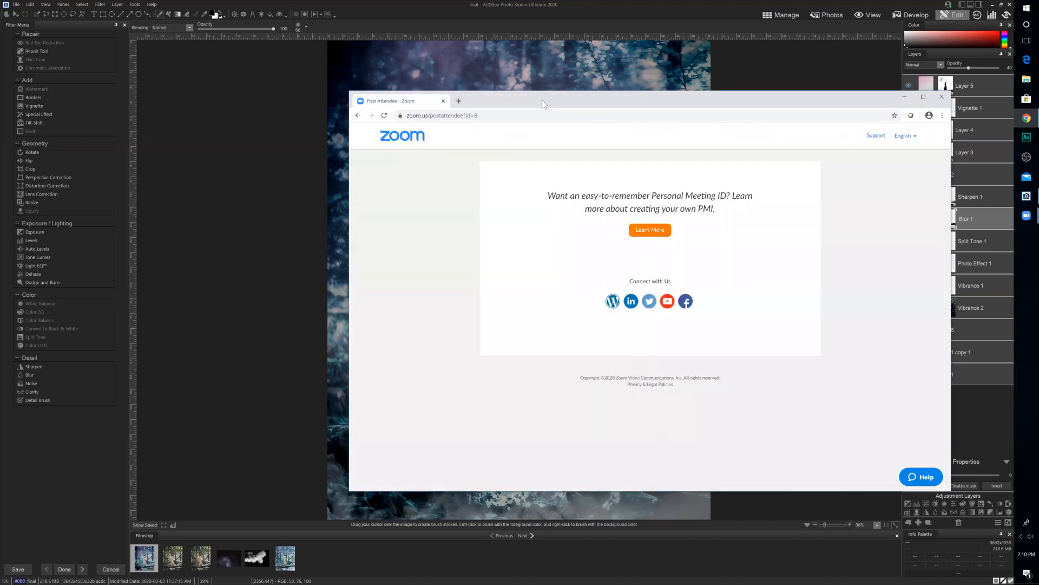
{"action": "left_click", "coordinate": [943, 101]}
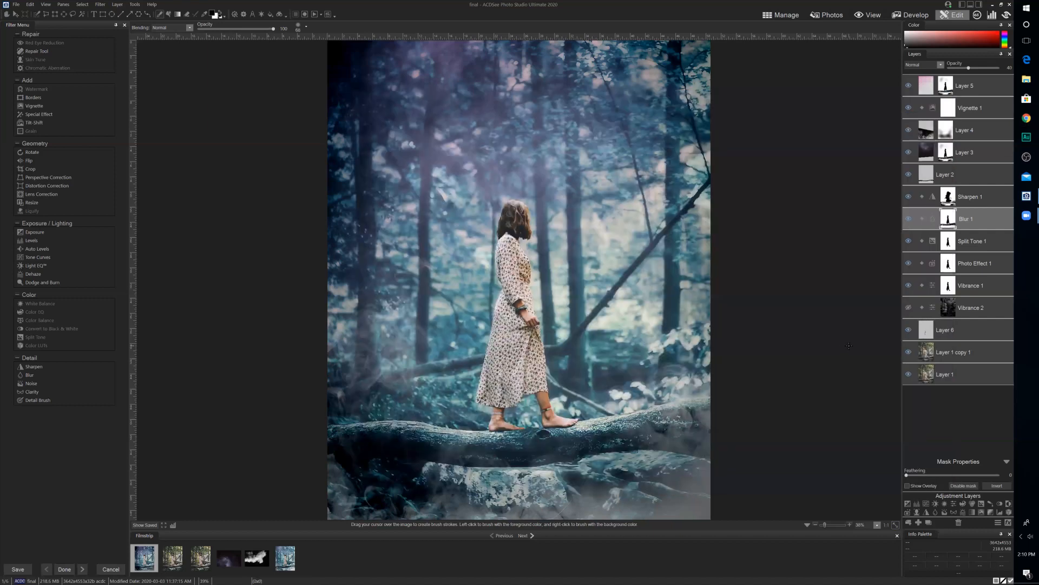